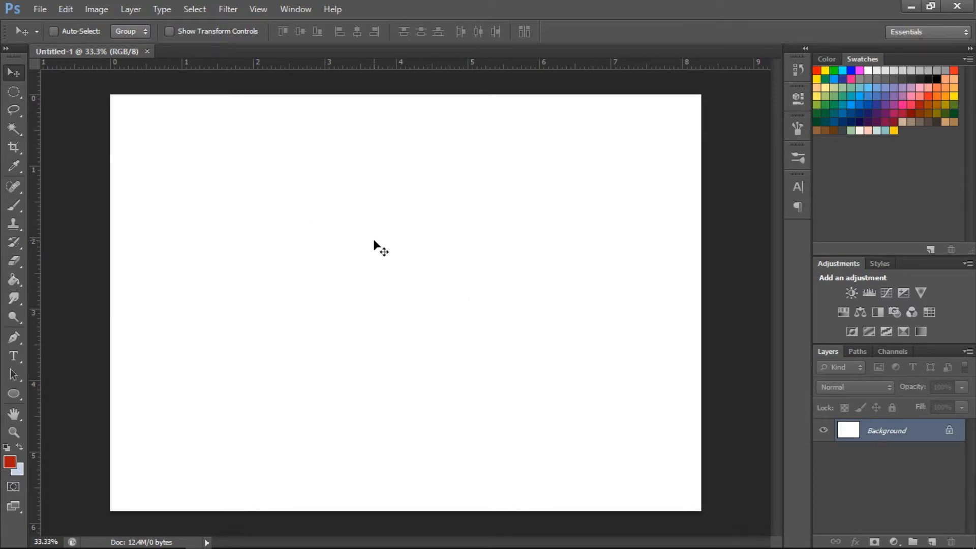
# Step: Place the IMG_7833 flower photo from the shutterstalk folder into the blank document
pyautogui.click(36, 9)
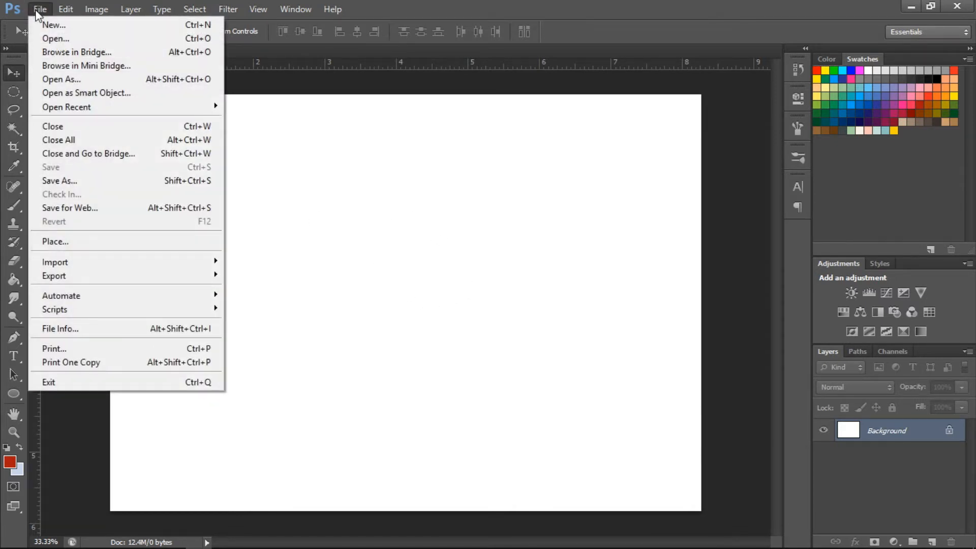
pyautogui.click(127, 242)
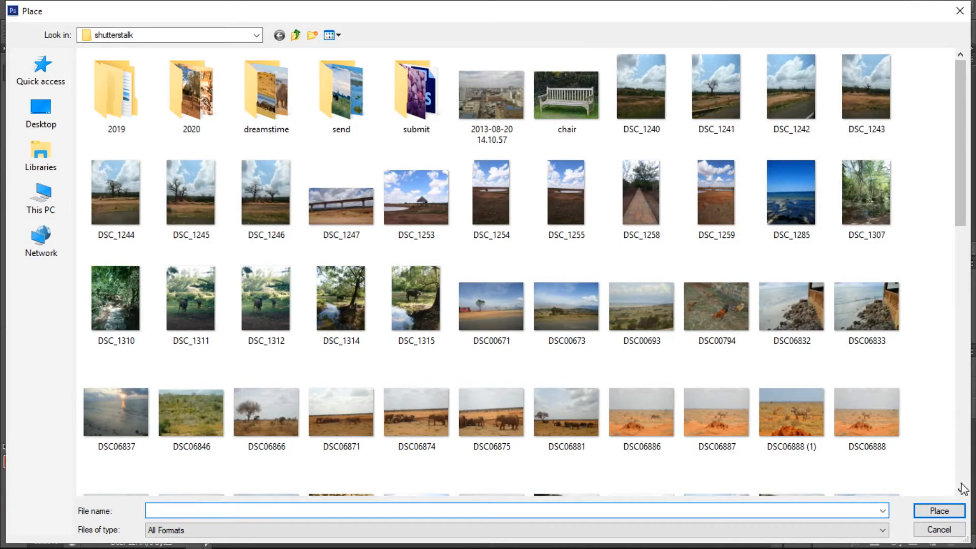
pyautogui.moveTo(961, 491); pyautogui.dragTo(961, 491)
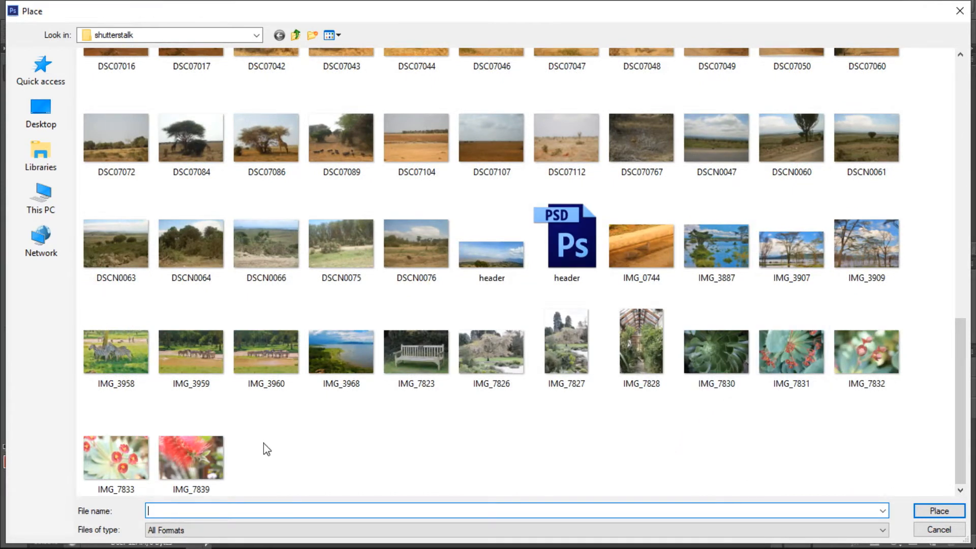
pyautogui.click(122, 459)
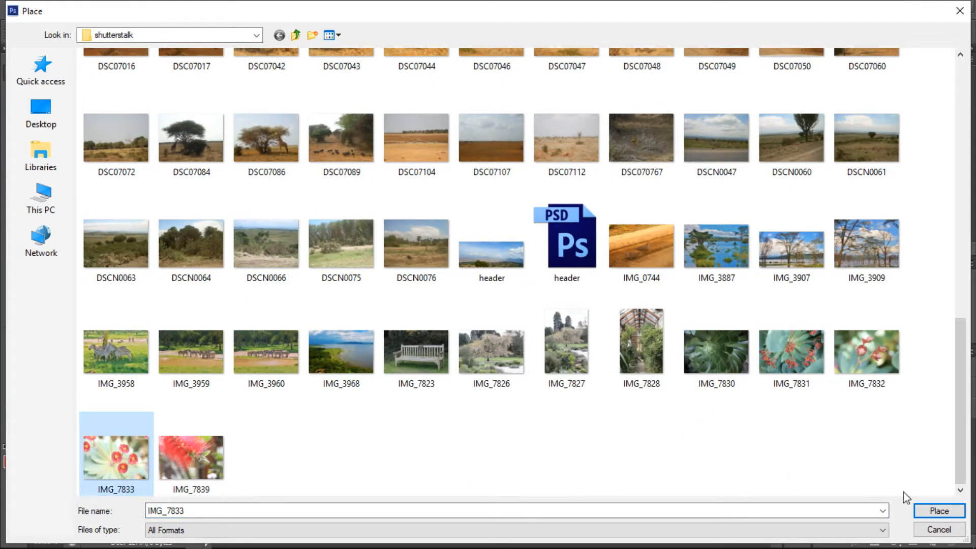
pyautogui.click(928, 511)
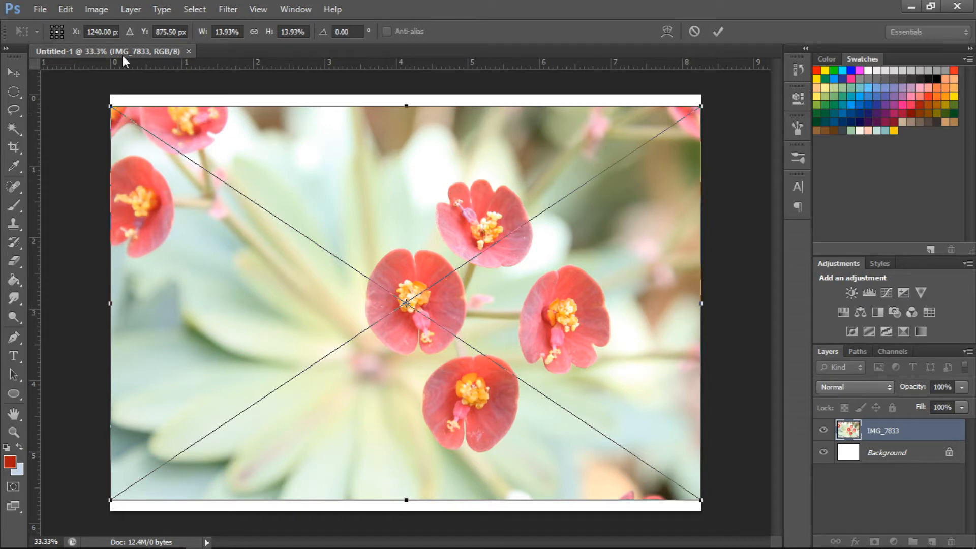
pyautogui.press('Return')
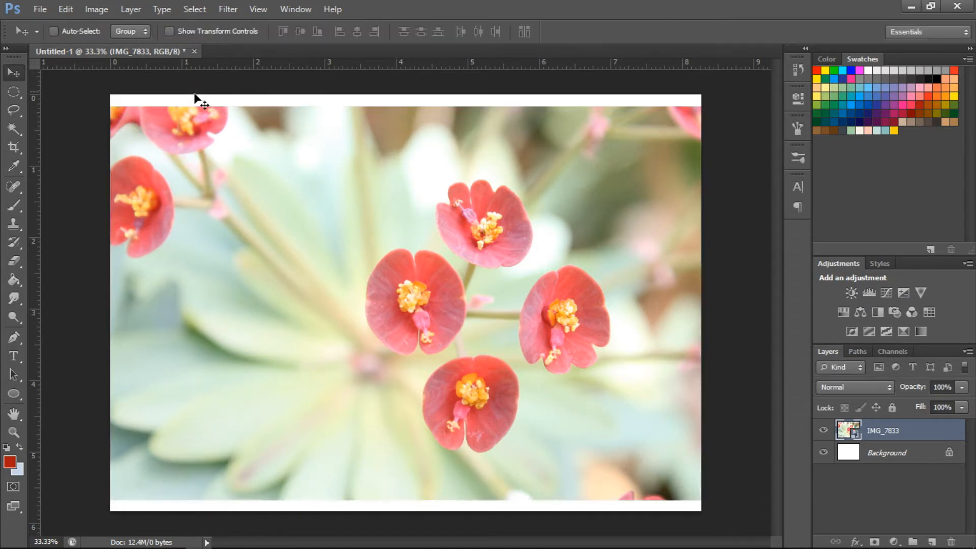
# Step: Move the placed flower photo up so it meets the top edge of the canvas
pyautogui.click(36, 9)
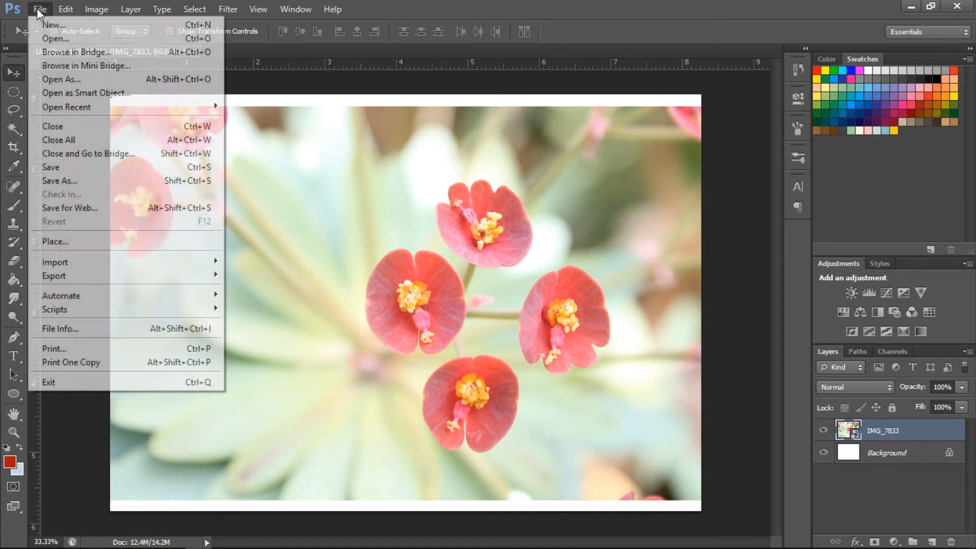
pyautogui.click(709, 124)
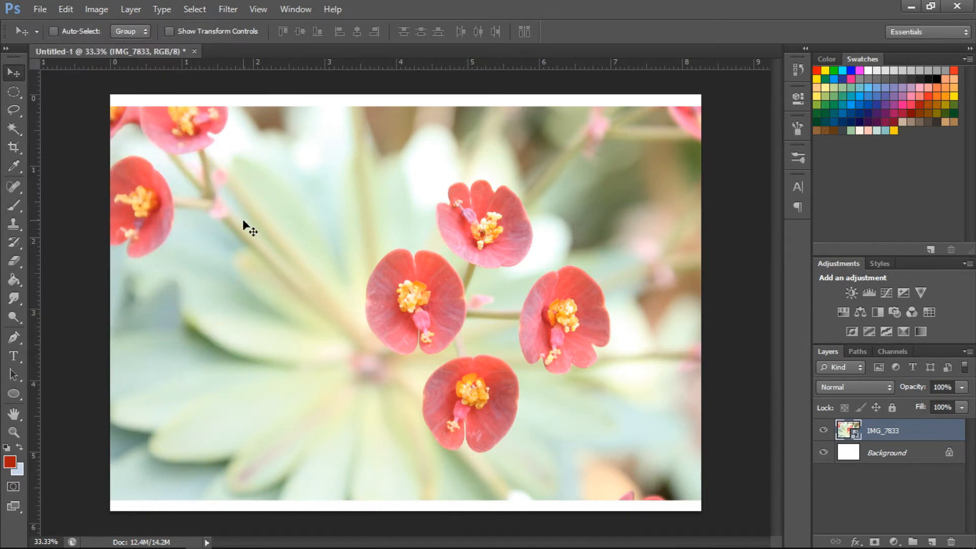
pyautogui.click(8, 72)
pyautogui.moveTo(480, 207)
pyautogui.mouseDown()
pyautogui.moveTo(392, 210)
pyautogui.moveTo(412, 233)
pyautogui.moveTo(467, 219)
pyautogui.moveTo(510, 244)
pyautogui.moveTo(525, 281)
pyautogui.moveTo(451, 218)
pyautogui.moveTo(486, 220)
pyautogui.moveTo(469, 220)
pyautogui.mouseUp()
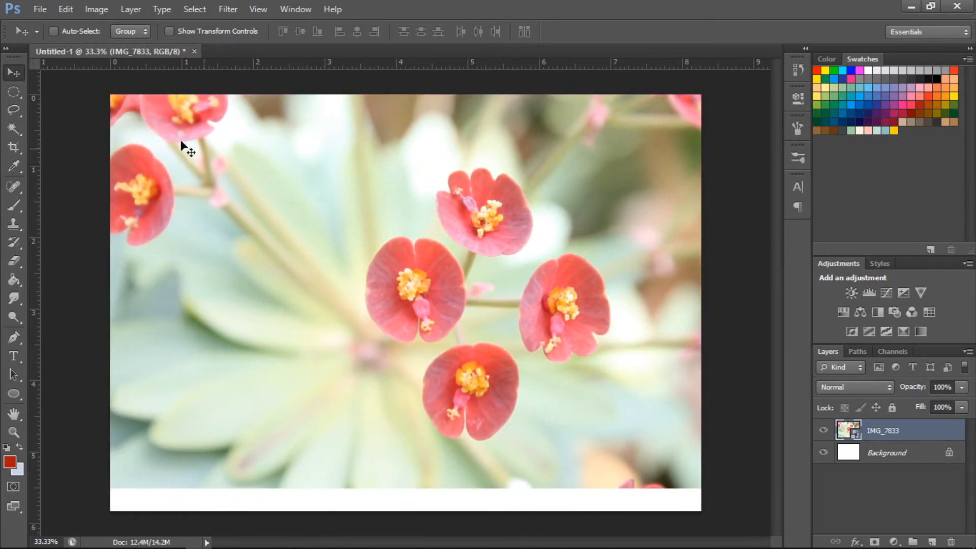
# Step: Make a circular Elliptical Marquee selection around the four central flowers, spanning the photo's full height, and invert the selection
pyautogui.click(13, 92)
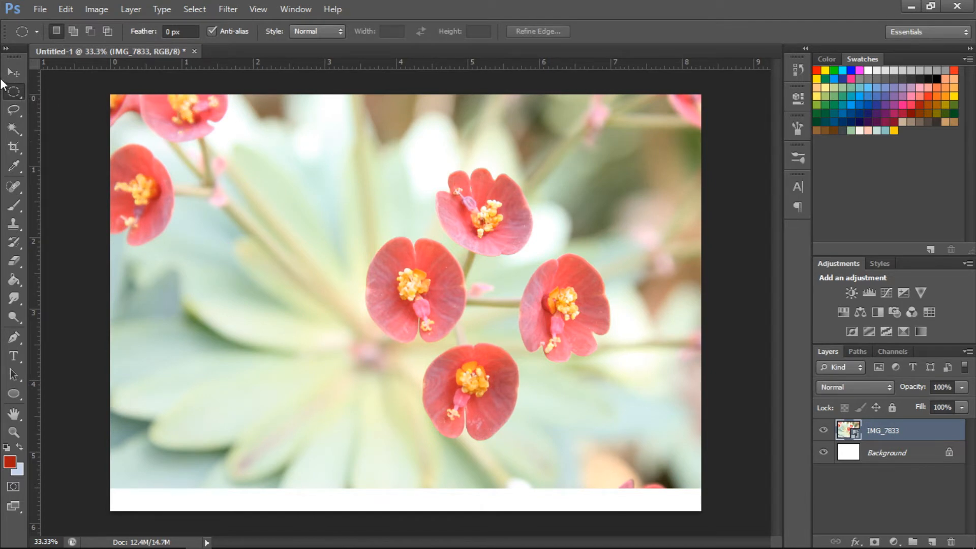
pyautogui.rightClick(14, 91)
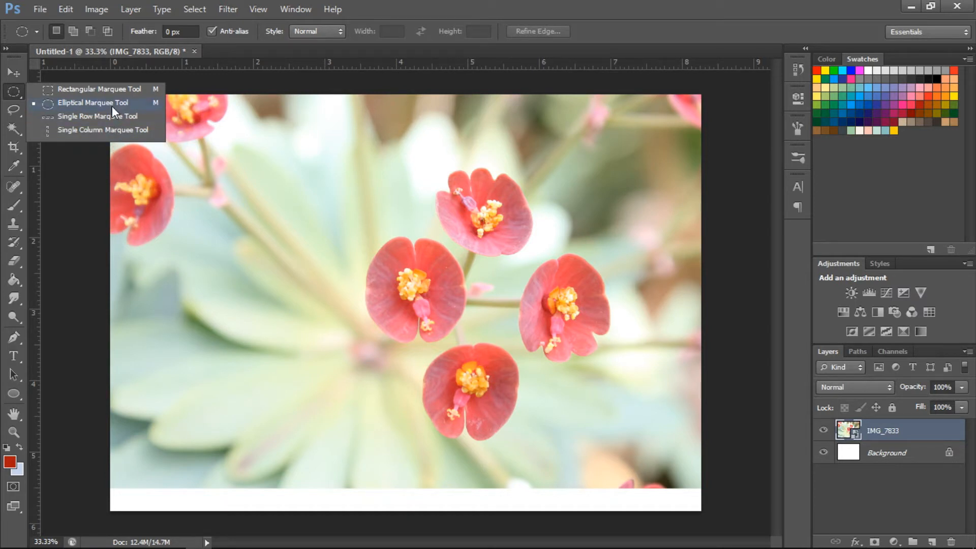
pyautogui.click(277, 81)
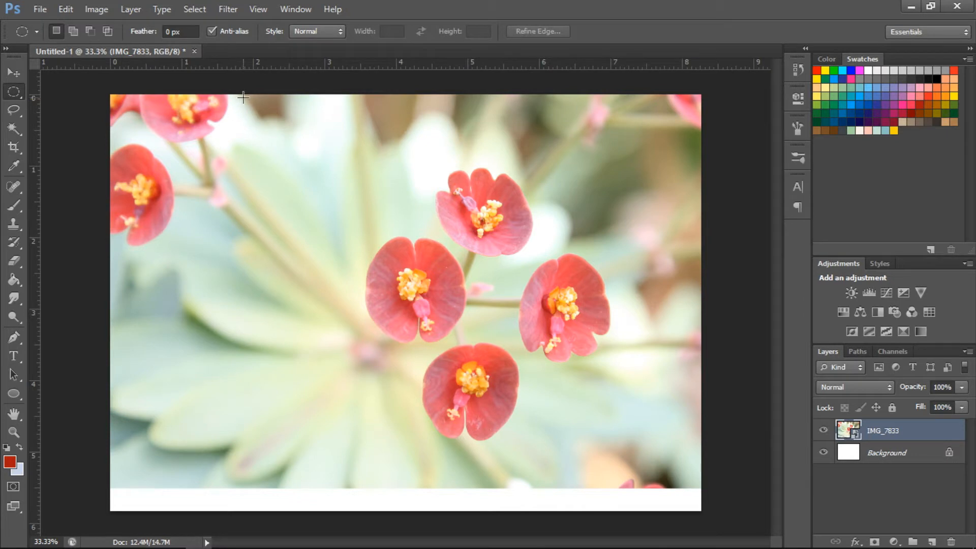
pyautogui.moveTo(244, 94); pyautogui.dragTo(717, 488)
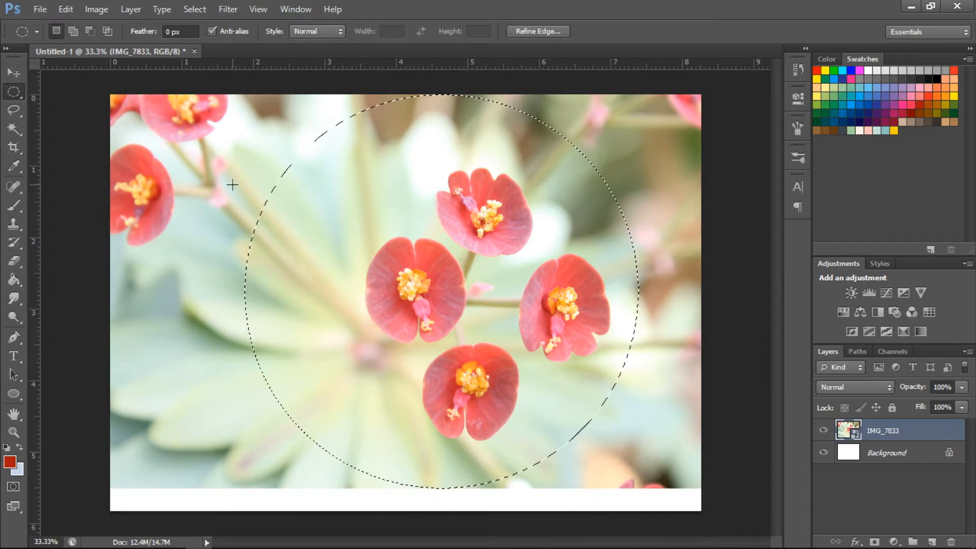
pyautogui.click(196, 10)
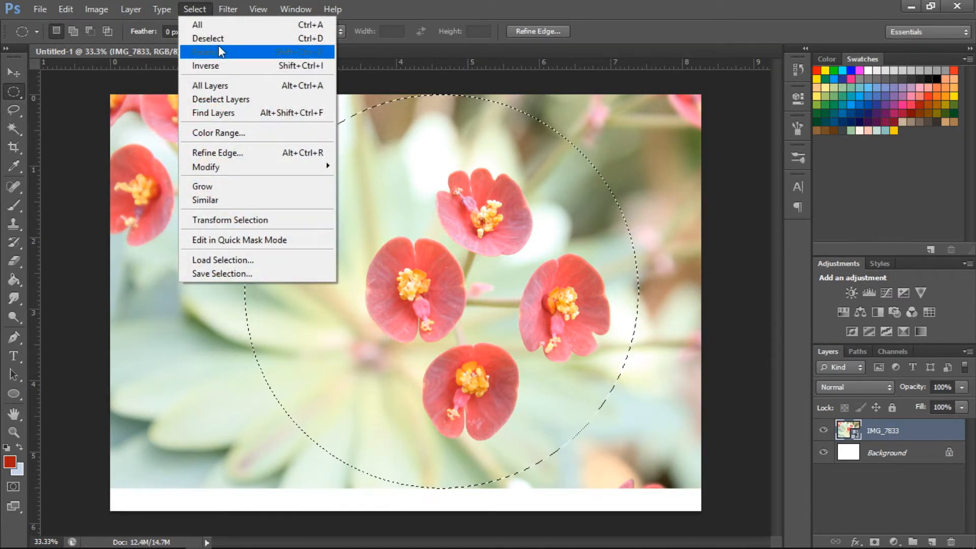
pyautogui.click(219, 70)
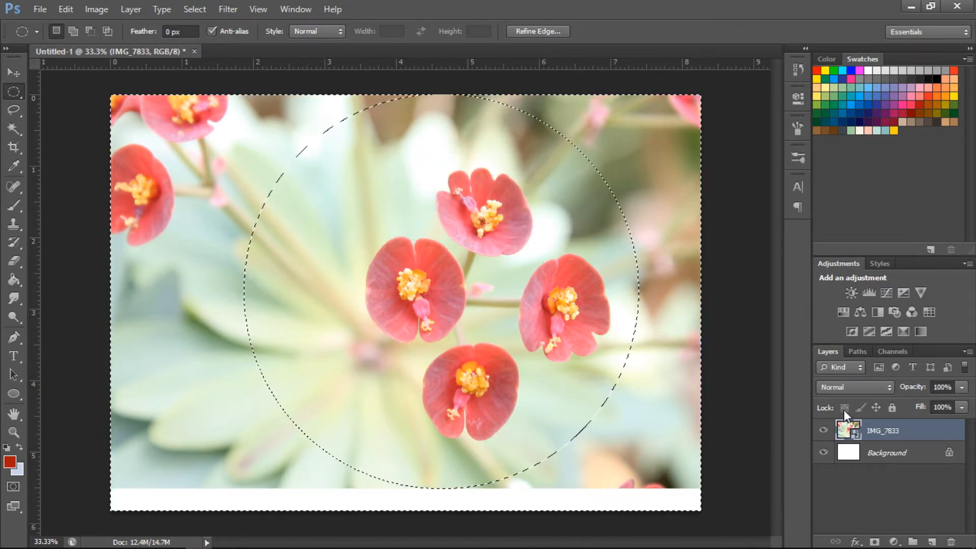
# Step: Rasterize the IMG_7833 smart object layer
pyautogui.rightClick(854, 432)
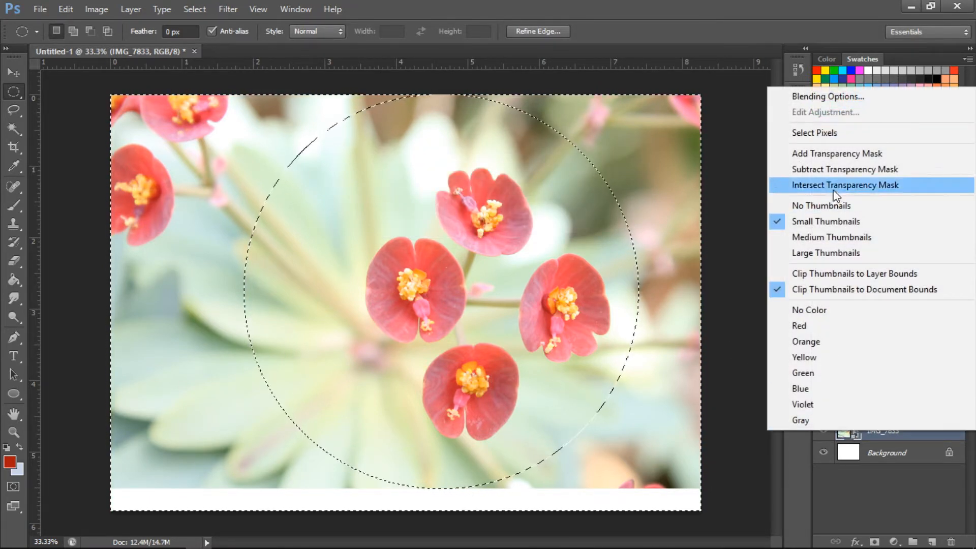
pyautogui.click(891, 438)
pyautogui.rightClick(892, 438)
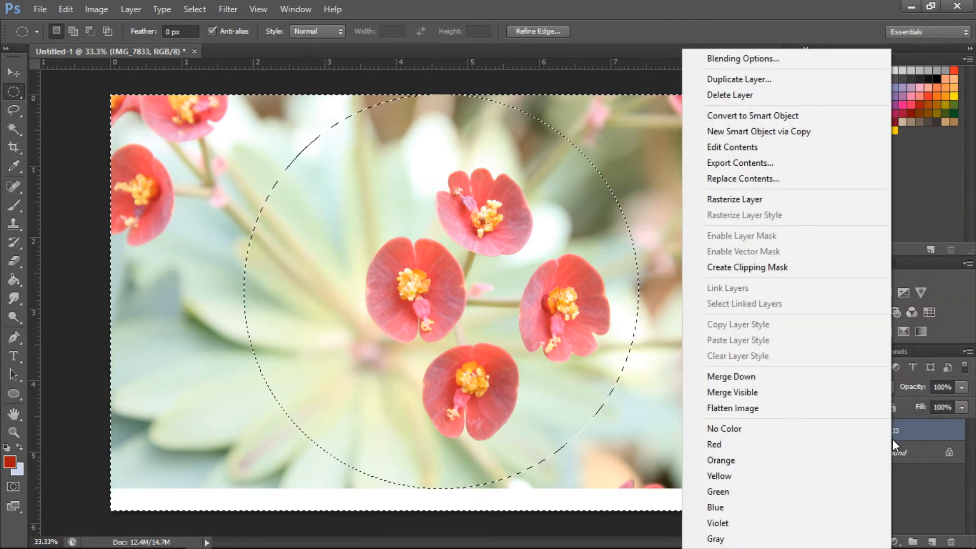
pyautogui.click(764, 203)
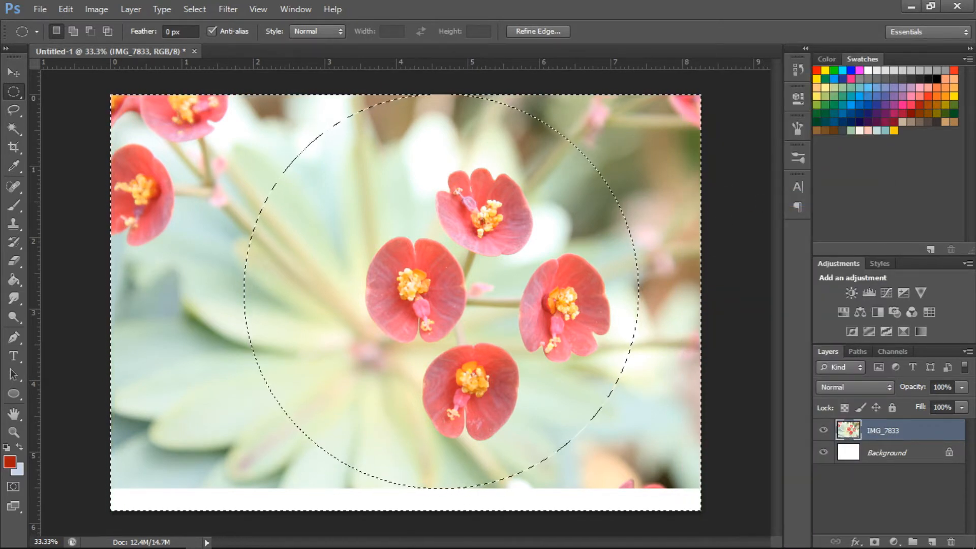
# Step: Delete the photo area outside the circle and clear the selection
pyautogui.press('Delete')
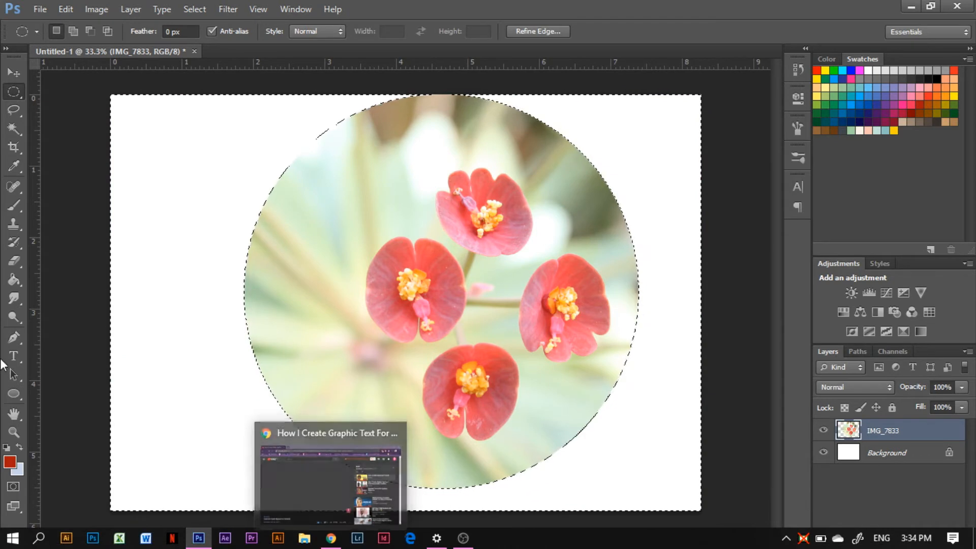
pyautogui.click(187, 8)
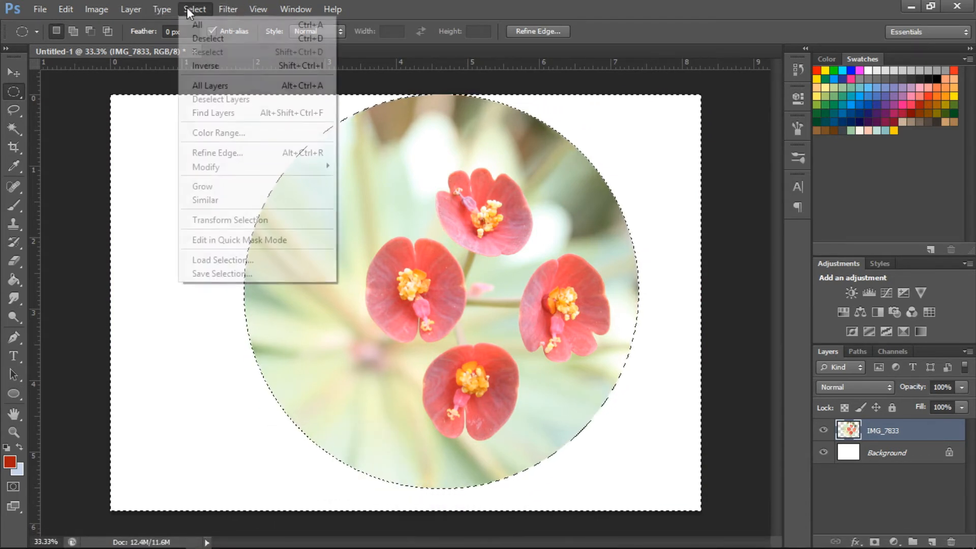
pyautogui.click(197, 41)
# Step: Draw a freehand Lasso selection across the flowers and deselect it
pyautogui.rightClick(13, 92)
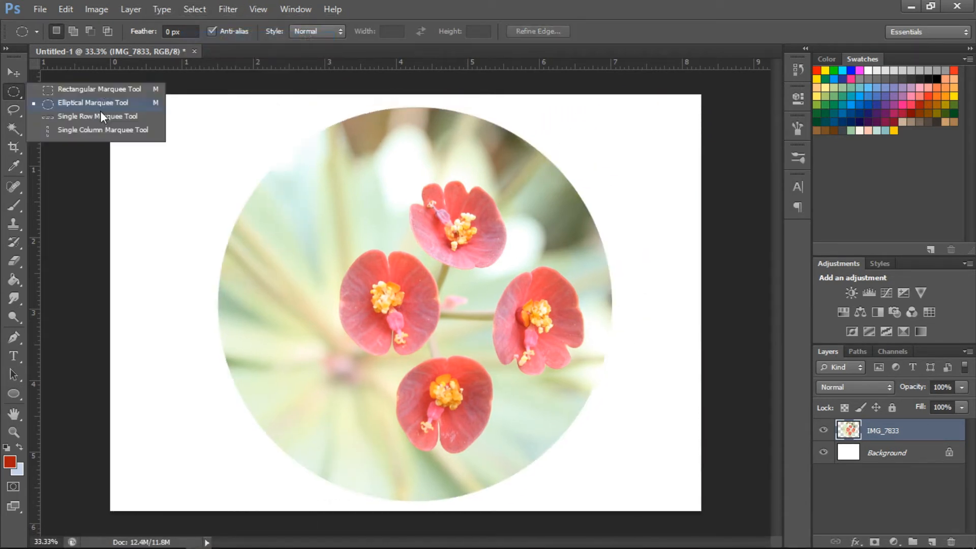
pyautogui.click(15, 110)
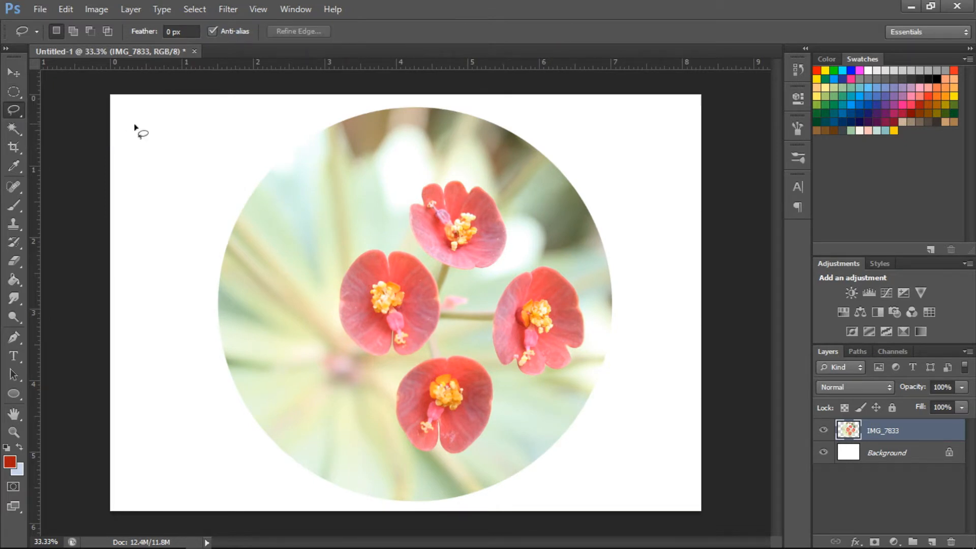
pyautogui.rightClick(22, 105)
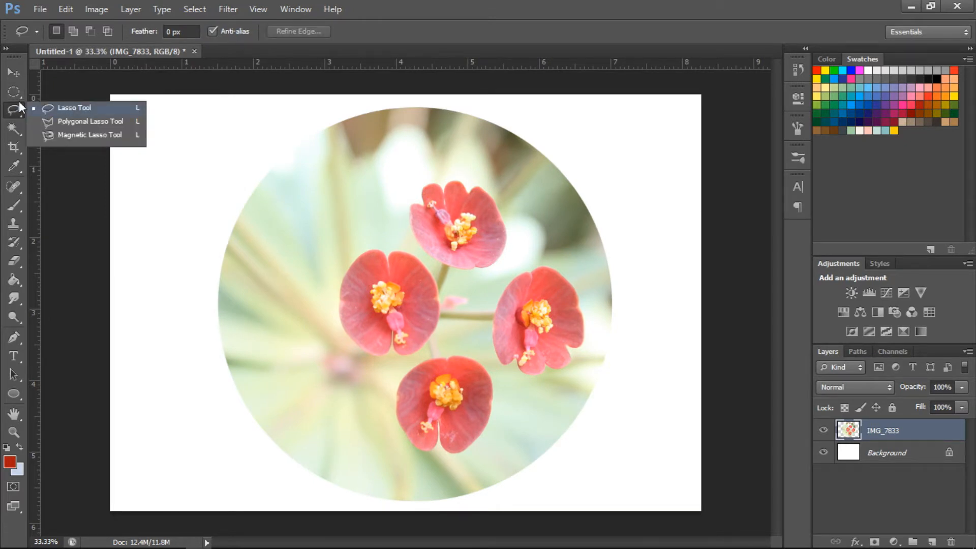
pyautogui.click(12, 115)
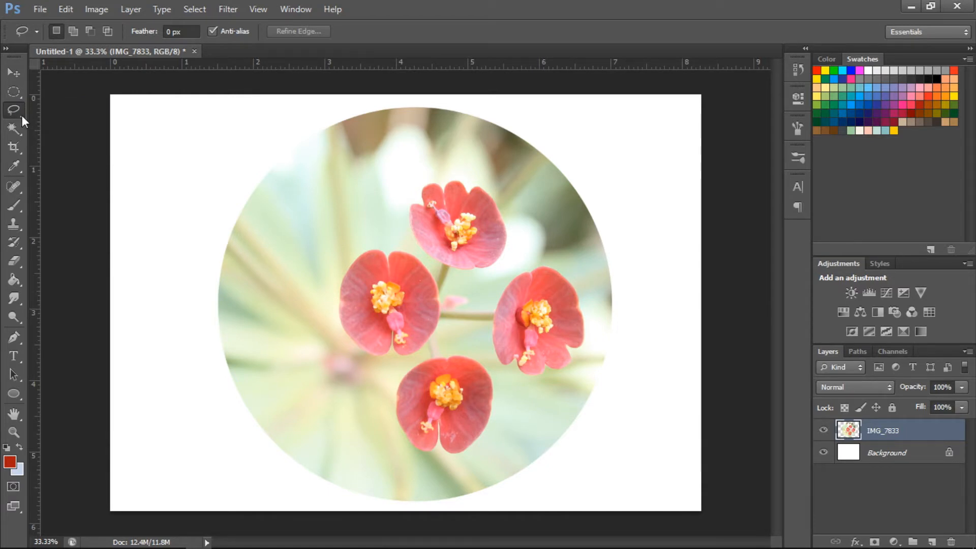
pyautogui.rightClick(22, 108)
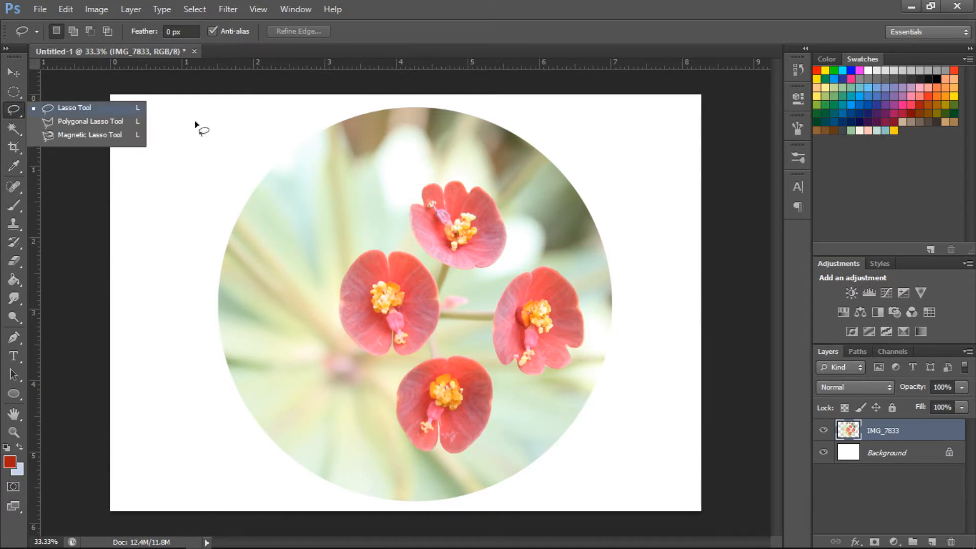
pyautogui.click(233, 126)
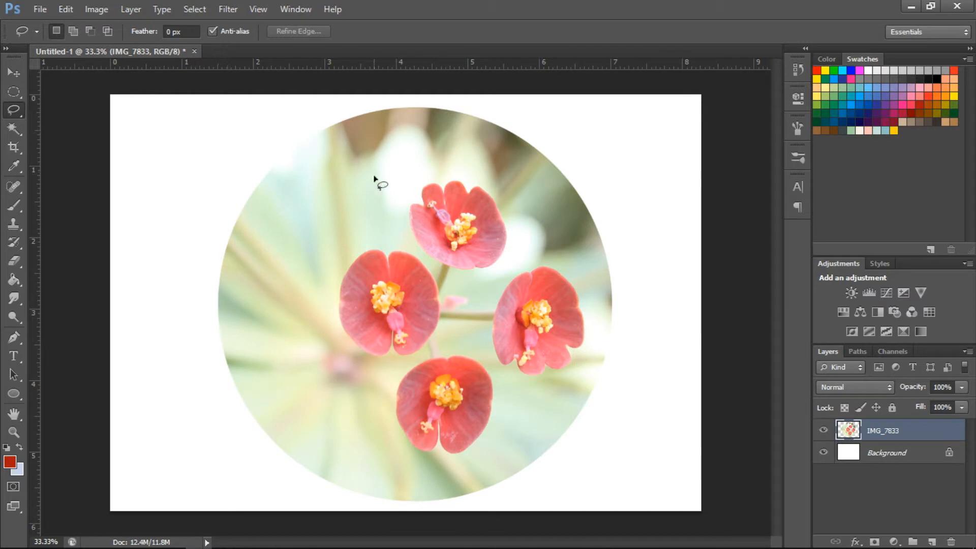
pyautogui.moveTo(381, 202)
pyautogui.mouseDown()
pyautogui.moveTo(390, 240)
pyautogui.moveTo(415, 255)
pyautogui.moveTo(424, 313)
pyautogui.moveTo(316, 361)
pyautogui.moveTo(497, 410)
pyautogui.moveTo(461, 426)
pyautogui.mouseUp()
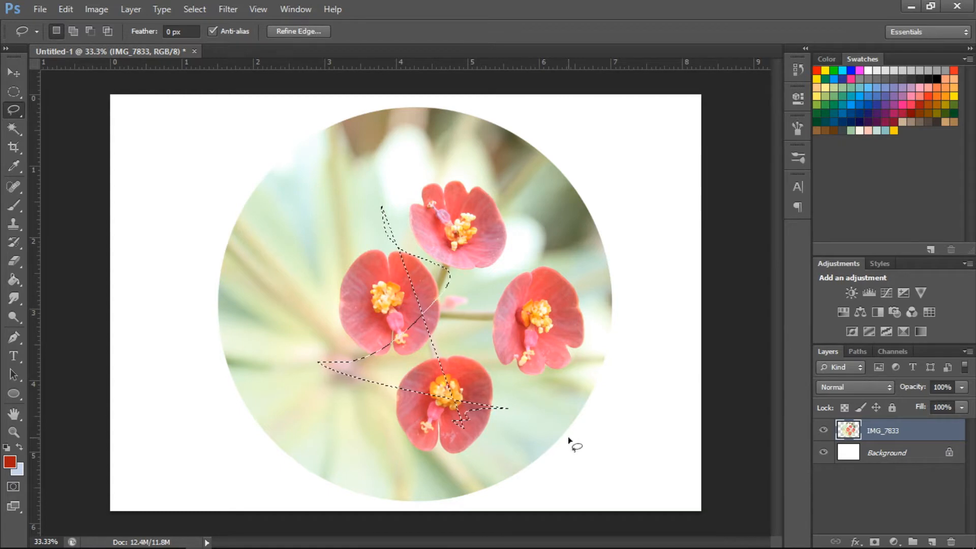
pyautogui.hotkey('ctrl', 'd')
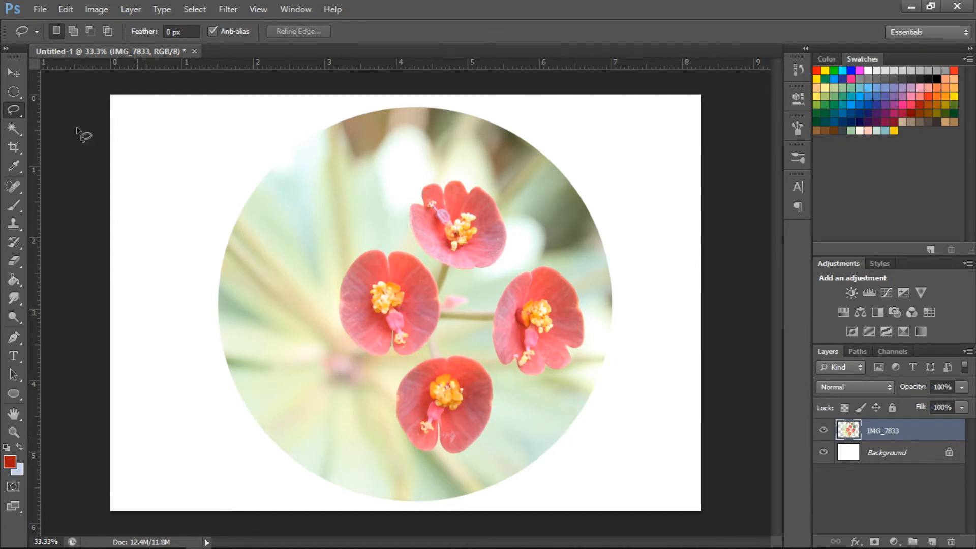
# Step: Mark a small patch of the white background beside the circular photo with the Quick Selection tool and deselect it
pyautogui.click(14, 109)
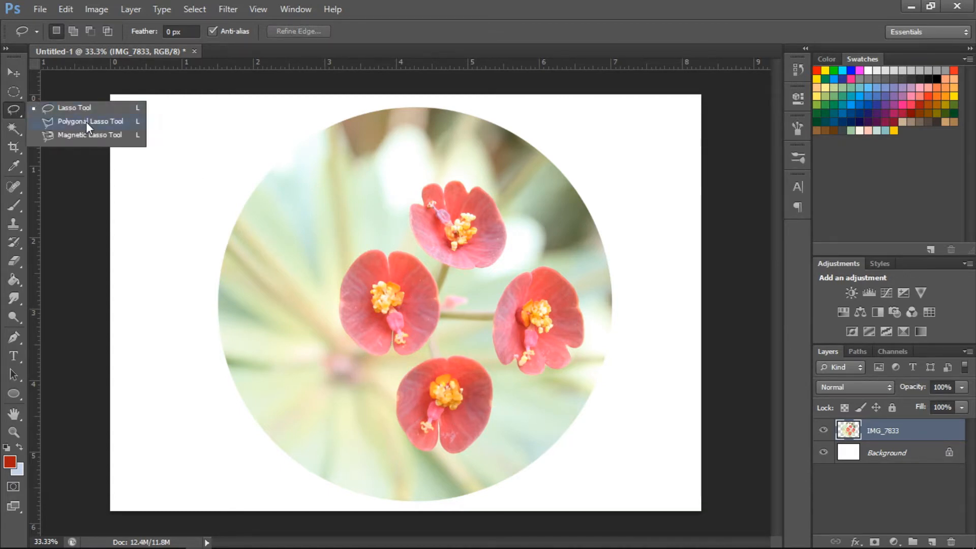
pyautogui.click(12, 130)
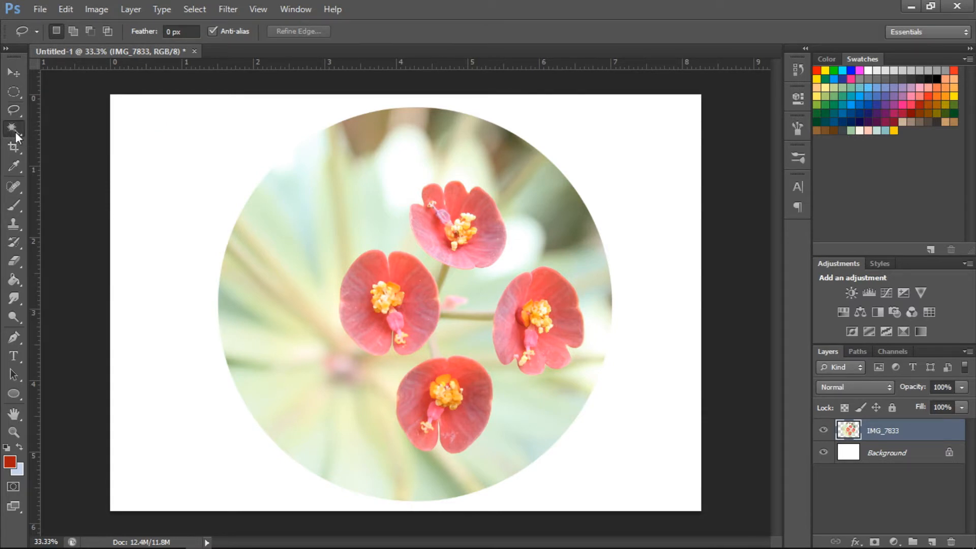
pyautogui.click(12, 130)
pyautogui.click(62, 127)
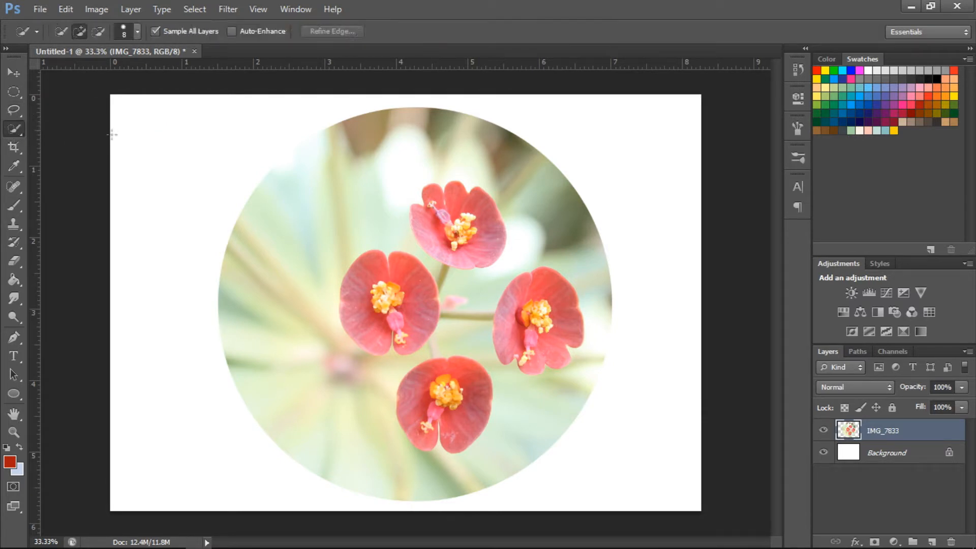
pyautogui.click(191, 145)
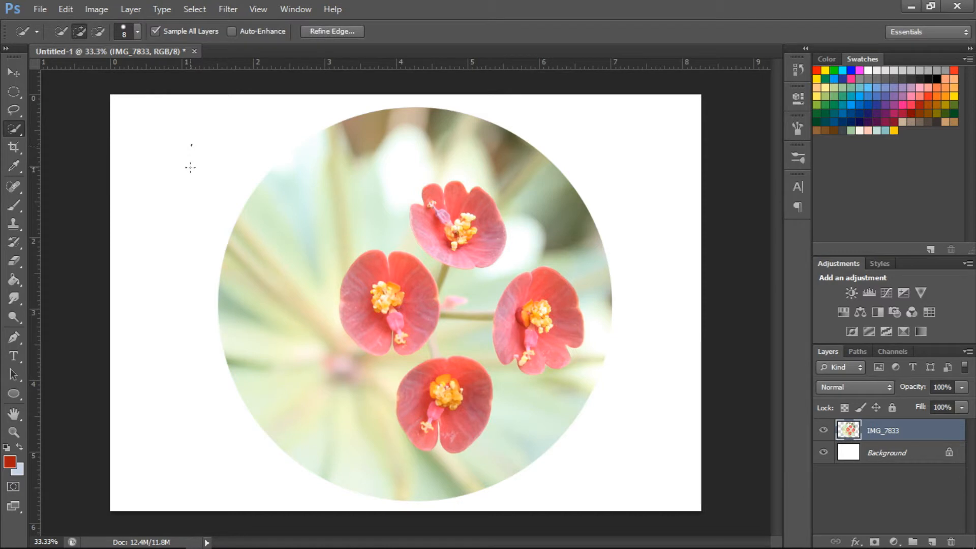
pyautogui.click(184, 202)
pyautogui.click(22, 126)
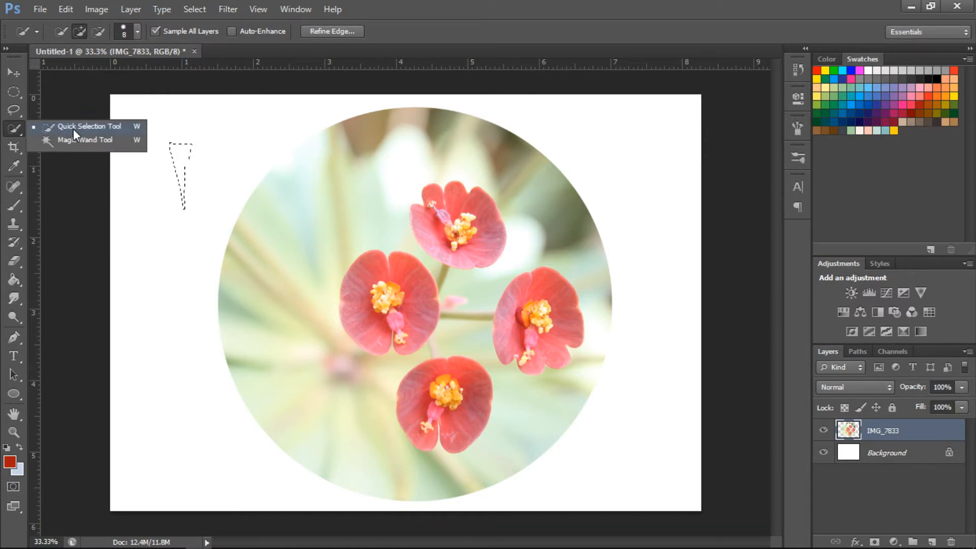
pyautogui.click(194, 10)
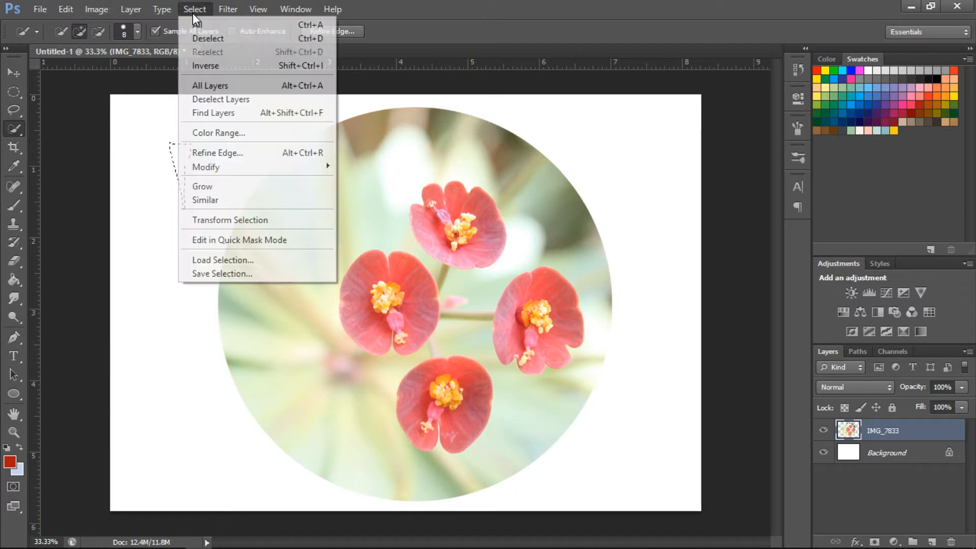
pyautogui.click(203, 38)
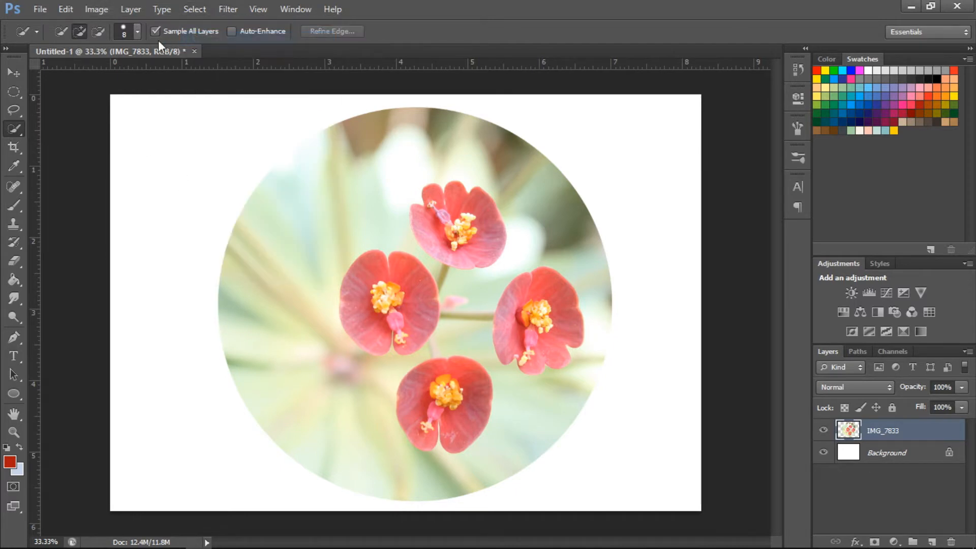
# Step: Brush the Quick Selection tool from the photo's upper edge across the flowers, extending the selection over the whole canvas
pyautogui.click(15, 128)
pyautogui.click(93, 128)
pyautogui.moveTo(424, 127)
pyautogui.mouseDown()
pyautogui.moveTo(396, 249)
pyautogui.moveTo(356, 264)
pyautogui.moveTo(422, 352)
pyautogui.moveTo(433, 328)
pyautogui.moveTo(533, 383)
pyautogui.mouseUp()
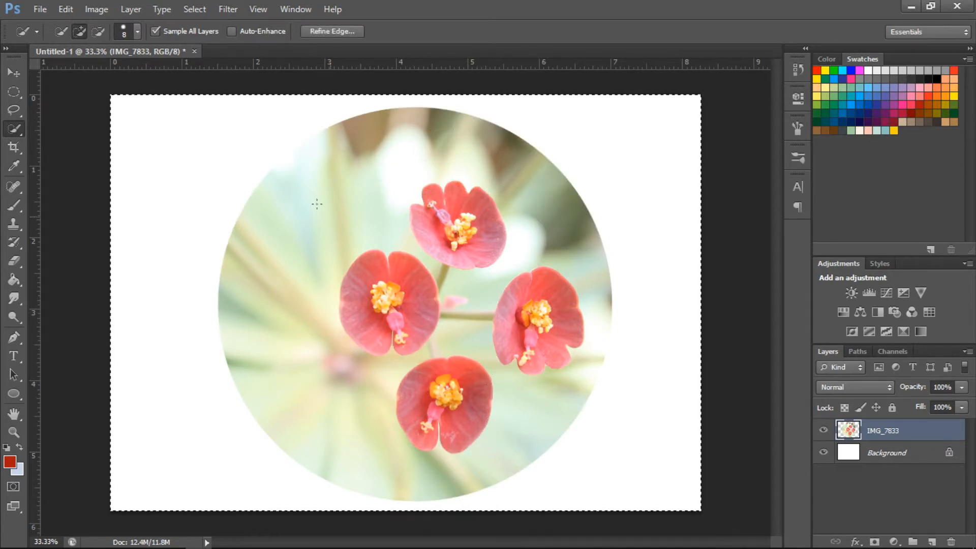
pyautogui.click(193, 9)
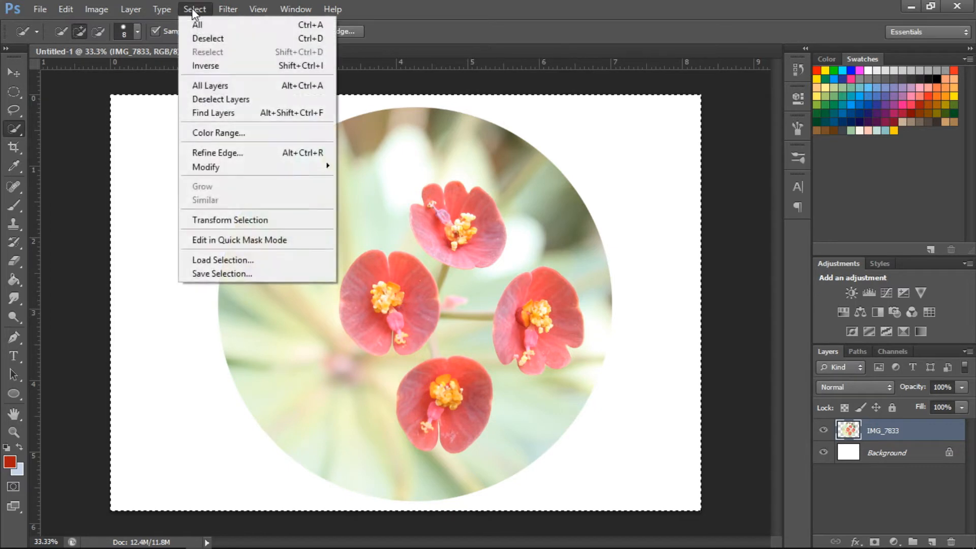
pyautogui.moveTo(96, 9)
pyautogui.click(67, 38)
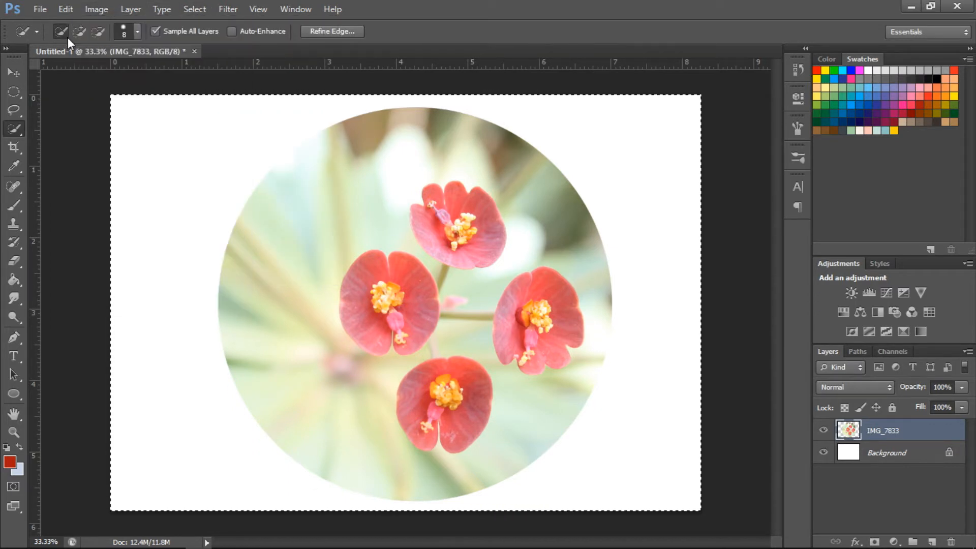
# Step: Subtract the brown patch at the circular photo's upper edge from the quick selection, and deselect everything
pyautogui.click(96, 37)
pyautogui.click(368, 134)
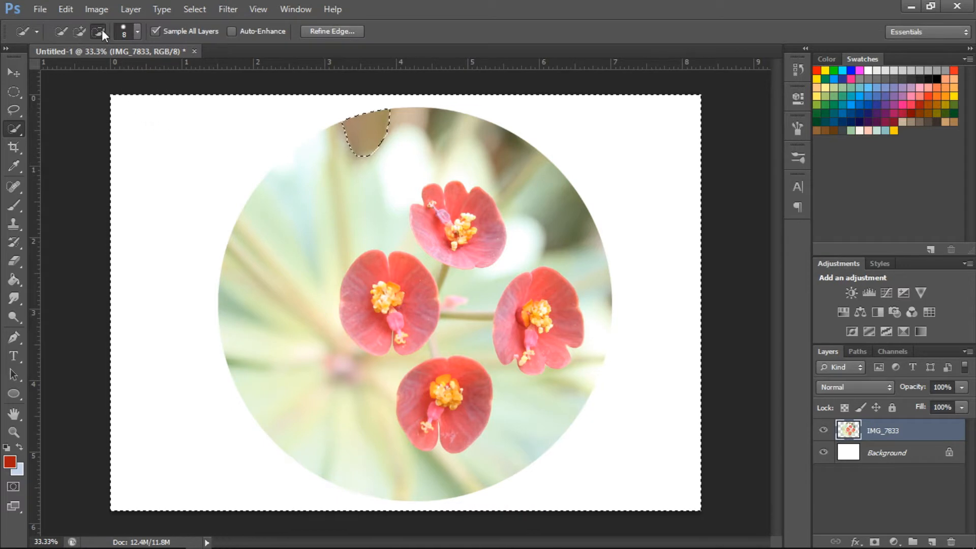
pyautogui.rightClick(17, 132)
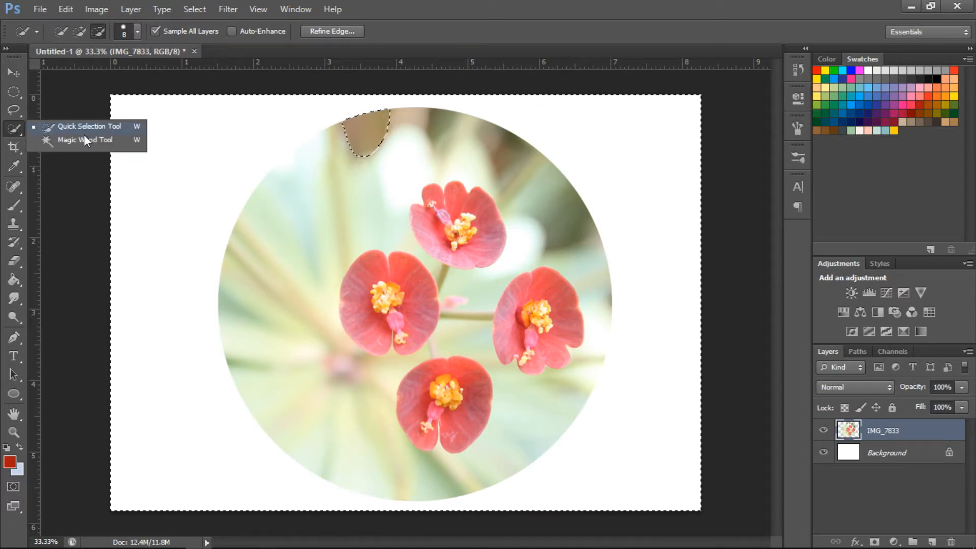
pyautogui.click(88, 134)
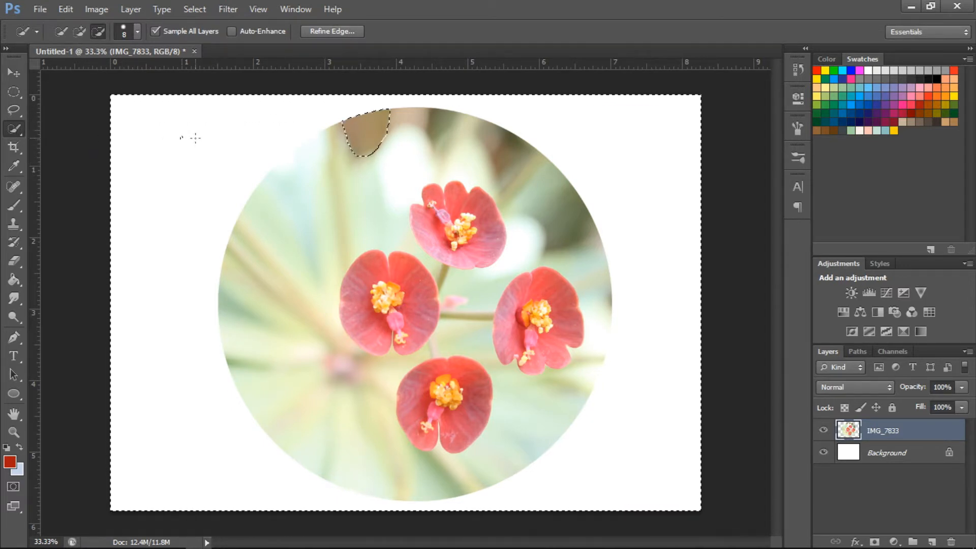
pyautogui.click(208, 10)
pyautogui.click(216, 37)
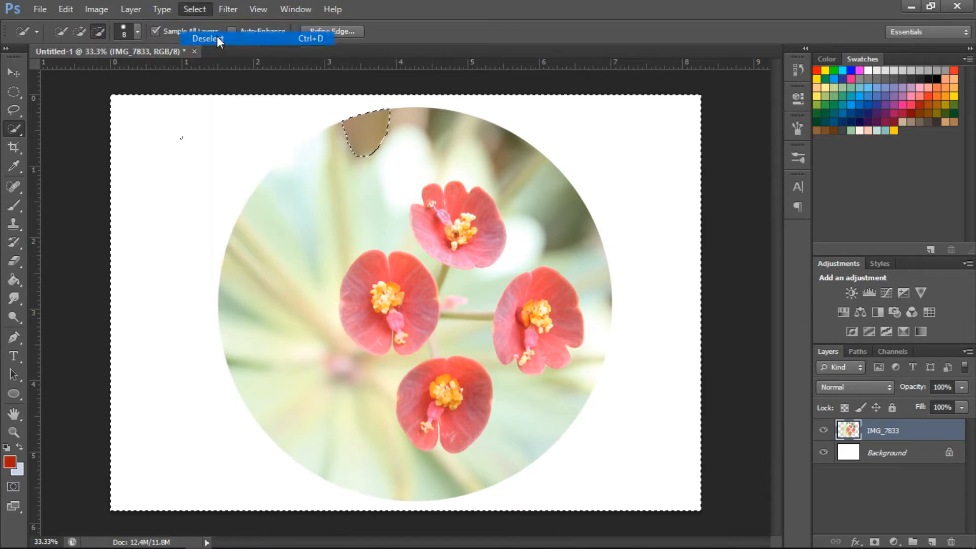
pyautogui.hotkey('ctrl', 'z')
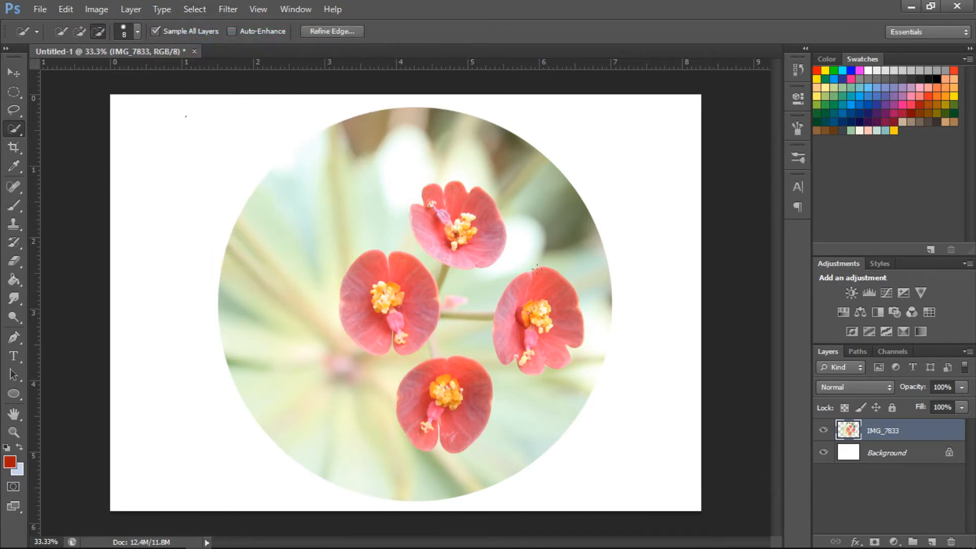
# Step: Try the Magic Wand at tolerance 32 on the white surroundings and on petals of the top and right flowers, then deselect
pyautogui.rightClick(17, 127)
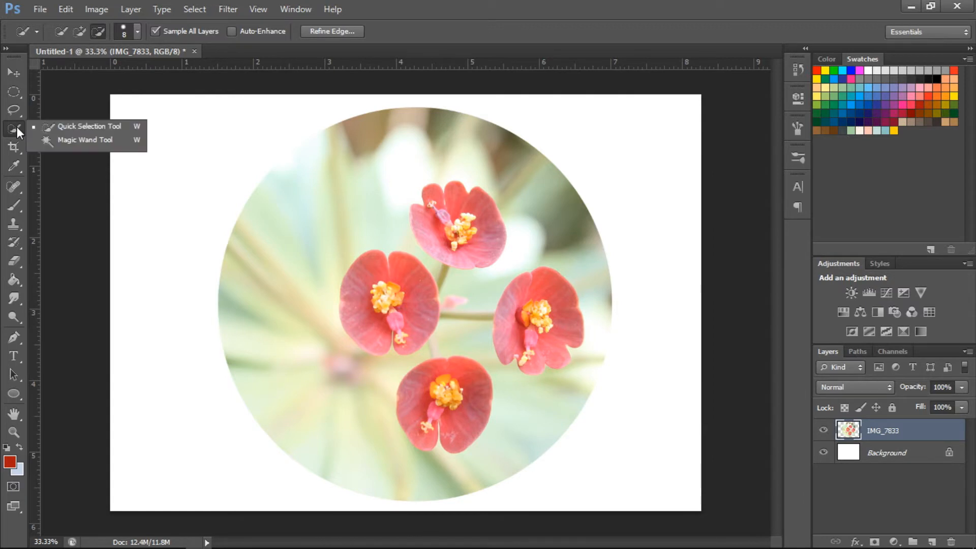
pyautogui.click(68, 143)
pyautogui.click(244, 145)
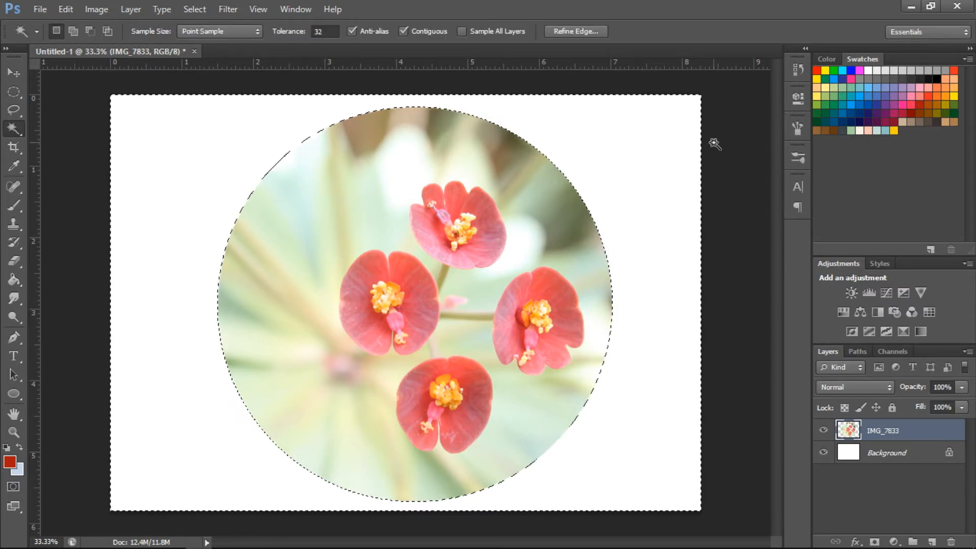
pyautogui.click(413, 168)
pyautogui.click(491, 225)
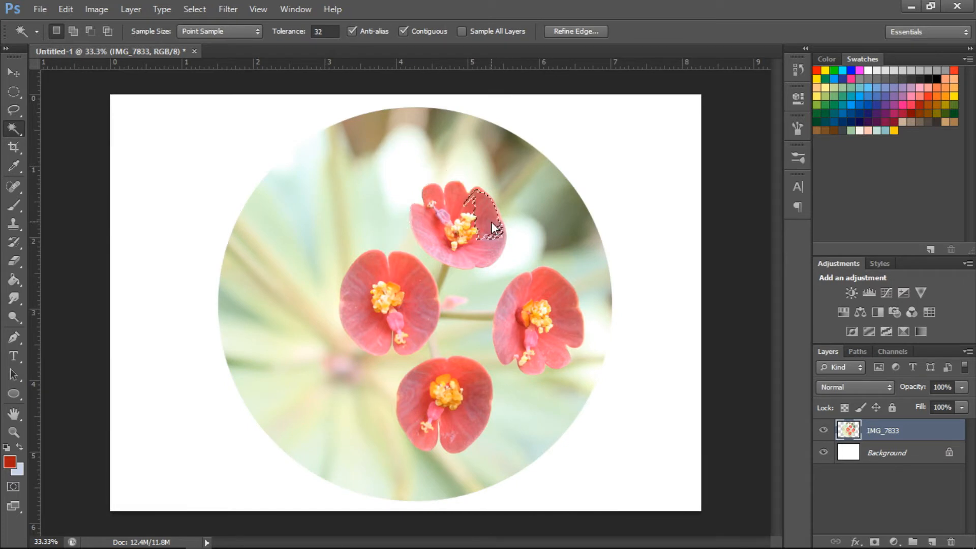
pyautogui.click(533, 278)
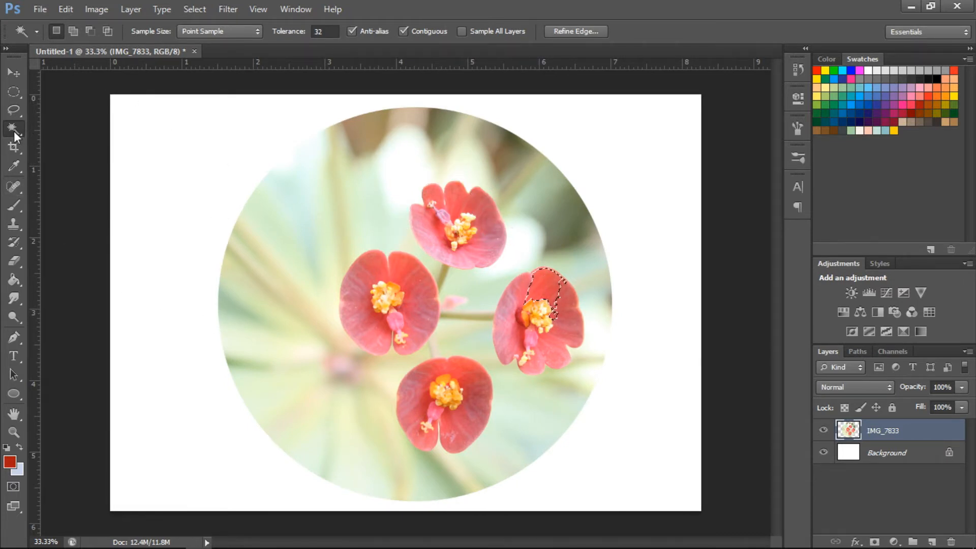
pyautogui.click(183, 9)
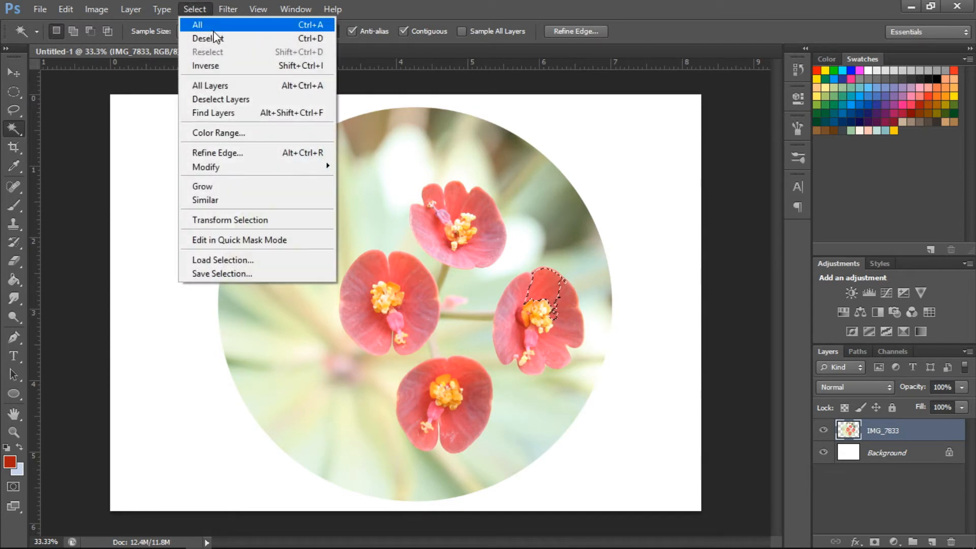
pyautogui.click(210, 38)
pyautogui.rightClick(18, 127)
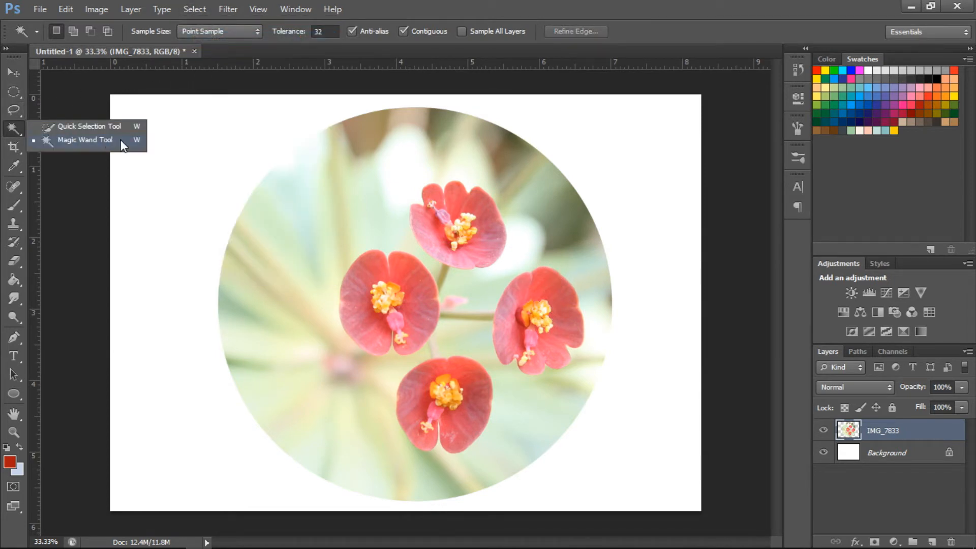
pyautogui.click(16, 129)
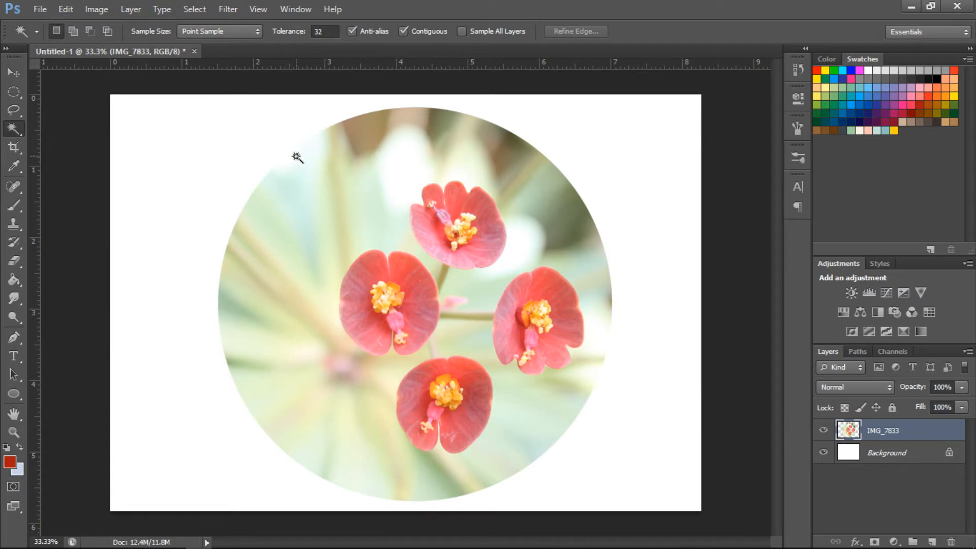
# Step: Crop the white margins on both sides of the circular photo in two passes, leaving the canvas about 7.1 inches wide
pyautogui.click(14, 147)
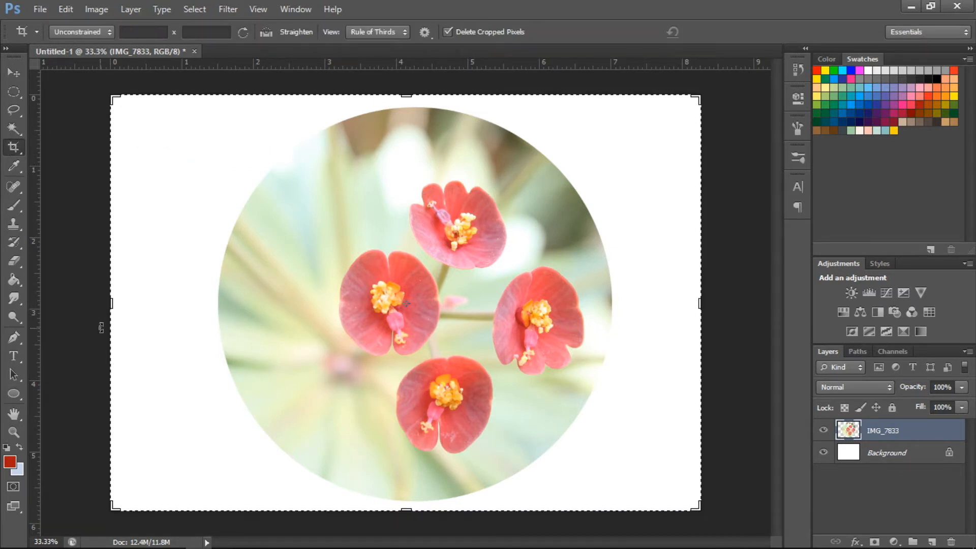
pyautogui.moveTo(110, 305); pyautogui.dragTo(134, 305)
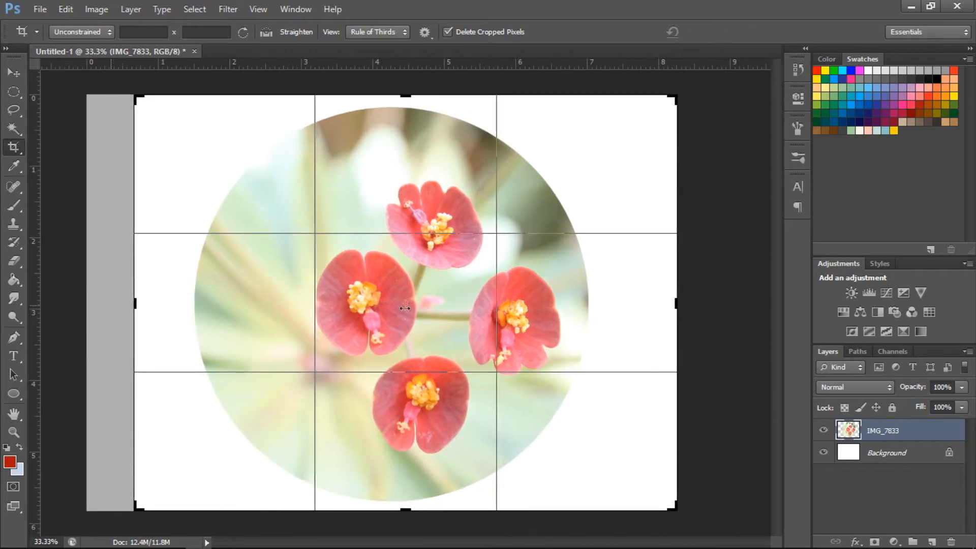
pyautogui.moveTo(679, 302); pyautogui.dragTo(665, 304)
pyautogui.click(723, 36)
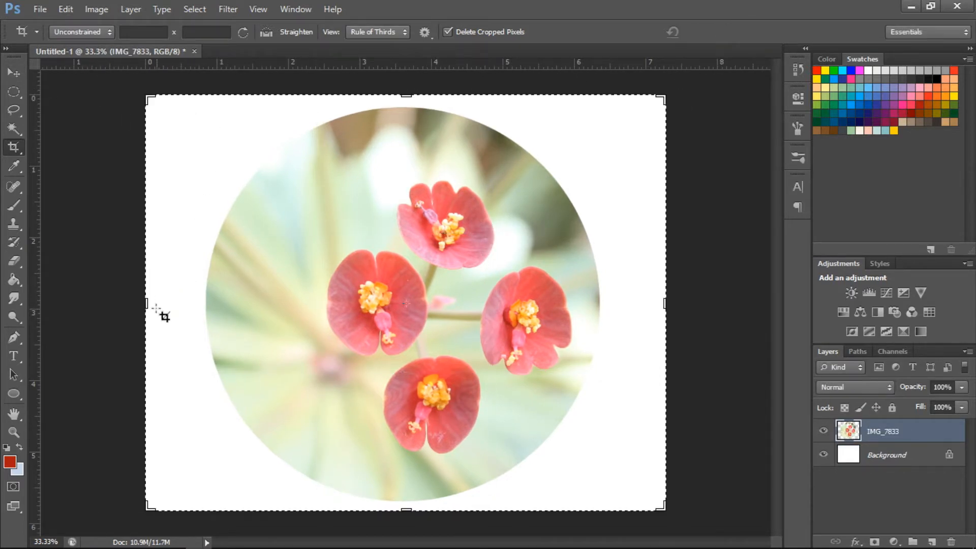
pyautogui.moveTo(147, 305); pyautogui.dragTo(150, 306)
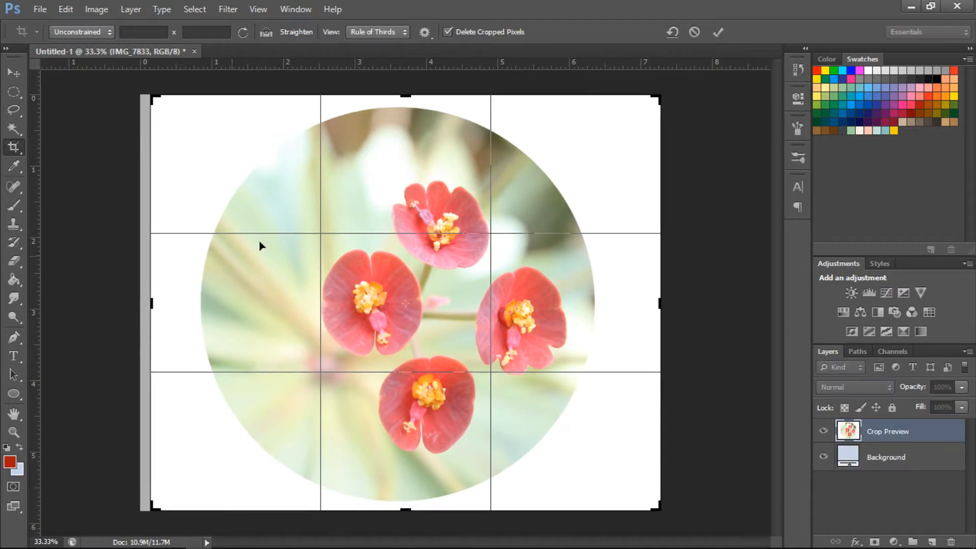
pyautogui.click(721, 34)
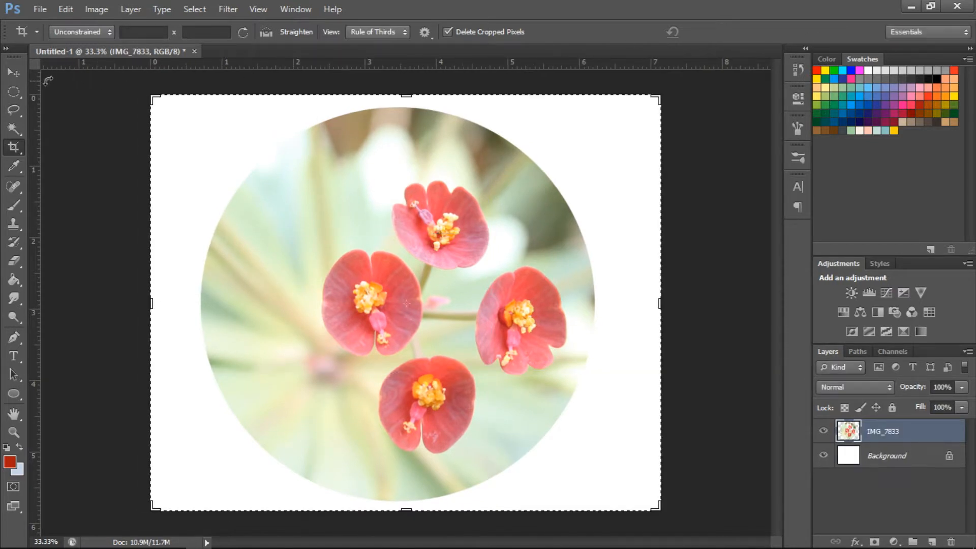
# Step: Sample the foreground colour with the Eyedropper from the brown background, a top flower petal and the right flower's orange centre
pyautogui.click(22, 72)
pyautogui.click(18, 165)
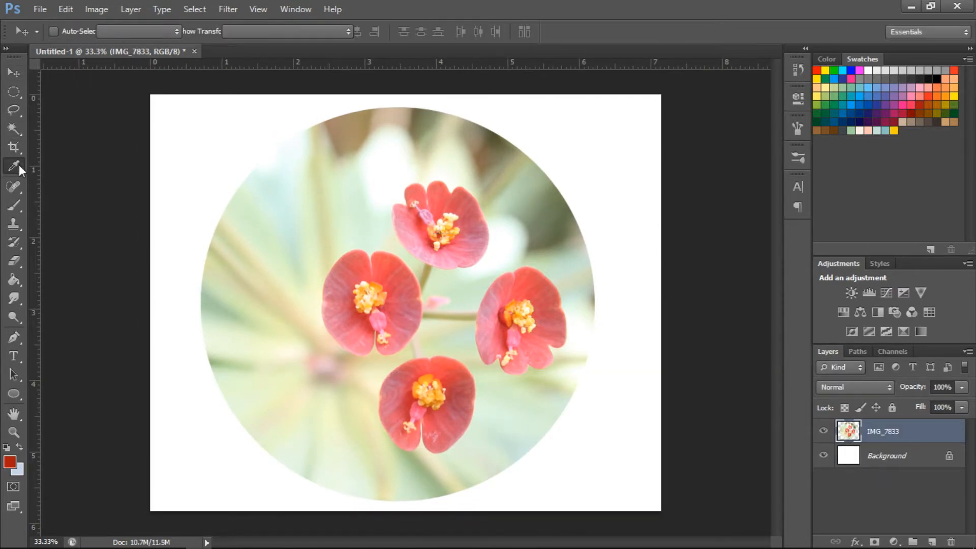
pyautogui.click(355, 128)
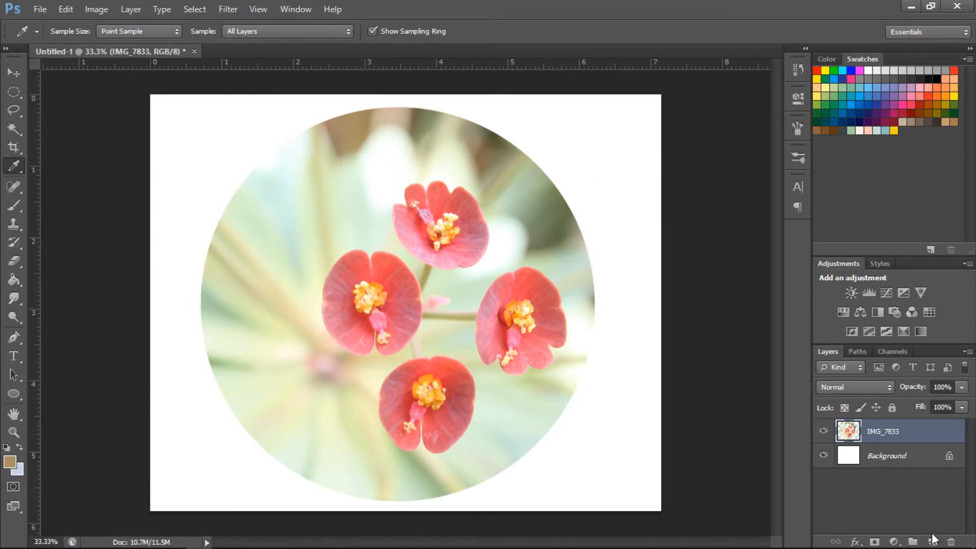
pyautogui.click(357, 132)
pyautogui.click(474, 208)
pyautogui.click(507, 318)
# Step: Remove the small light spots from the left flower's right petal with the content-aware Spot Healing Brush at size 19
pyautogui.click(16, 188)
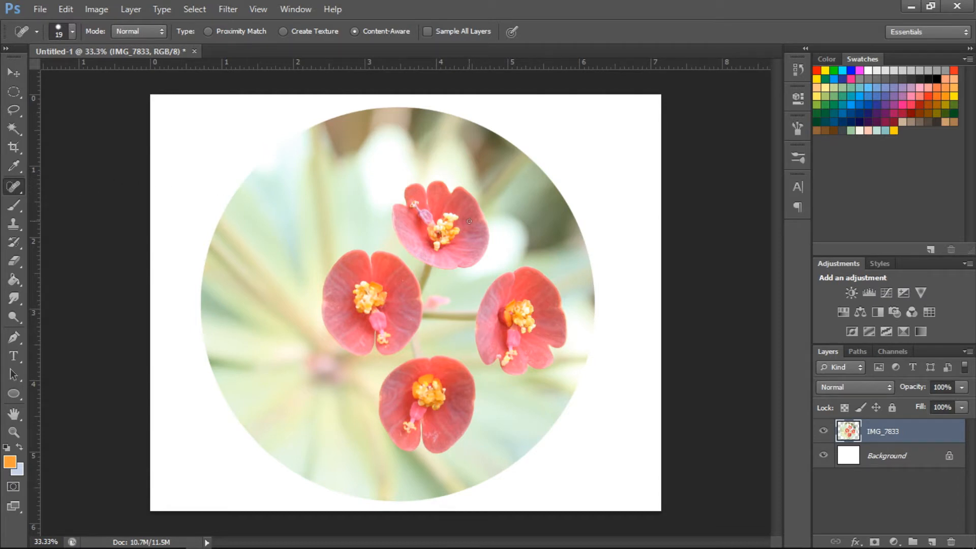
pyautogui.hotkey('ctrl', '+')
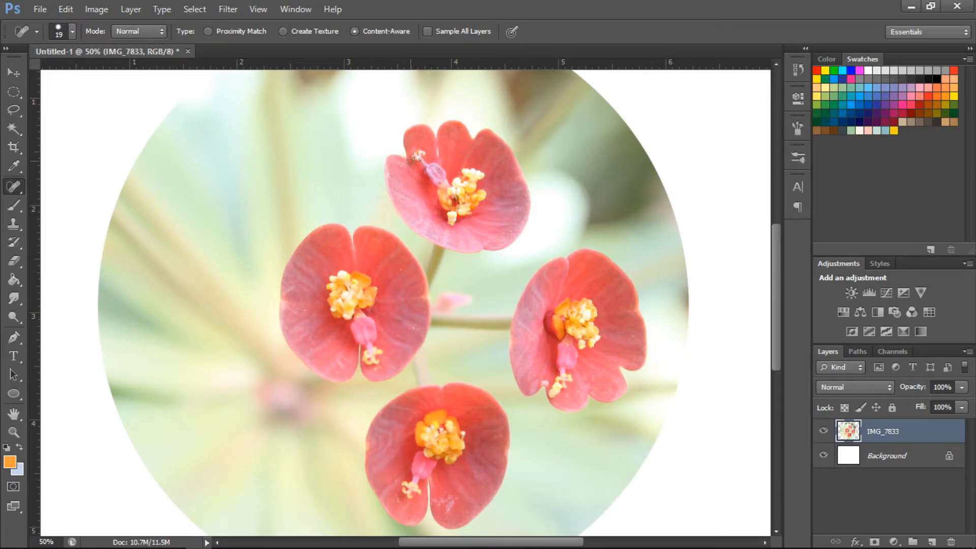
pyautogui.hotkey('ctrl', '+')
pyautogui.hotkey('ctrl', '+')
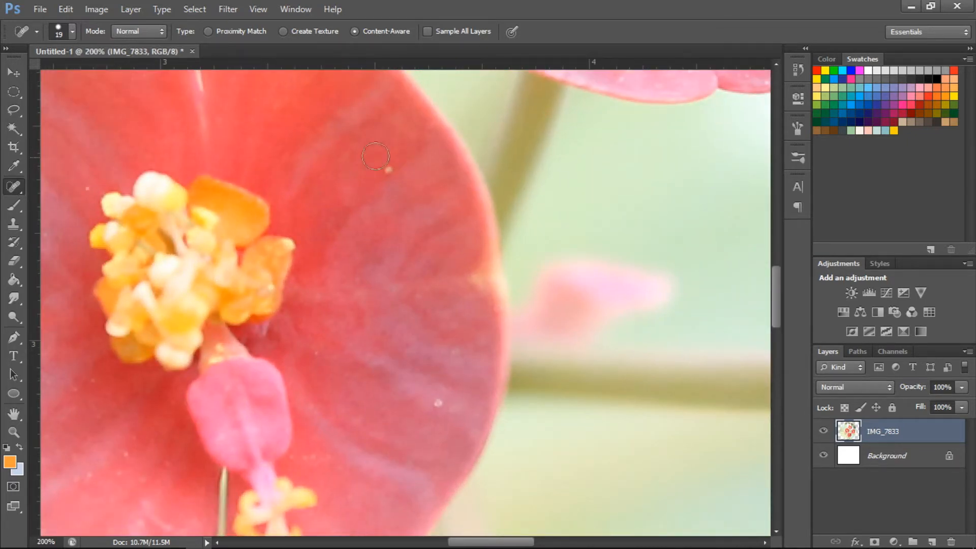
pyautogui.keyDown('alt'); pyautogui.click(395, 128); pyautogui.keyUp('alt')
pyautogui.click(500, 228)
pyautogui.click(387, 169)
pyautogui.click(440, 399)
# Step: Heal the remaining specks on the left flower's lower petals and beside its yellow centre
pyautogui.scroll(-2, 209, 325)
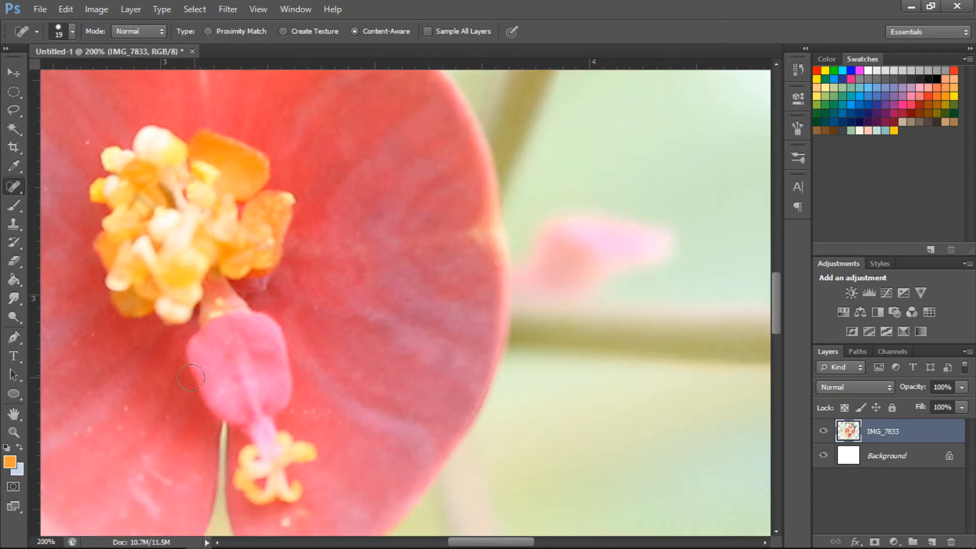
pyautogui.click(116, 430)
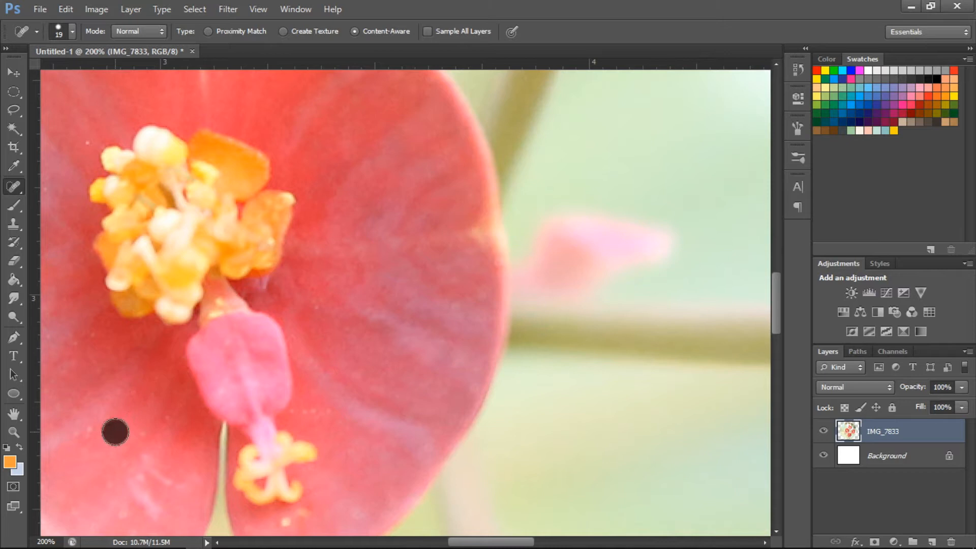
pyautogui.click(83, 437)
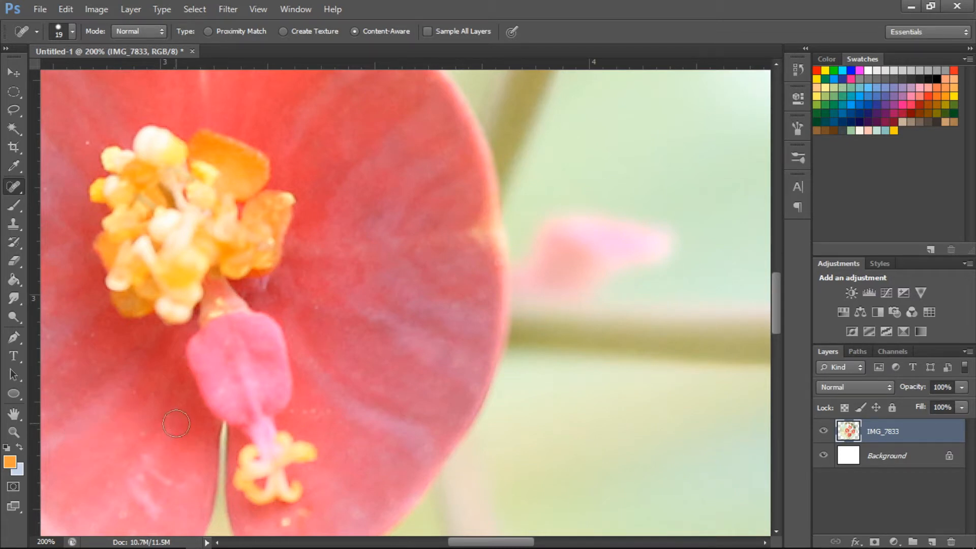
pyautogui.click(282, 519)
pyautogui.click(306, 516)
pyautogui.scroll(3, 153, 279)
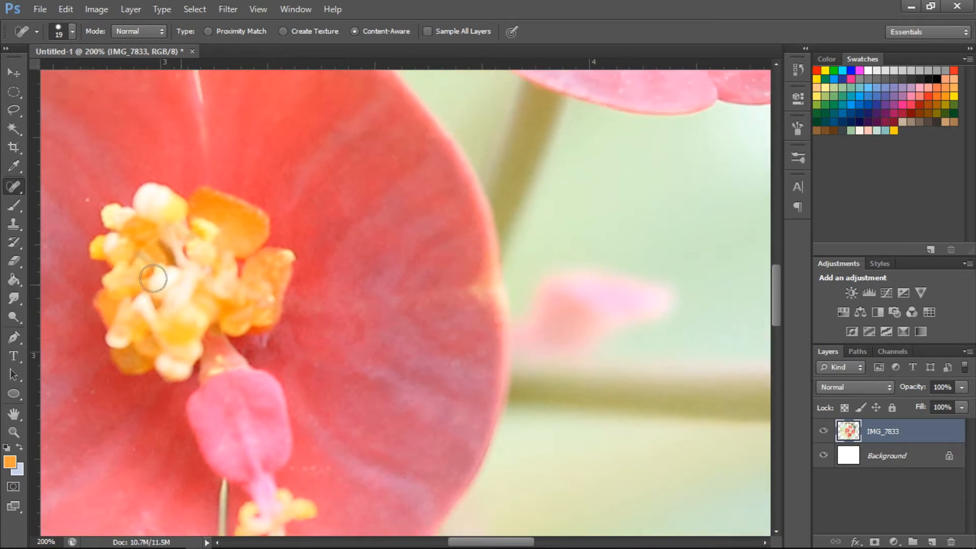
pyautogui.click(81, 196)
pyautogui.click(315, 309)
# Step: Heal several white specks on the top flower's petals with the Spot Healing Brush
pyautogui.scroll(8, 381, 292)
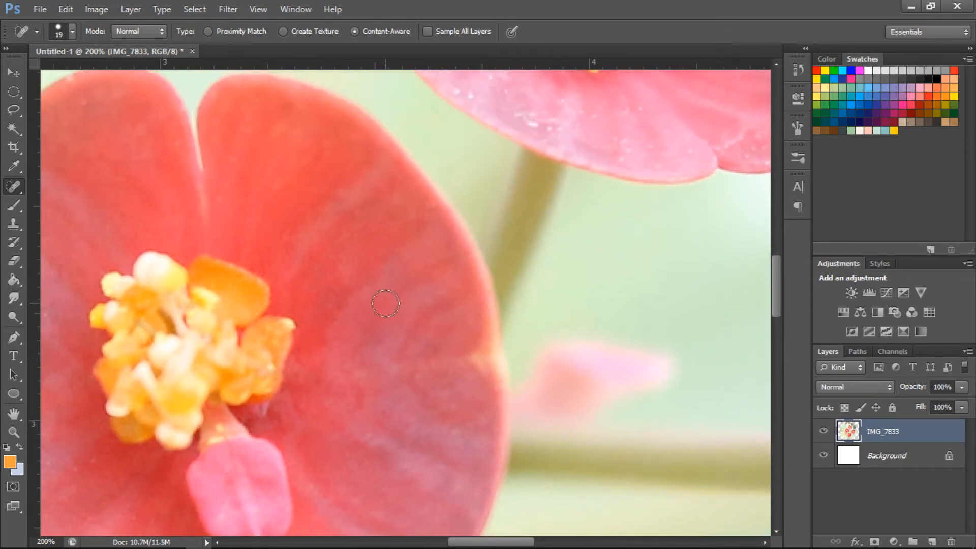
pyautogui.scroll(3, 728, 74)
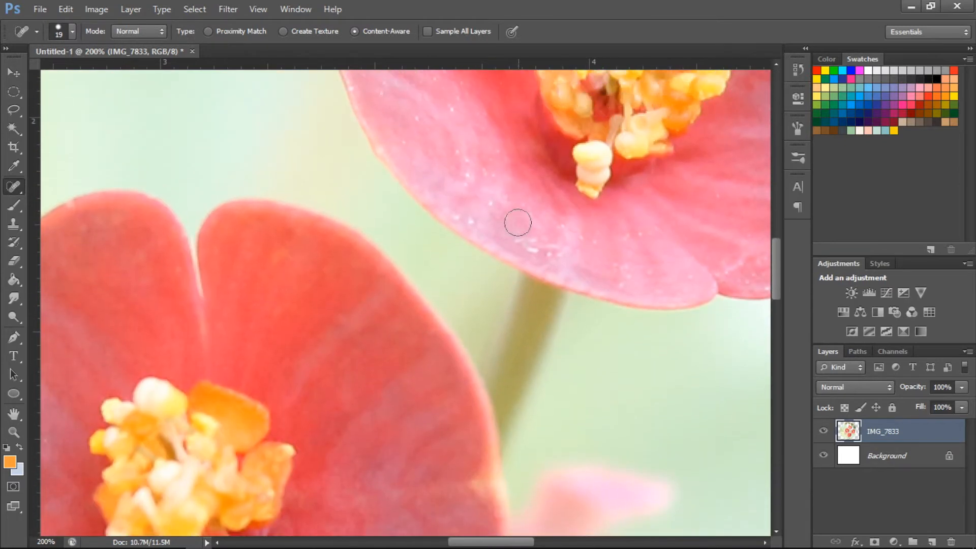
pyautogui.click(637, 228)
pyautogui.click(726, 192)
pyautogui.scroll(11, 687, 174)
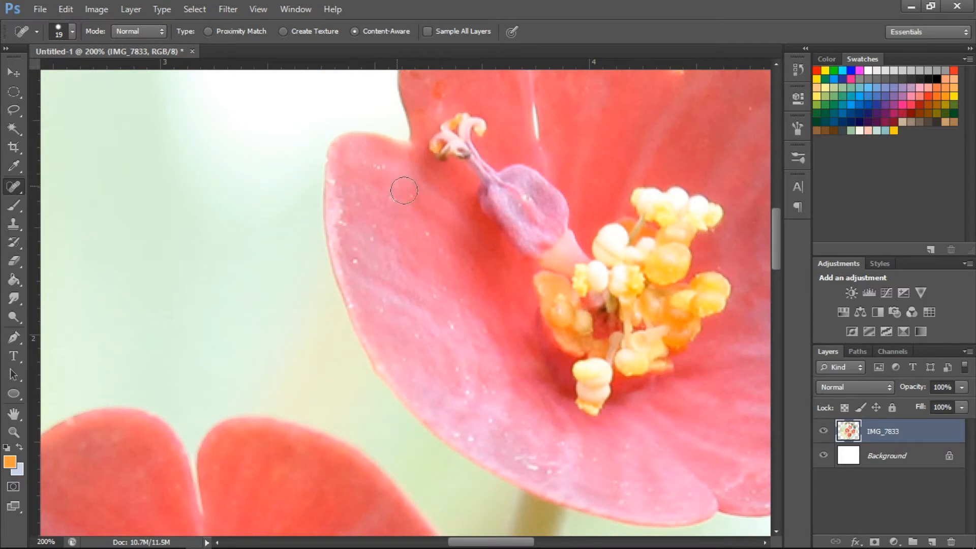
pyautogui.click(429, 245)
pyautogui.click(445, 249)
pyautogui.click(378, 174)
pyautogui.click(391, 197)
# Step: Activate the Clone Stamp tool and set its brush size to 67 px for retouching between the left and right flowers
pyautogui.click(13, 224)
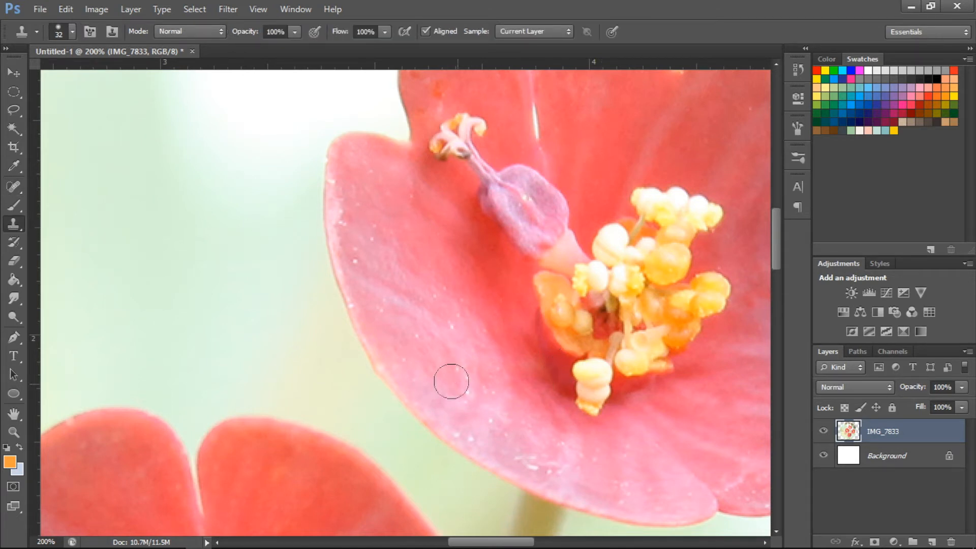
pyautogui.scroll(-3, 242, 305)
pyautogui.scroll(-10, 242, 305)
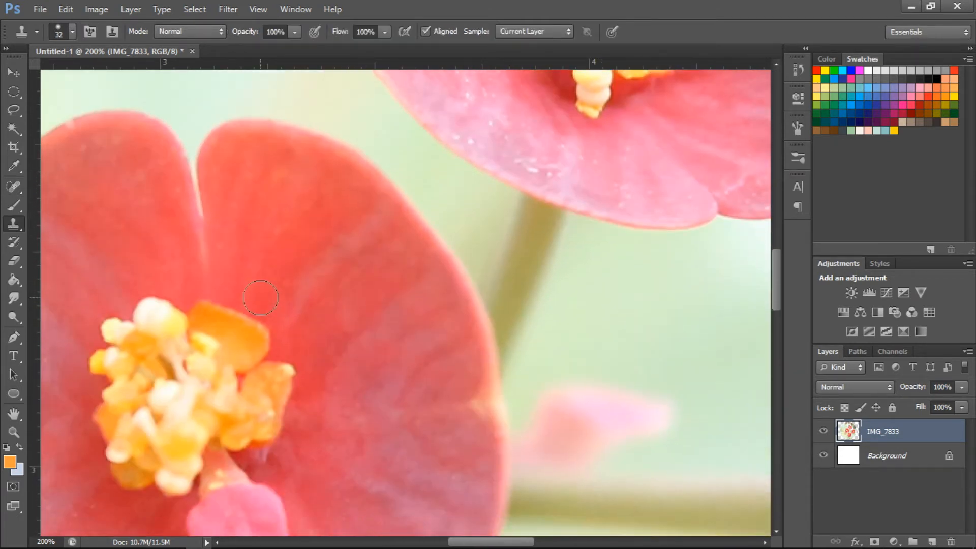
pyautogui.hotkey('ctrl', '-')
pyautogui.hotkey('ctrl', '-')
pyautogui.hotkey('ctrl', '-')
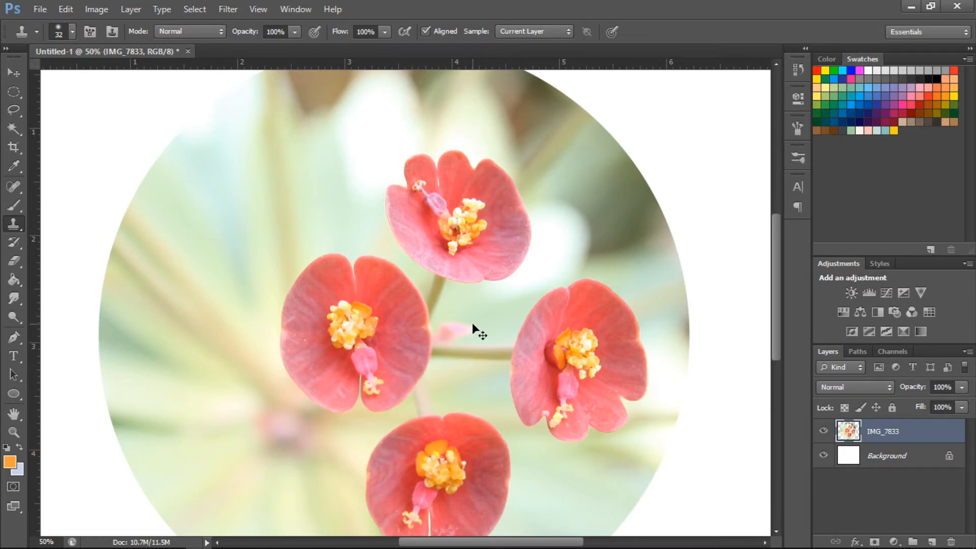
pyautogui.hotkey('ctrl', '+')
pyautogui.hotkey('ctrl', '+')
pyautogui.hotkey('ctrl', '+')
pyautogui.hotkey('ctrl', '+')
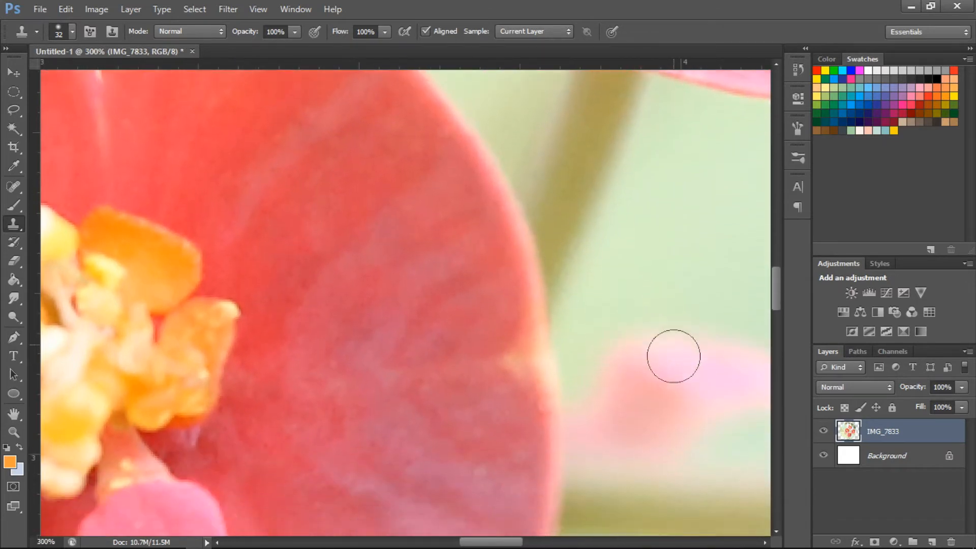
pyautogui.hotkey('ctrl', '-')
pyautogui.hotkey('ctrl', '-')
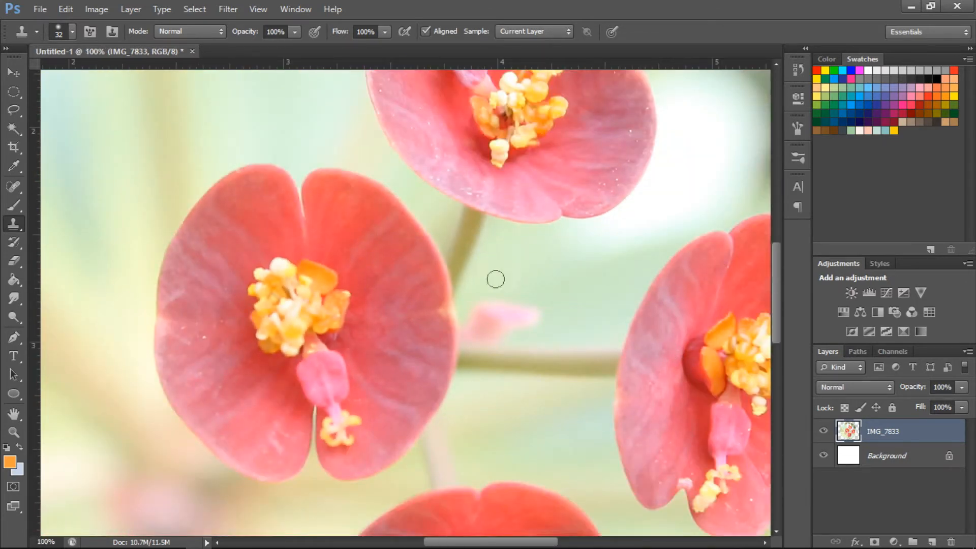
pyautogui.rightClick(23, 218)
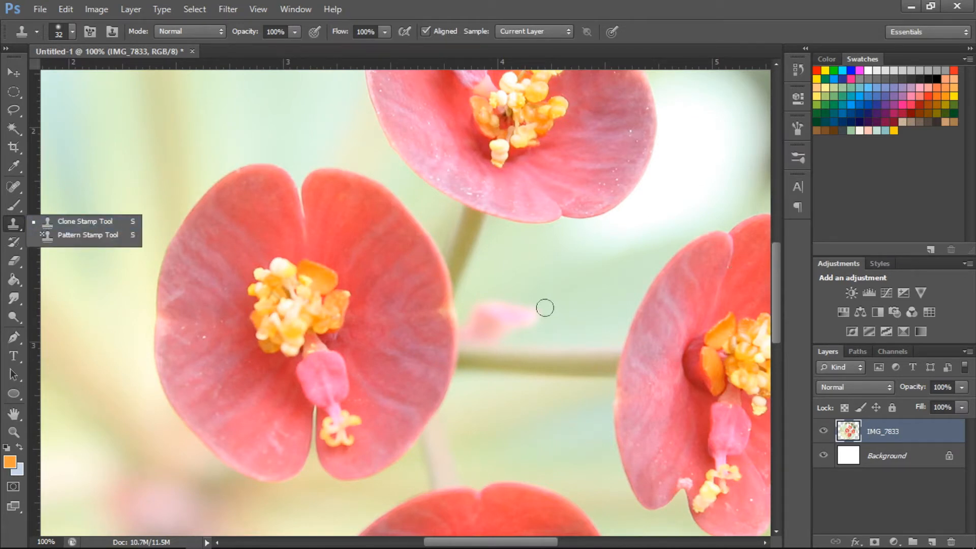
pyautogui.click(73, 31)
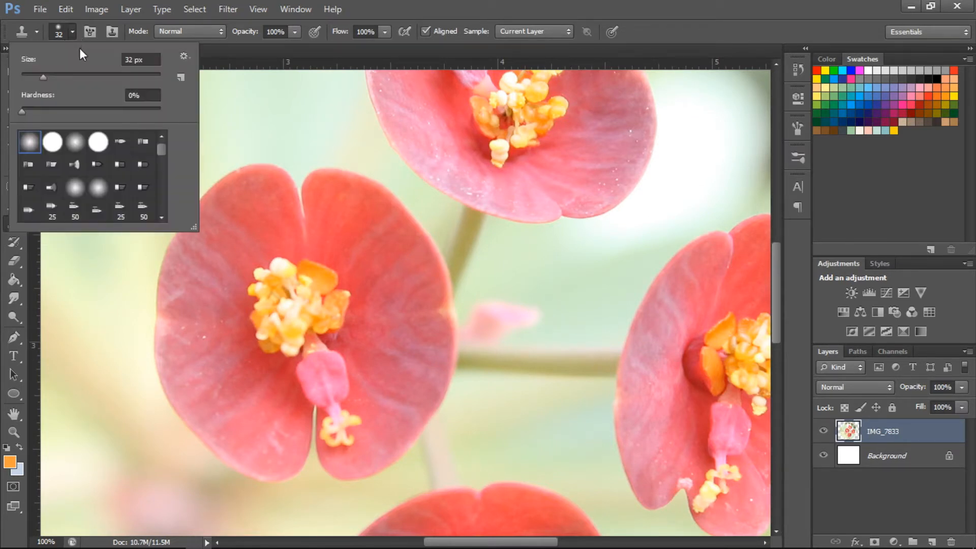
pyautogui.click(67, 75)
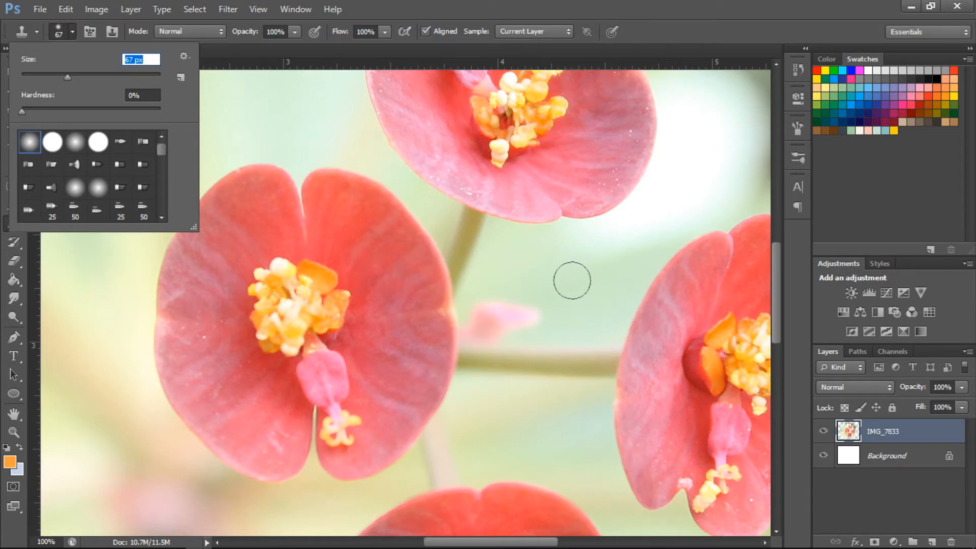
pyautogui.click(572, 280)
pyautogui.click(497, 228)
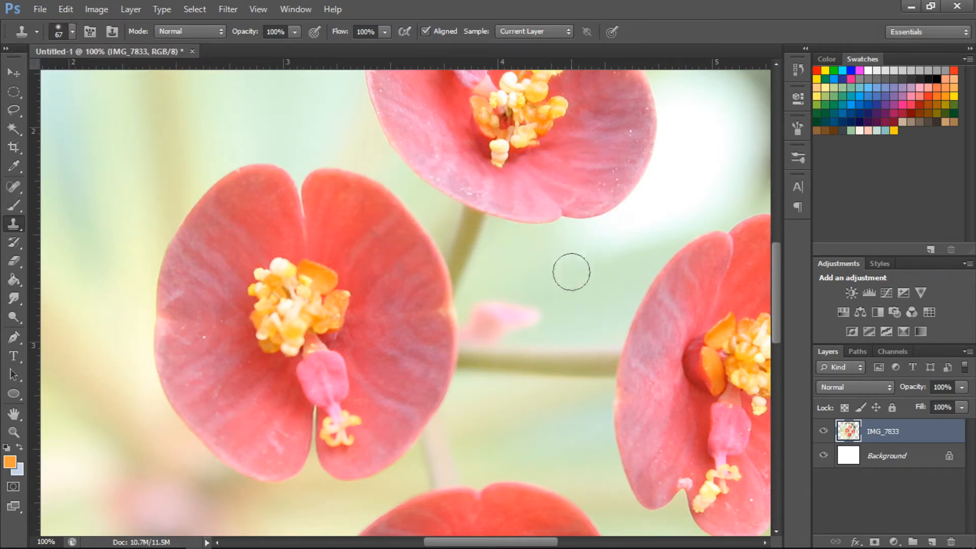
# Step: Sample the pale green background and clone it over the blurred pink bud beside the left flower's right edge
pyautogui.press('alt')
pyautogui.keyDown('alt'); pyautogui.click(571, 279); pyautogui.keyUp('alt')
pyautogui.moveTo(544, 301)
pyautogui.mouseDown()
pyautogui.moveTo(524, 316)
pyautogui.moveTo(536, 283)
pyautogui.moveTo(513, 316)
pyautogui.mouseUp()
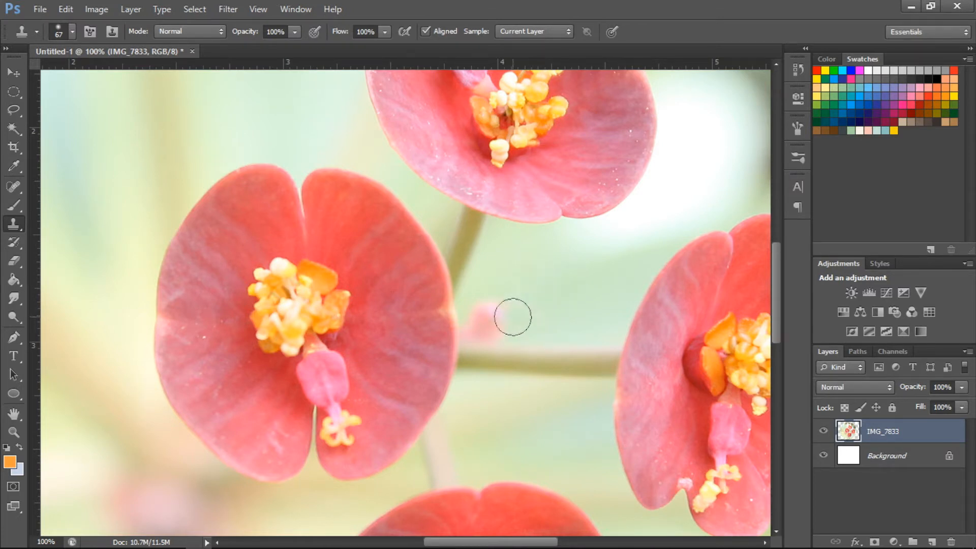
pyautogui.click(503, 309)
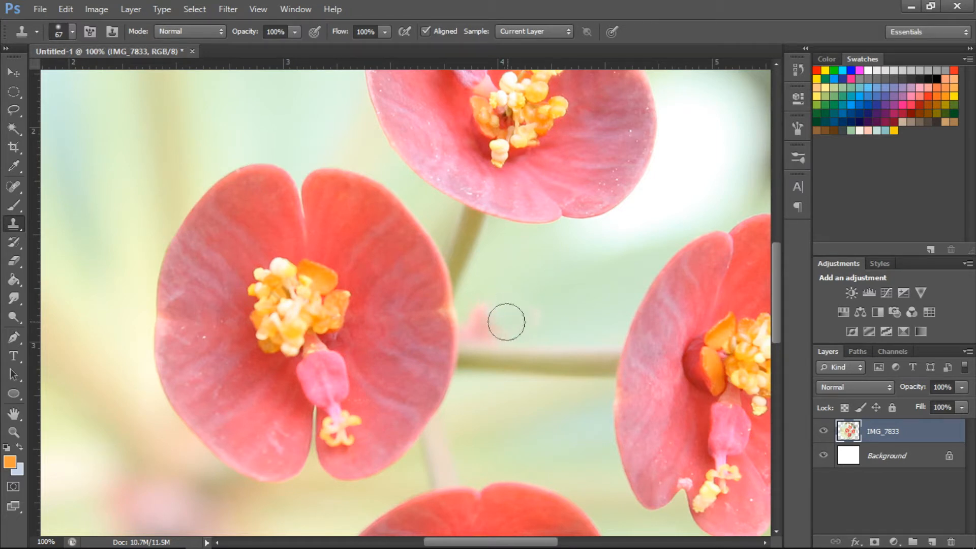
pyautogui.moveTo(496, 320)
pyautogui.mouseDown()
pyautogui.moveTo(479, 316)
pyautogui.moveTo(474, 331)
pyautogui.moveTo(499, 331)
pyautogui.mouseUp()
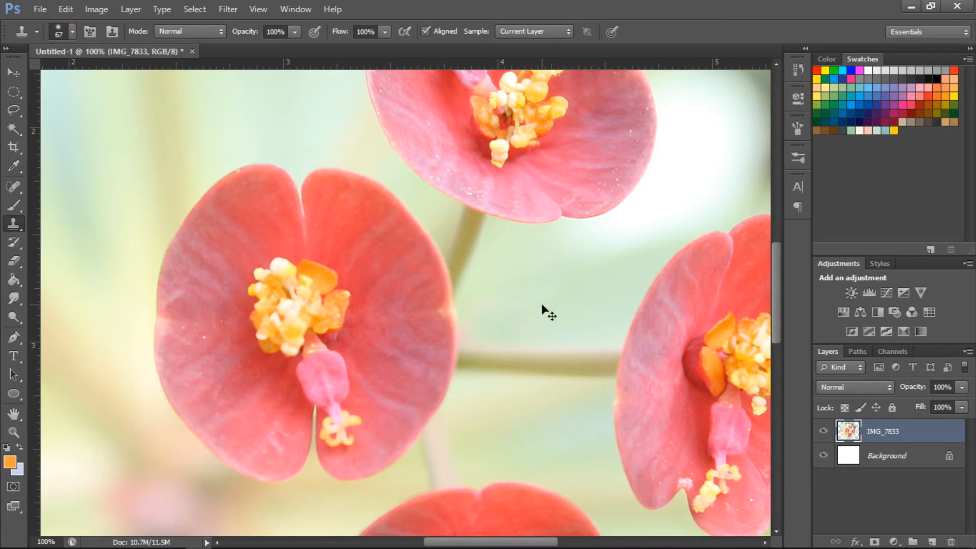
# Step: Duplicate the IMG_7833 layer
pyautogui.hotkey('ctrl', '-')
pyautogui.hotkey('ctrl', '-')
pyautogui.hotkey('ctrl', '-')
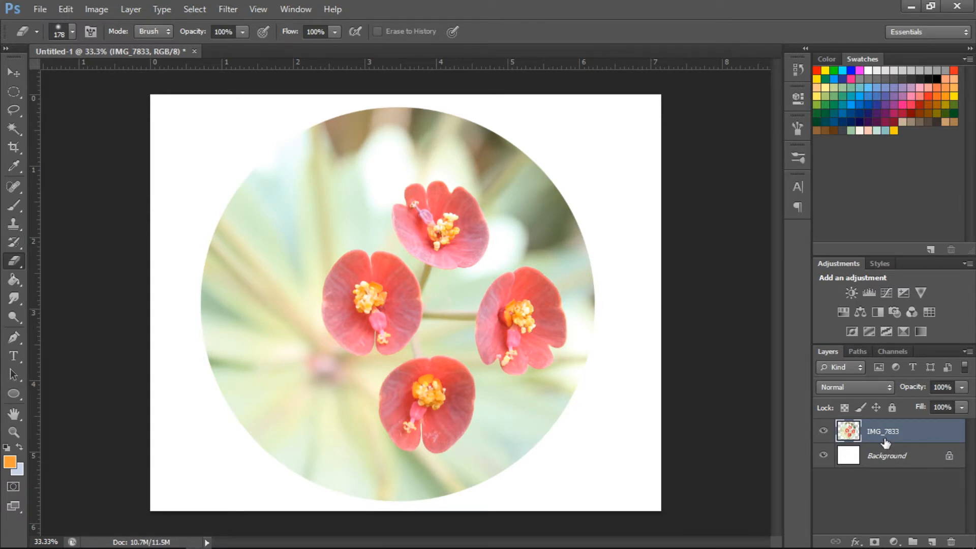
pyautogui.hotkey('ctrl', 'j')
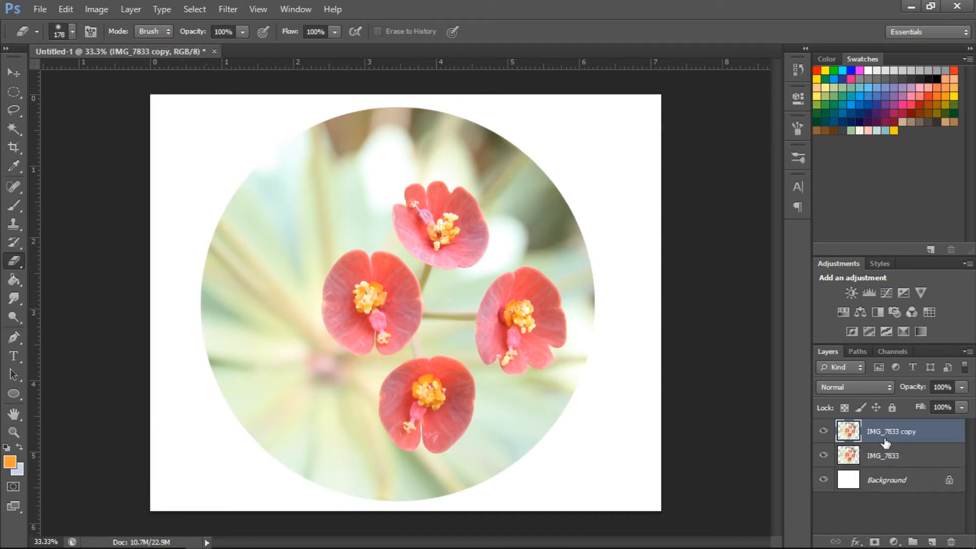
pyautogui.rightClick(885, 440)
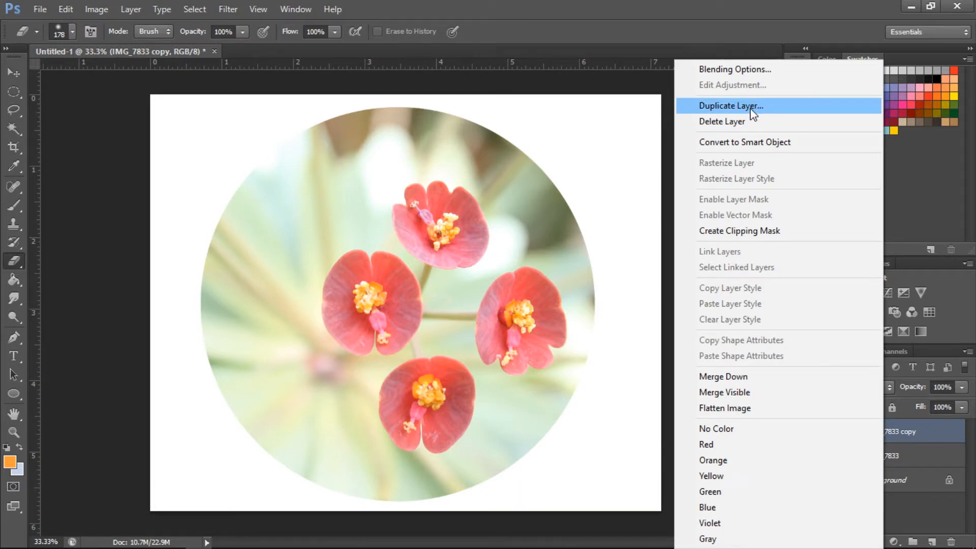
pyautogui.click(914, 441)
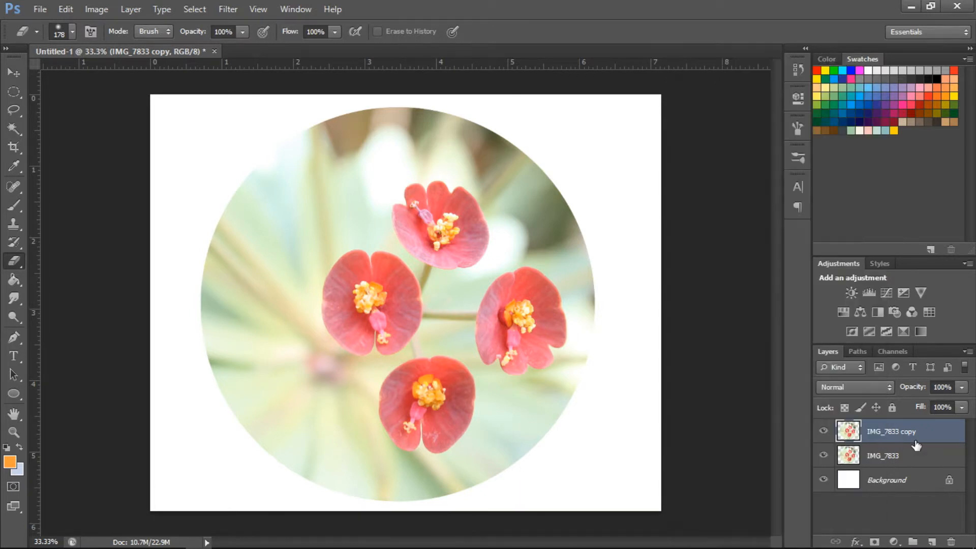
pyautogui.rightClick(914, 440)
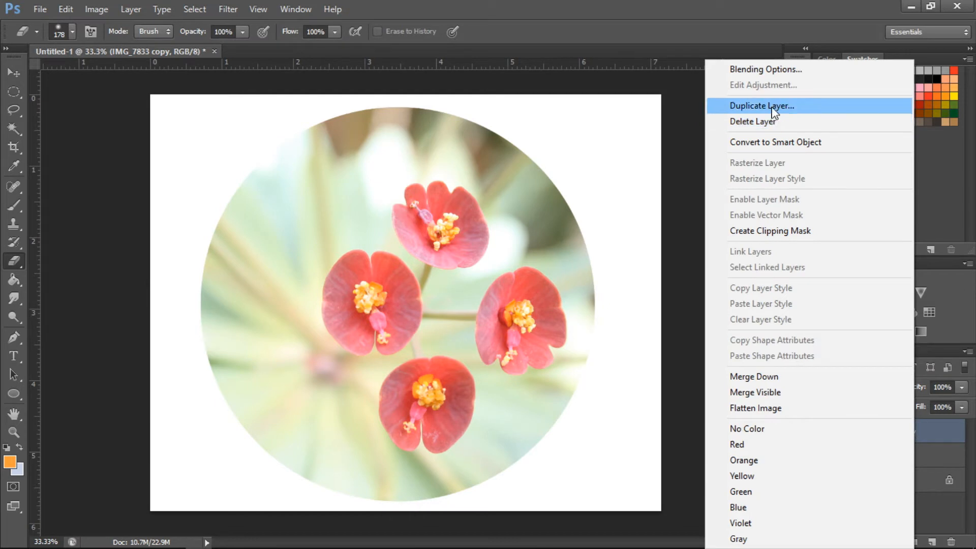
pyautogui.click(940, 435)
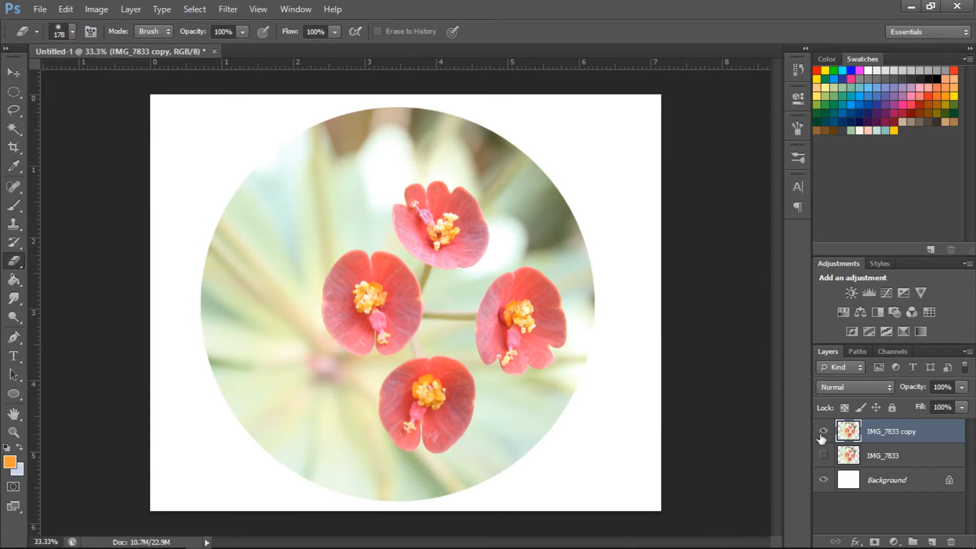
# Step: Toggle the duplicate photo layer's visibility off and on, and hide the white Background layer
pyautogui.click(822, 430)
pyautogui.click(822, 431)
pyautogui.click(823, 480)
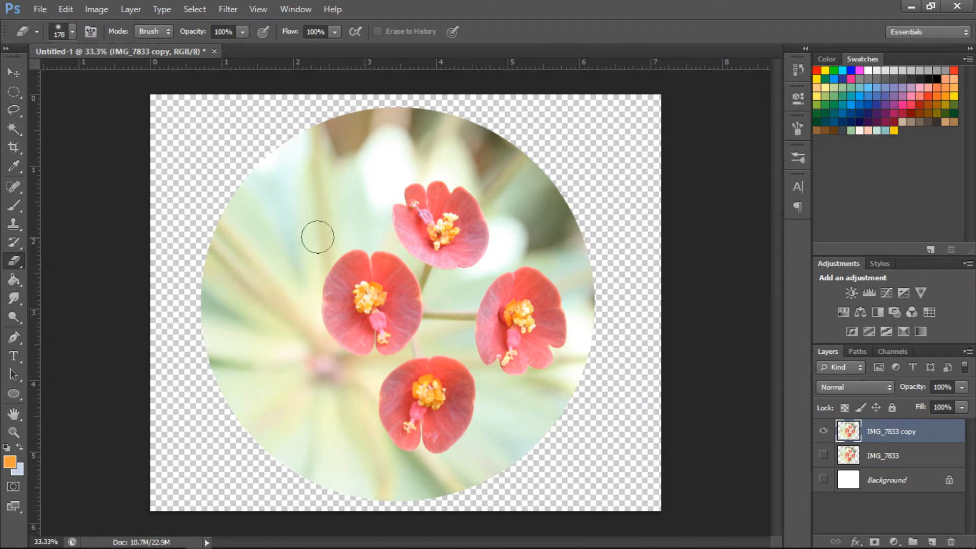
# Step: Try the Eraser with a diagonal stroke through the middle of the duplicate photo, and undo the stroke
pyautogui.moveTo(316, 233)
pyautogui.mouseDown()
pyautogui.moveTo(329, 219)
pyautogui.moveTo(299, 264)
pyautogui.moveTo(302, 254)
pyautogui.moveTo(399, 276)
pyautogui.moveTo(422, 306)
pyautogui.moveTo(395, 333)
pyautogui.moveTo(429, 349)
pyautogui.moveTo(391, 345)
pyautogui.moveTo(432, 331)
pyautogui.mouseUp()
pyautogui.hotkey('ctrl', 'z')
# Step: Add a new empty layer directly above the Background layer
pyautogui.click(16, 282)
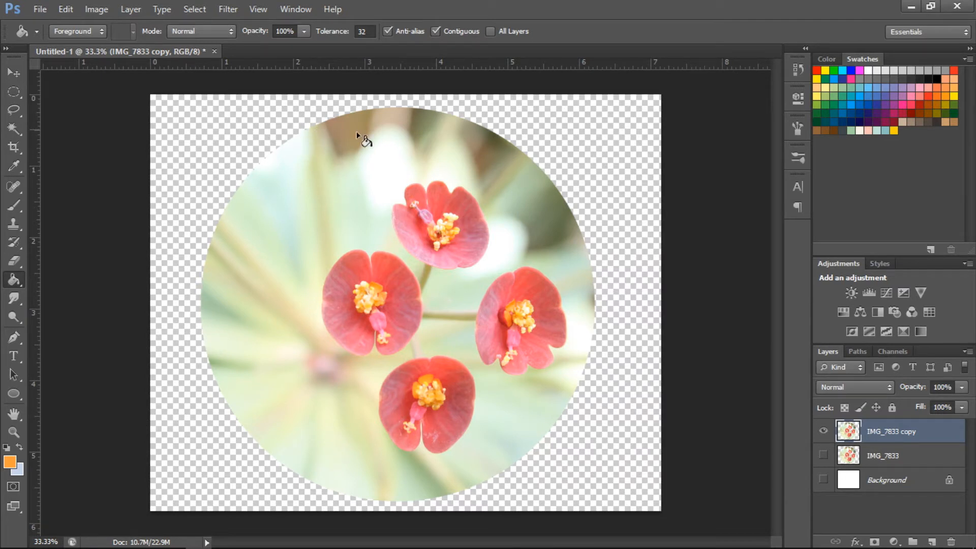
pyautogui.click(930, 479)
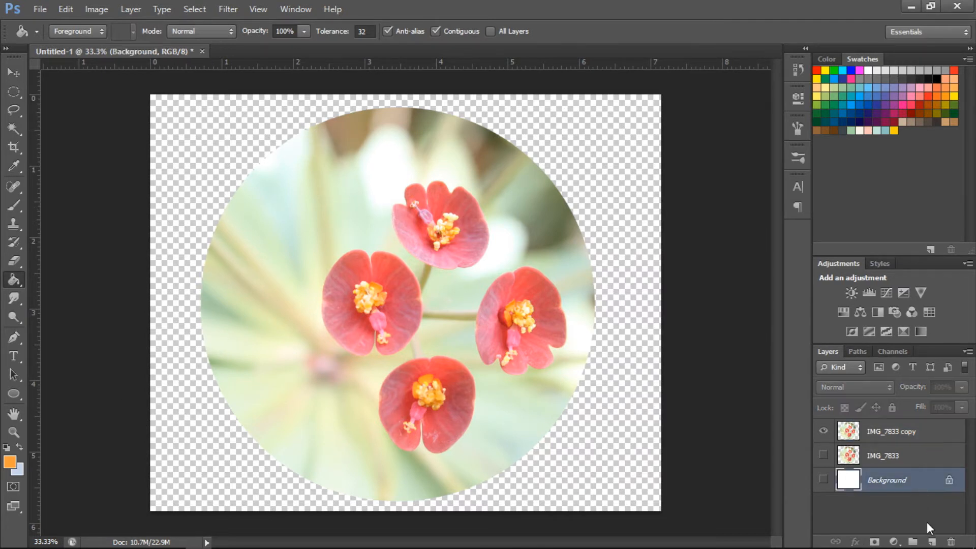
pyautogui.click(930, 542)
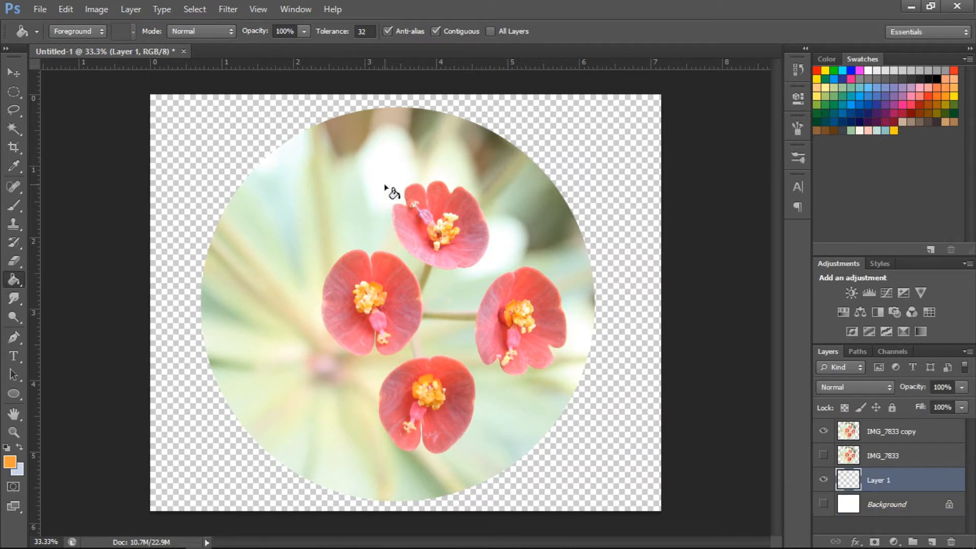
# Step: Sample the brown area at the photo's upper edge as the foreground colour with the Eyedropper
pyautogui.click(15, 164)
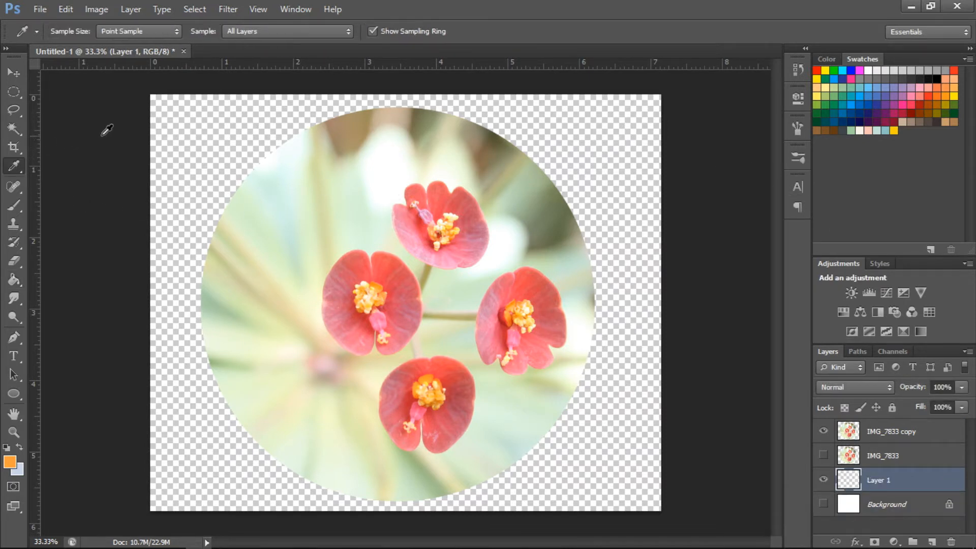
pyautogui.rightClick(13, 171)
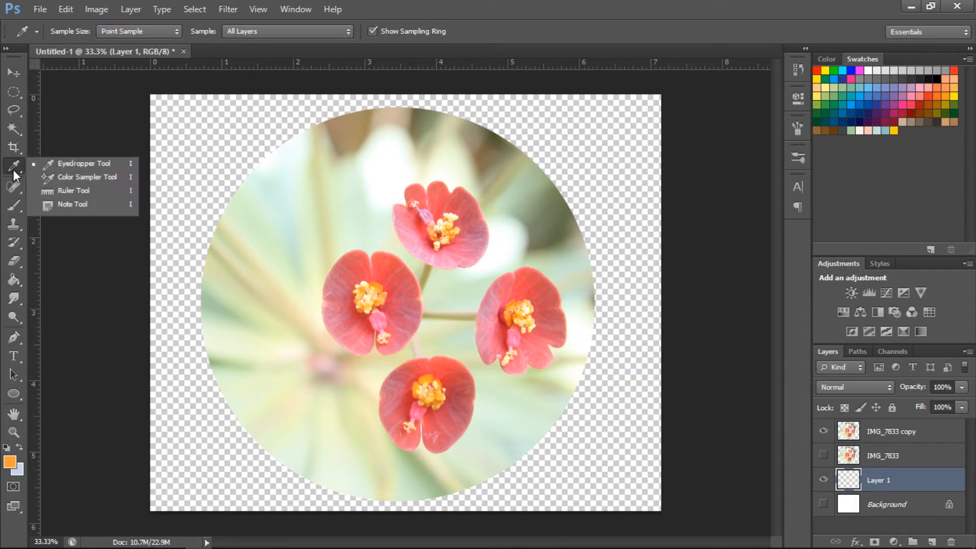
pyautogui.click(7, 172)
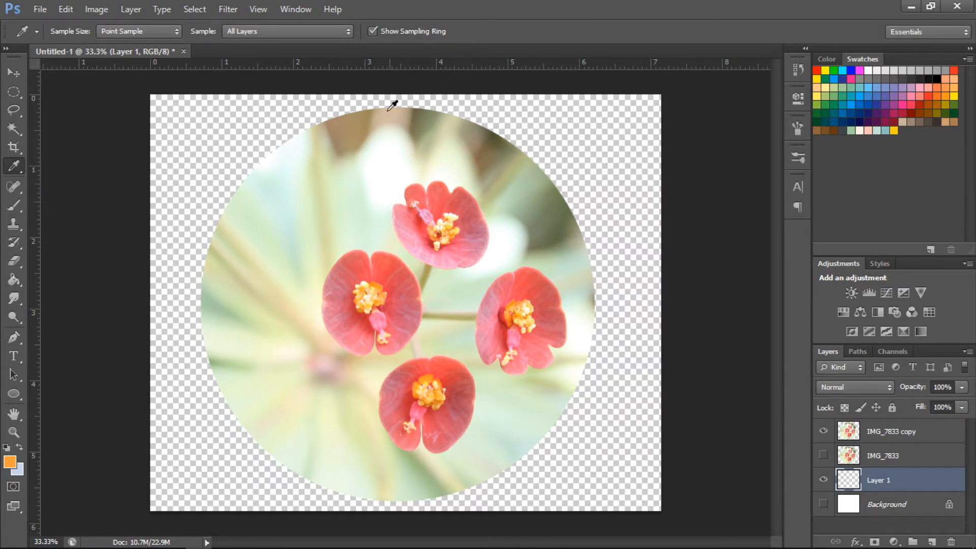
pyautogui.click(361, 125)
# Step: Fill the empty layer behind the circular photo with the sampled brown using the Paint Bucket tool
pyautogui.click(17, 282)
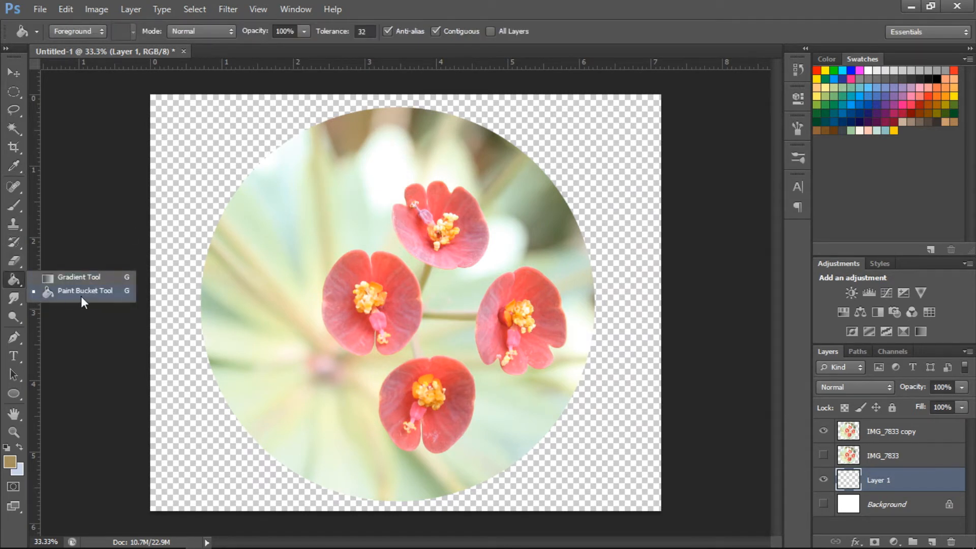
pyautogui.click(80, 293)
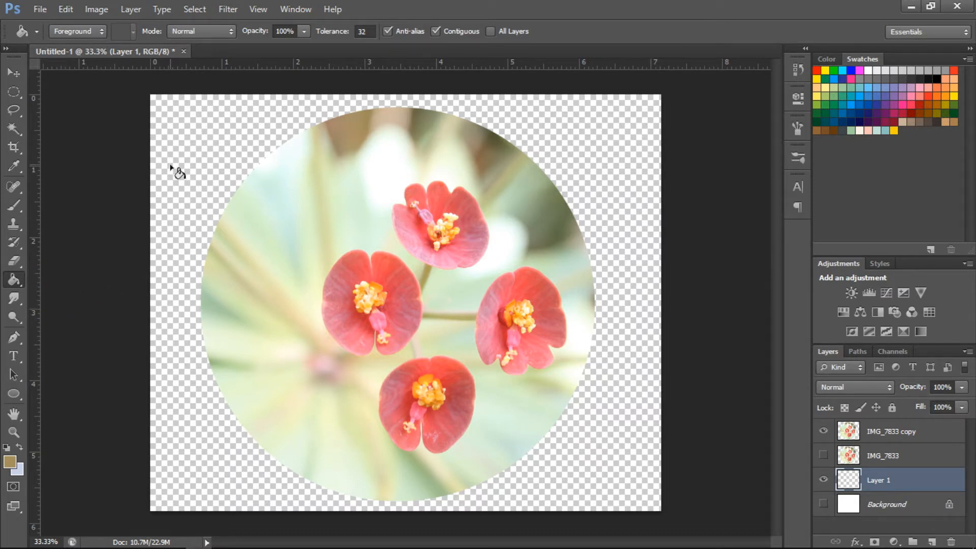
pyautogui.click(207, 162)
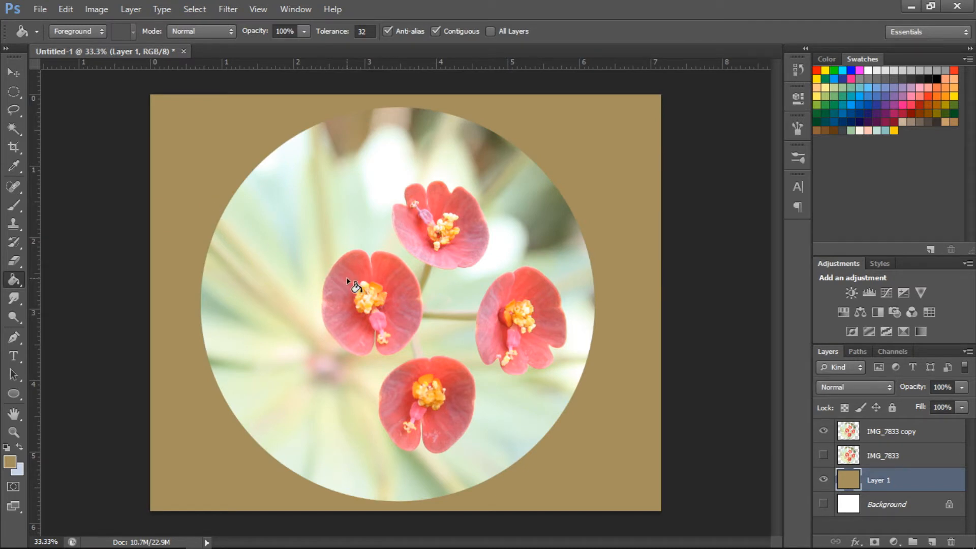
# Step: Activate the Brush tool on the IMG_7833 copy layer and choose the soft round brush at 473 px with 0% hardness
pyautogui.click(922, 436)
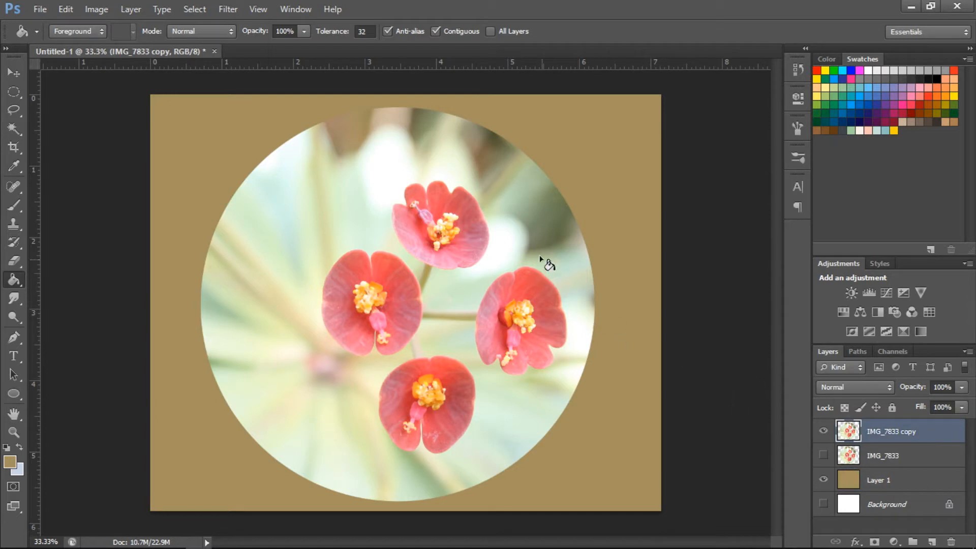
pyautogui.click(18, 201)
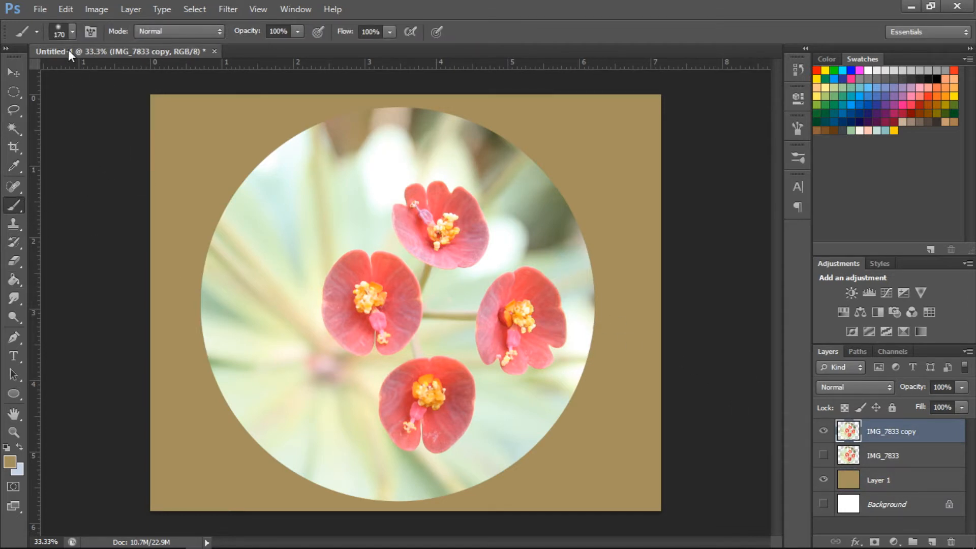
pyautogui.click(72, 33)
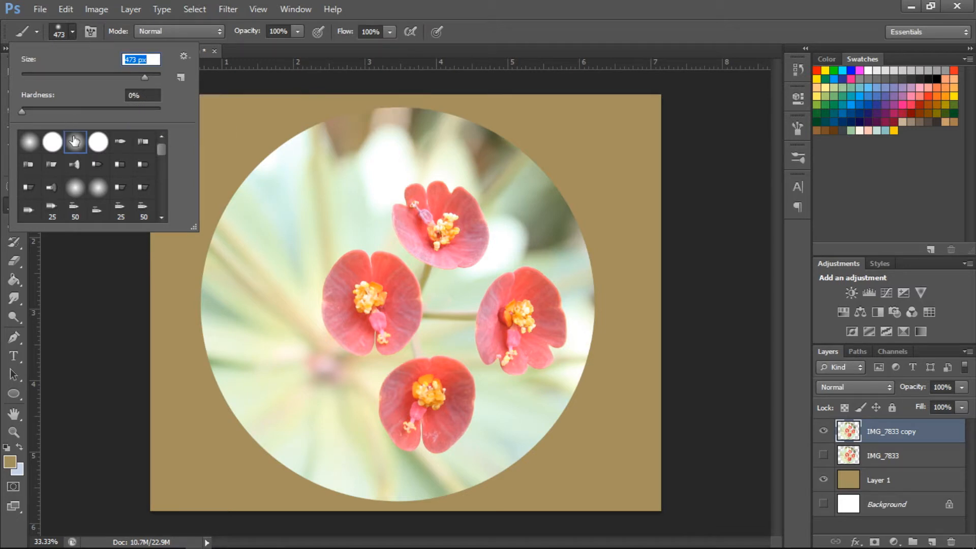
pyautogui.moveTo(162, 145)
pyautogui.mouseDown()
pyautogui.moveTo(163, 220)
pyautogui.moveTo(160, 135)
pyautogui.mouseUp()
pyautogui.click(26, 142)
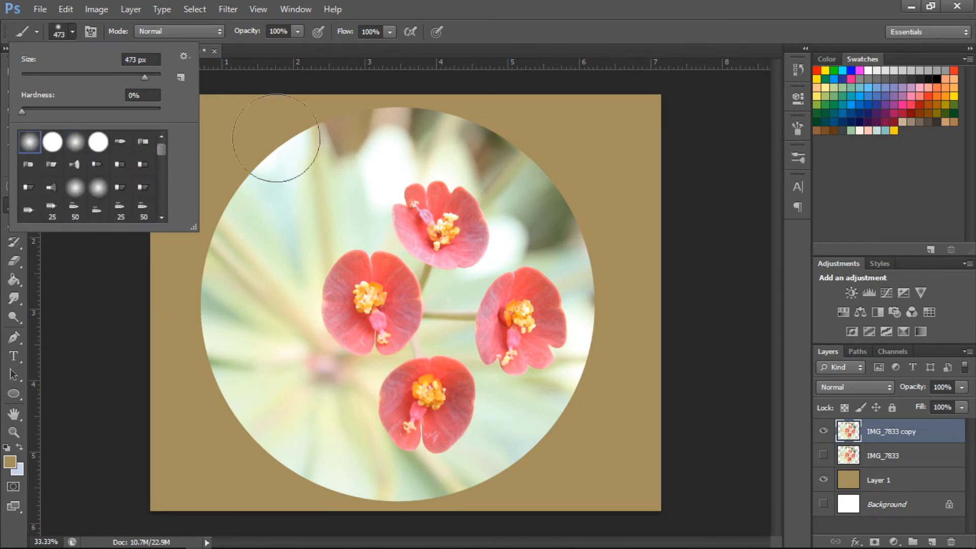
pyautogui.click(380, 54)
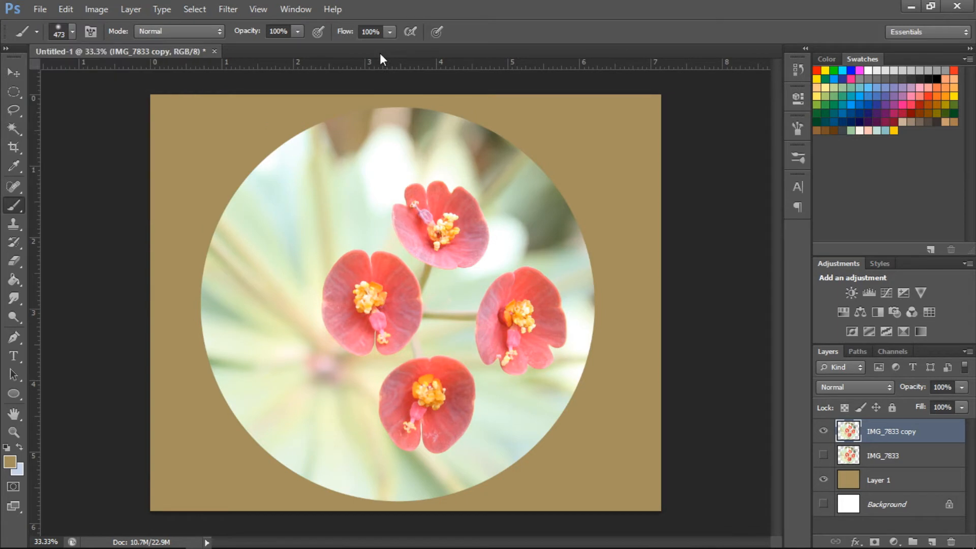
# Step: Add a new empty layer above Layer 1 and sample the dark brown at the photo's upper edge with the Eyedropper
pyautogui.click(893, 480)
pyautogui.click(931, 542)
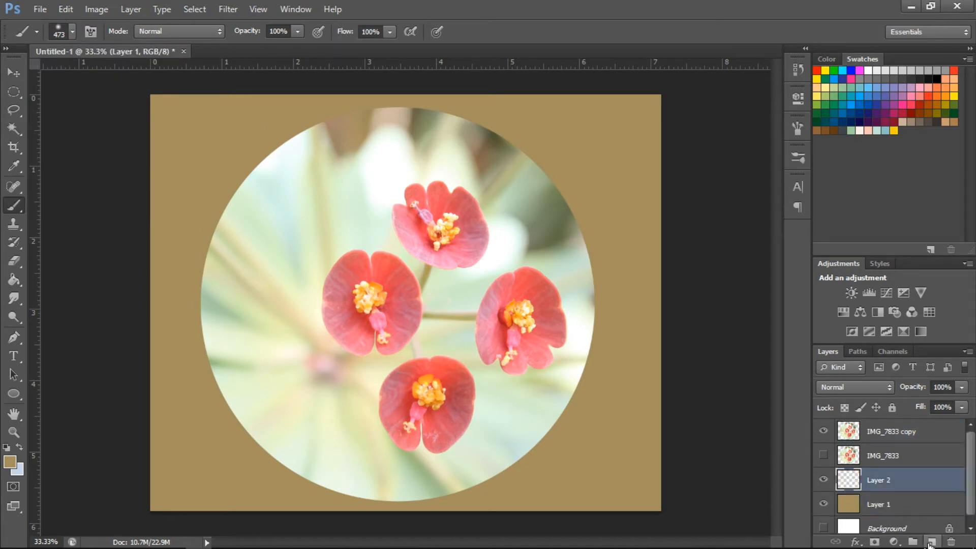
pyautogui.click(14, 166)
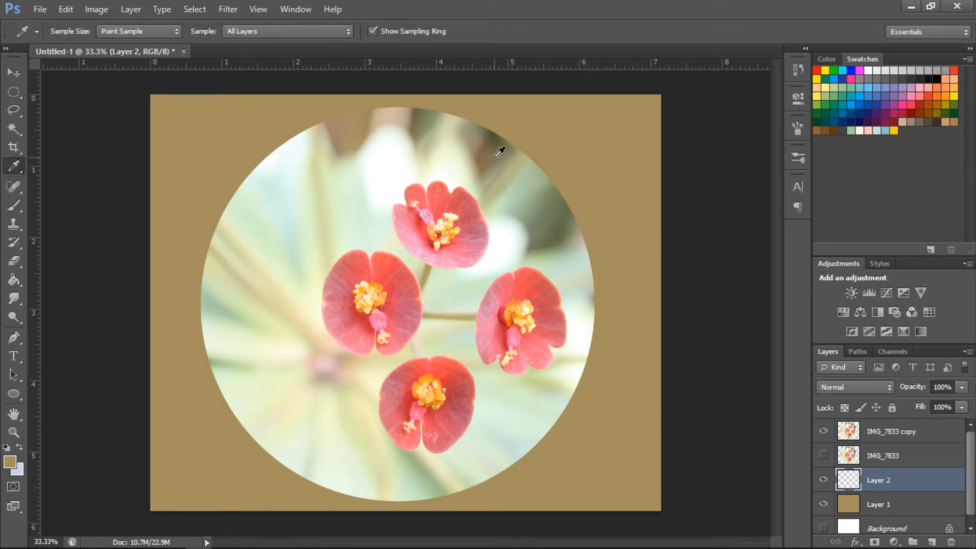
pyautogui.click(501, 135)
# Step: Paint two soft dark dabs with the Brush tool on Layer 2, beside the photo's upper-left and lower-left edges
pyautogui.click(14, 206)
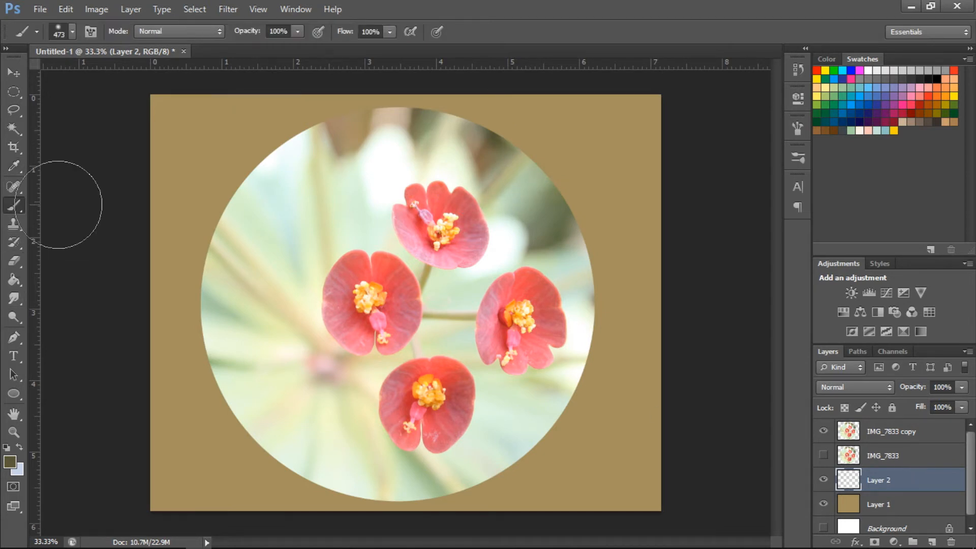
pyautogui.click(218, 149)
pyautogui.click(177, 392)
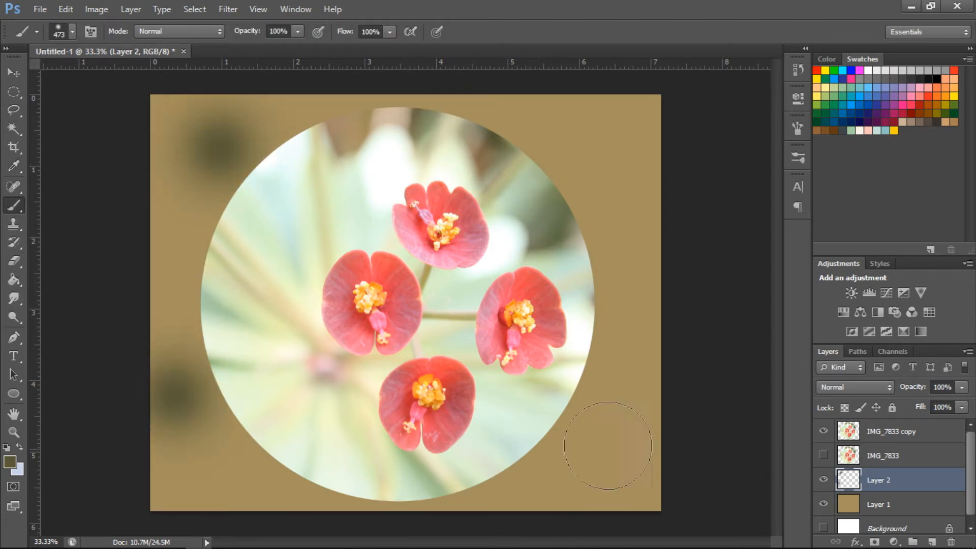
# Step: Enlarge the brush to 1521 px and dab soft dark shading over the background's upper-right and lower-right corners
pyautogui.click(70, 34)
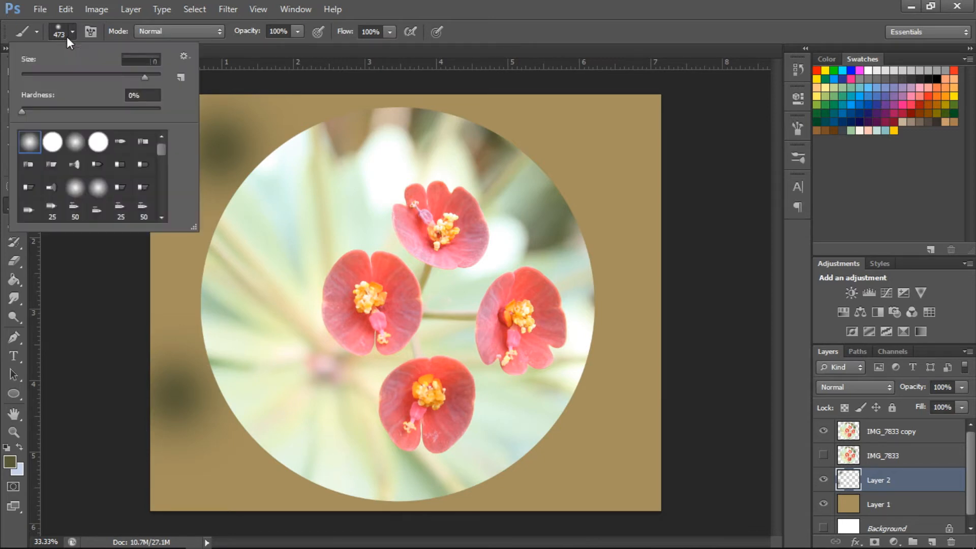
pyautogui.click(150, 75)
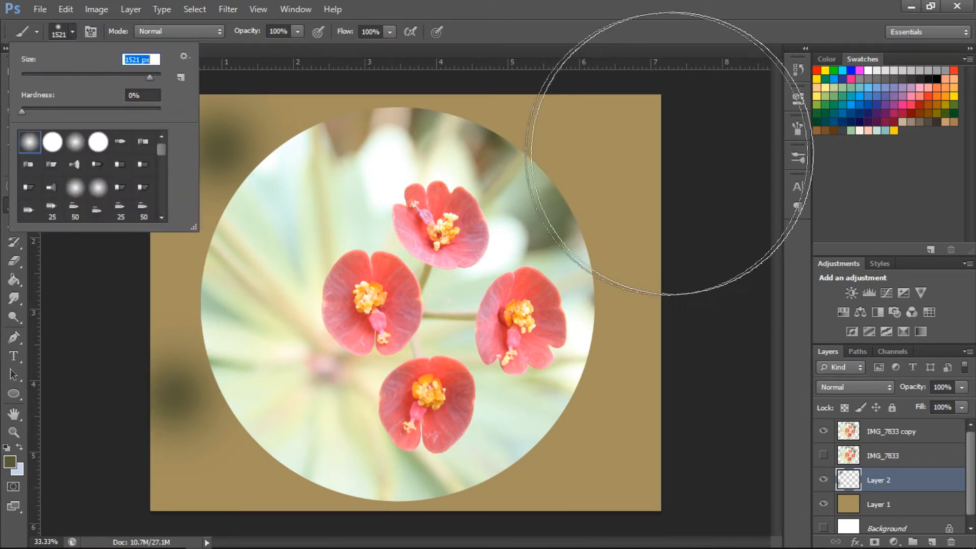
pyautogui.click(641, 175)
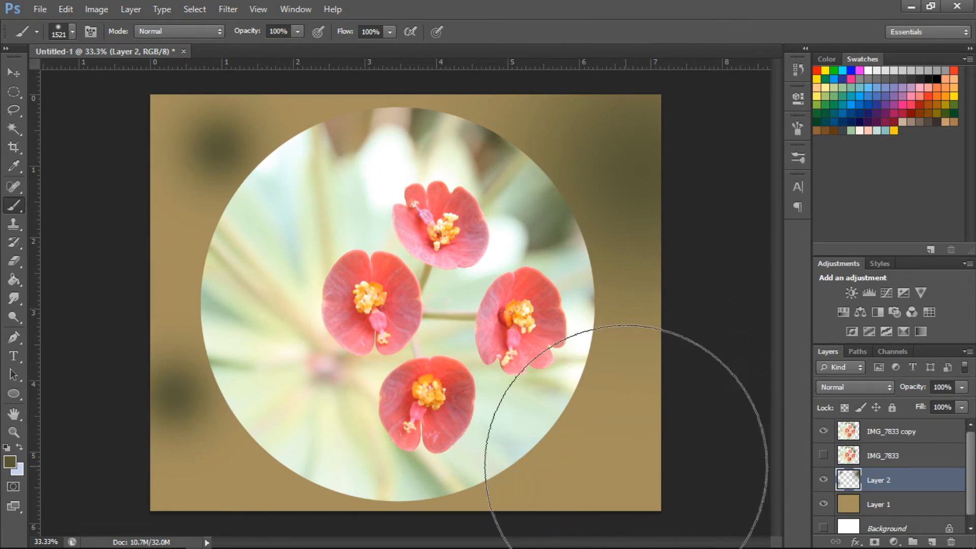
pyautogui.click(623, 457)
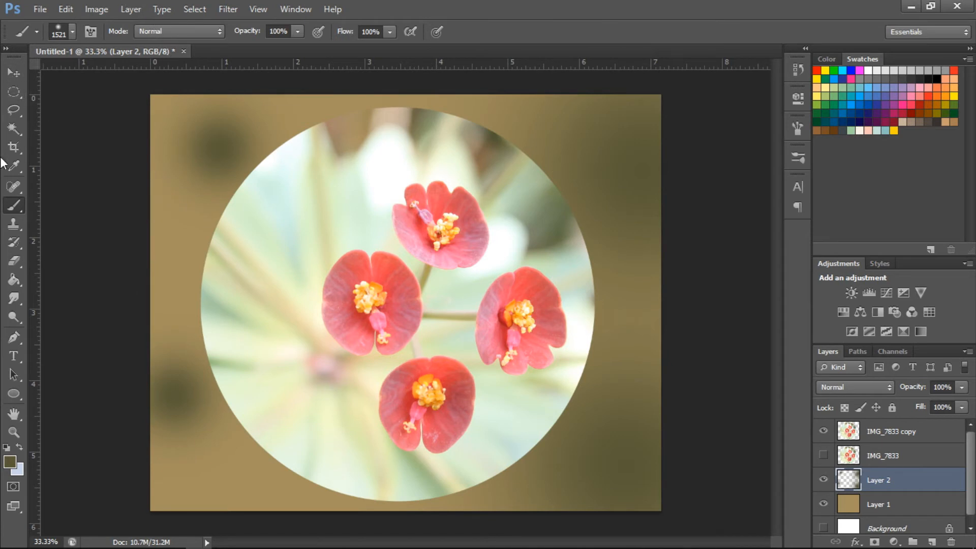
# Step: Keep the Brush tool, choose the first bristle brush tip and reduce its size to 48 px
pyautogui.rightClick(21, 204)
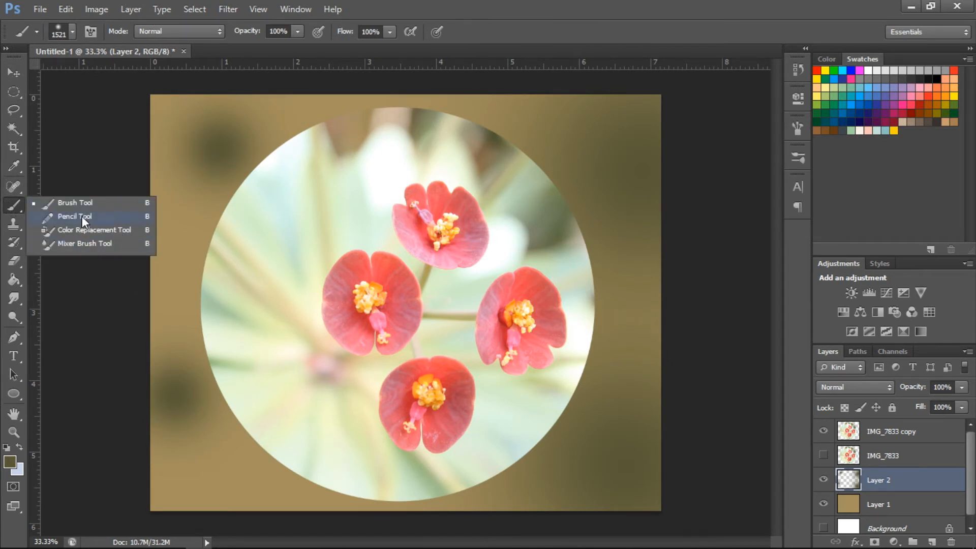
pyautogui.click(51, 202)
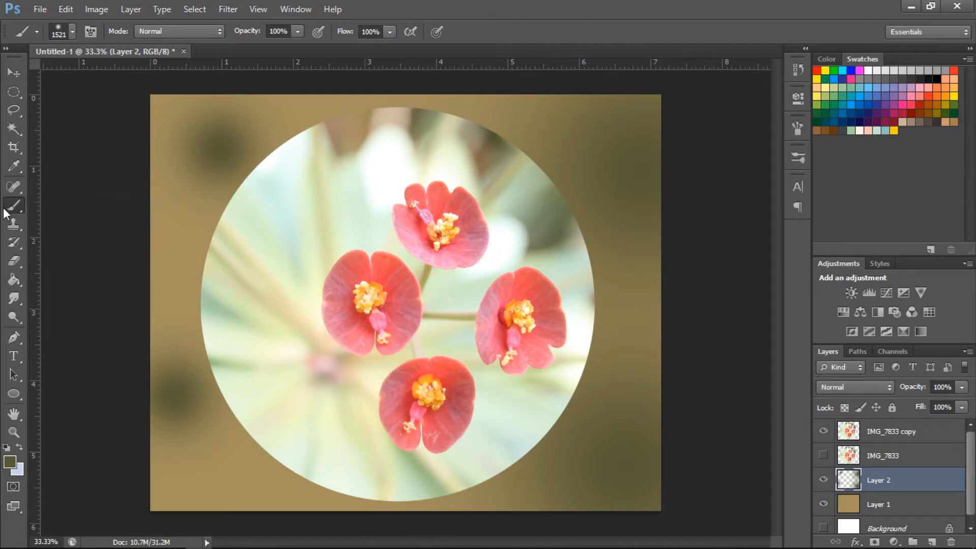
pyautogui.click(71, 32)
pyautogui.click(117, 147)
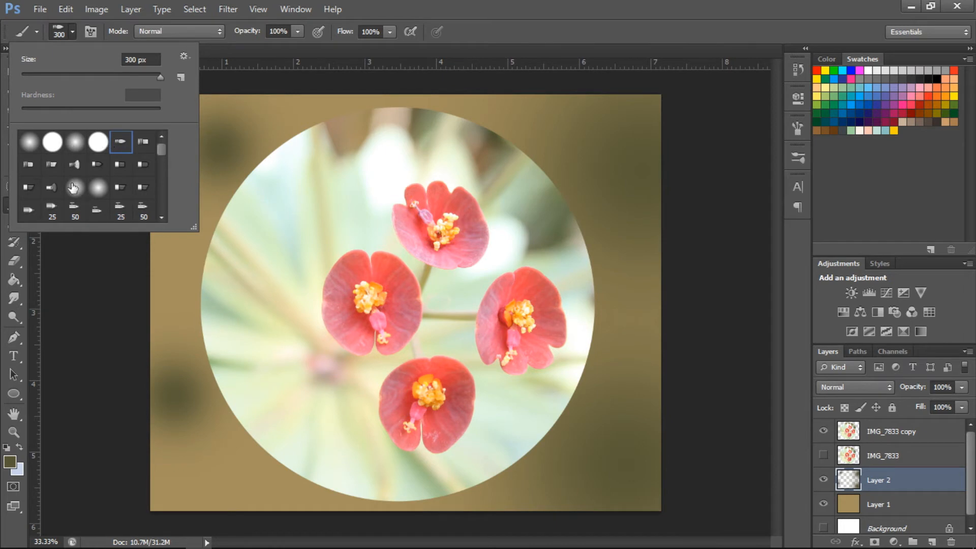
pyautogui.moveTo(132, 74); pyautogui.dragTo(79, 74)
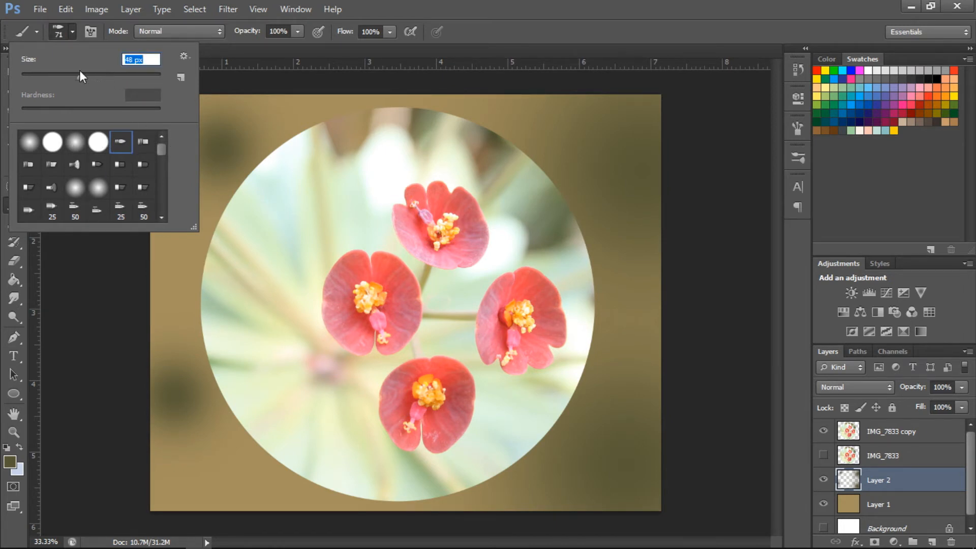
pyautogui.click(40, 276)
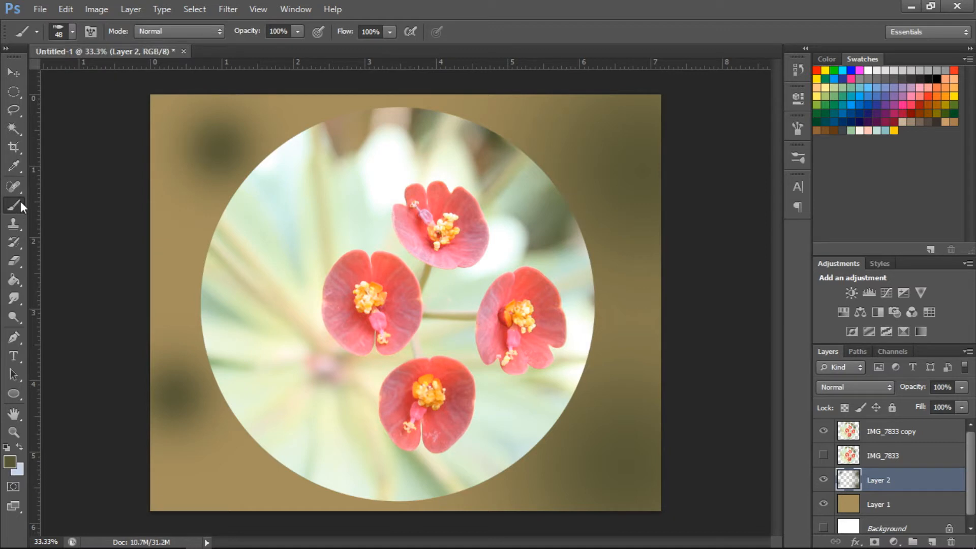
# Step: Set up the Gradient tool with a dark yellow foreground and olive background colour, and add a new layer above Layer 2
pyautogui.click(14, 224)
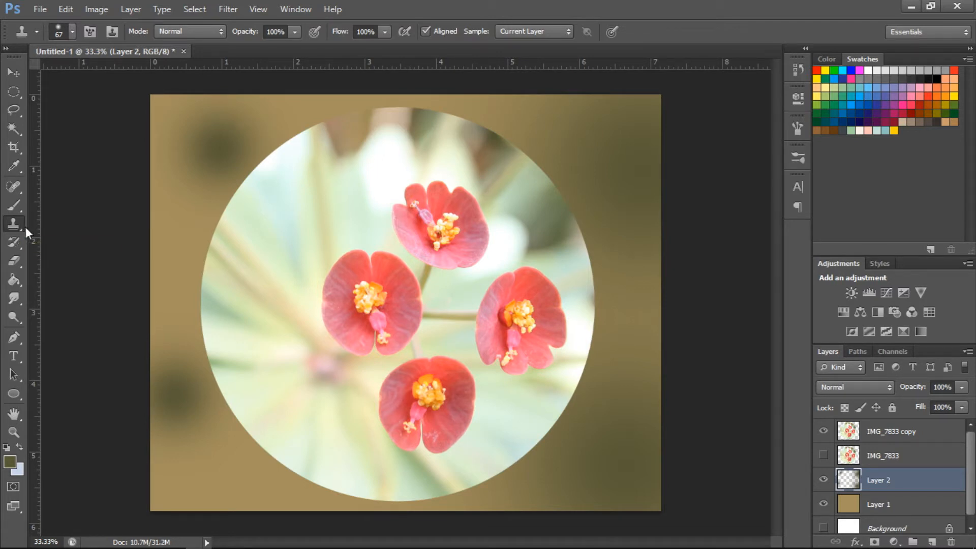
pyautogui.moveTo(14, 280); pyautogui.dragTo(73, 279)
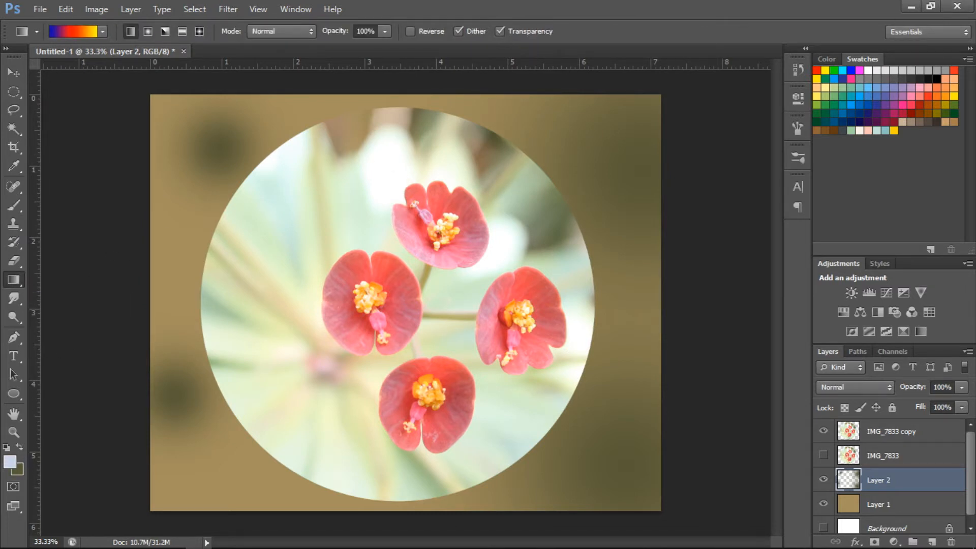
pyautogui.click(944, 102)
pyautogui.click(932, 542)
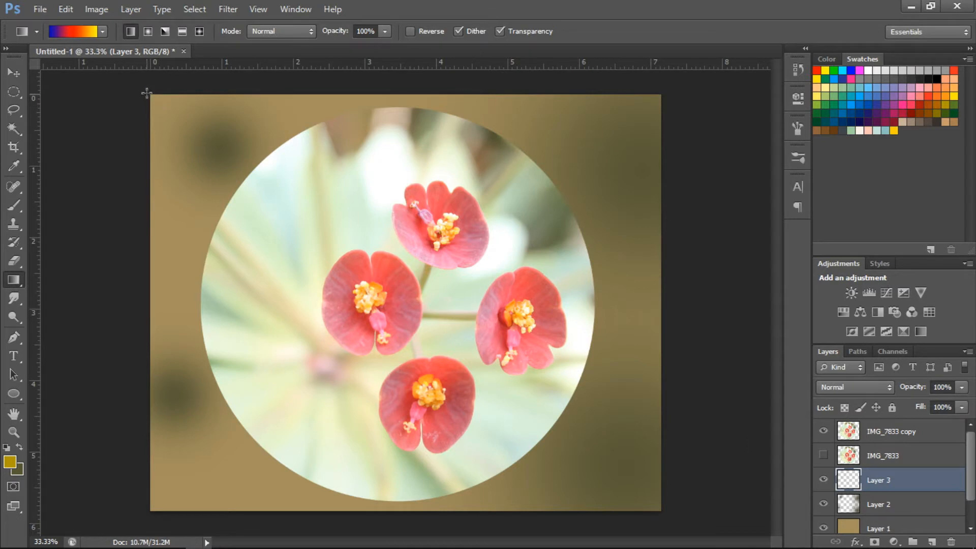
# Step: Fill Layer 3 with the foreground-to-background preset as a linear gradient from the canvas's upper-left to its lower-right corner
pyautogui.click(103, 31)
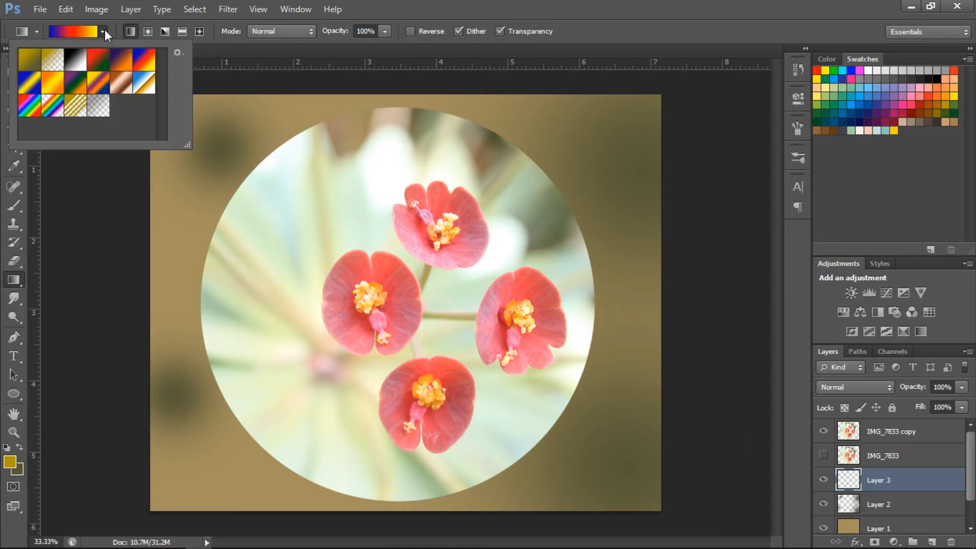
pyautogui.click(24, 66)
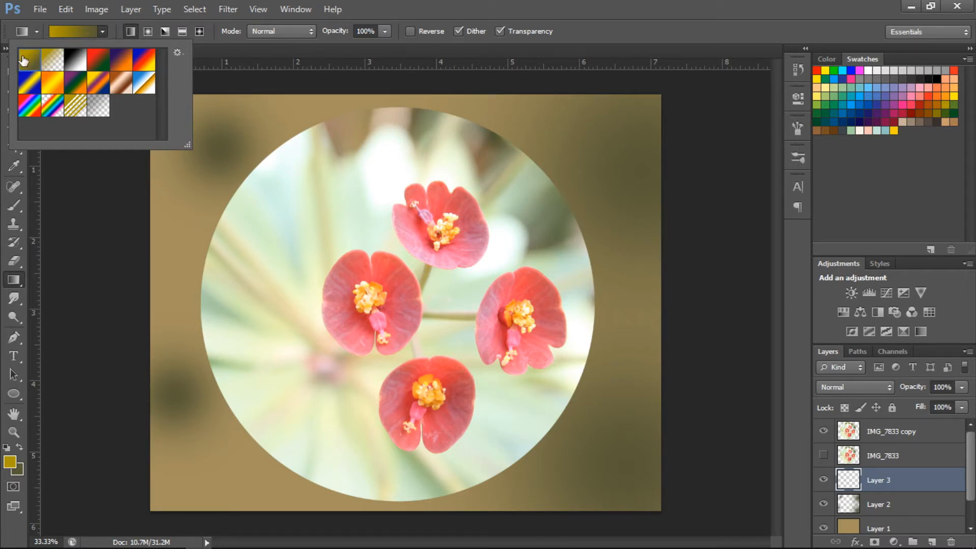
pyautogui.click(230, 51)
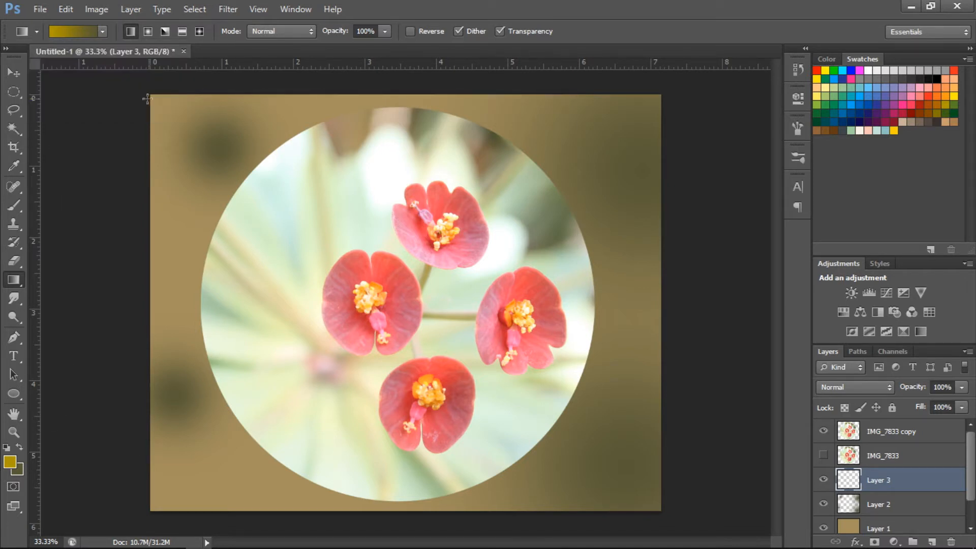
pyautogui.moveTo(150, 94); pyautogui.dragTo(659, 507)
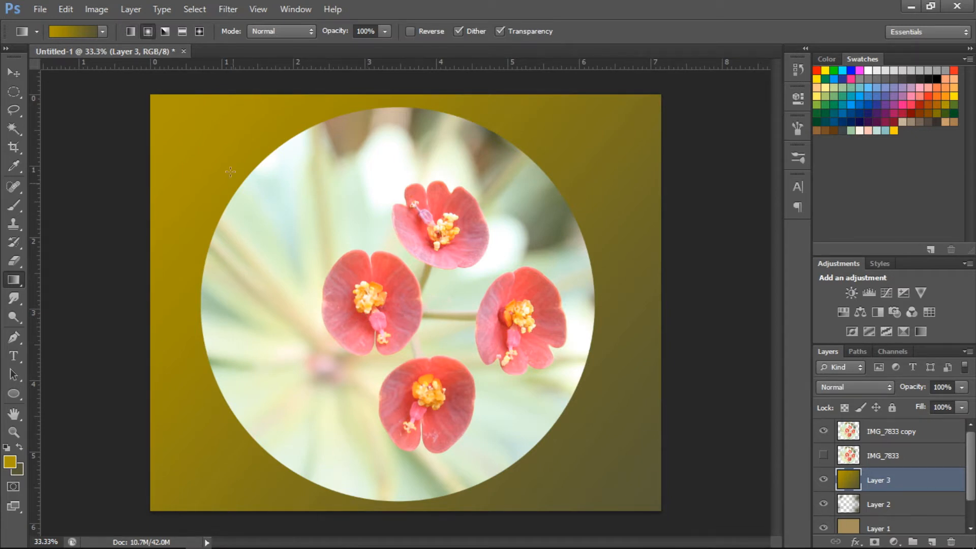
# Step: Apply a radial gradient on Layer 3 from the photo's centre outward and hide the IMG_7833 copy layer to view it
pyautogui.click(147, 31)
pyautogui.moveTo(381, 307); pyautogui.dragTo(638, 312)
pyautogui.moveTo(861, 352); pyautogui.dragTo(934, 374)
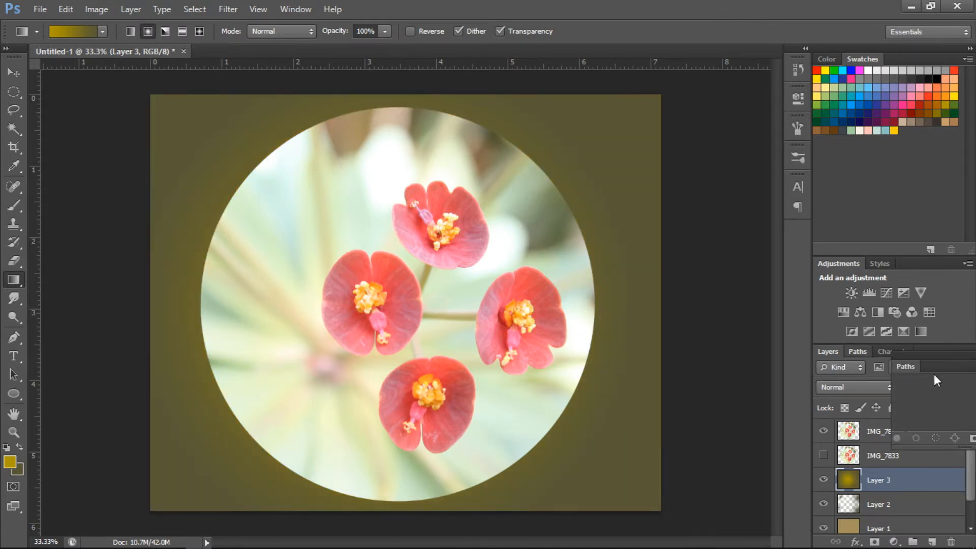
pyautogui.click(823, 432)
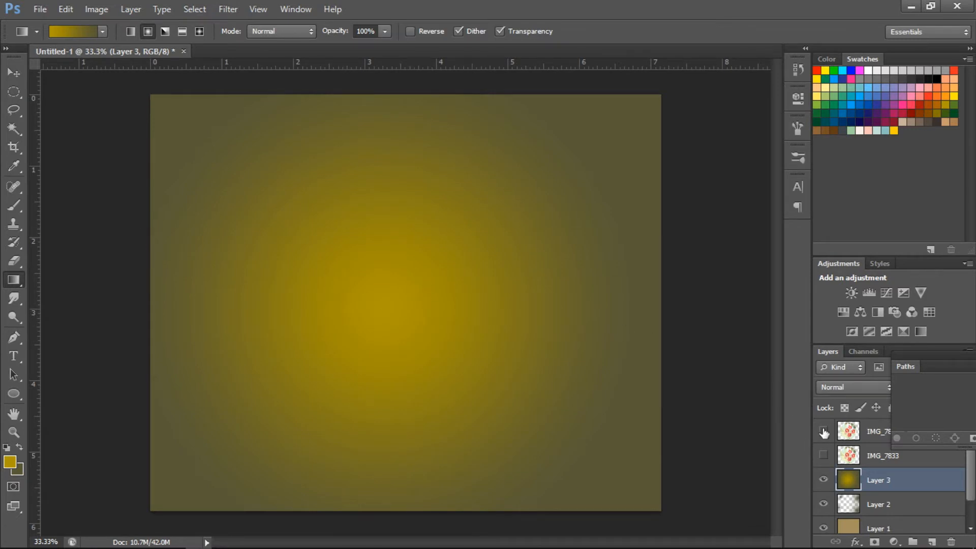
# Step: Try the angle, reflected and diamond gradient styles in turn on Layer 3
pyautogui.click(165, 32)
pyautogui.moveTo(427, 289); pyautogui.dragTo(694, 340)
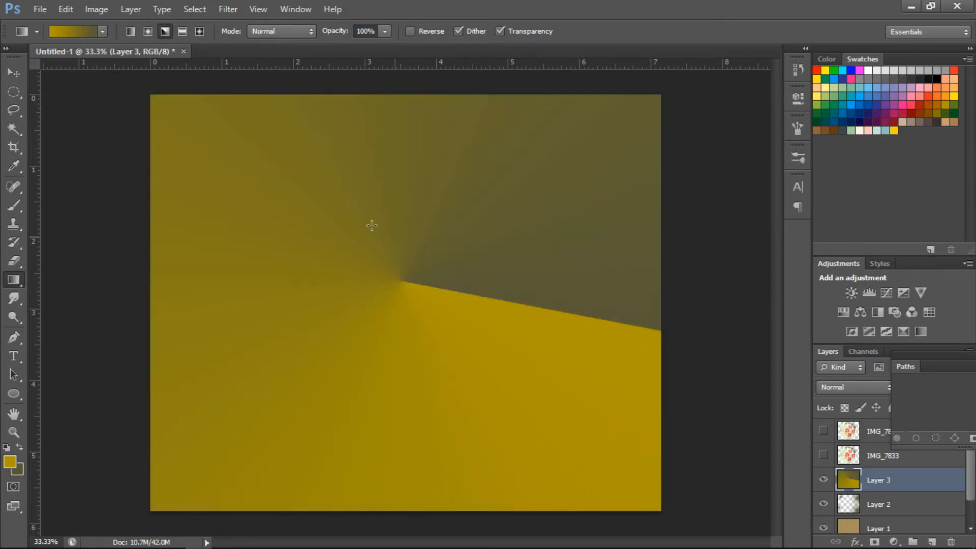
pyautogui.click(182, 30)
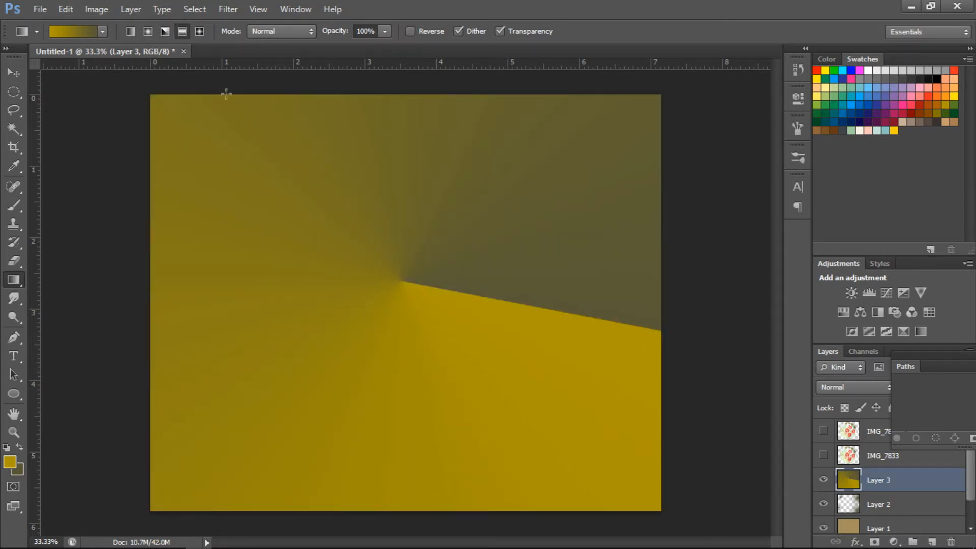
pyautogui.moveTo(392, 99); pyautogui.dragTo(386, 478)
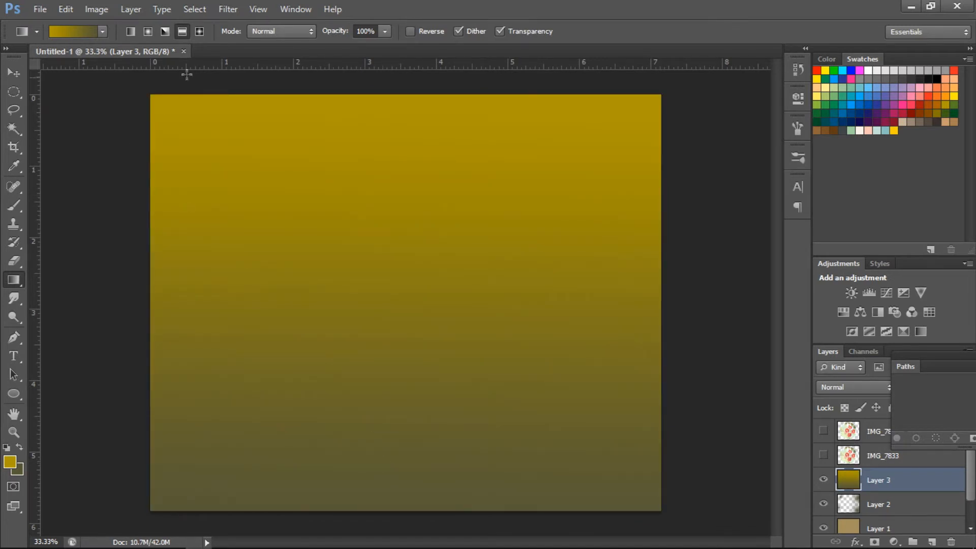
pyautogui.moveTo(403, 285); pyautogui.dragTo(671, 280)
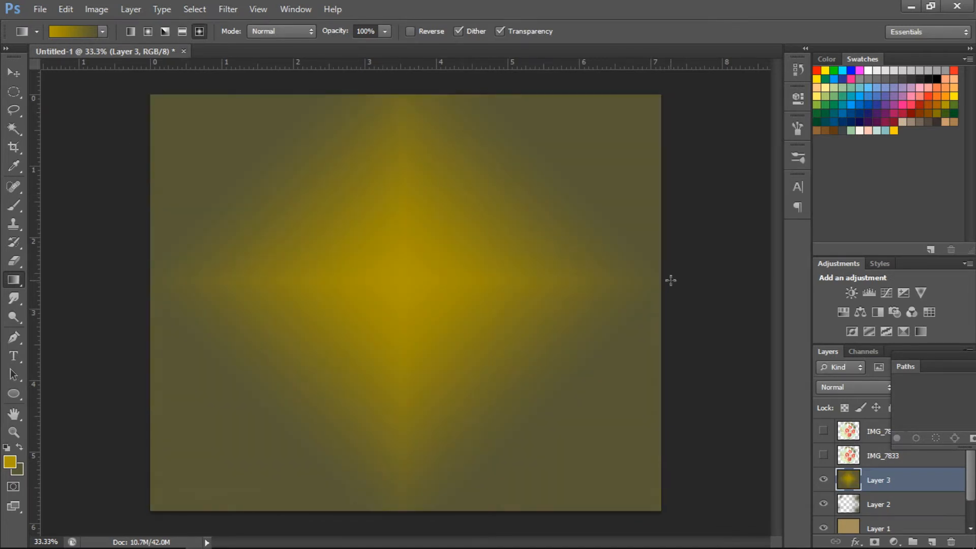
# Step: Refill Layer 3 with a linear gradient running diagonally from upper-left to lower-right and show the IMG_7833 copy layer again
pyautogui.click(131, 31)
pyautogui.moveTo(148, 94); pyautogui.dragTo(661, 512)
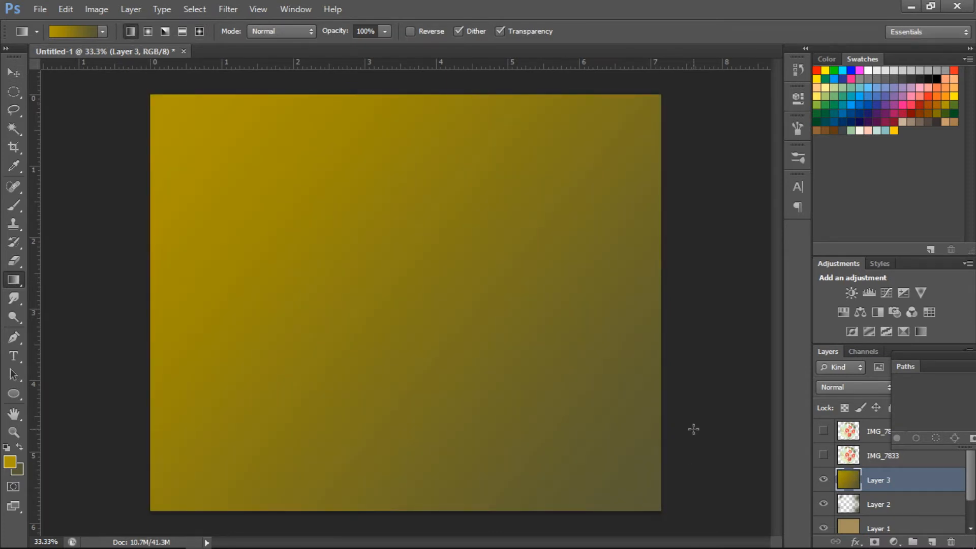
pyautogui.click(823, 430)
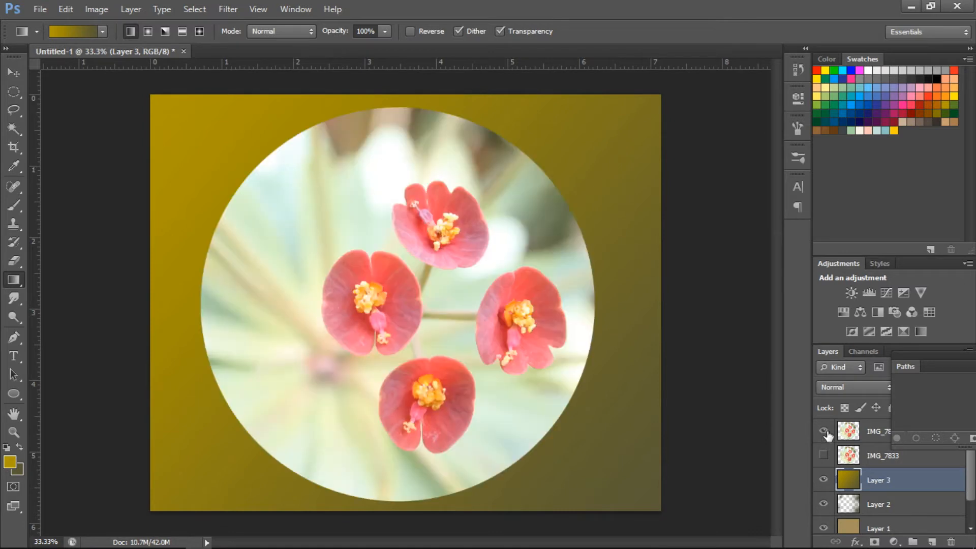
# Step: Dock the floating Paths panel back beside Channels and bring the layer list back into view
pyautogui.moveTo(929, 362); pyautogui.dragTo(899, 351)
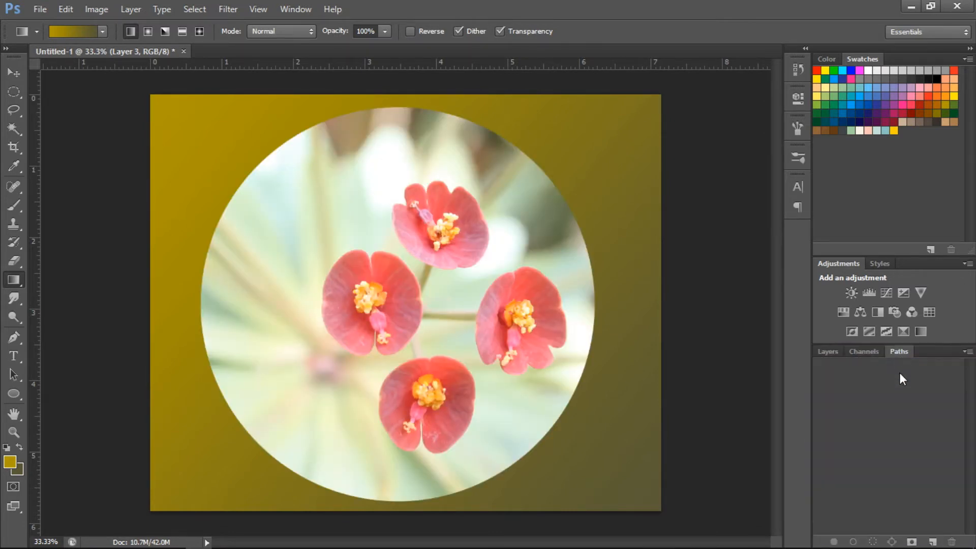
pyautogui.click(822, 351)
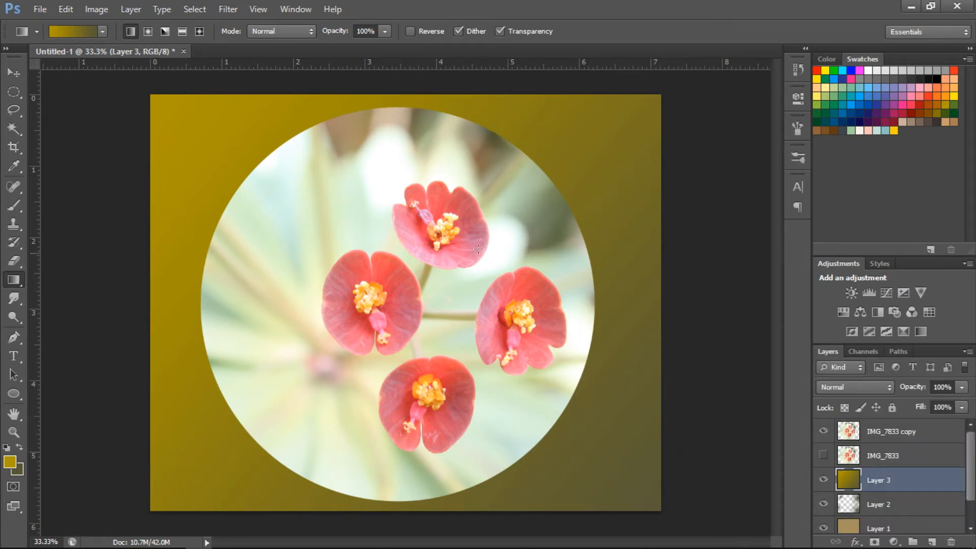
# Step: Paint a short dark yellow stroke with the 48 px brush on a new layer above Layer 3, with the photo hidden
pyautogui.click(14, 297)
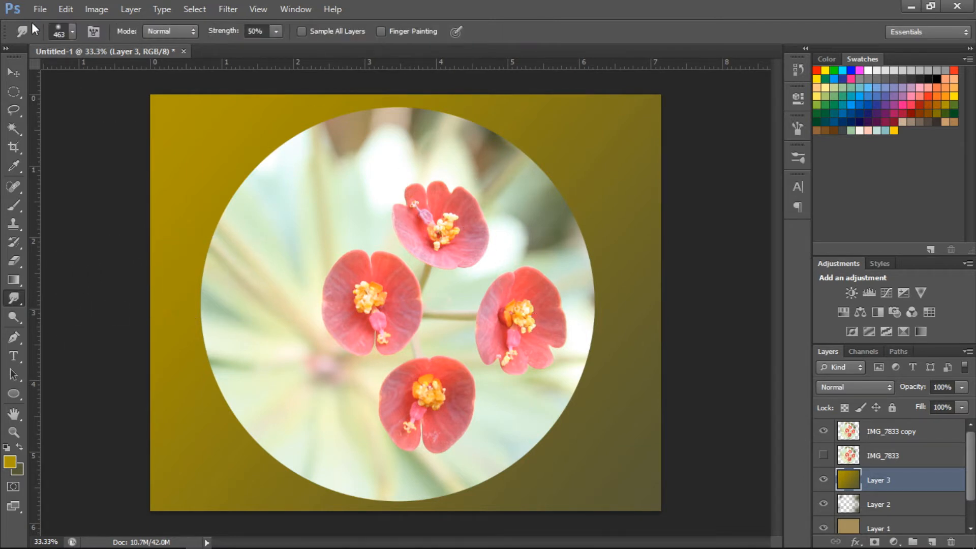
pyautogui.click(22, 203)
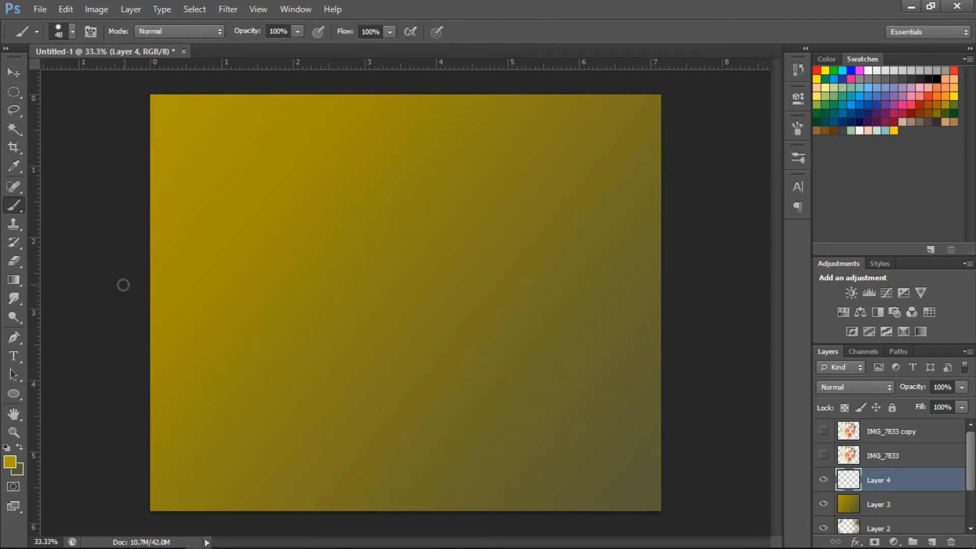
pyautogui.moveTo(357, 262); pyautogui.dragTo(391, 216)
# Step: Smudge the short yellow stroke on Layer 4 into a curve using the Smudge tool at 463 px and 50% strength
pyautogui.click(21, 294)
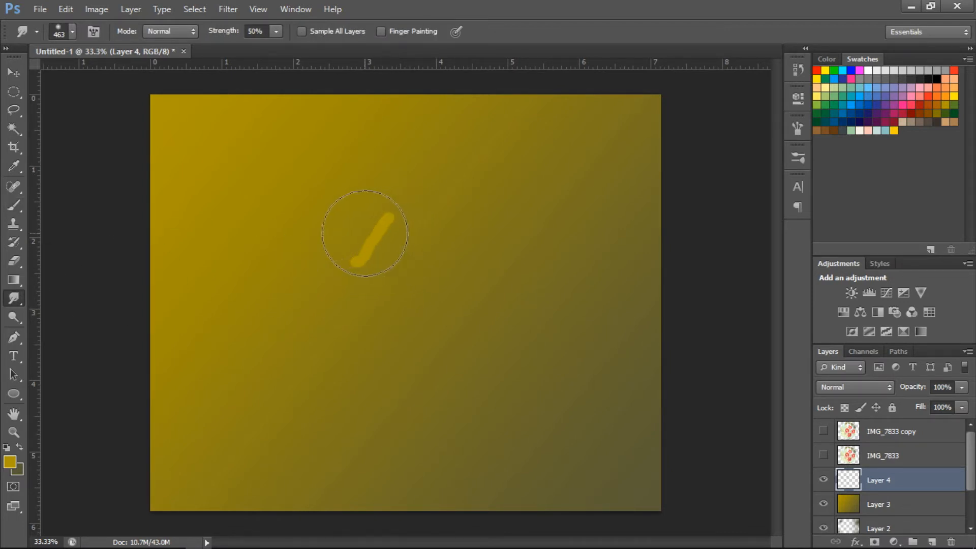
pyautogui.moveTo(365, 234)
pyautogui.mouseDown()
pyautogui.moveTo(429, 245)
pyautogui.moveTo(375, 238)
pyautogui.mouseUp()
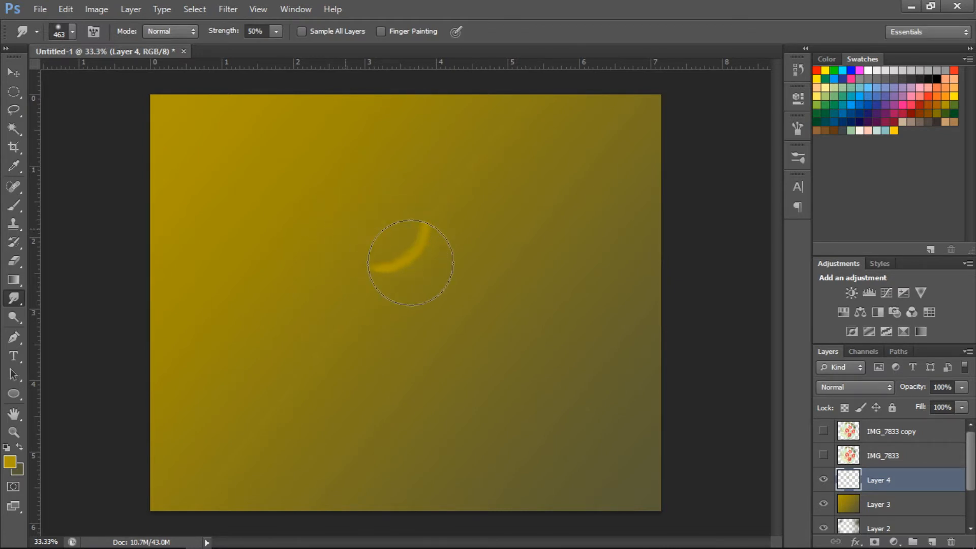
pyautogui.click(423, 248)
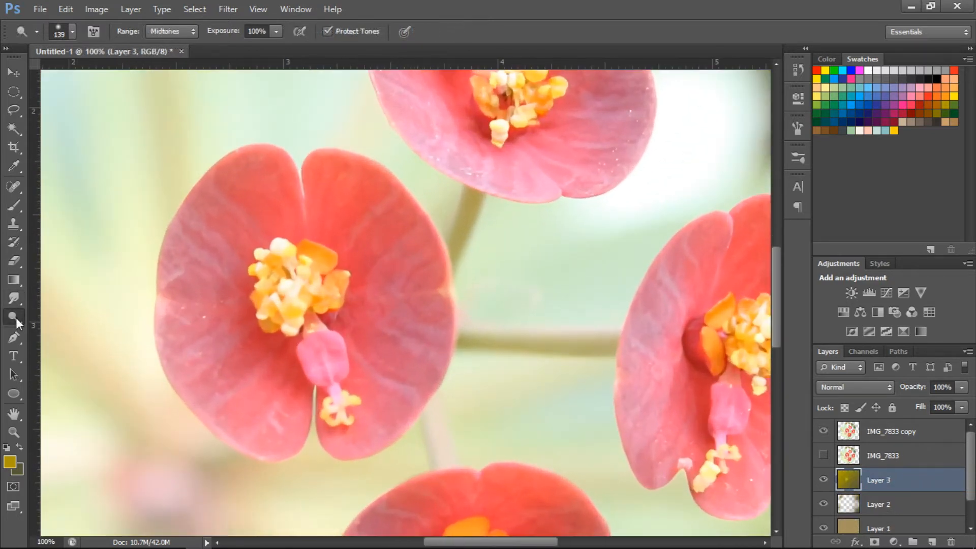
# Step: Zoom in and out on the flower photo with the Zoom tool to compare a close-up with the whole canvas
pyautogui.hotkey('ctrl', '-')
pyautogui.hotkey('ctrl', '-')
pyautogui.hotkey('ctrl', '-')
pyautogui.hotkey('ctrl', '-')
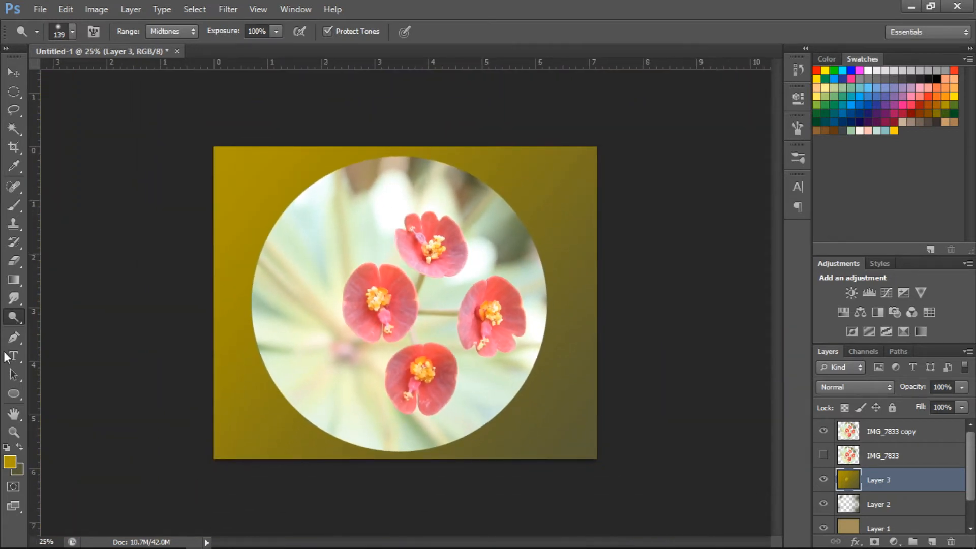
pyautogui.click(13, 431)
pyautogui.click(382, 211)
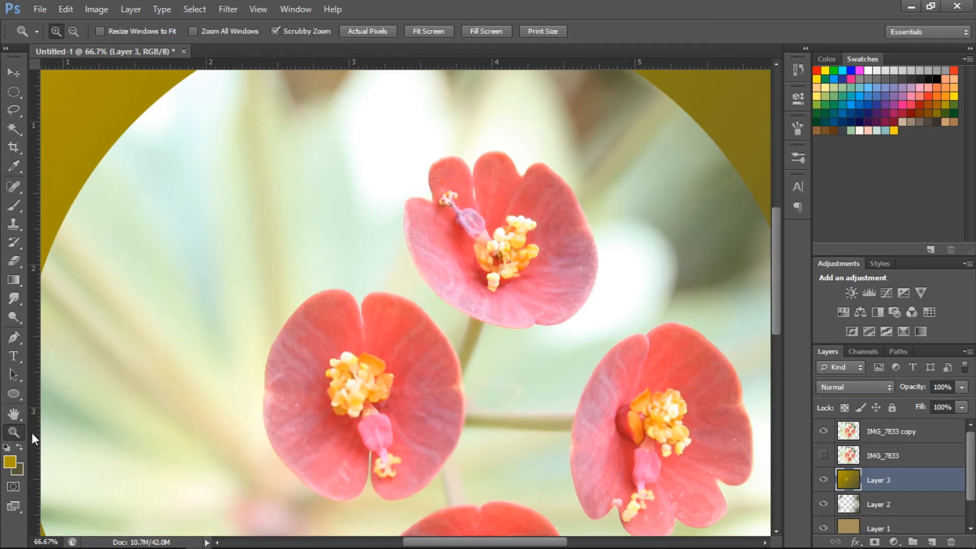
pyautogui.hotkey('ctrl', '-')
pyautogui.hotkey('ctrl', '-')
pyautogui.hotkey('ctrl', '-')
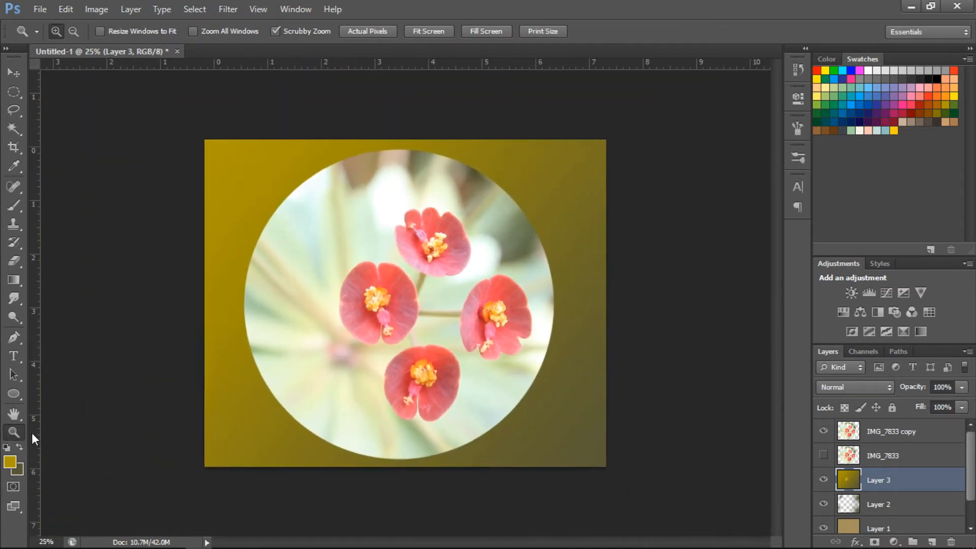
pyautogui.hotkey('ctrl', '+')
pyautogui.hotkey('ctrl', '+')
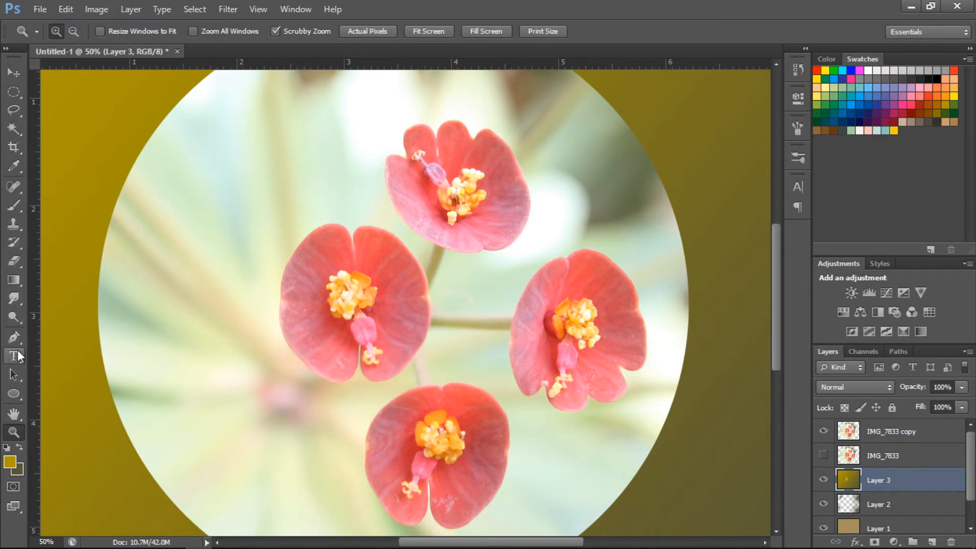
# Step: Draw a closed, irregular straight-edged path around the flowers inside the circular photo with the Pen tool
pyautogui.press('p')
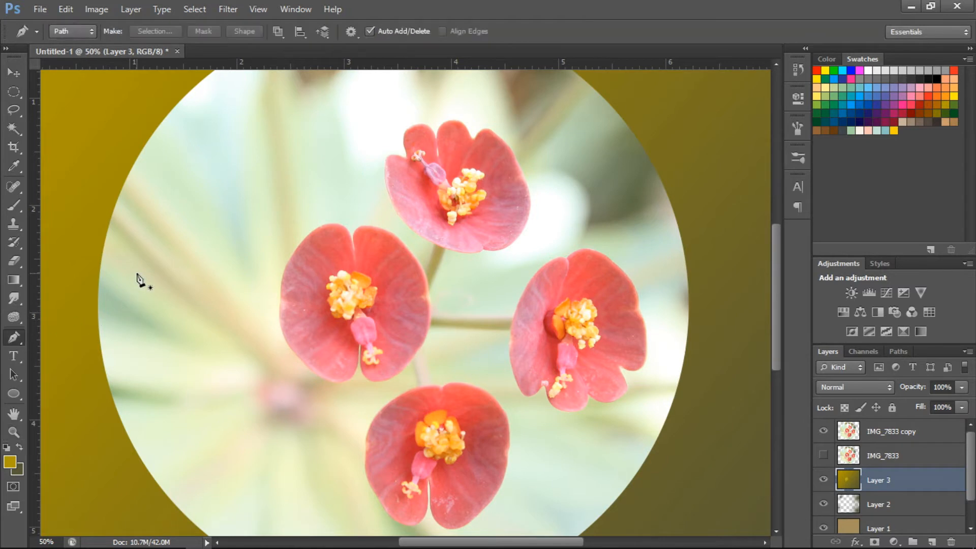
pyautogui.hotkey('ctrl', '-')
pyautogui.hotkey('ctrl', '-')
pyautogui.hotkey('ctrl', '-')
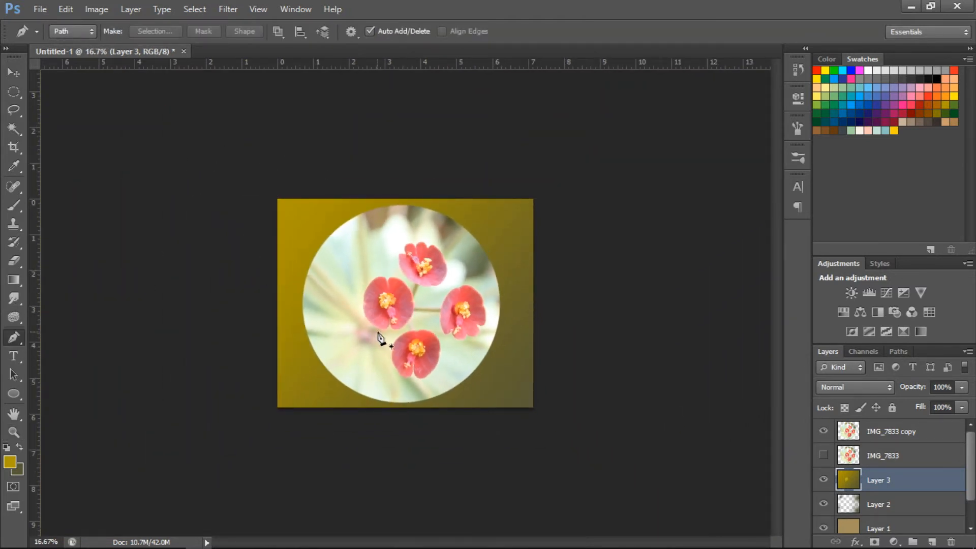
pyautogui.hotkey('ctrl', '+')
pyautogui.hotkey('ctrl', '+')
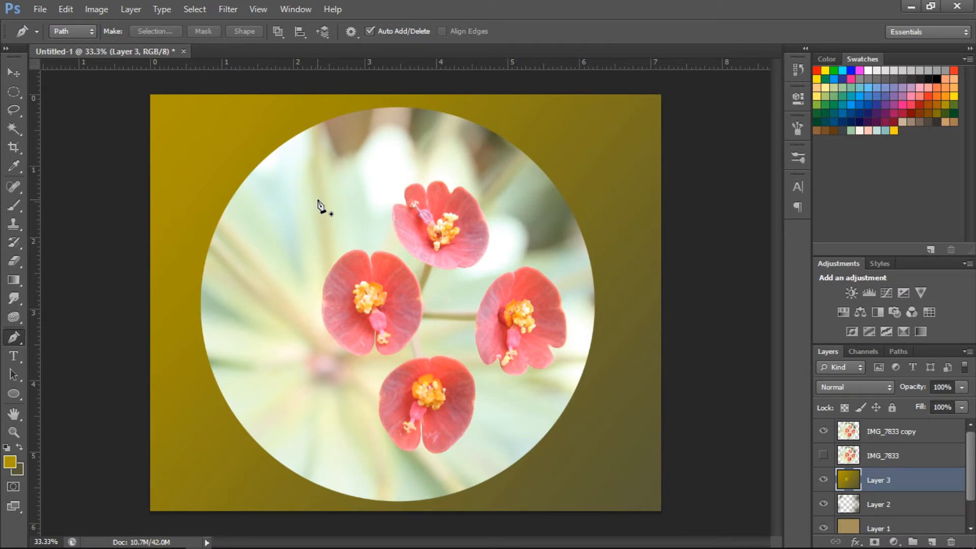
pyautogui.click(273, 151)
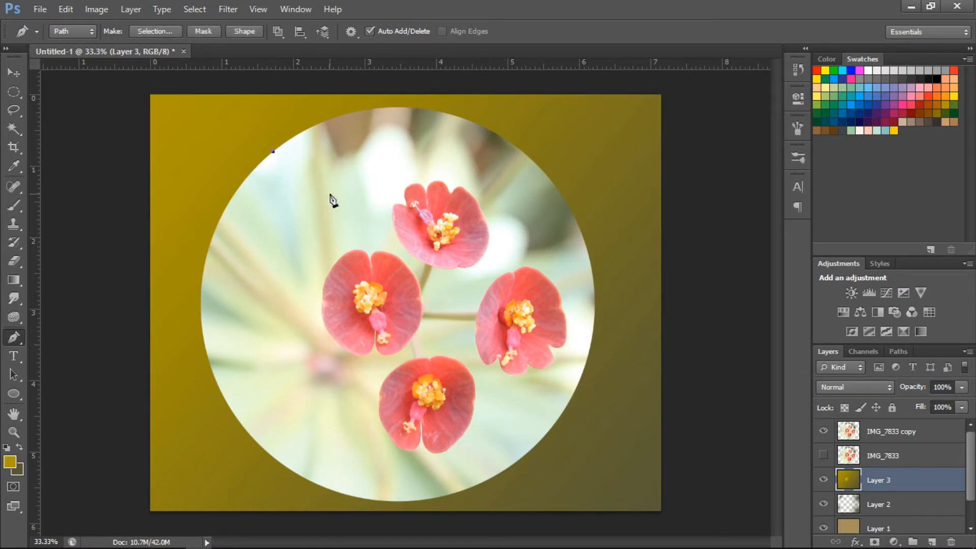
pyautogui.click(330, 194)
pyautogui.click(432, 129)
pyautogui.click(482, 166)
pyautogui.moveTo(501, 231); pyautogui.dragTo(542, 214)
pyautogui.click(565, 274)
pyautogui.click(581, 311)
pyautogui.click(543, 380)
pyautogui.click(505, 451)
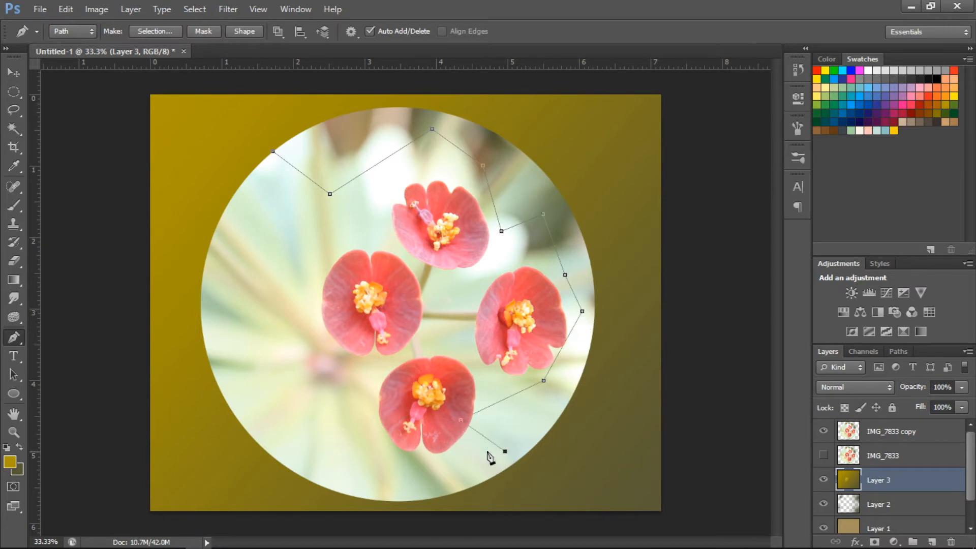
pyautogui.click(339, 455)
pyautogui.click(301, 279)
pyautogui.click(223, 262)
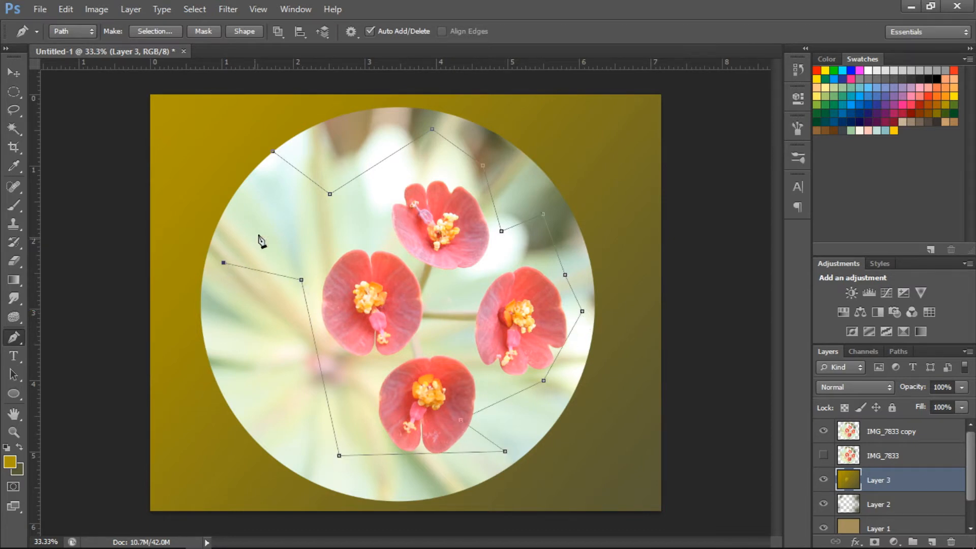
pyautogui.click(273, 151)
# Step: Turn the work path into a new anti-aliased selection with a feather radius of 0 pixels
pyautogui.click(898, 351)
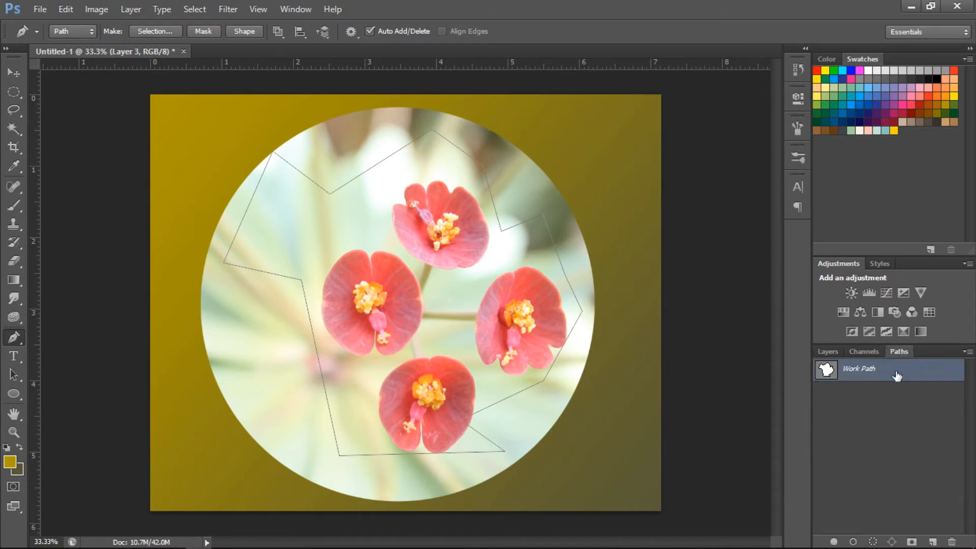
pyautogui.rightClick(841, 374)
pyautogui.click(865, 422)
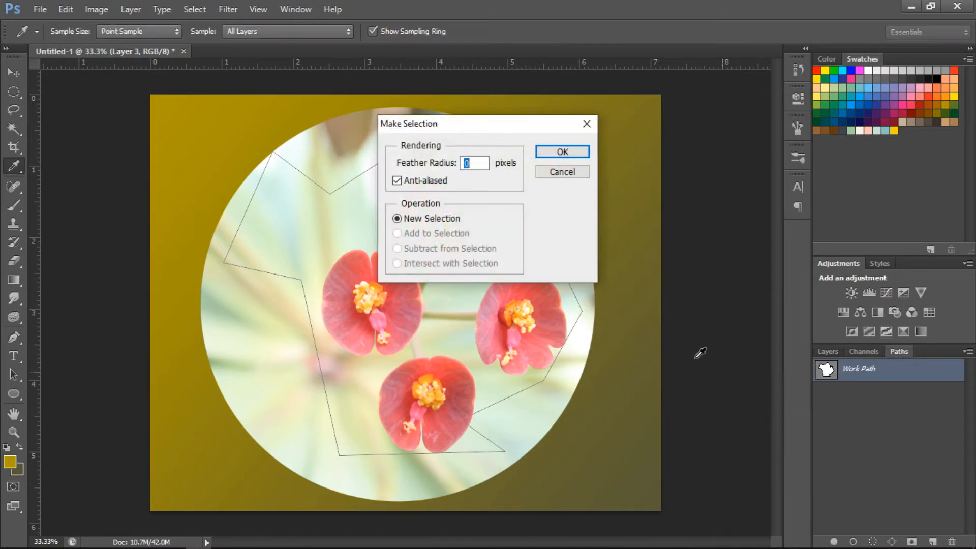
pyautogui.click(561, 156)
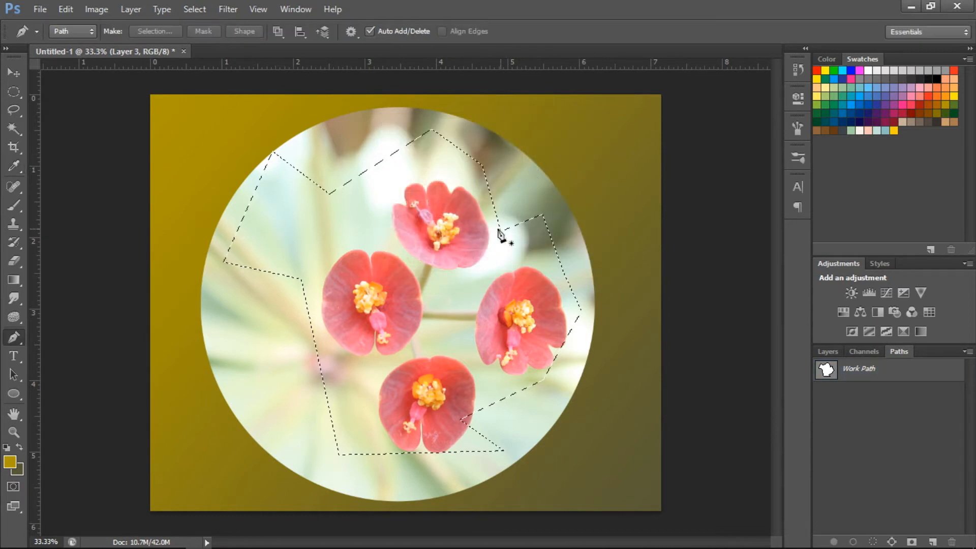
# Step: Stroke the work path on Layer 3 using the Brush without simulated pressure, and undo the stroke
pyautogui.click(919, 379)
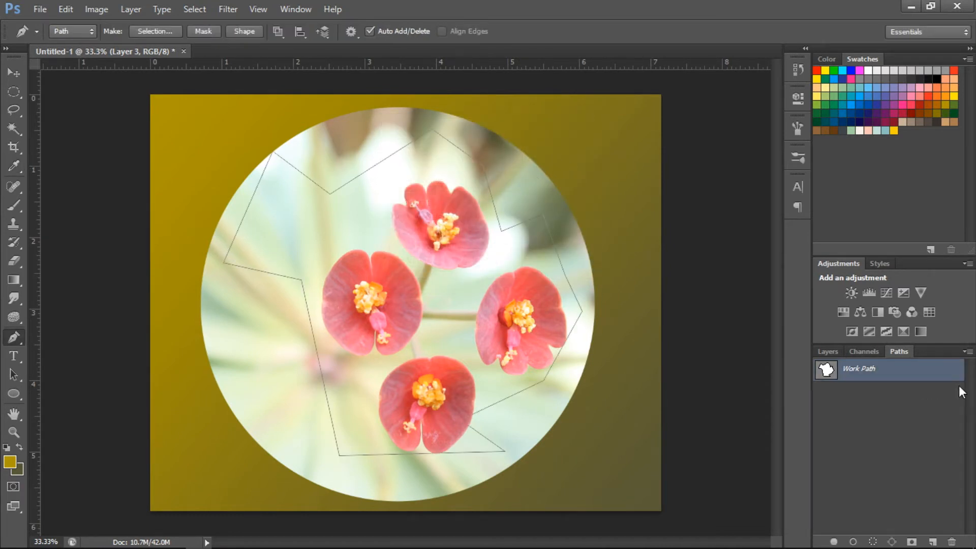
pyautogui.rightClick(927, 385)
pyautogui.click(865, 460)
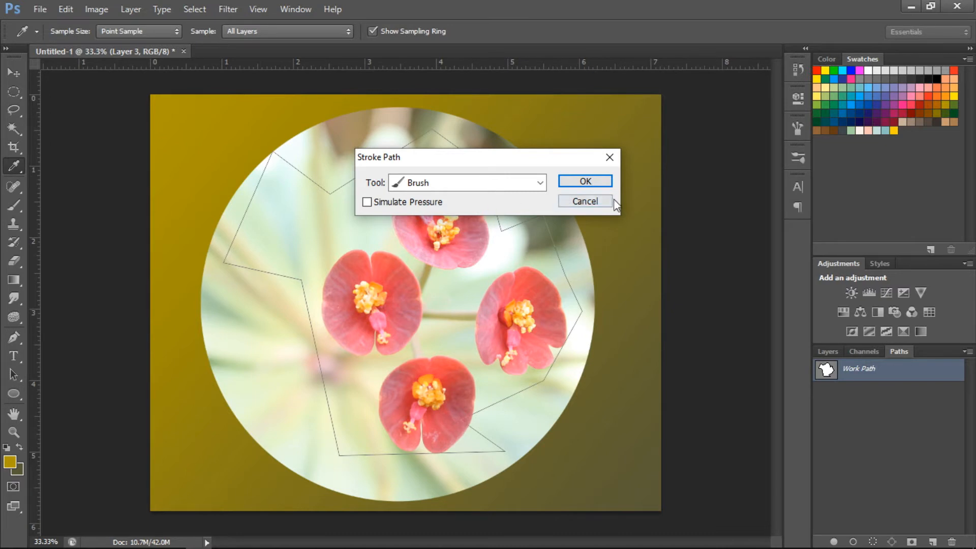
pyautogui.click(592, 183)
pyautogui.press('p')
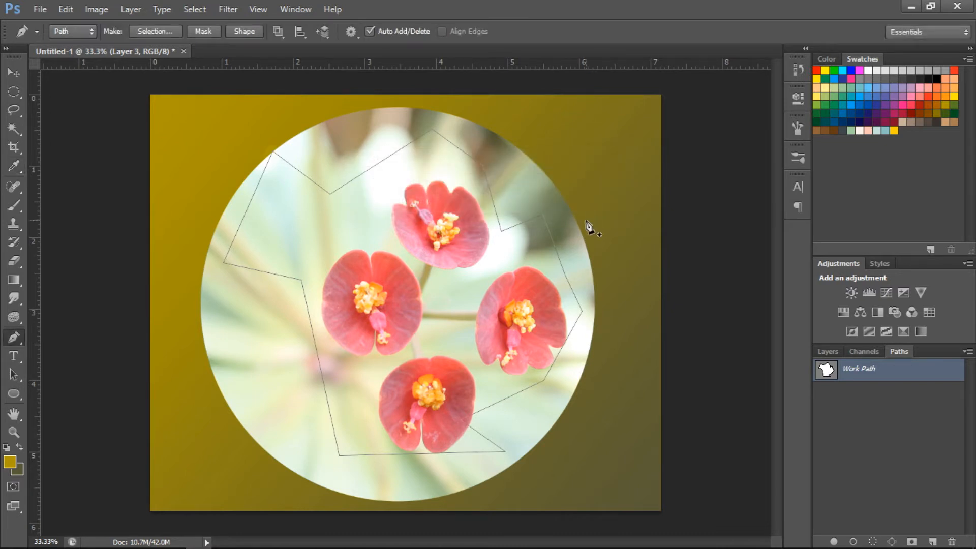
pyautogui.press('b')
pyautogui.click(827, 351)
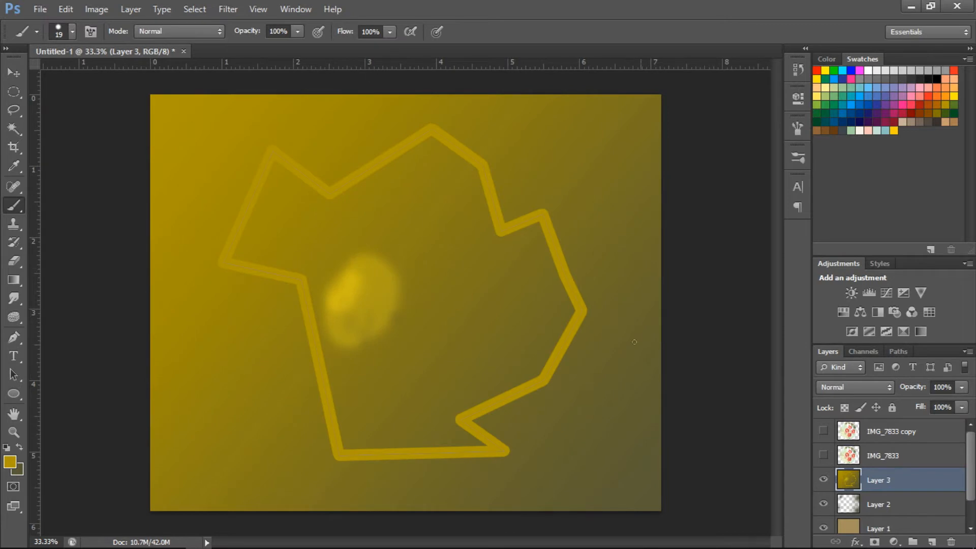
pyautogui.hotkey('ctrl', 'z')
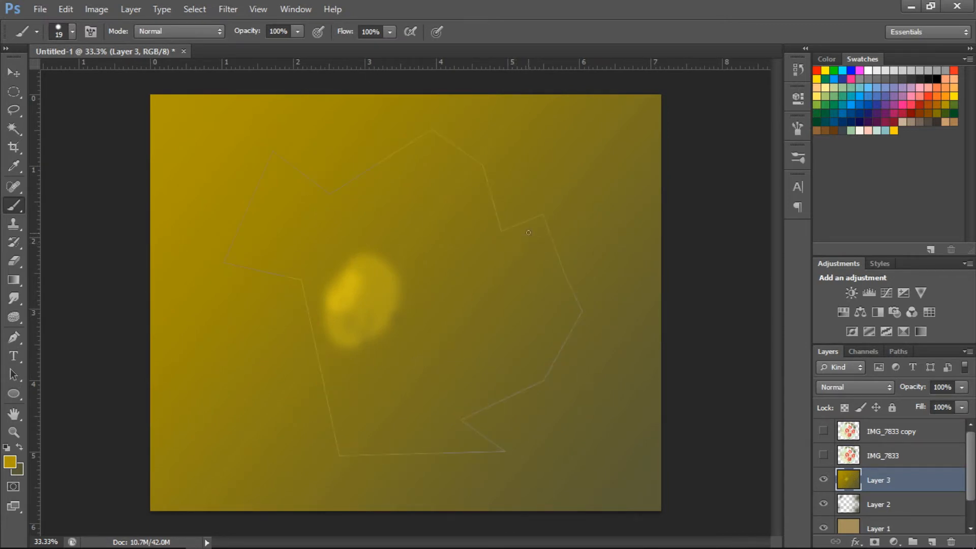
# Step: Show the IMG_7833 copy layer and draw a text box above it from the canvas's upper-left area to the upper flower
pyautogui.click(892, 437)
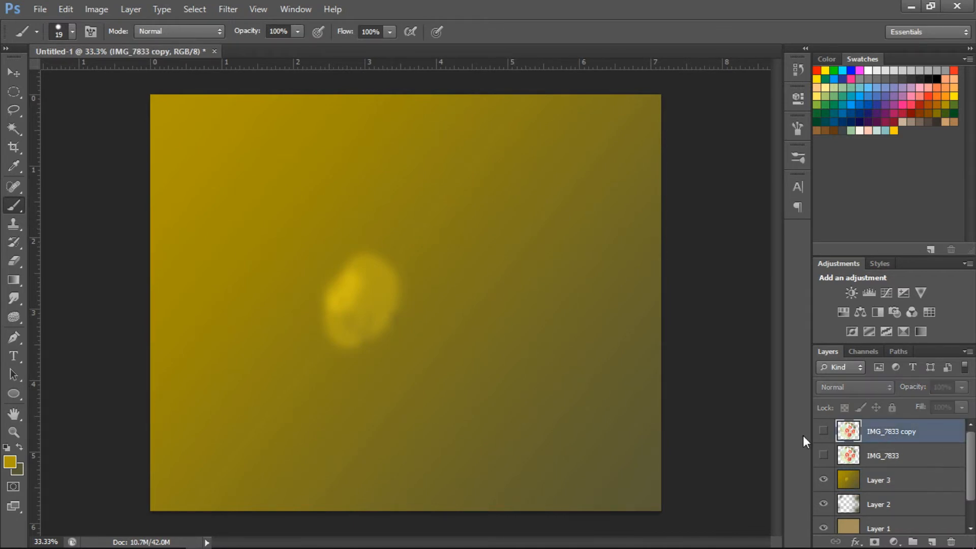
pyautogui.click(823, 431)
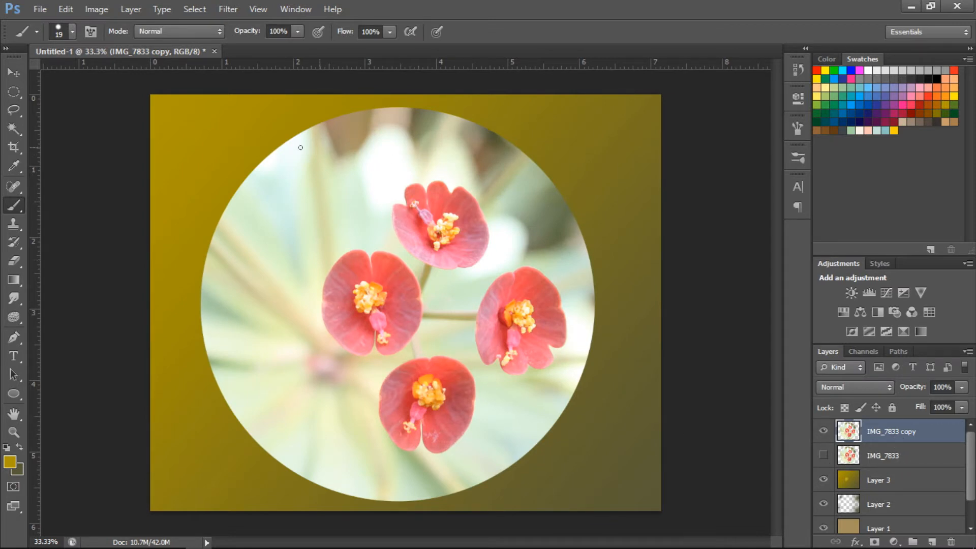
pyautogui.click(25, 354)
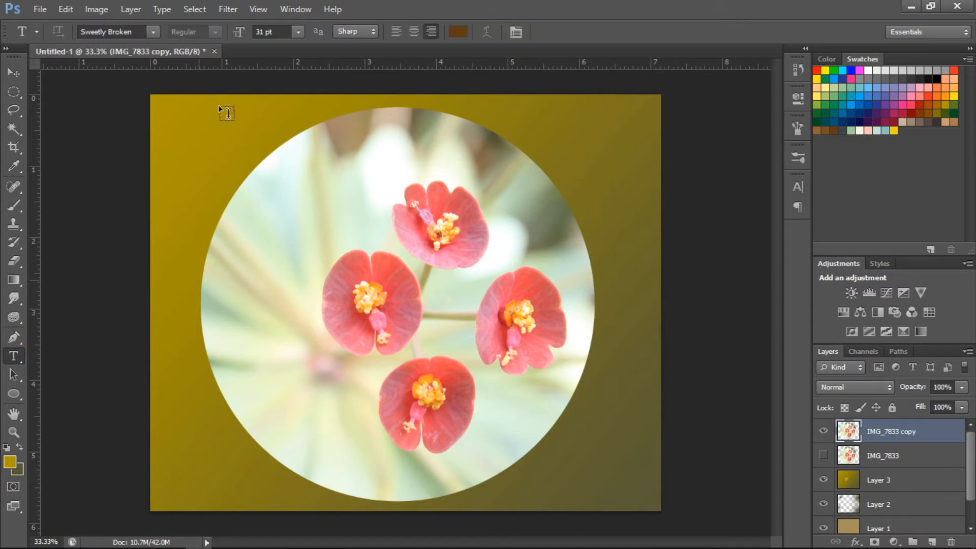
pyautogui.moveTo(189, 107); pyautogui.dragTo(490, 268)
# Step: Left-align the new text and set its colour to off-white f3f8f0
pyautogui.click(797, 187)
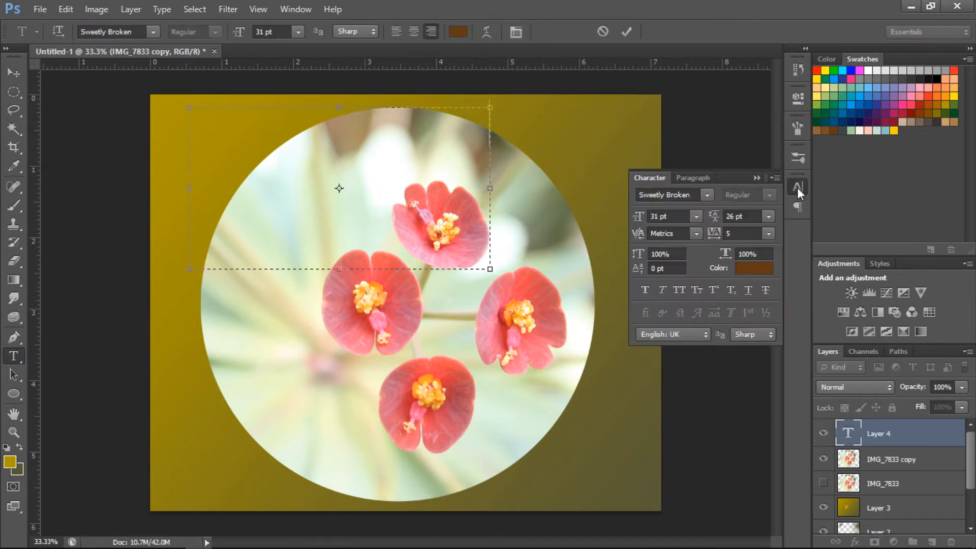
pyautogui.click(705, 191)
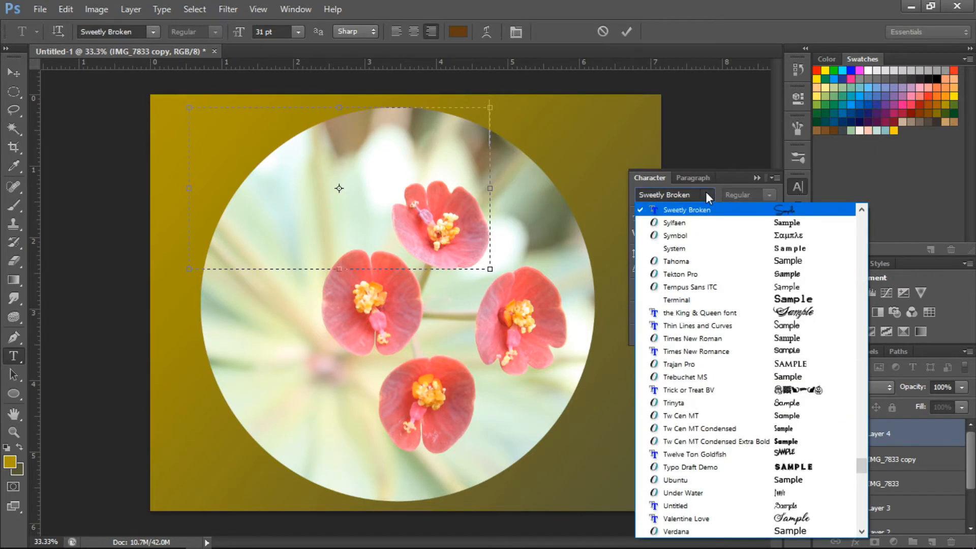
pyautogui.scroll(-1, 749, 398)
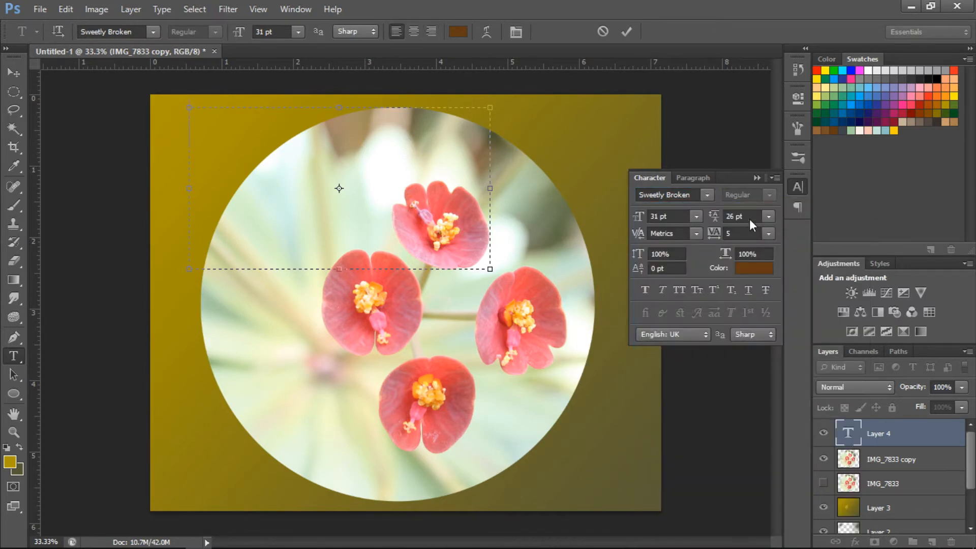
pyautogui.click(757, 268)
pyautogui.click(344, 206)
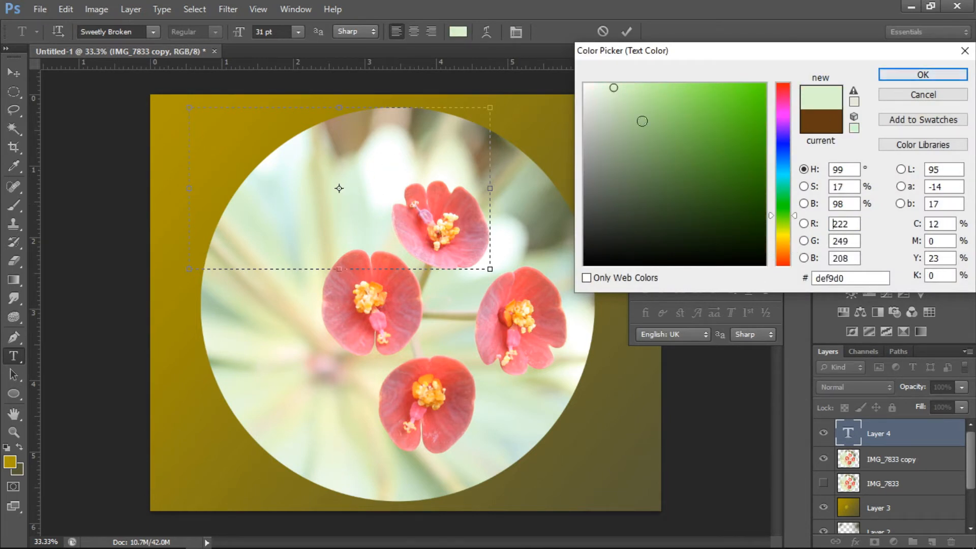
pyautogui.click(588, 88)
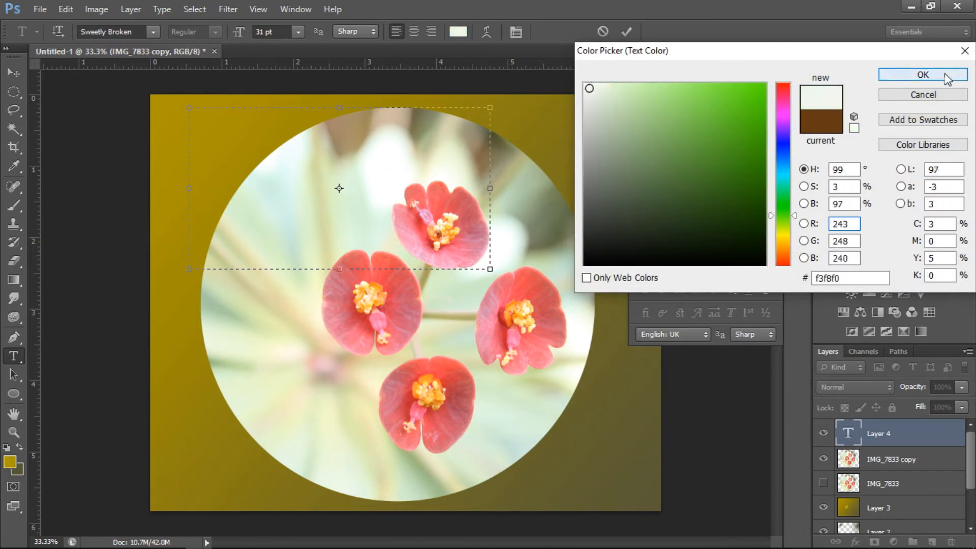
pyautogui.click(947, 76)
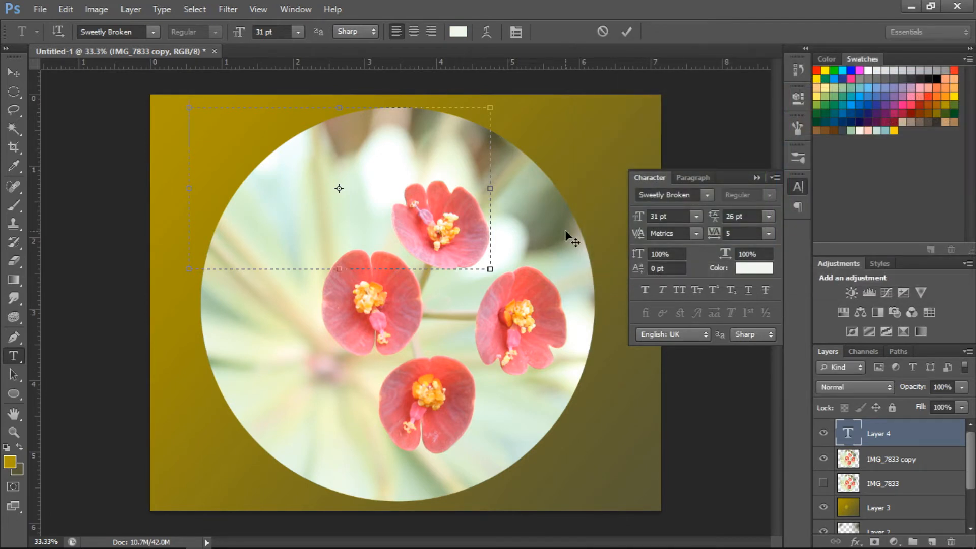
# Step: Enter the text "Happy Holidays" in the text box
pyautogui.write('Happy')
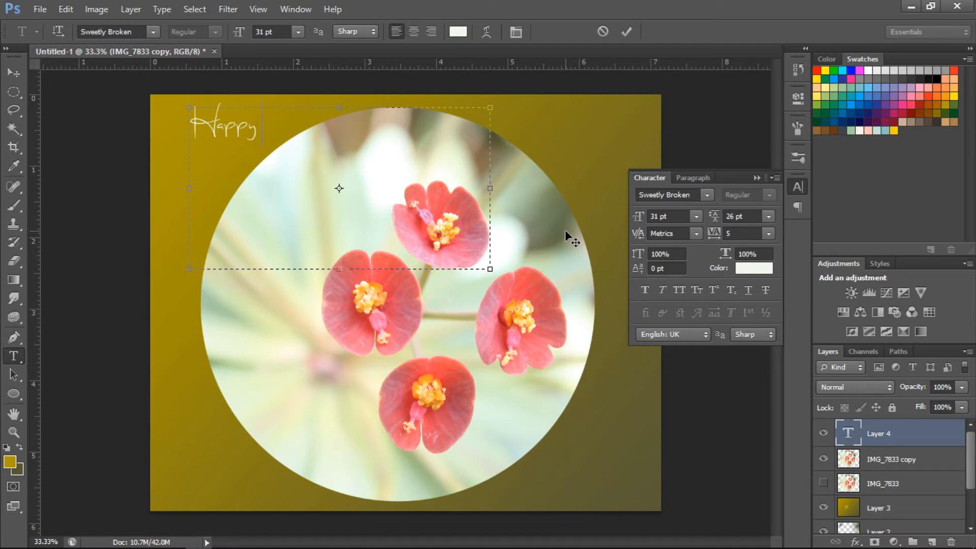
pyautogui.write(' H')
pyautogui.write('ool')
pyautogui.press('BackSpace')
pyautogui.press('BackSpace')
pyautogui.write('lid')
pyautogui.press('BackSpace')
pyautogui.write('days')
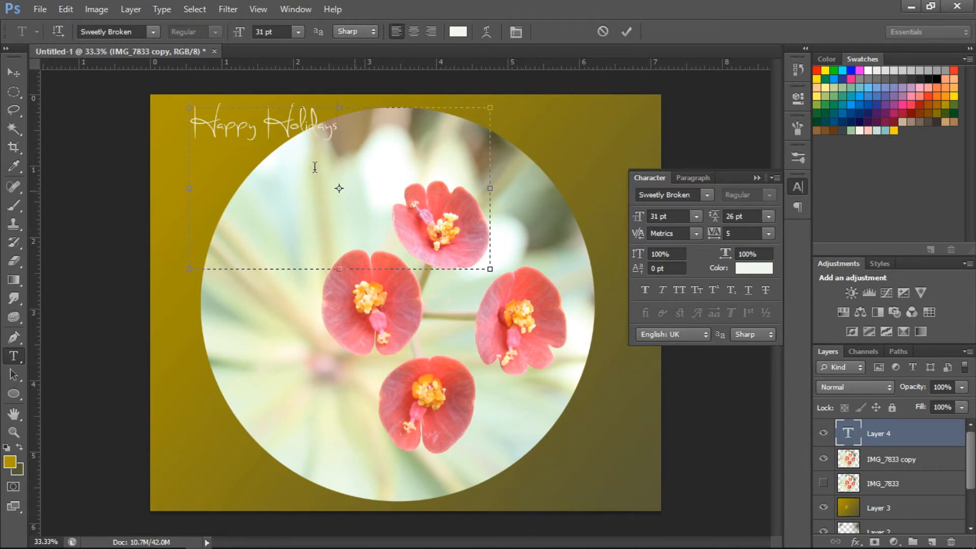
# Step: Change the font of the whole "Happy Holidays" text to Valentine Love
pyautogui.moveTo(368, 129); pyautogui.dragTo(111, 110)
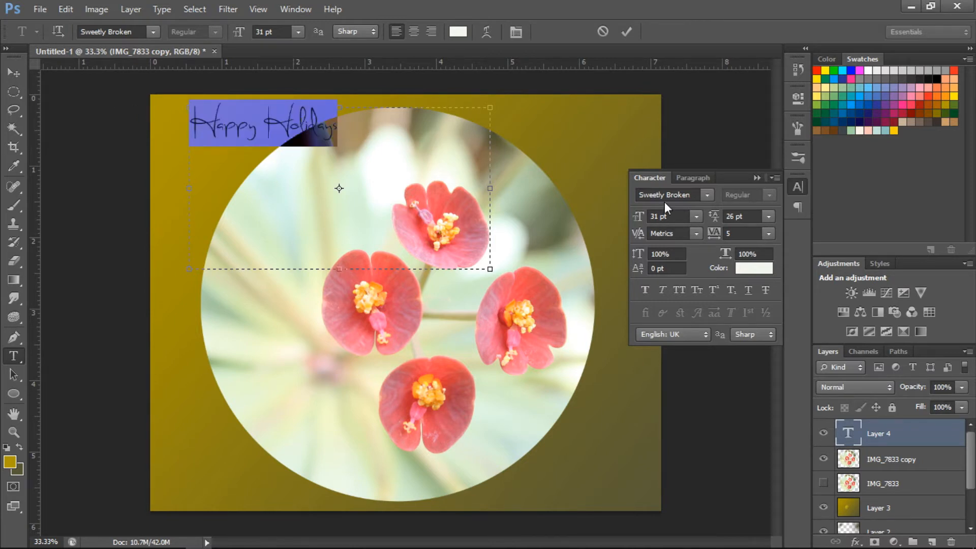
pyautogui.click(707, 195)
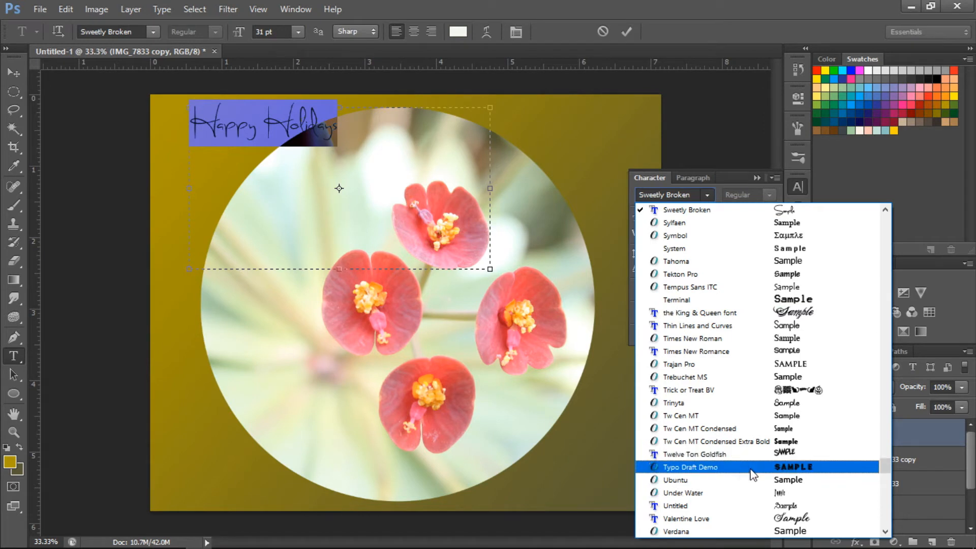
pyautogui.click(770, 524)
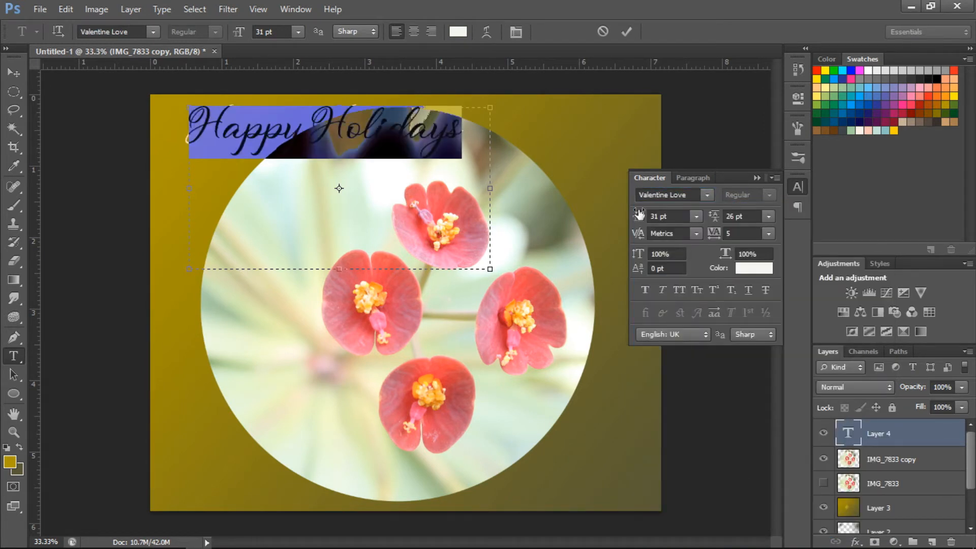
# Step: Set the "Happy Holidays" text size to 53 pt and enlarge its text box almost to the canvas's right edge
pyautogui.moveTo(639, 215)
pyautogui.mouseDown()
pyautogui.moveTo(658, 215)
pyautogui.moveTo(648, 215)
pyautogui.mouseUp()
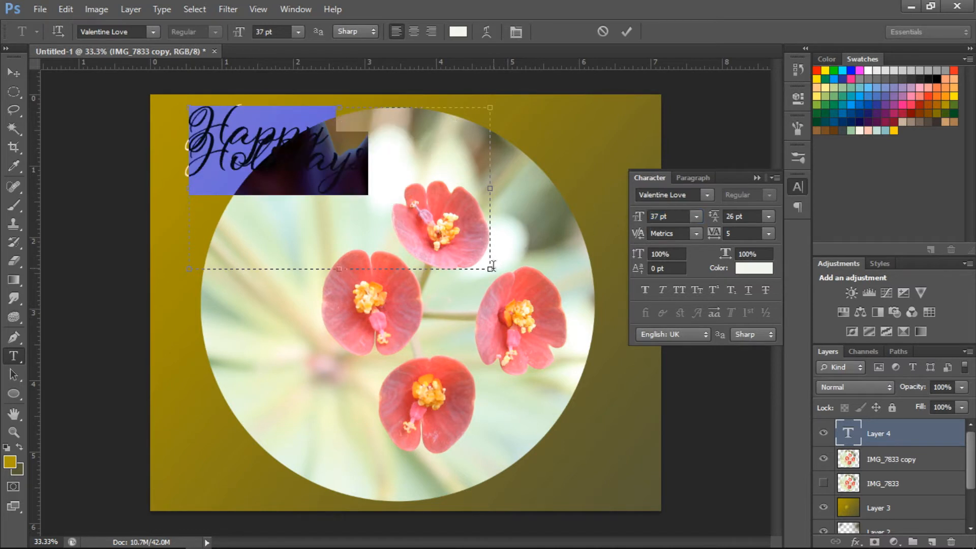
pyautogui.moveTo(490, 270); pyautogui.dragTo(611, 304)
pyautogui.moveTo(639, 220); pyautogui.dragTo(674, 217)
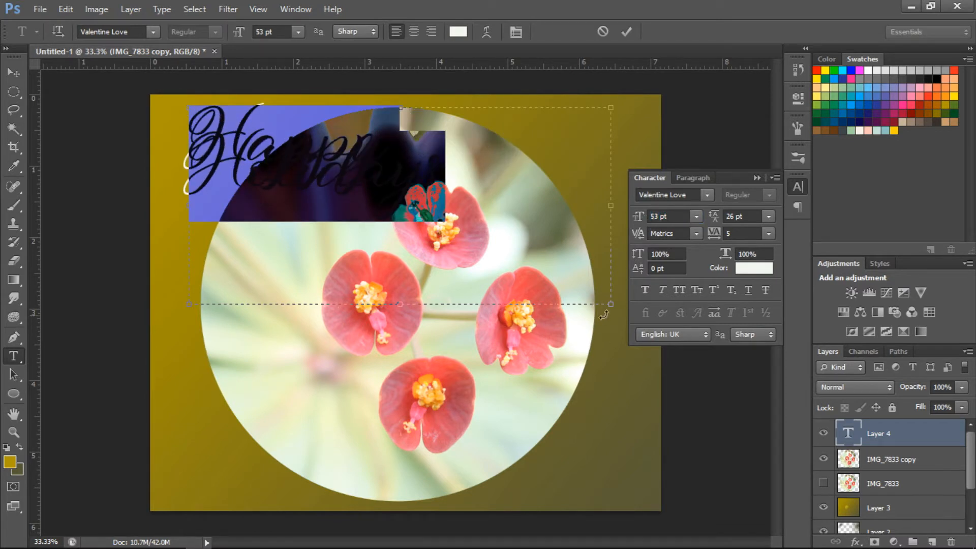
pyautogui.moveTo(610, 304); pyautogui.dragTo(643, 328)
# Step: Set the leading of the "Happy Holidays" text to 45 pt and its tracking to -15
pyautogui.moveTo(205, 145); pyautogui.dragTo(191, 90)
pyautogui.moveTo(716, 222)
pyautogui.mouseDown()
pyautogui.moveTo(754, 219)
pyautogui.moveTo(732, 220)
pyautogui.mouseUp()
pyautogui.moveTo(713, 233); pyautogui.dragTo(716, 236)
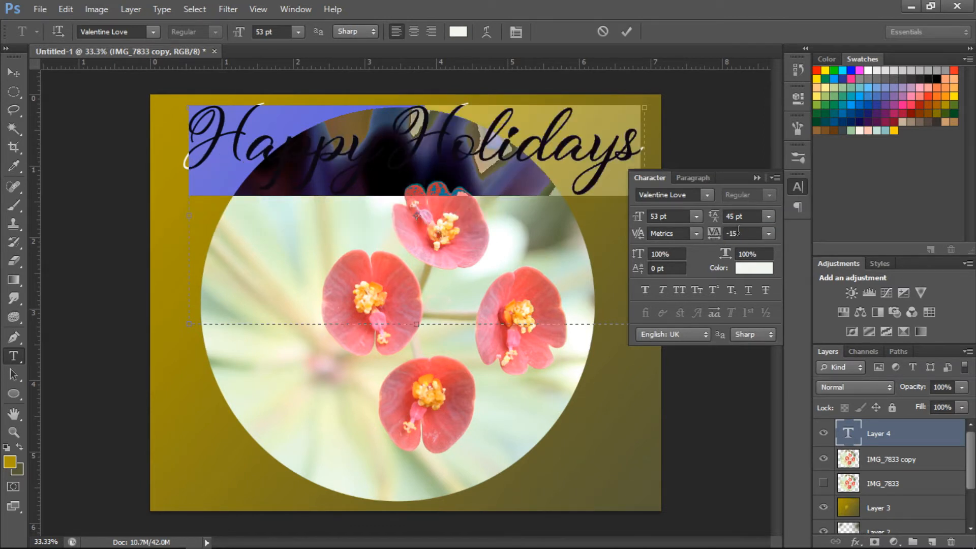
pyautogui.write('0')
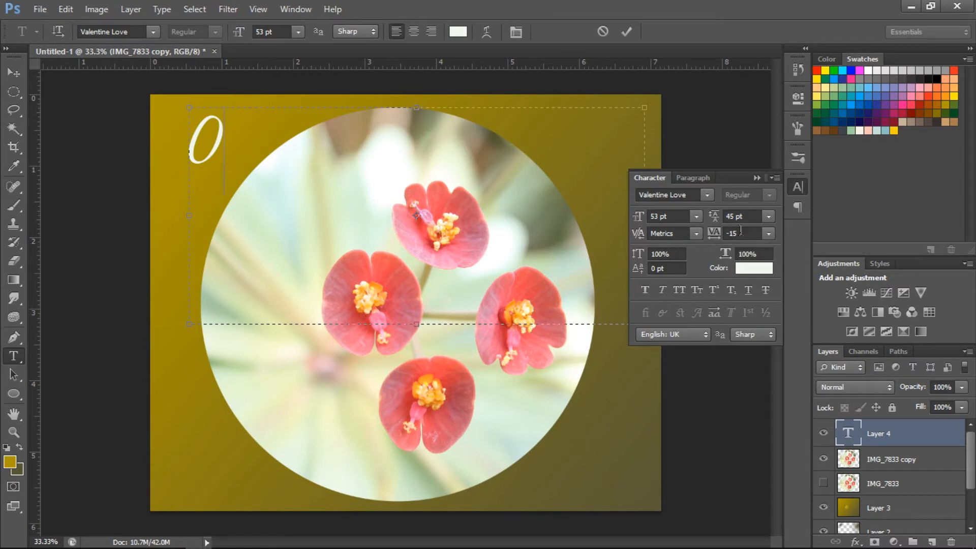
pyautogui.click(741, 230)
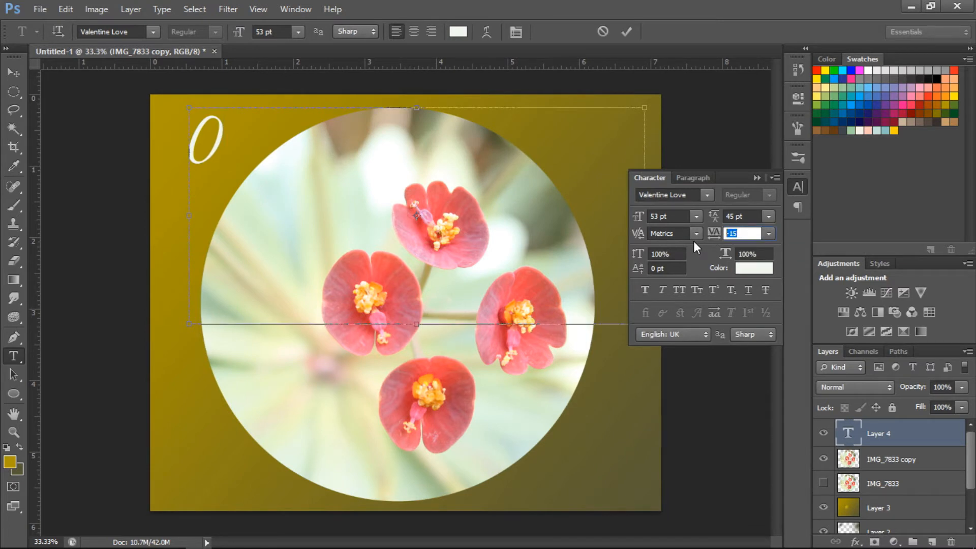
pyautogui.hotkey('ctrl', 'z')
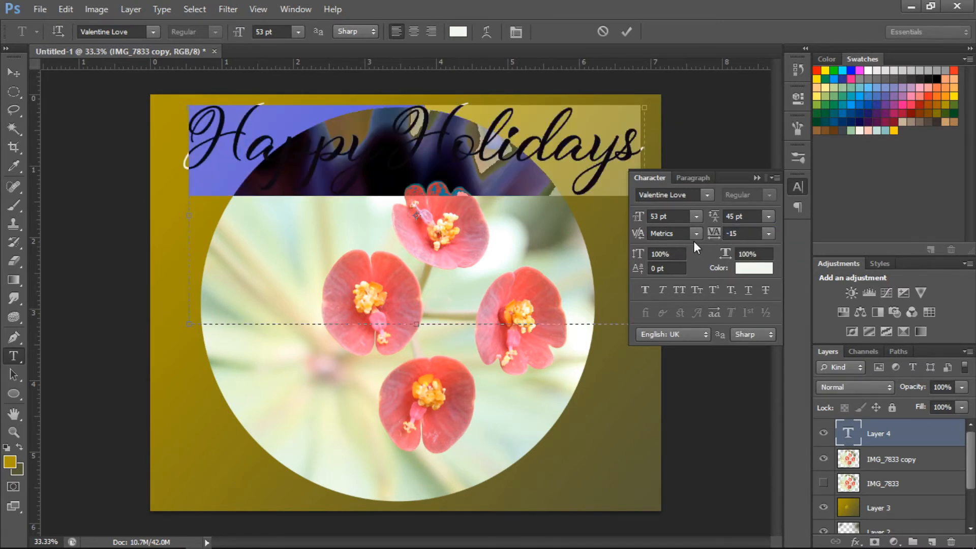
# Step: Set the tracking of the "Happy Holidays" text to 0 and its font size to 48 pt
pyautogui.click(745, 233)
pyautogui.write('0')
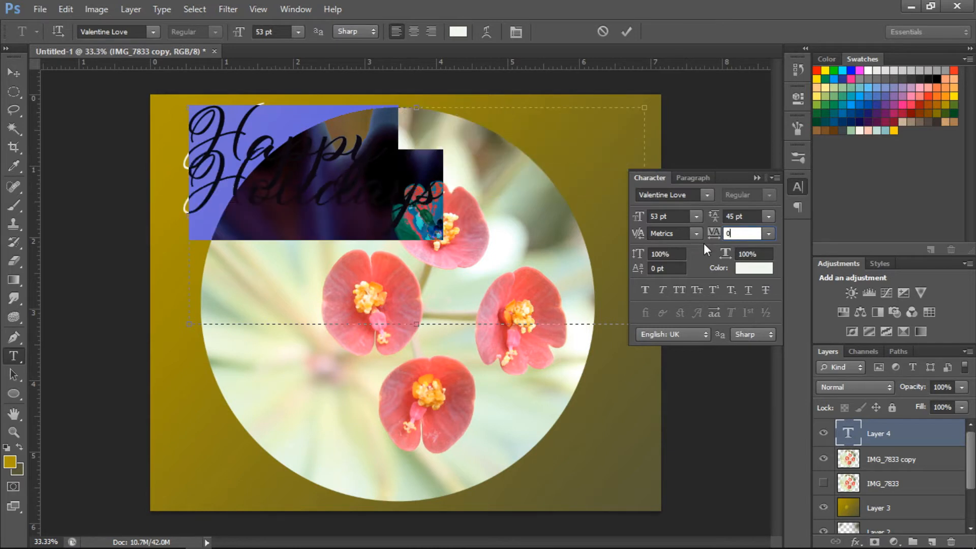
pyautogui.click(745, 215)
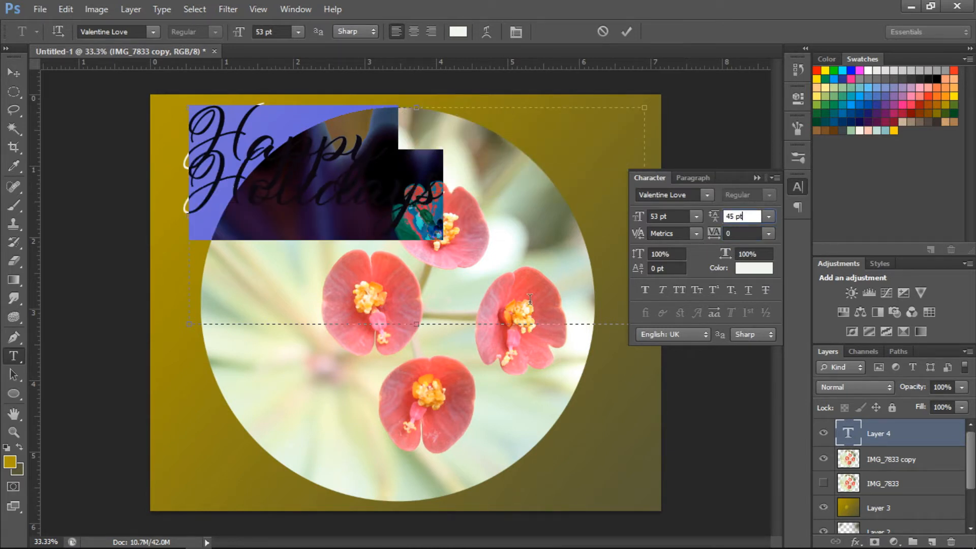
pyautogui.moveTo(639, 221); pyautogui.dragTo(636, 219)
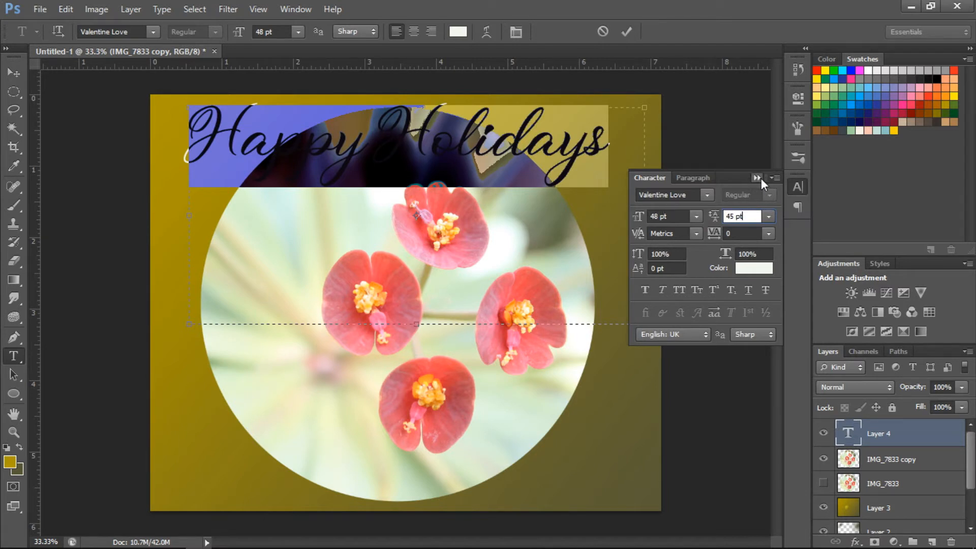
# Step: Center the "Happy Holidays" paragraph horizontally within its text box and collapse the paragraph settings
pyautogui.click(707, 178)
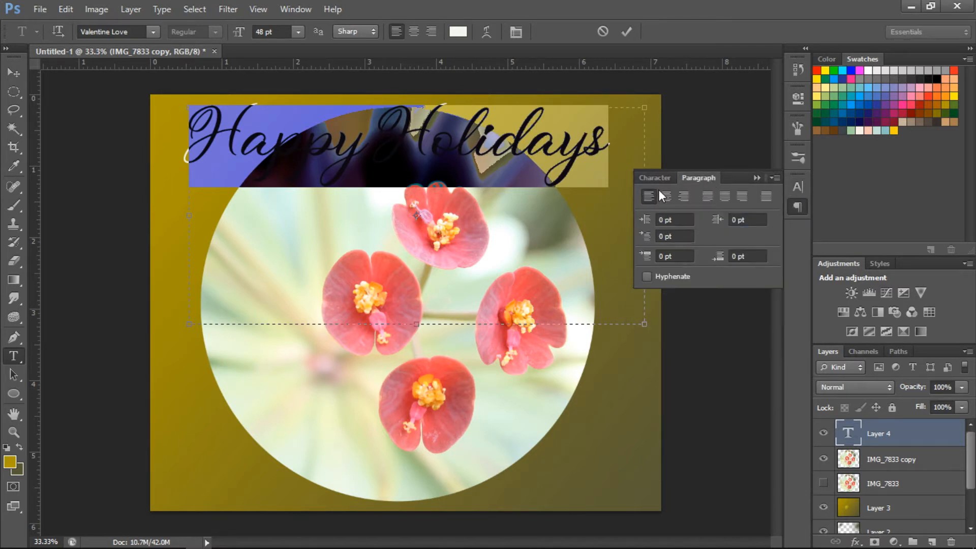
pyautogui.click(663, 200)
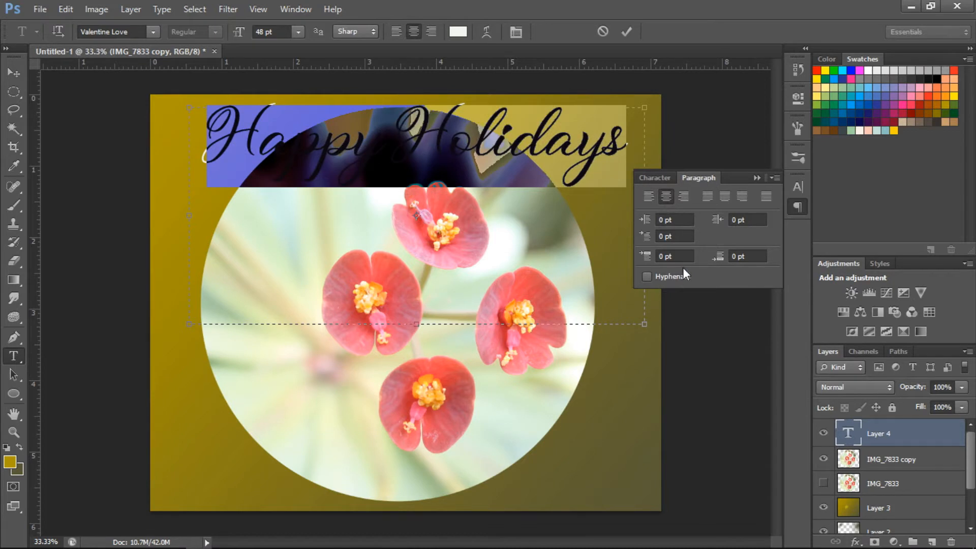
pyautogui.click(756, 178)
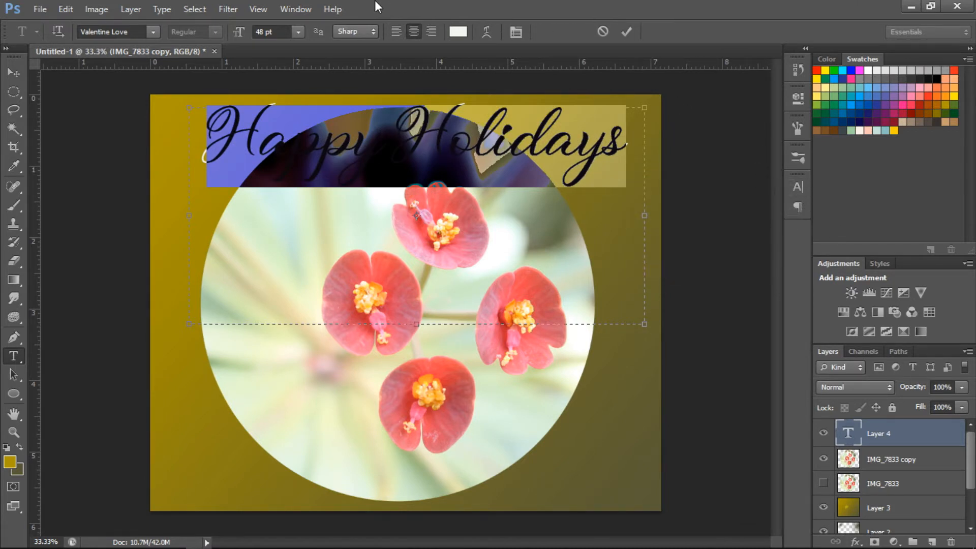
pyautogui.click(267, 7)
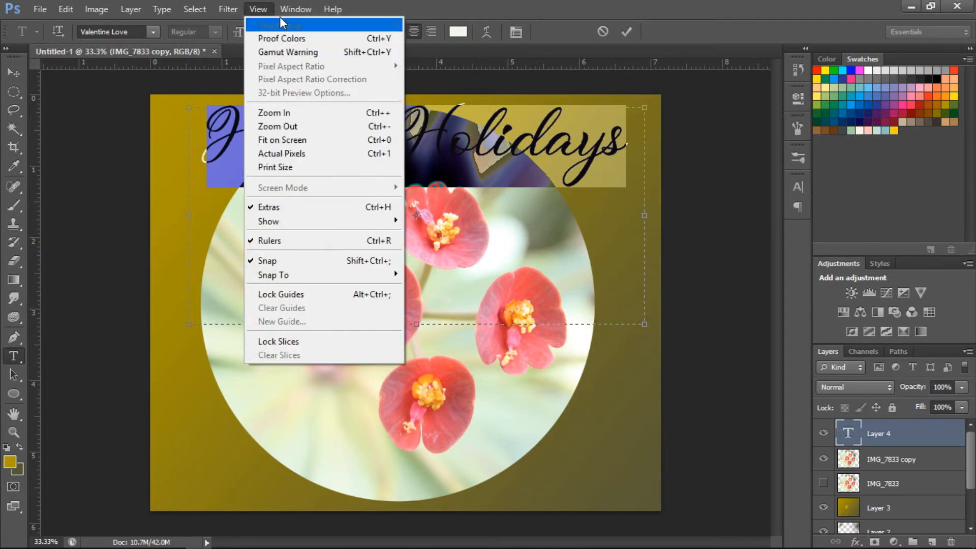
pyautogui.moveTo(303, 10)
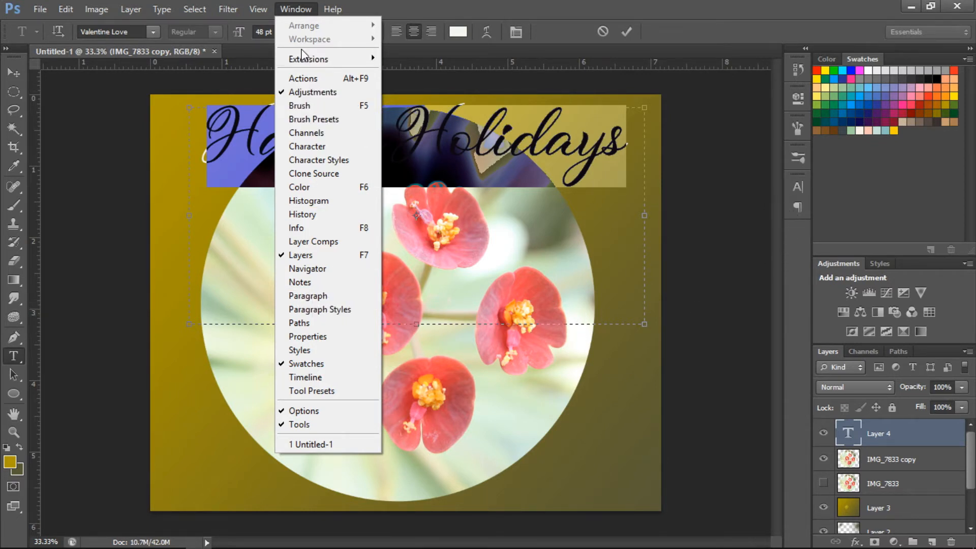
pyautogui.click(377, 2)
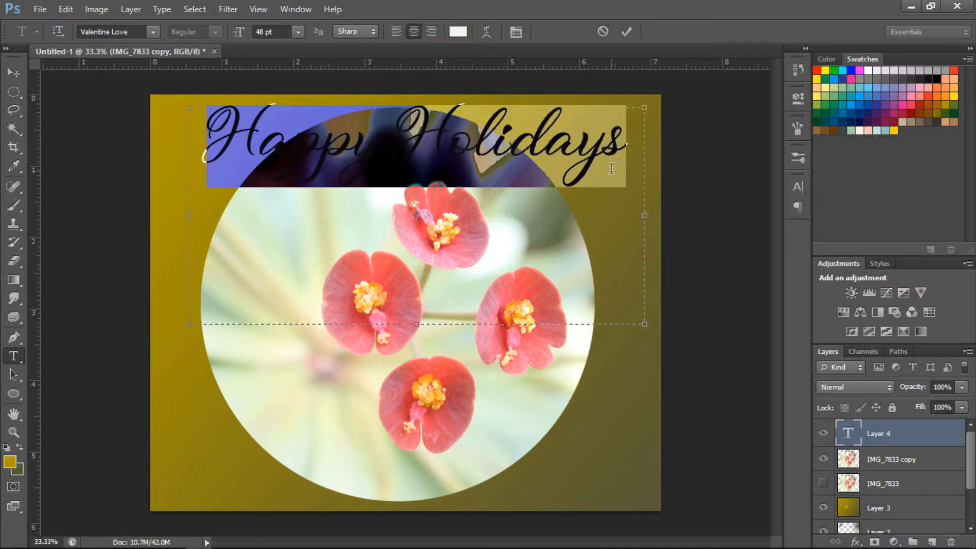
# Step: Shorten the text box to just below the "Happy Holidays" line and move the text slightly down on the canvas
pyautogui.moveTo(646, 325); pyautogui.dragTo(643, 196)
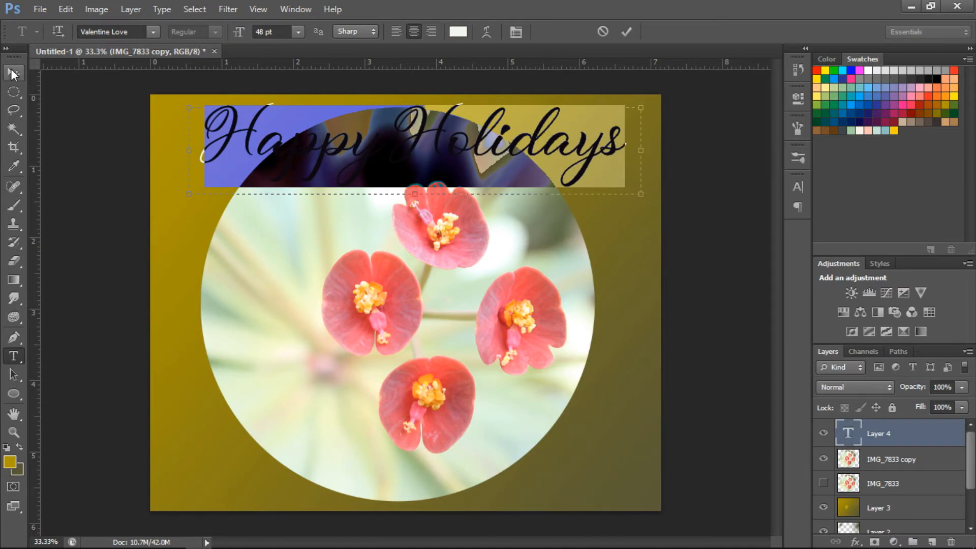
pyautogui.click(14, 73)
pyautogui.moveTo(462, 140)
pyautogui.mouseDown()
pyautogui.moveTo(463, 303)
pyautogui.moveTo(480, 173)
pyautogui.moveTo(456, 144)
pyautogui.moveTo(483, 157)
pyautogui.moveTo(458, 157)
pyautogui.mouseUp()
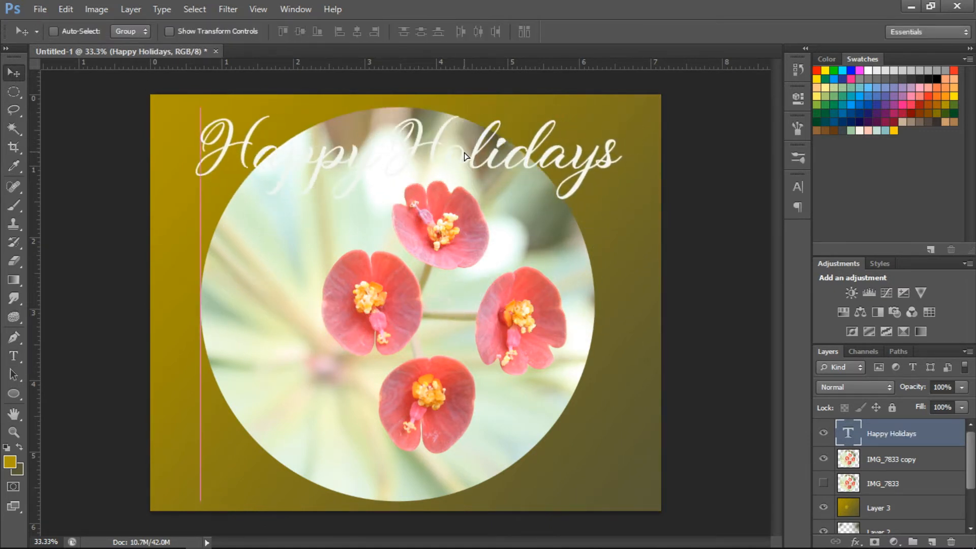
# Step: Hide and reshow the IMG_7833 copy layer, and add a new empty layer directly above it
pyautogui.click(823, 459)
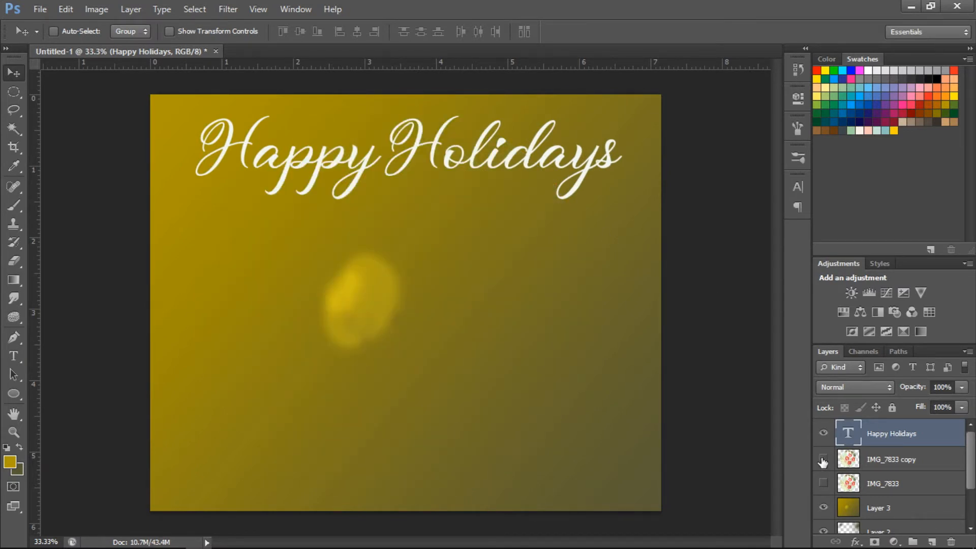
pyautogui.click(823, 460)
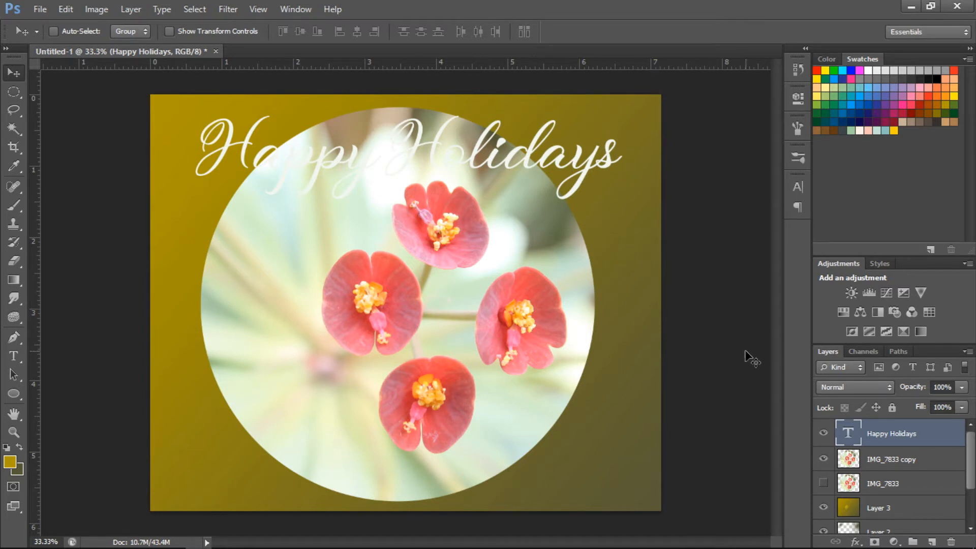
pyautogui.click(869, 460)
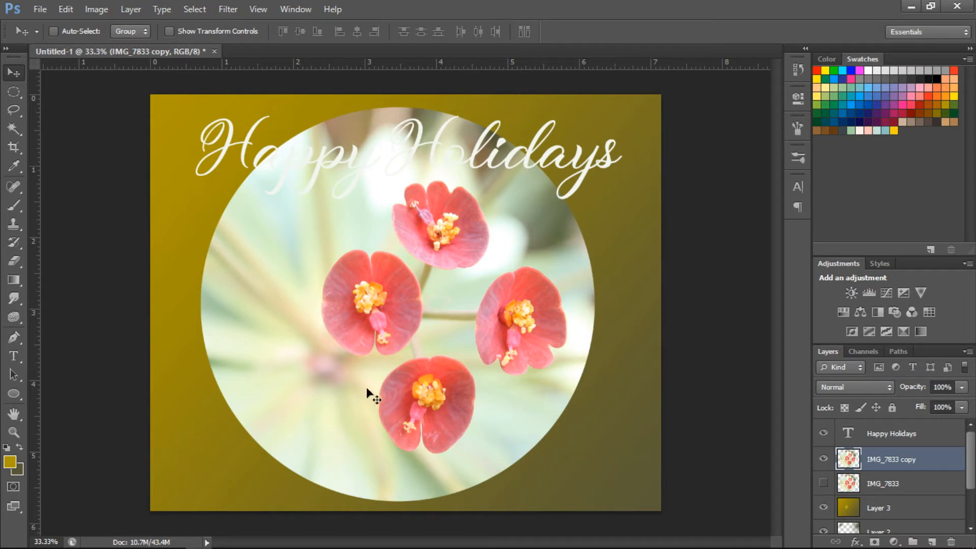
pyautogui.click(932, 542)
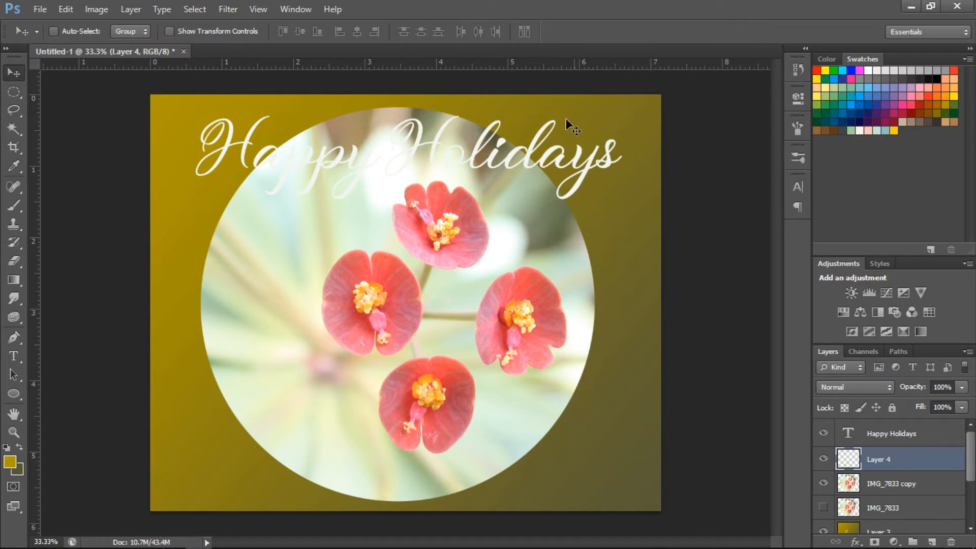
# Step: Fill the new empty layer with the gold foreground color using the Paint Bucket tool
pyautogui.click(17, 168)
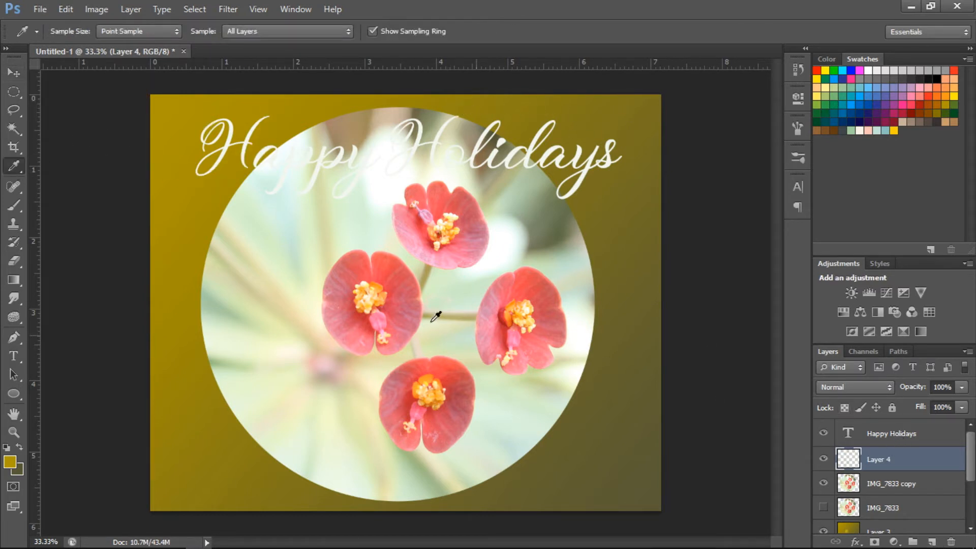
pyautogui.click(20, 271)
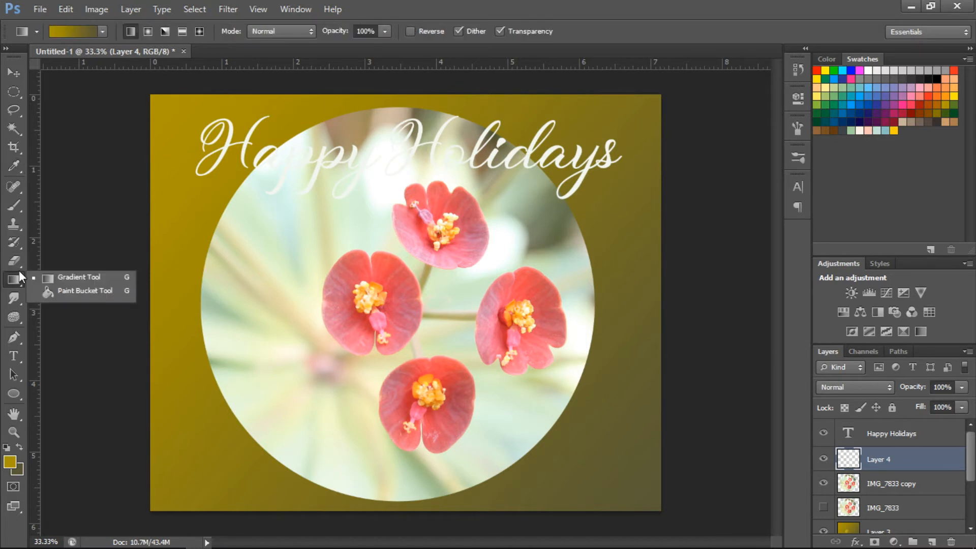
pyautogui.click(58, 290)
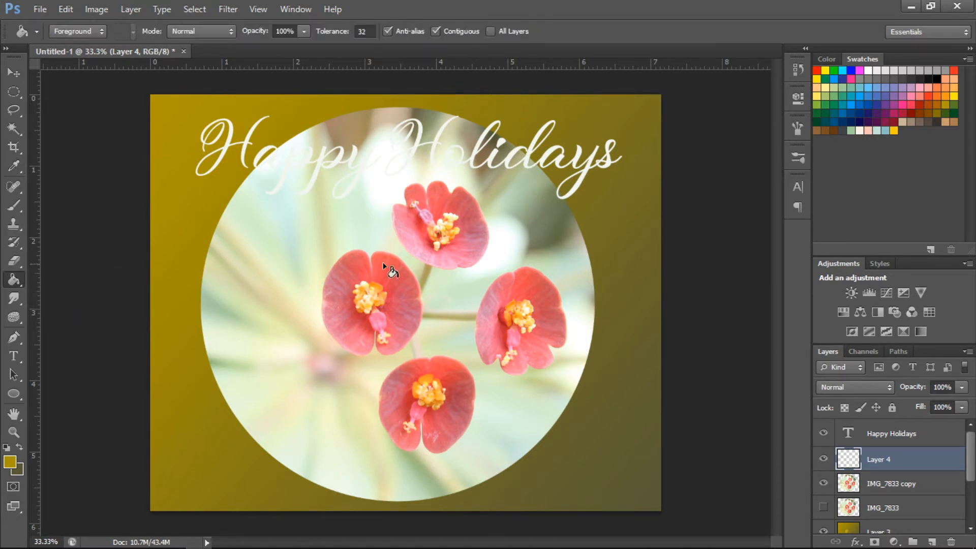
pyautogui.click(397, 260)
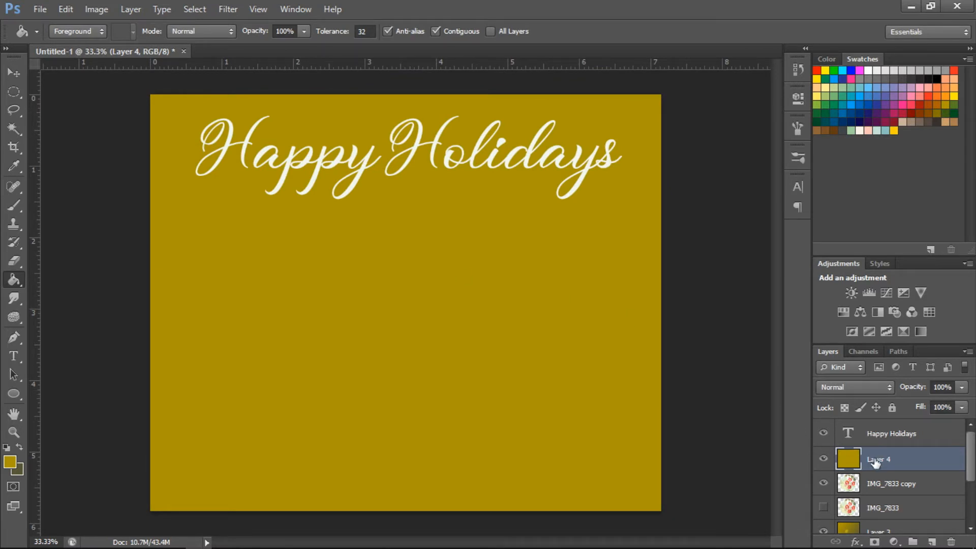
# Step: Try successive blend modes on the gold-filled Layer 4, starting at Color and settling on Linear Burn
pyautogui.click(848, 386)
pyautogui.click(850, 362)
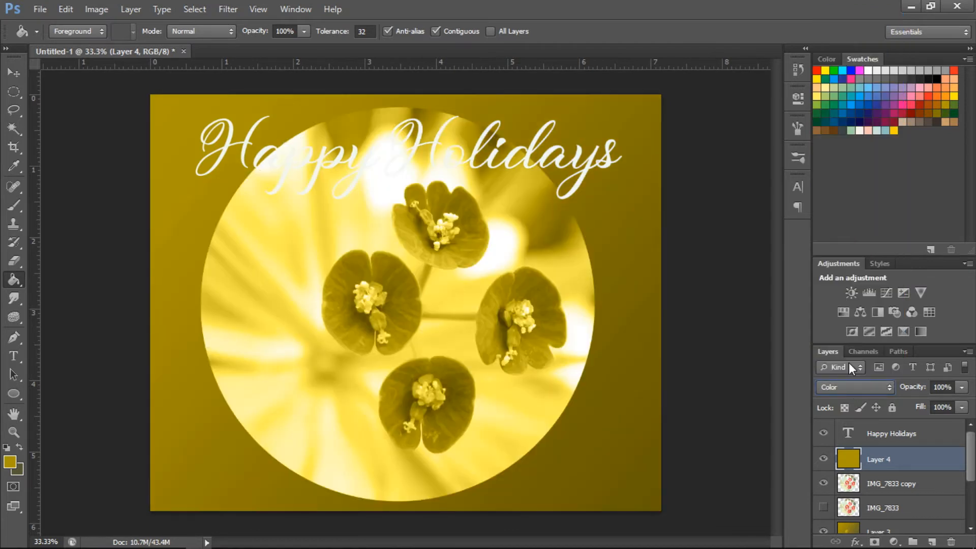
pyautogui.press('Up')
pyautogui.press('Up')
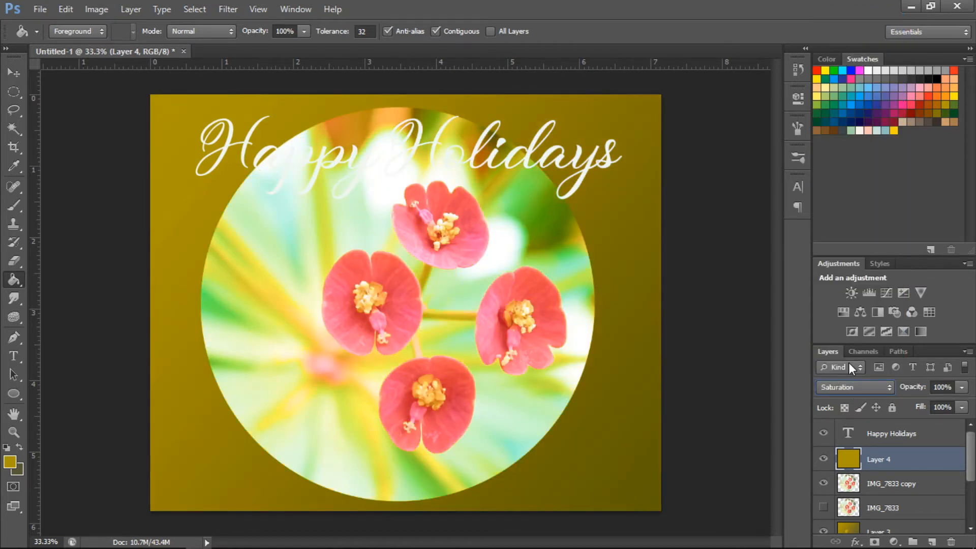
pyautogui.press('Down')
pyautogui.press('Up')
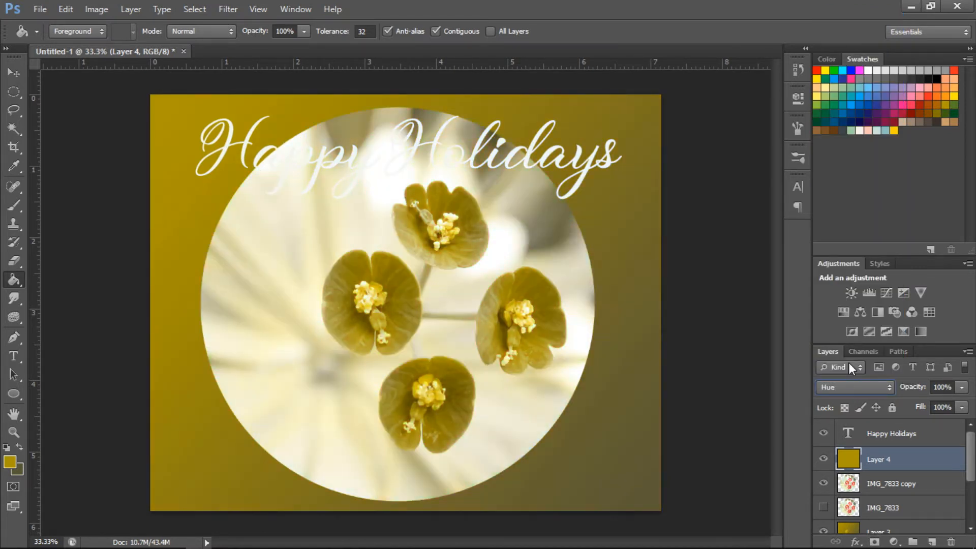
pyautogui.press('Up')
pyautogui.press('Up')
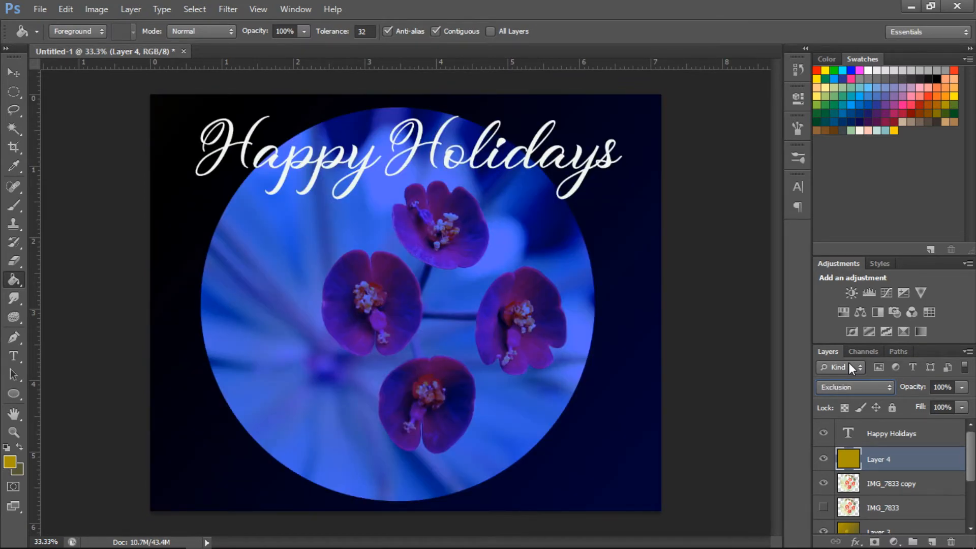
pyautogui.press('Up')
pyautogui.press('Up')
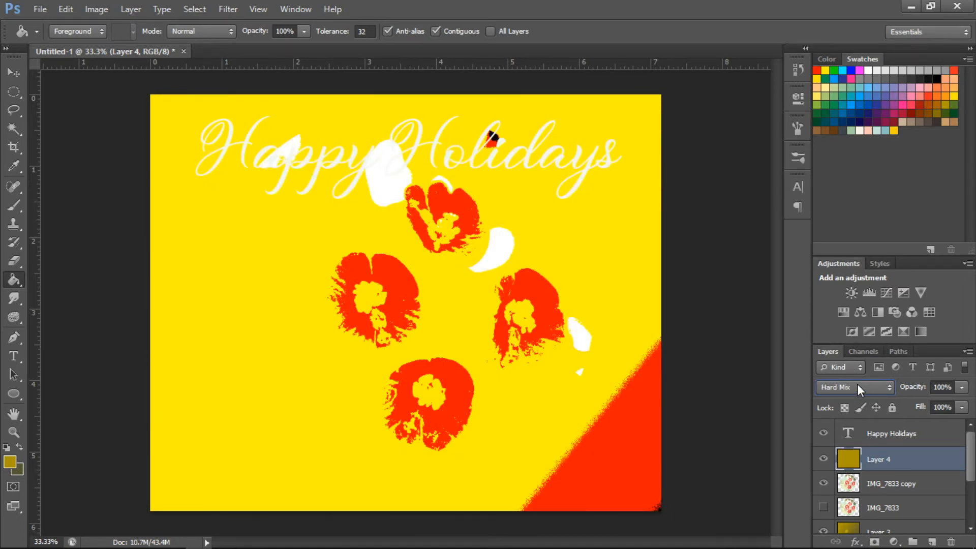
pyautogui.press('Up')
pyautogui.press('Up')
pyautogui.press('Up')
pyautogui.press('Up')
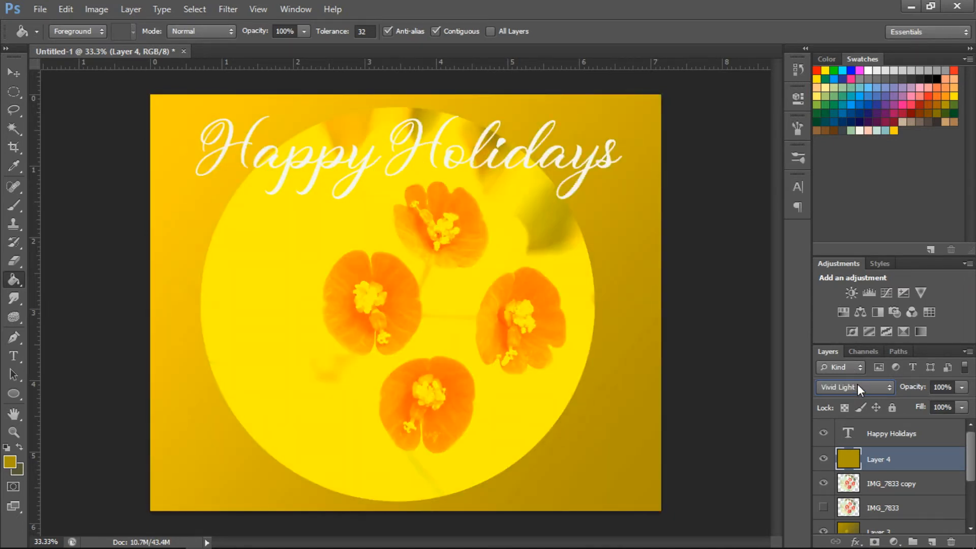
pyautogui.press('Up')
pyautogui.press('Down')
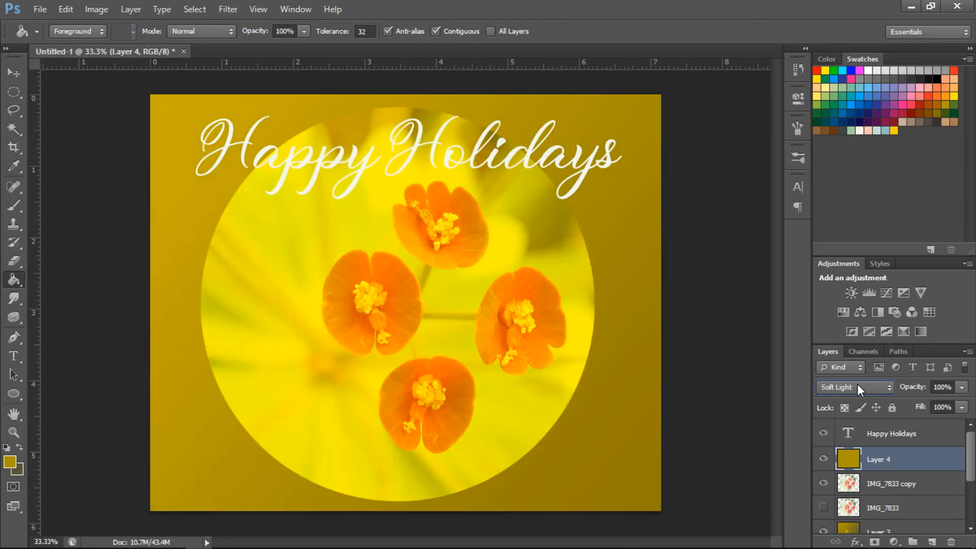
pyautogui.press('Up')
pyautogui.press('Up')
pyautogui.press('Up')
pyautogui.press('Up')
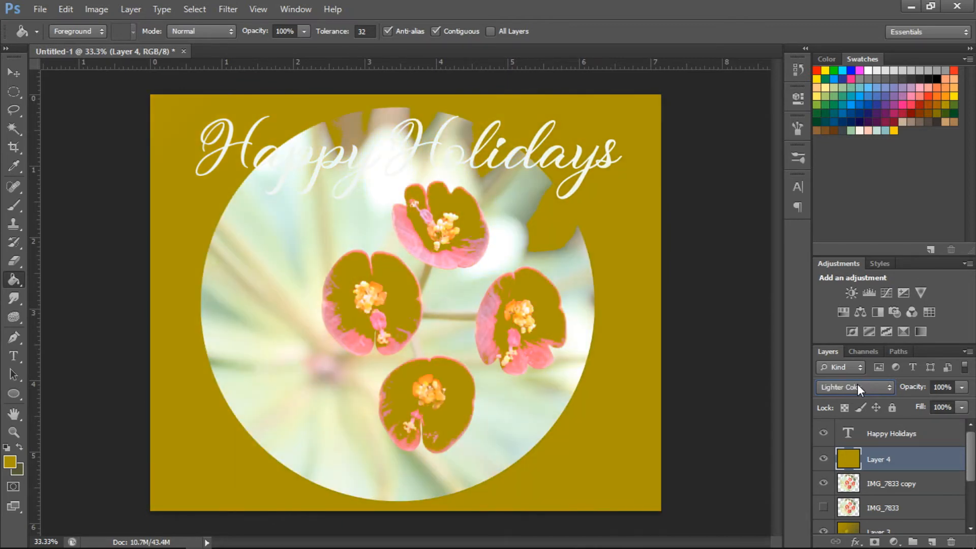
pyautogui.press('Up')
pyautogui.press('Up')
pyautogui.press('Up')
pyautogui.press('Up')
pyautogui.press('Up')
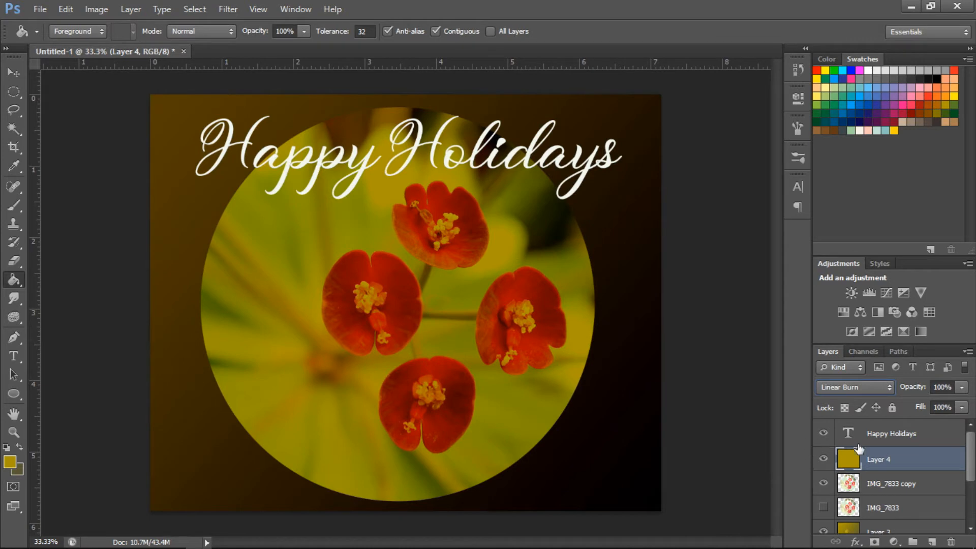
pyautogui.click(852, 388)
pyautogui.press('Escape')
# Step: Activate the Burn tool and switch from it to the Dodge tool
pyautogui.click(14, 316)
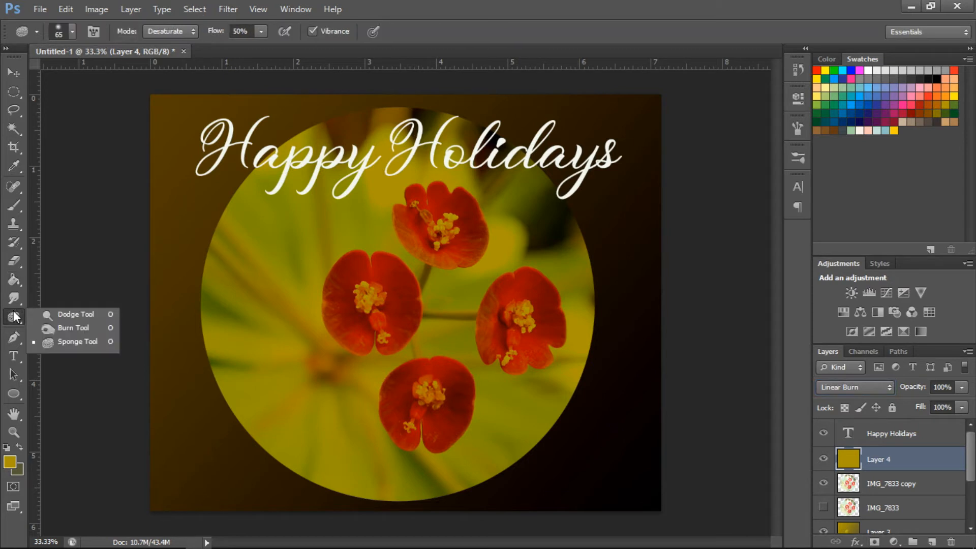
pyautogui.click(76, 327)
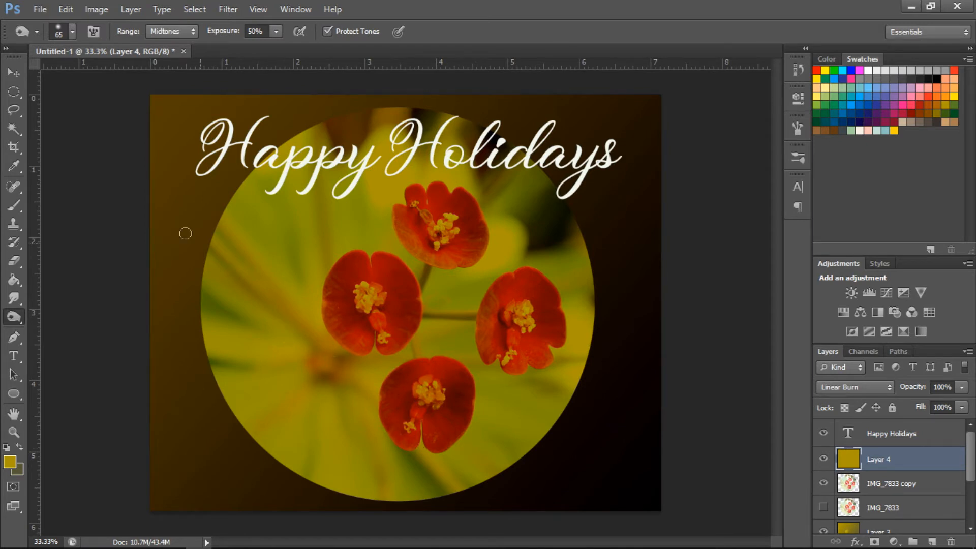
pyautogui.rightClick(15, 316)
pyautogui.click(99, 315)
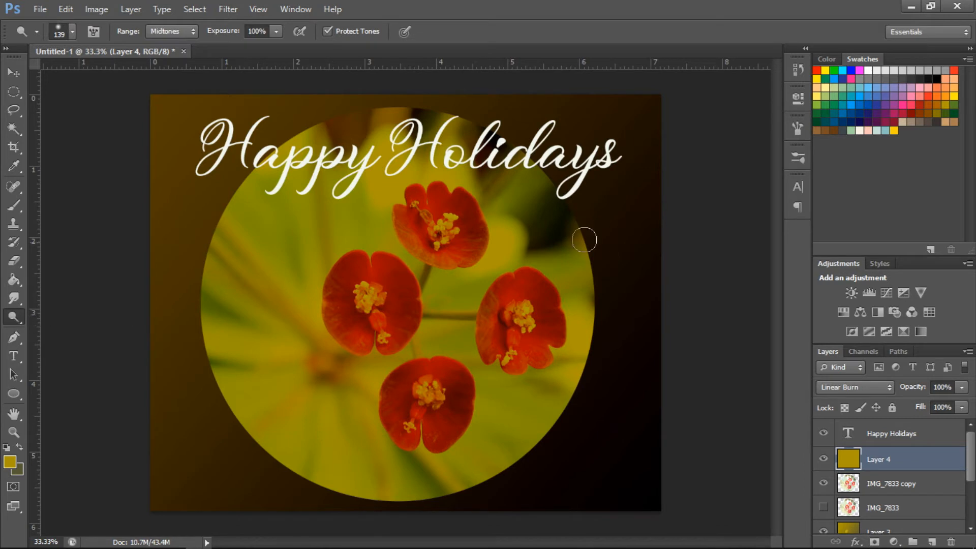
# Step: Hide and reshow Layer 4 to compare the image with and without its Linear Burn blend
pyautogui.click(858, 386)
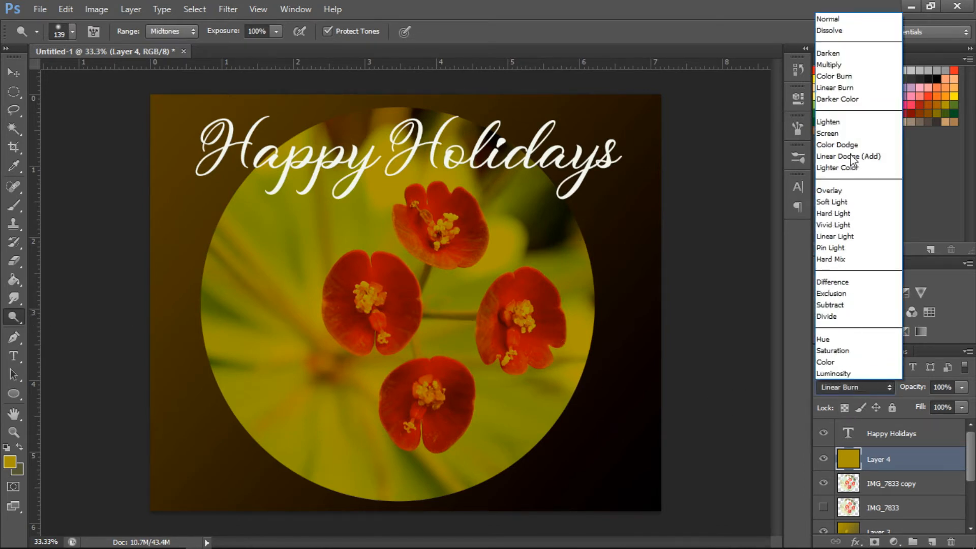
pyautogui.click(844, 392)
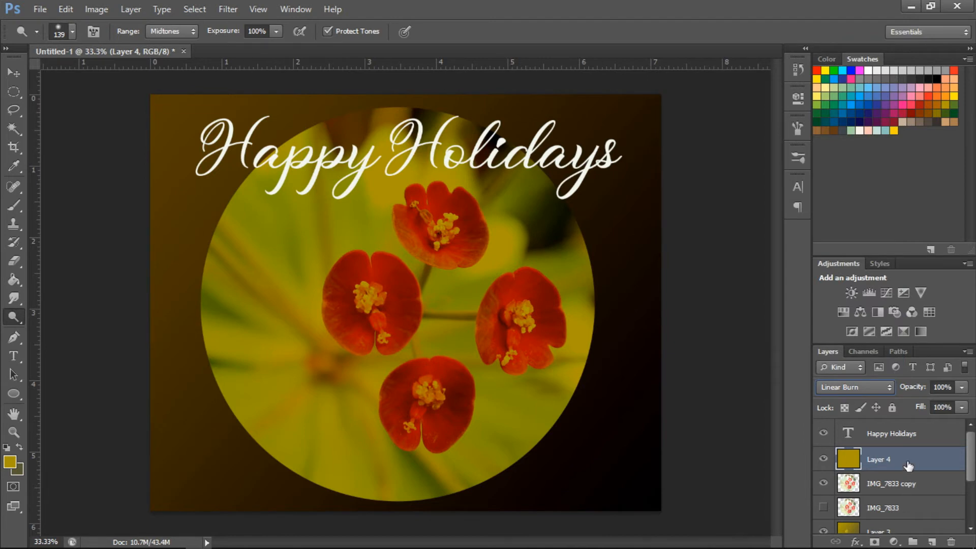
pyautogui.click(822, 460)
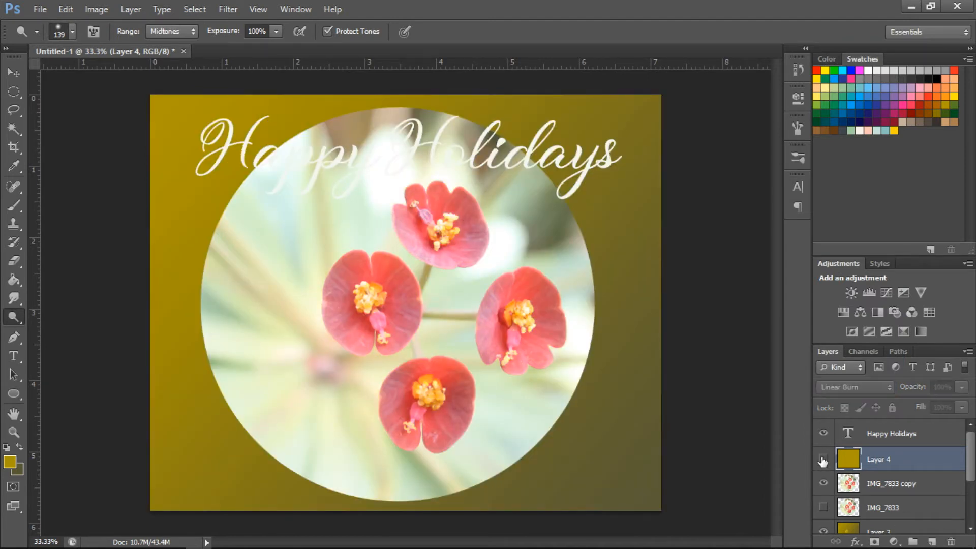
pyautogui.click(822, 459)
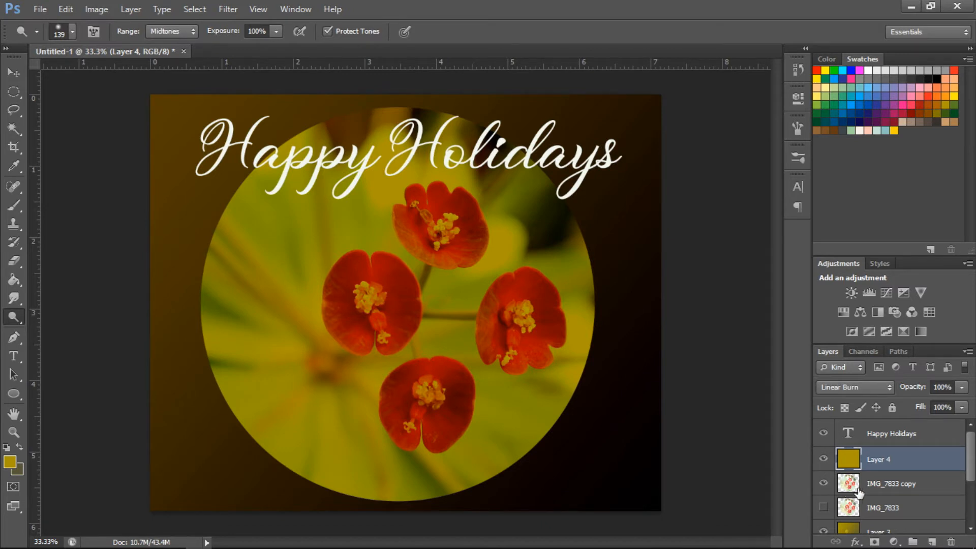
# Step: Open the layer style settings of the Happy Holidays text layer, keeping the text on the canvas in view
pyautogui.click(882, 486)
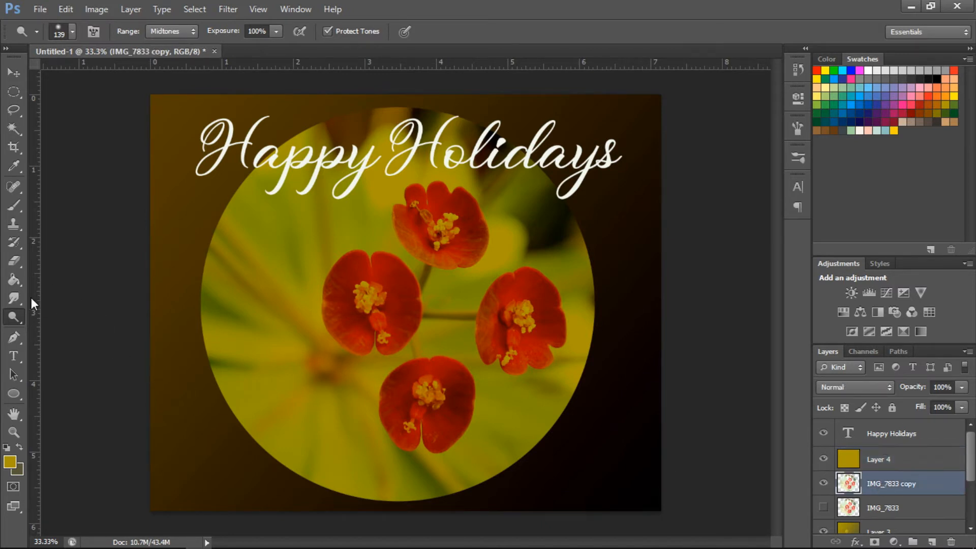
pyautogui.click(13, 359)
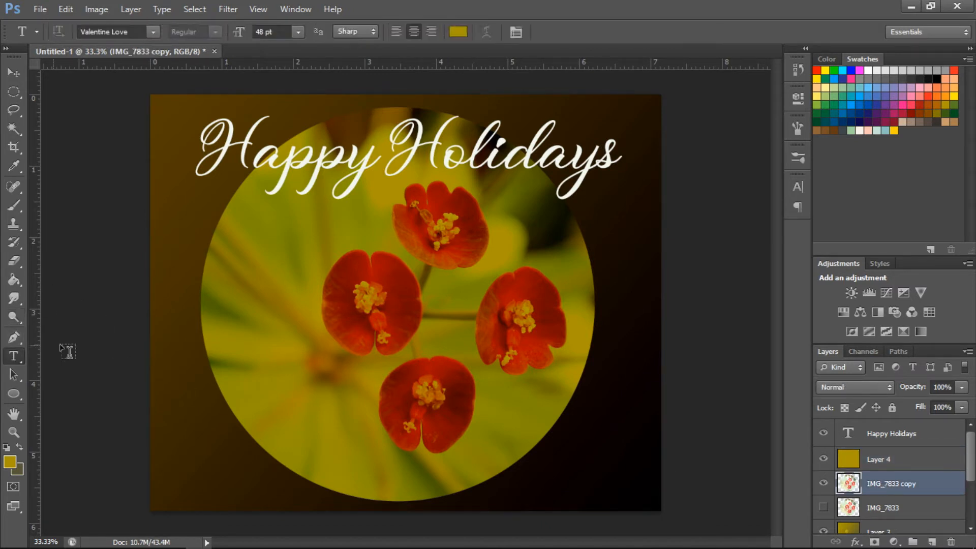
pyautogui.click(907, 437)
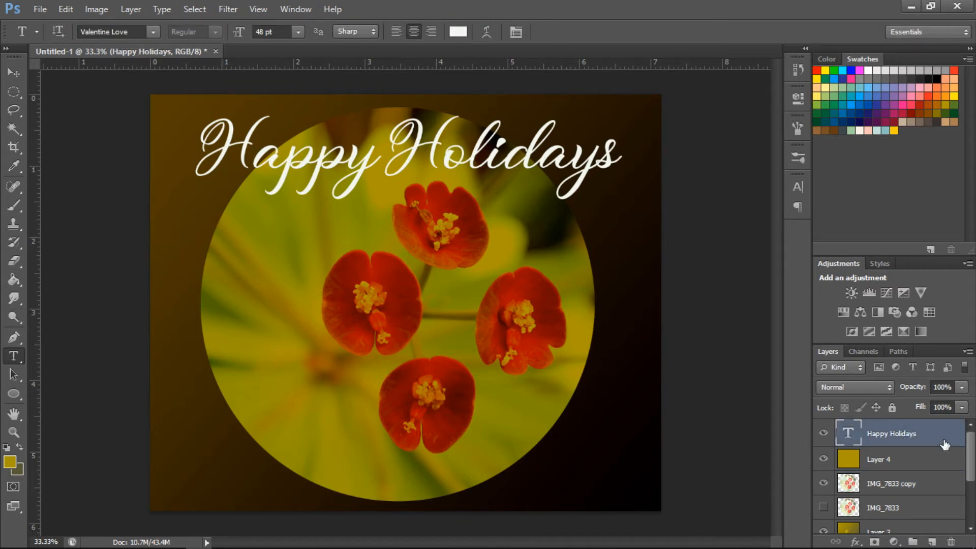
pyautogui.rightClick(915, 438)
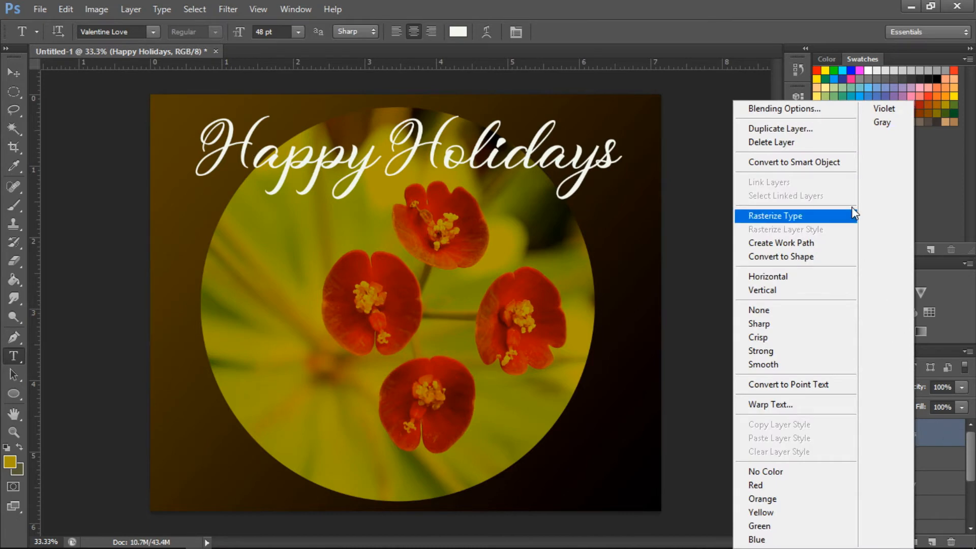
pyautogui.click(816, 111)
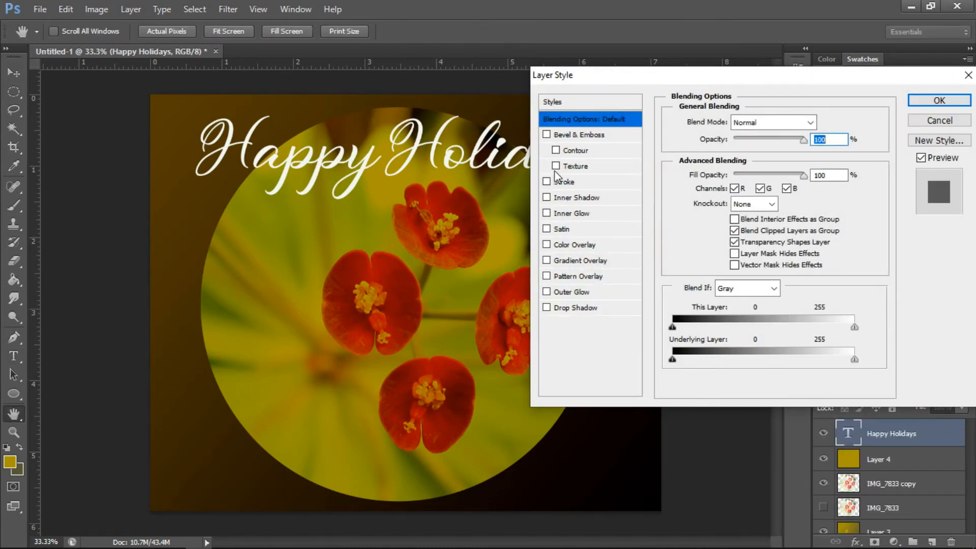
pyautogui.moveTo(655, 77); pyautogui.dragTo(744, 79)
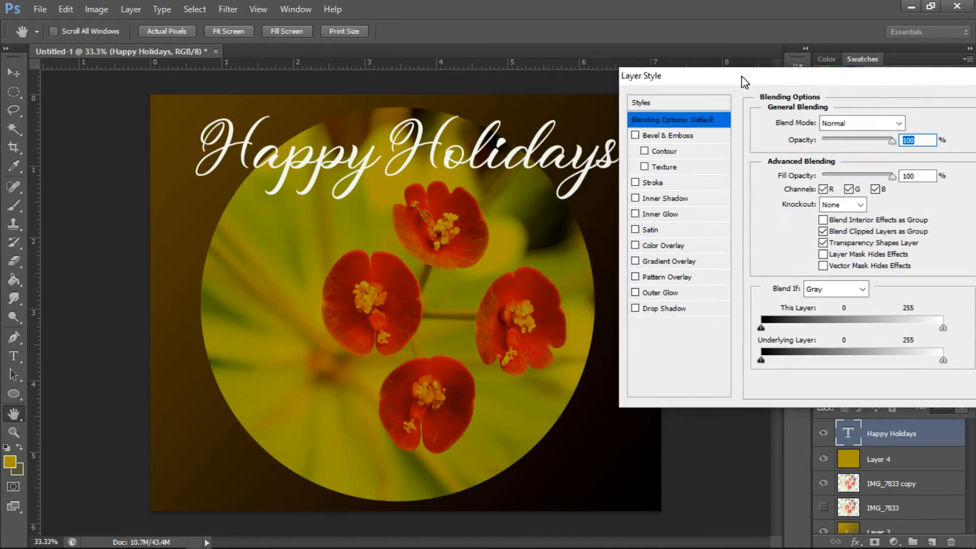
# Step: Try a Bevel & Emboss on the text with depth 215%, size 6 px and soften 3 px, and switch the effect off
pyautogui.click(638, 137)
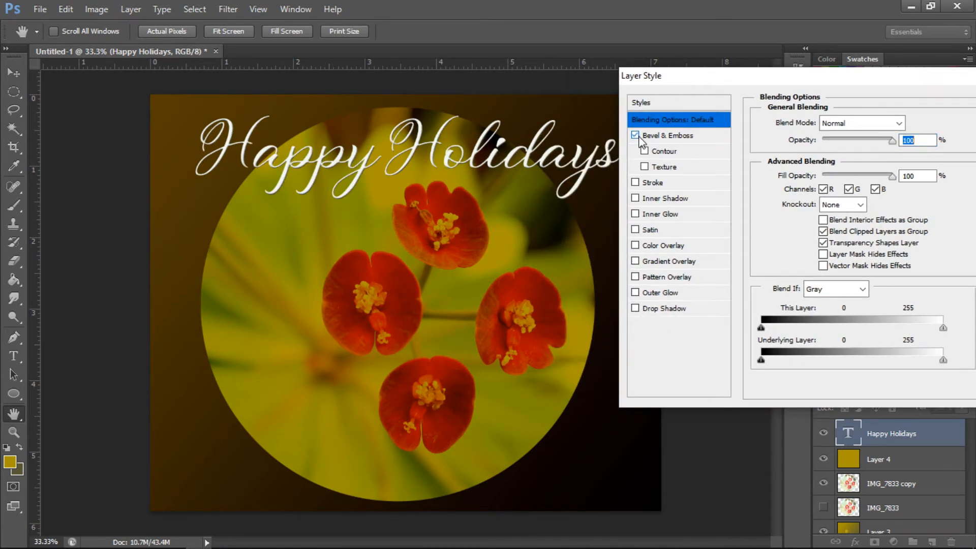
pyautogui.click(674, 135)
pyautogui.moveTo(827, 155); pyautogui.dragTo(832, 156)
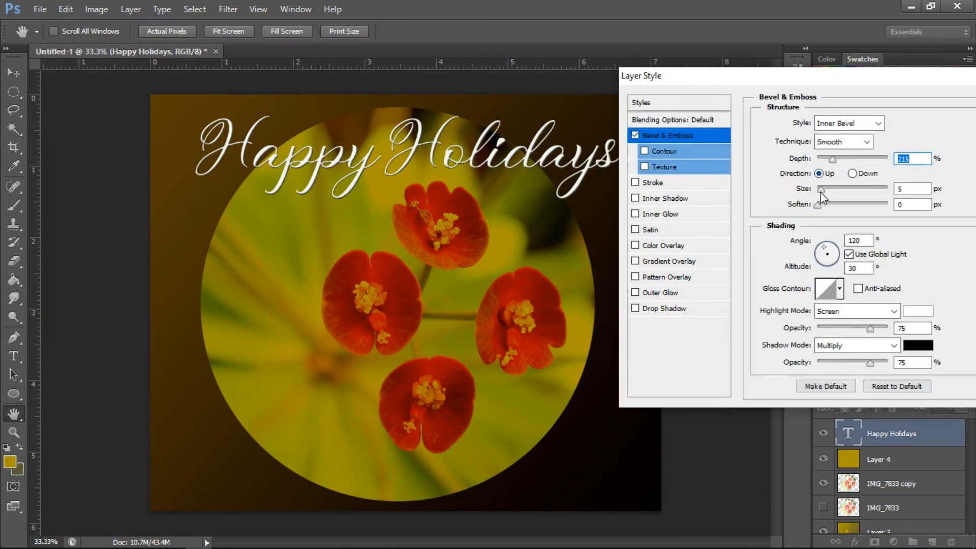
pyautogui.moveTo(820, 189); pyautogui.dragTo(832, 208)
pyautogui.click(634, 135)
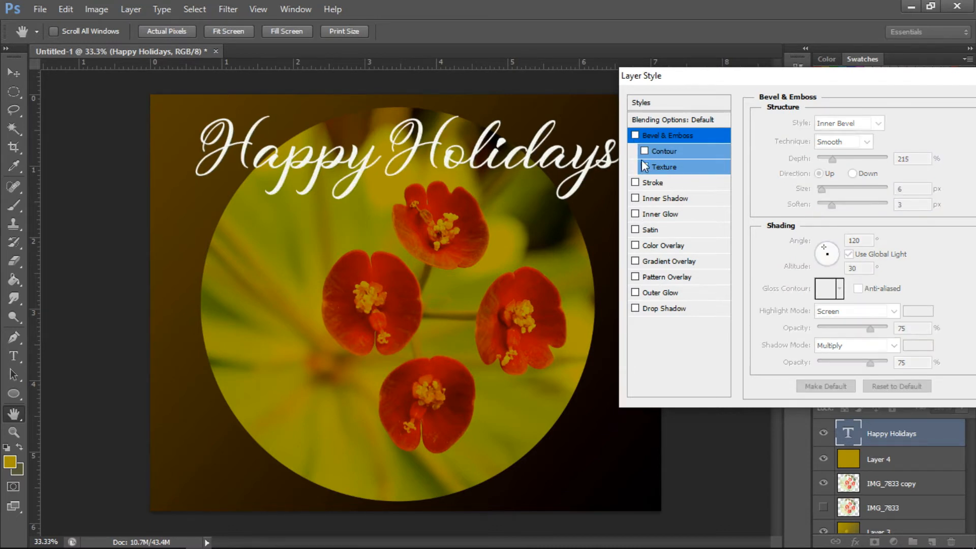
# Step: Apply a drop shadow to the Happy Holidays text with distance 8 px, spread 4% and size 18 px
pyautogui.click(635, 308)
pyautogui.click(670, 308)
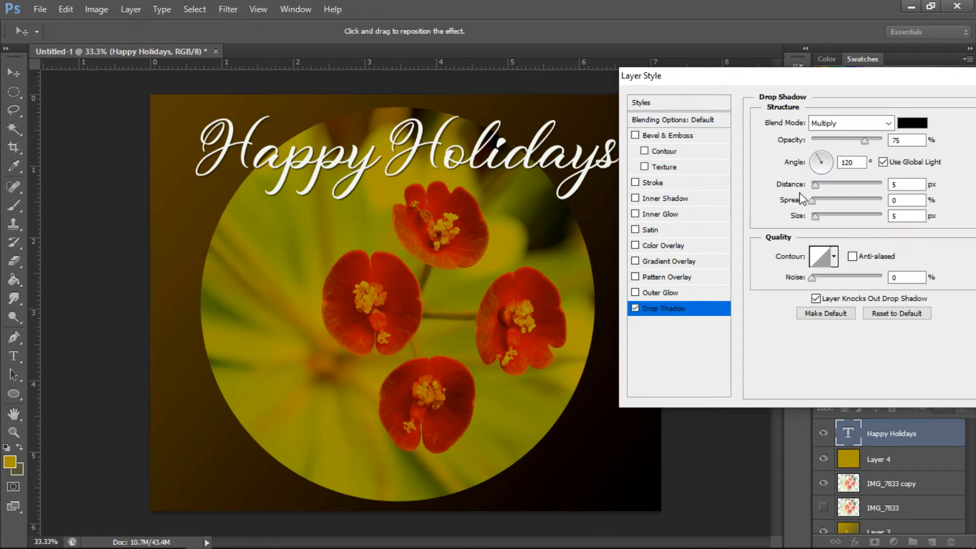
pyautogui.moveTo(815, 184); pyautogui.dragTo(822, 220)
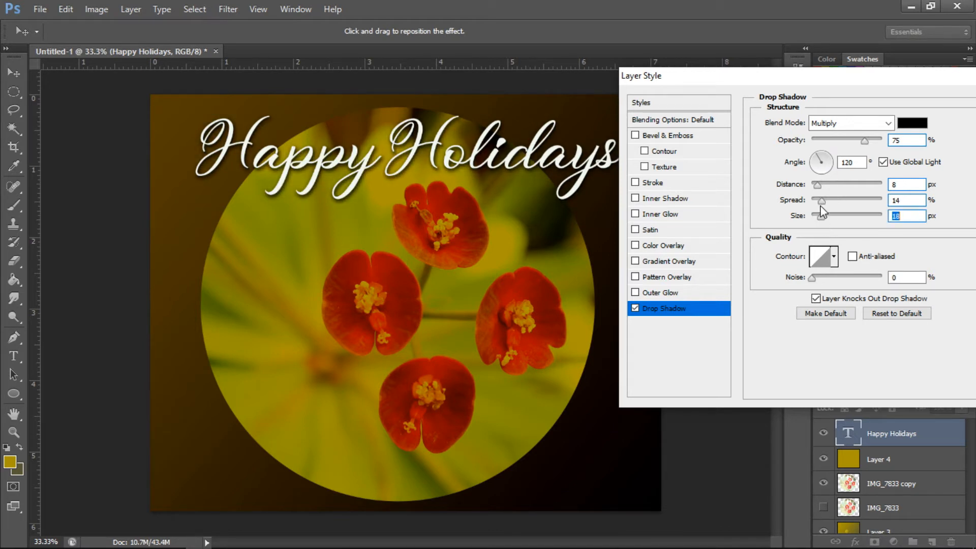
pyautogui.moveTo(820, 200); pyautogui.dragTo(814, 204)
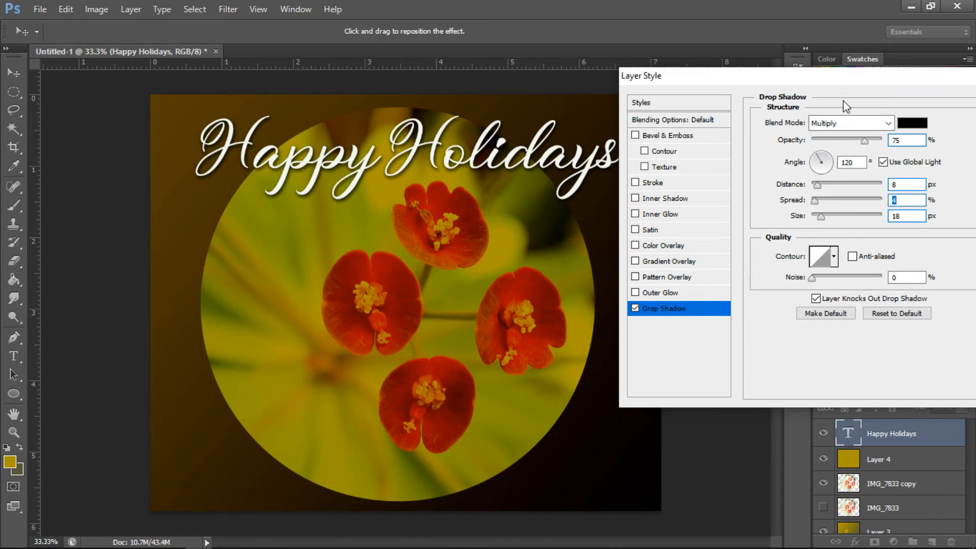
pyautogui.moveTo(851, 83); pyautogui.dragTo(758, 114)
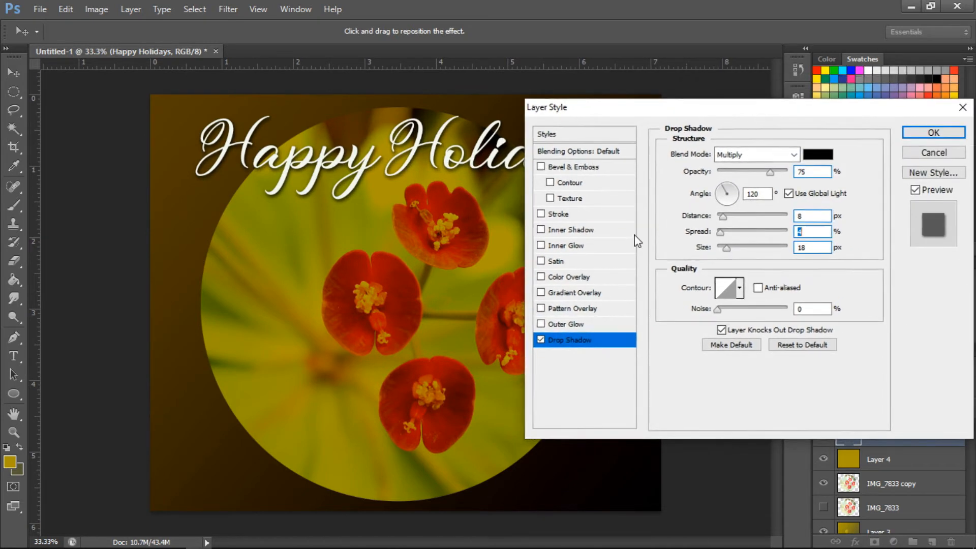
pyautogui.click(540, 324)
pyautogui.click(541, 324)
pyautogui.click(918, 136)
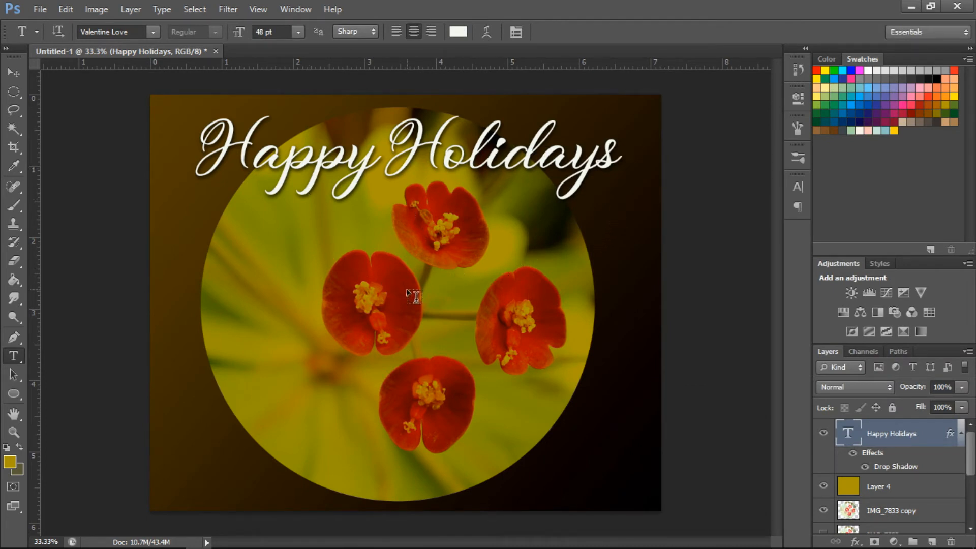
# Step: Add an exclamation mark after "Happy Holidays" in the text layer
pyautogui.click(12, 73)
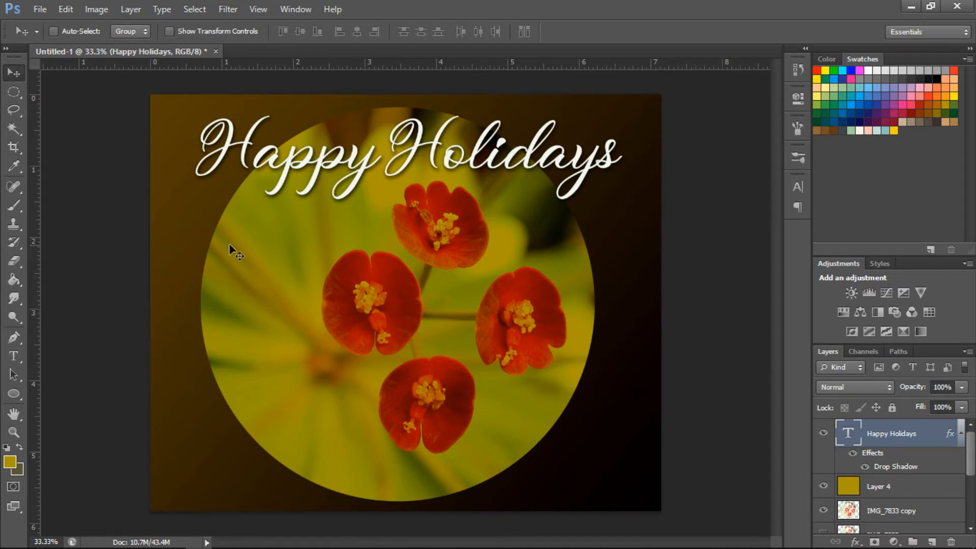
pyautogui.click(12, 357)
pyautogui.click(609, 137)
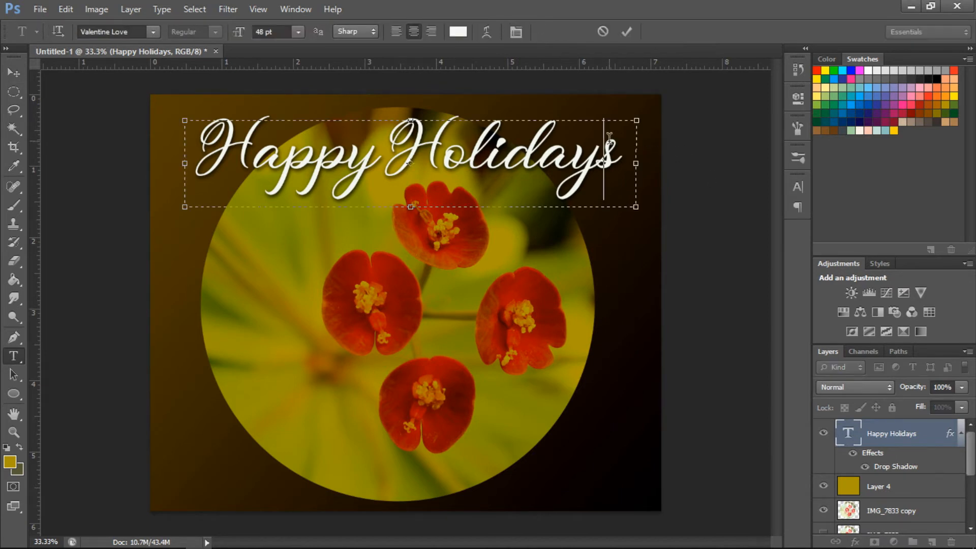
pyautogui.click(616, 134)
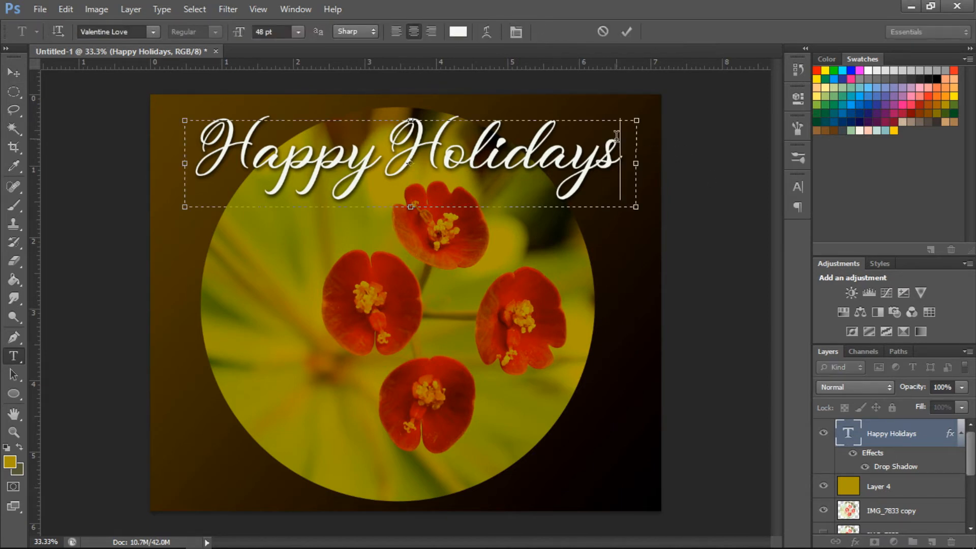
pyautogui.write('!')
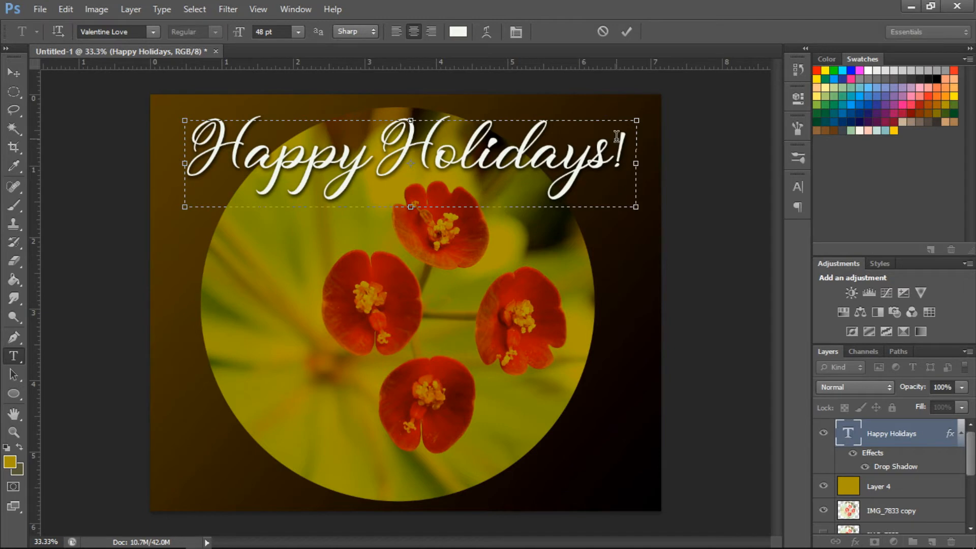
pyautogui.click(13, 72)
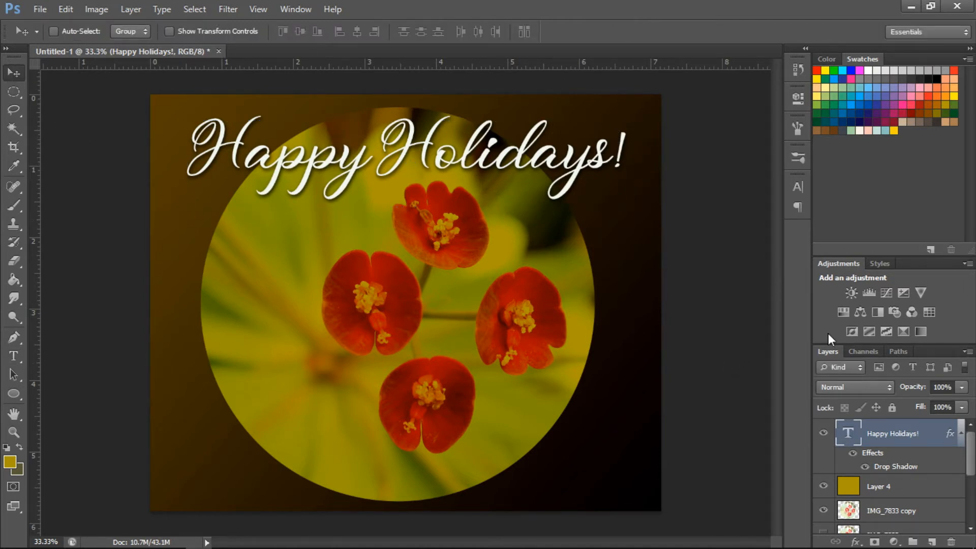
# Step: Move the "Happy Holidays!" text down across the middle of the flower circle with the Move tool
pyautogui.moveTo(968, 460)
pyautogui.mouseDown()
pyautogui.moveTo(972, 526)
pyautogui.moveTo(972, 453)
pyautogui.mouseUp()
pyautogui.click(11, 357)
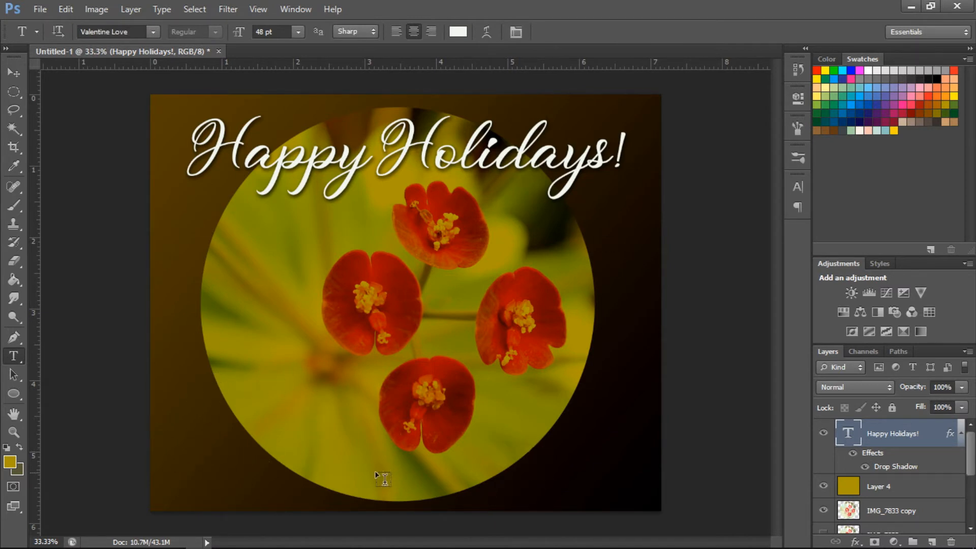
pyautogui.click(14, 74)
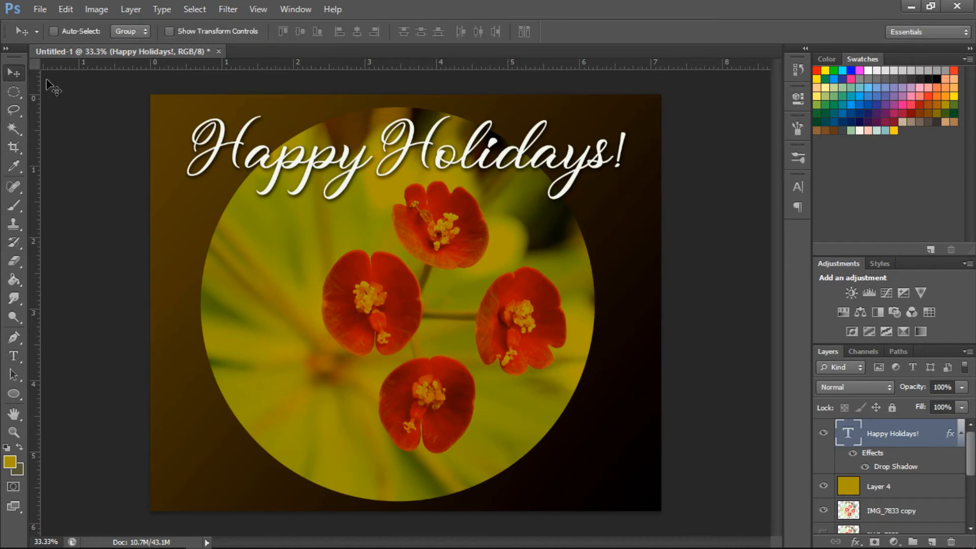
pyautogui.moveTo(438, 155); pyautogui.dragTo(434, 318)
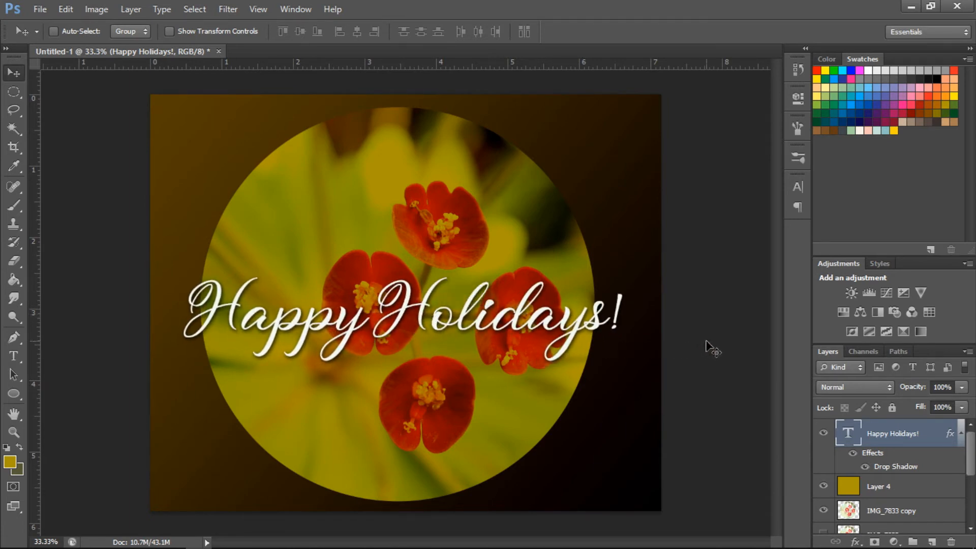
pyautogui.moveTo(552, 326); pyautogui.dragTo(557, 285)
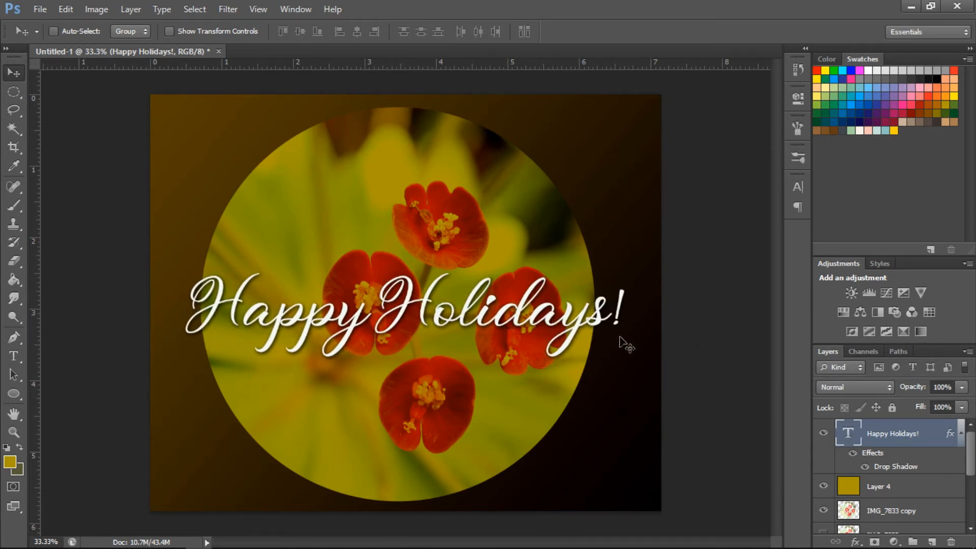
# Step: Refill Layer 4 with the Paint Bucket tool, trying a purple-magenta swatch and a dark red one
pyautogui.click(895, 496)
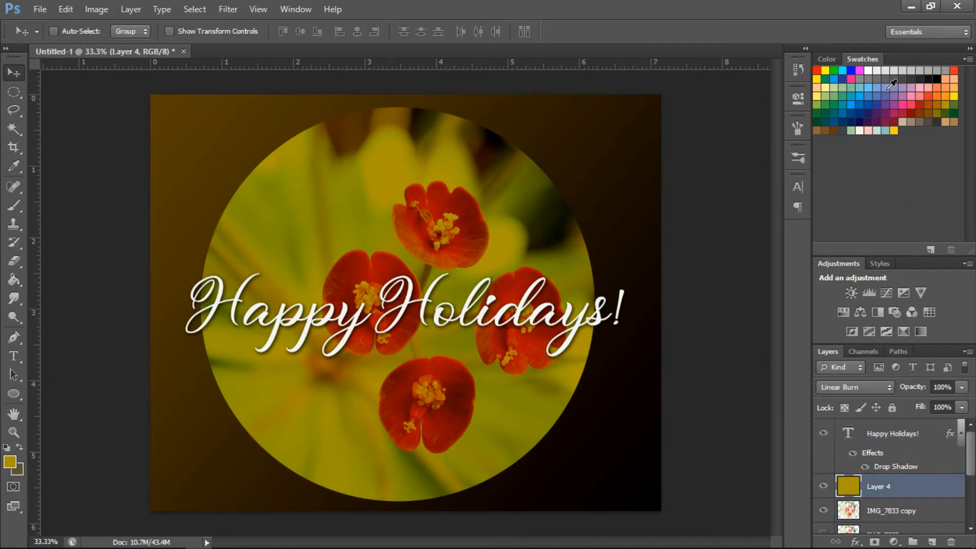
pyautogui.click(900, 97)
pyautogui.click(14, 280)
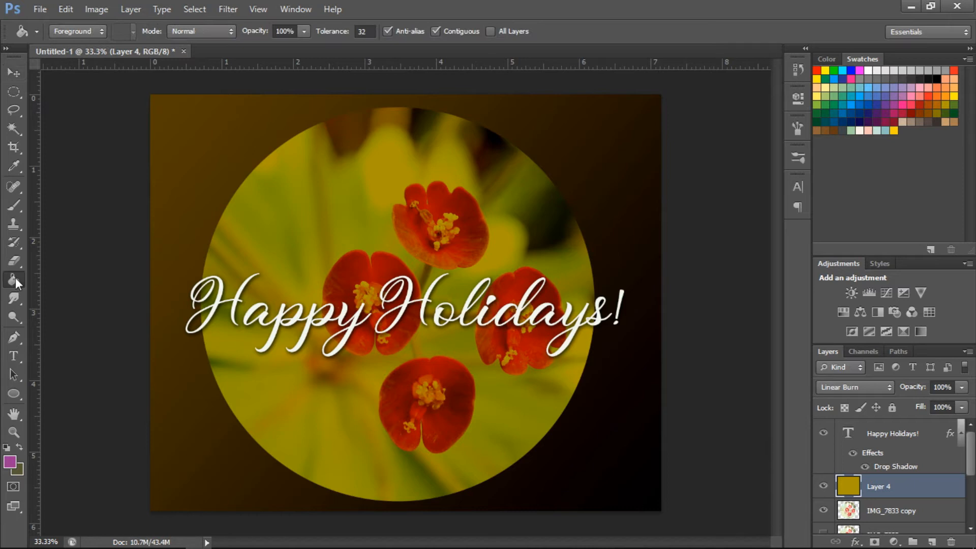
pyautogui.click(365, 242)
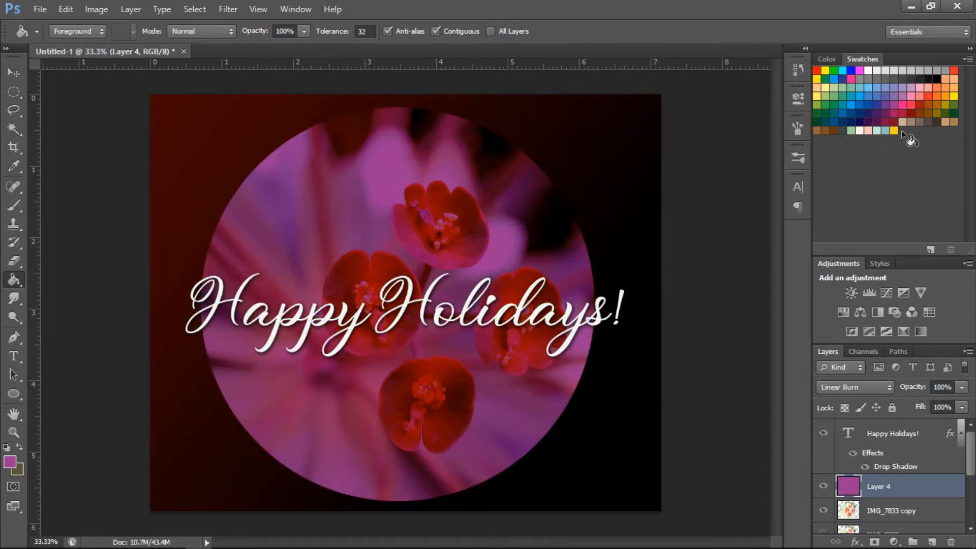
pyautogui.click(924, 99)
pyautogui.click(473, 249)
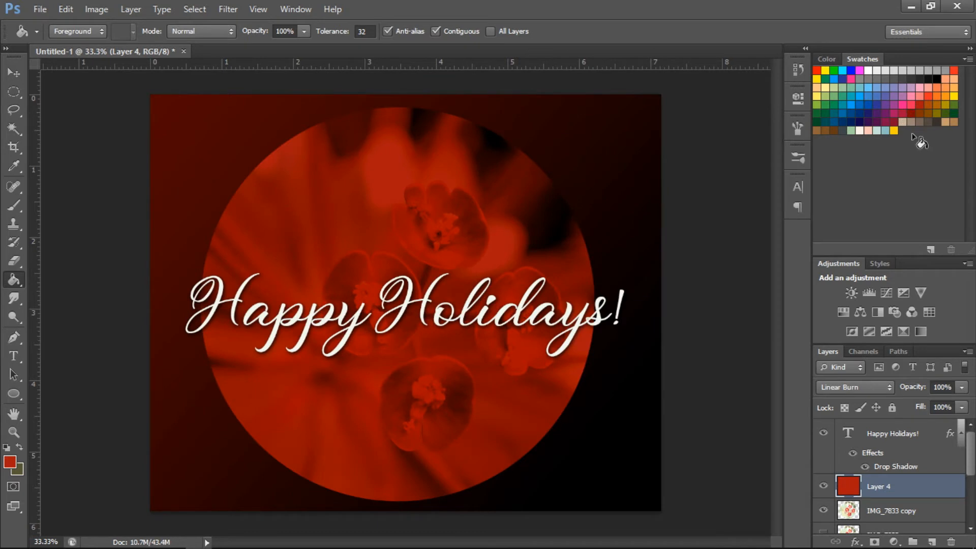
# Step: Try coral, light salmon and gold swatch colors as the fill of Layer 4, ending with orange
pyautogui.click(919, 89)
pyautogui.click(488, 234)
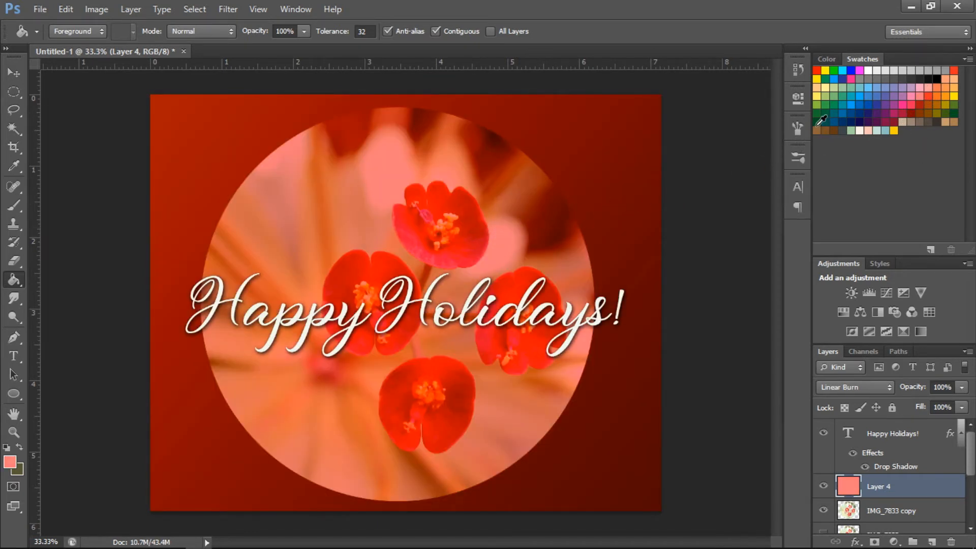
pyautogui.click(931, 88)
pyautogui.click(414, 246)
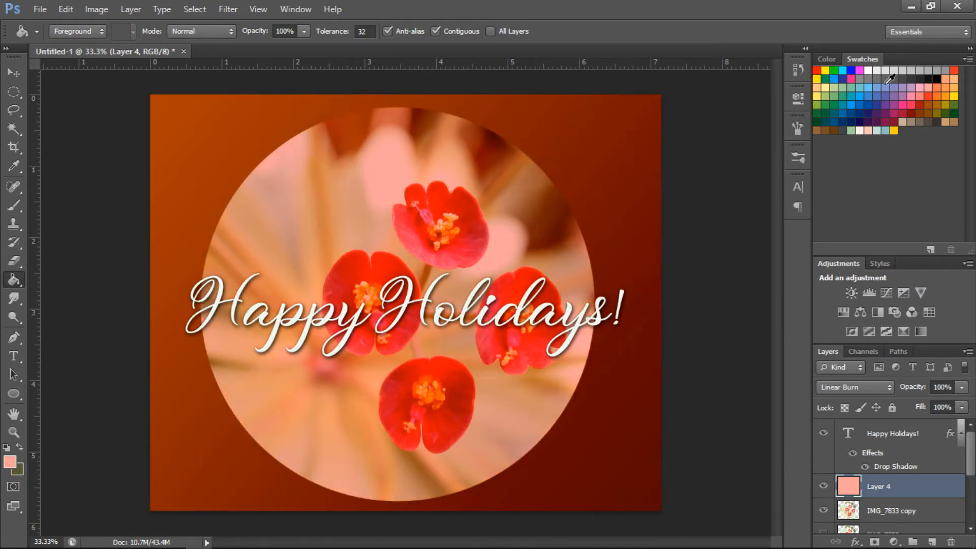
pyautogui.click(950, 102)
pyautogui.click(647, 200)
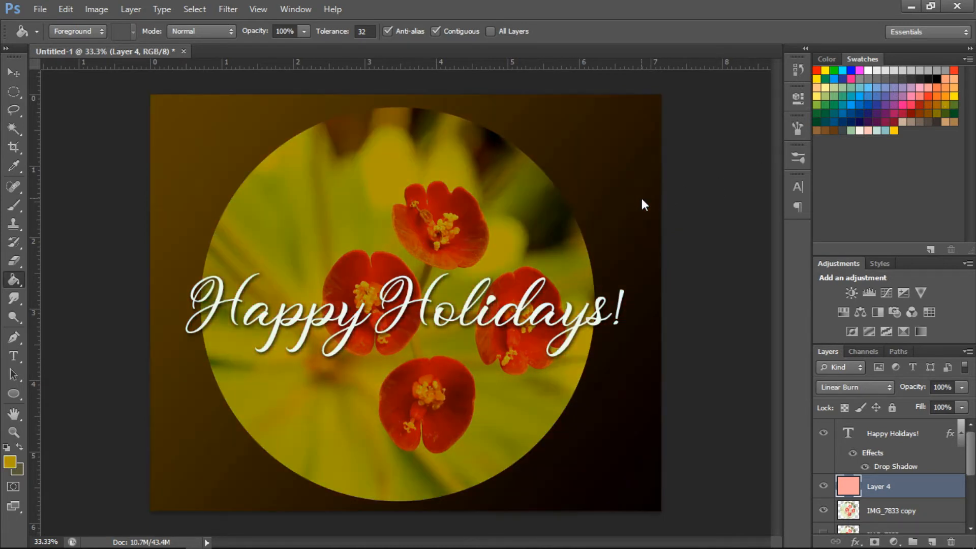
pyautogui.click(946, 97)
pyautogui.click(484, 242)
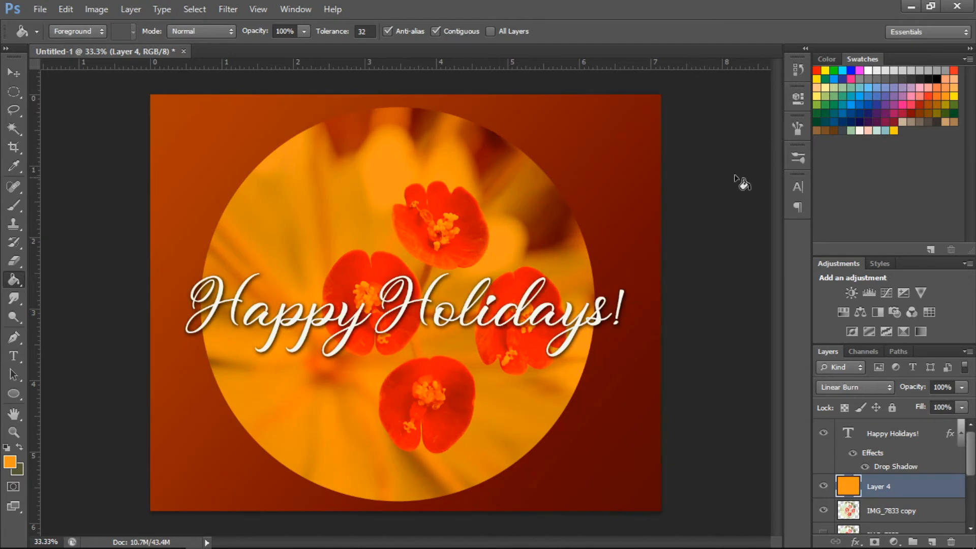
# Step: Try a rosy red swatch and a red-orange one as the Paint Bucket fill of Layer 4
pyautogui.click(914, 100)
pyautogui.click(450, 276)
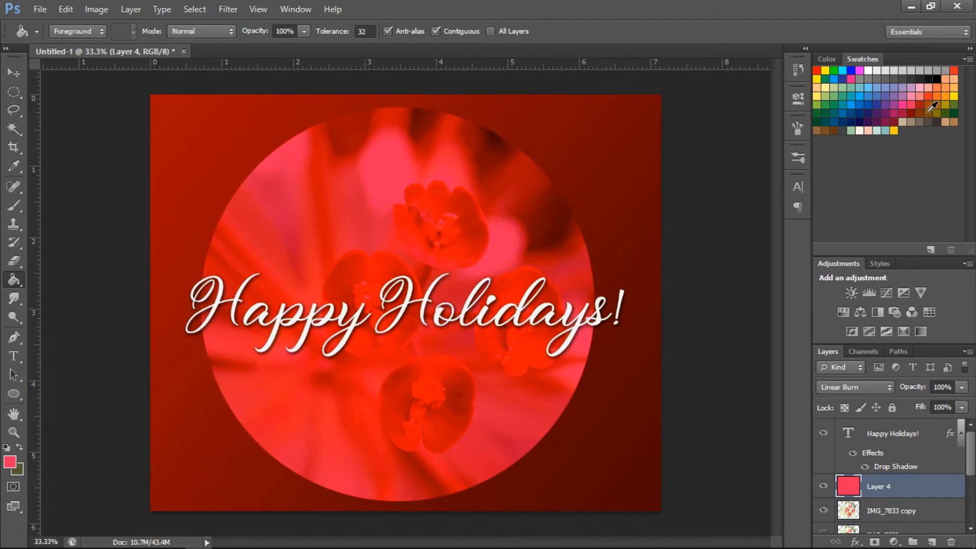
pyautogui.click(930, 94)
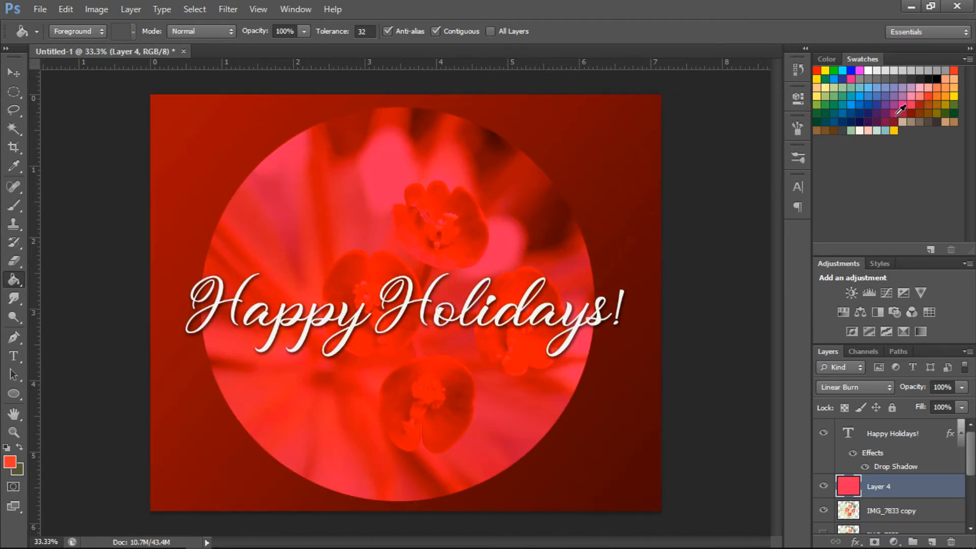
pyautogui.click(532, 219)
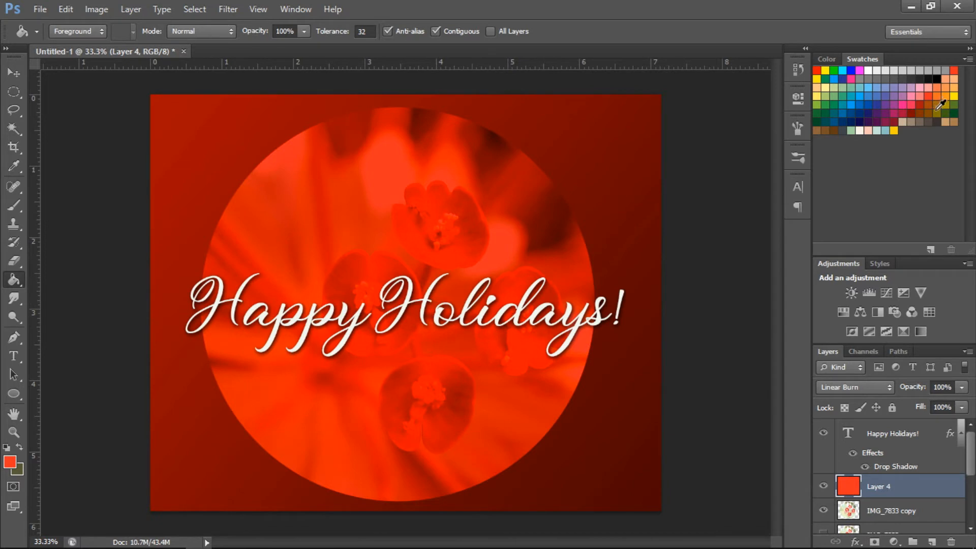
# Step: Fill Layer 4 with a light pink swatch and set the layer's opacity to 73%
pyautogui.click(906, 103)
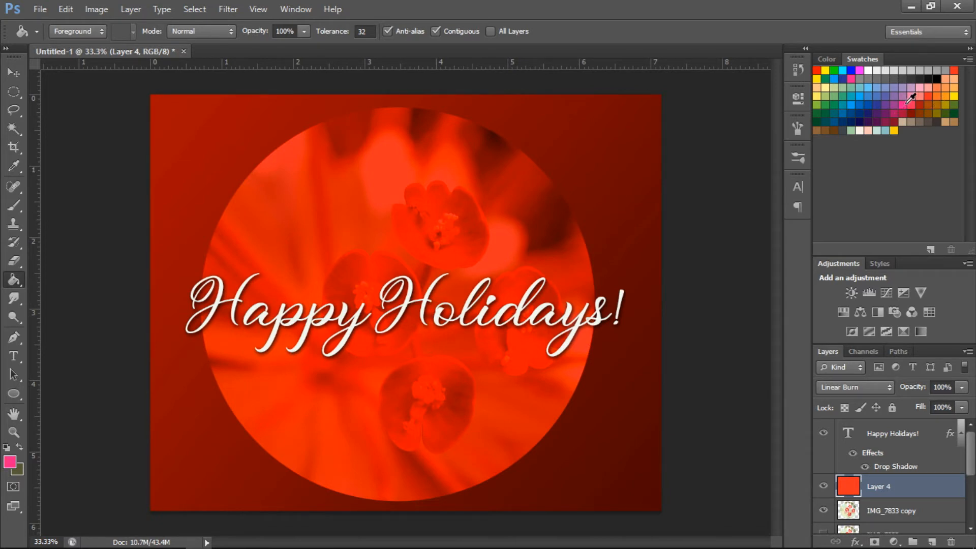
pyautogui.click(912, 92)
pyautogui.click(603, 192)
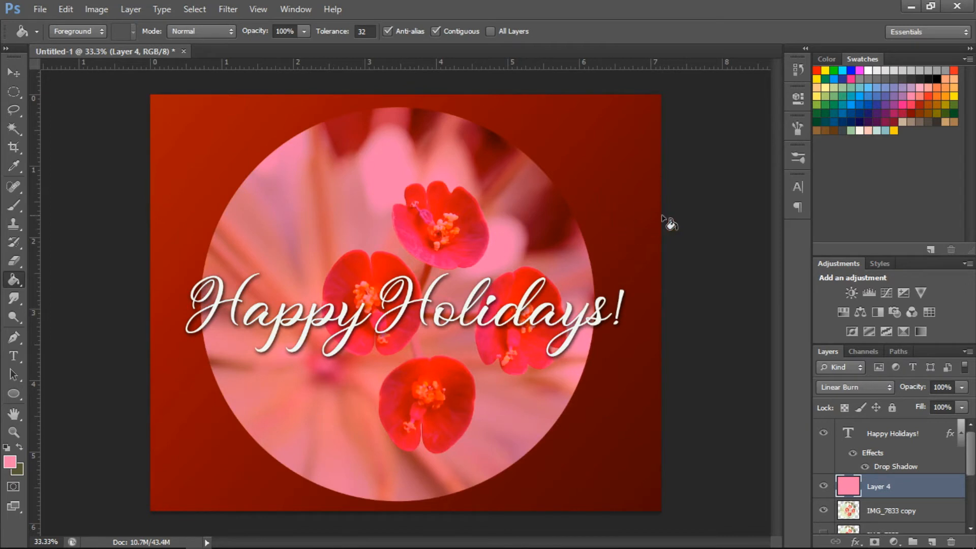
pyautogui.click(961, 388)
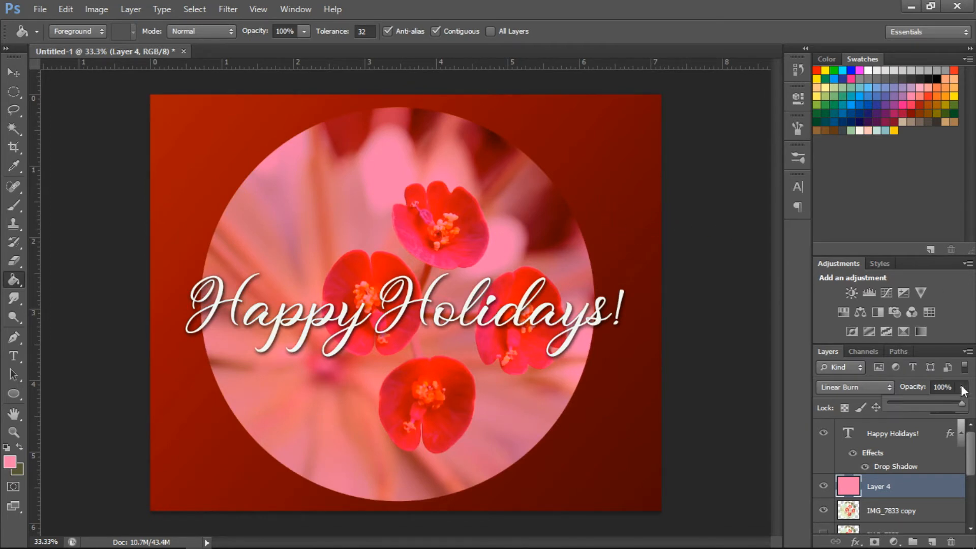
pyautogui.moveTo(951, 407); pyautogui.dragTo(932, 410)
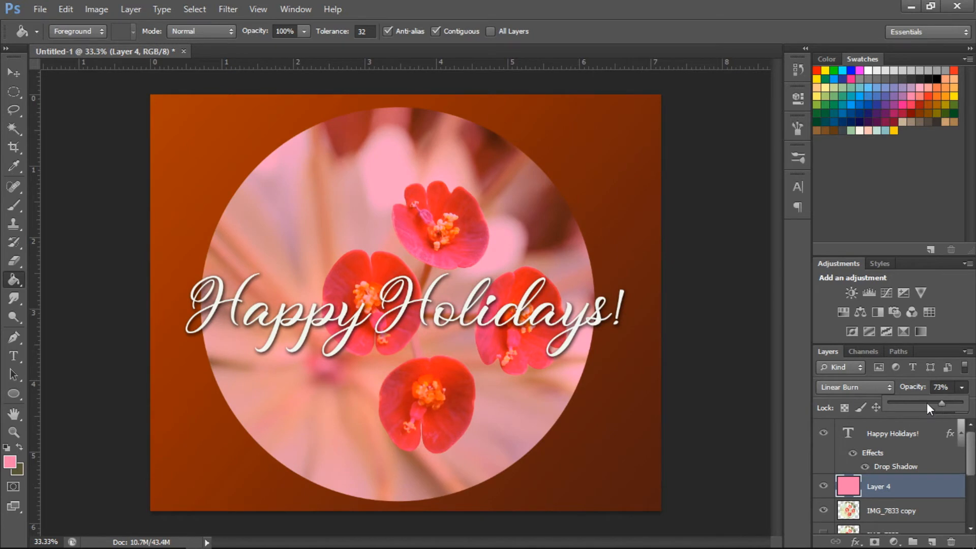
pyautogui.click(11, 73)
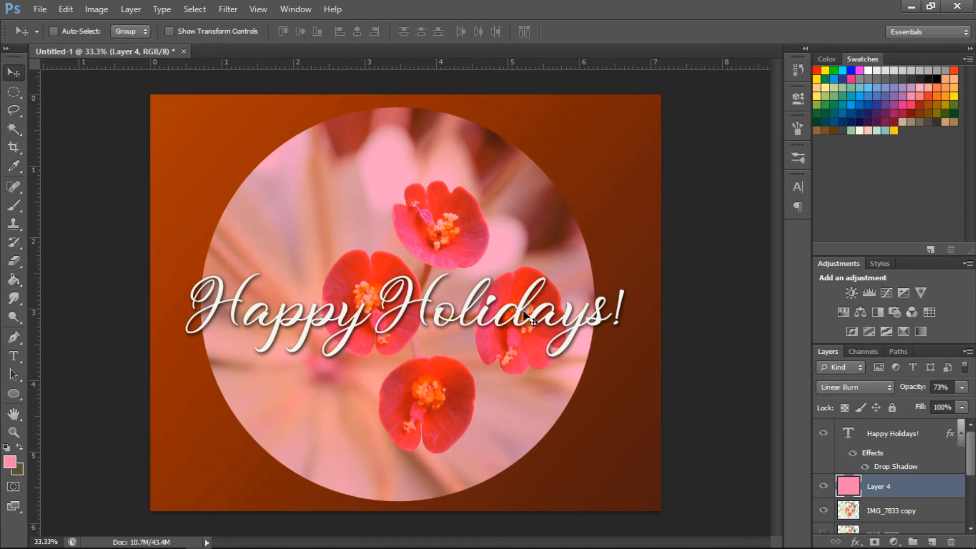
pyautogui.moveTo(536, 319); pyautogui.dragTo(537, 317)
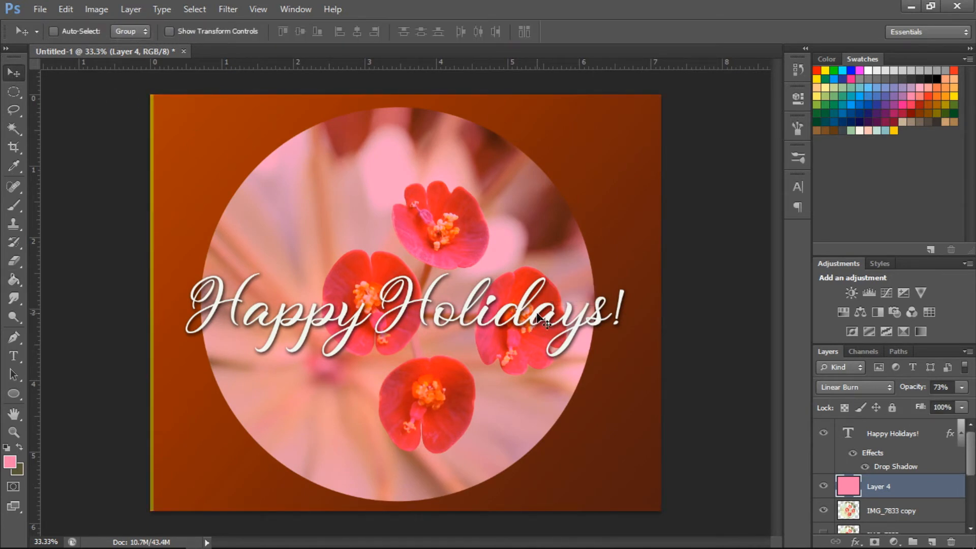
pyautogui.hotkey('ctrl', 'z')
# Step: Deselect all layers and draw three small pink circles in the canvas's upper-left corner area with the Ellipse tool
pyautogui.keyDown('ctrl'); pyautogui.click(752, 276); pyautogui.keyUp('ctrl')
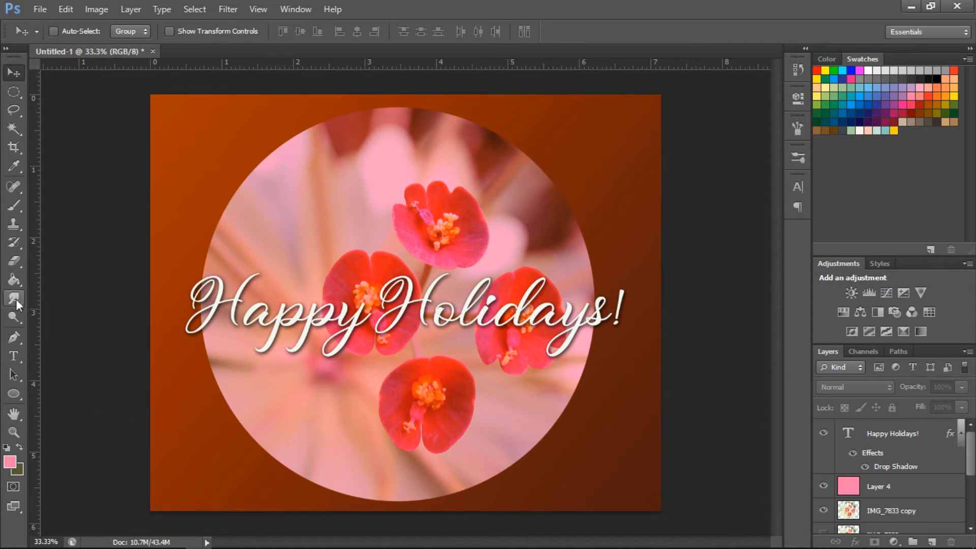
pyautogui.click(19, 374)
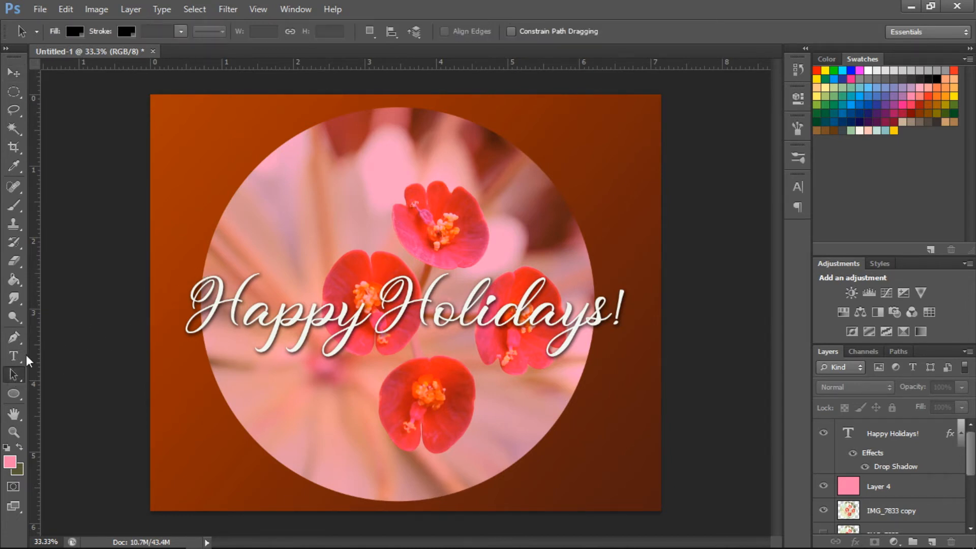
pyautogui.click(15, 398)
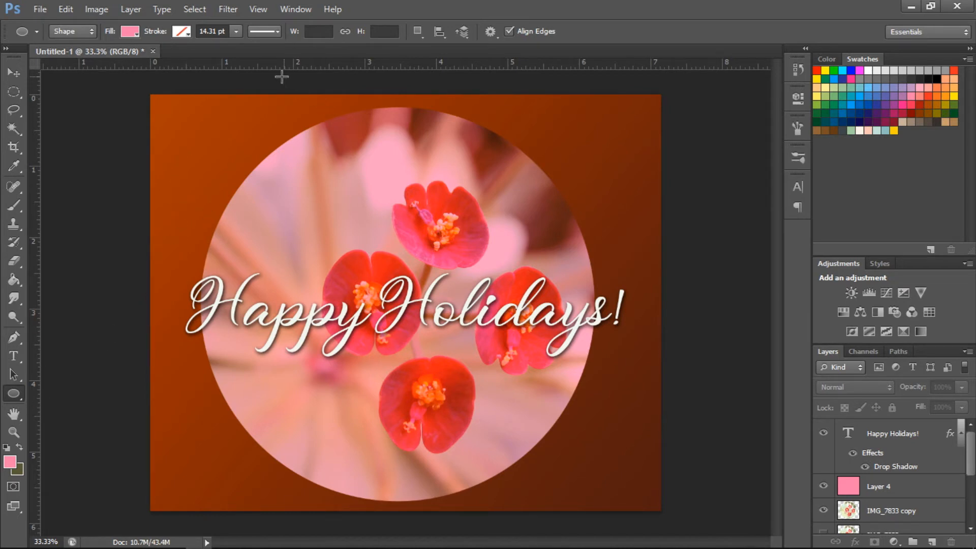
pyautogui.moveTo(160, 123)
pyautogui.mouseDown()
pyautogui.moveTo(184, 151)
pyautogui.moveTo(179, 142)
pyautogui.mouseUp()
pyautogui.moveTo(261, 101); pyautogui.dragTo(274, 114)
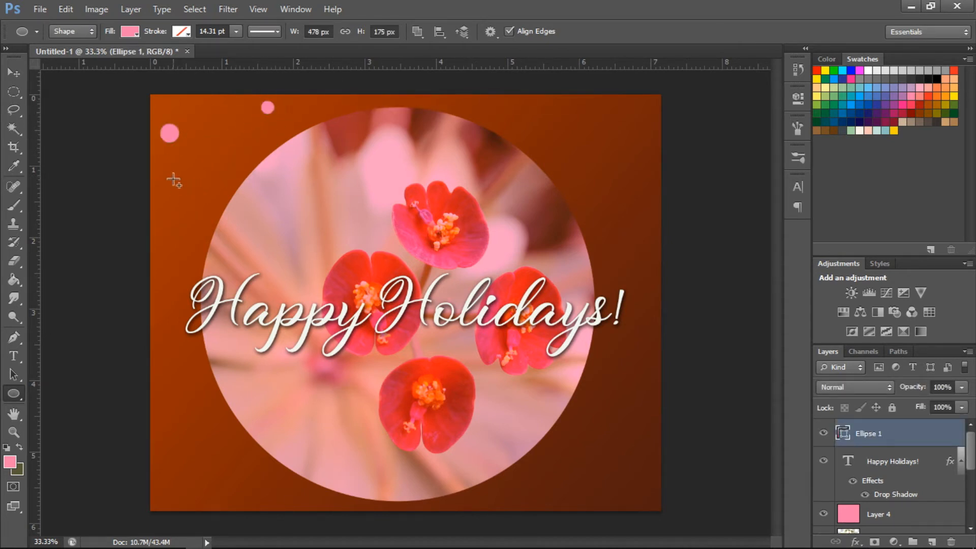
pyautogui.moveTo(191, 177); pyautogui.dragTo(214, 201)
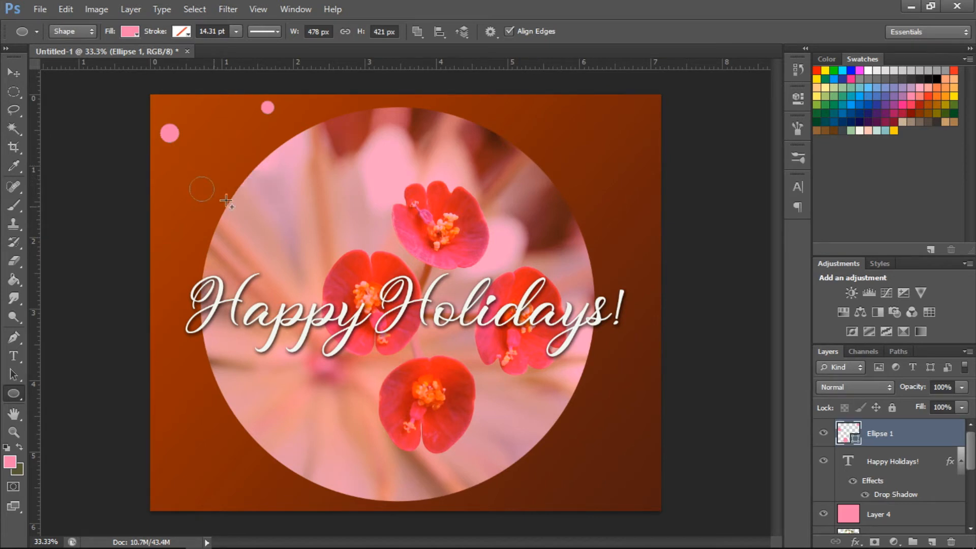
# Step: Draw five more pink circles of varying sizes down the right side of the canvas, outside the flower circle
pyautogui.moveTo(565, 114); pyautogui.dragTo(591, 140)
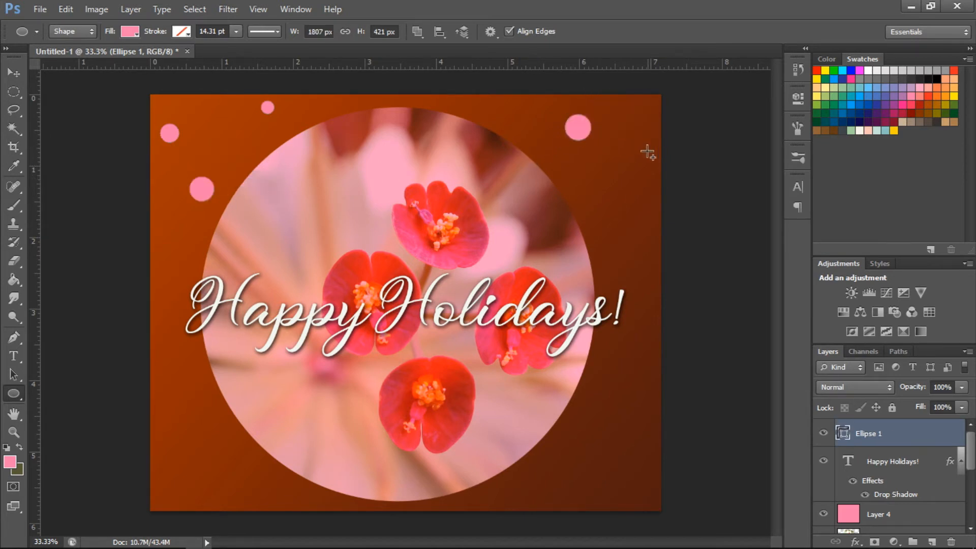
pyautogui.moveTo(627, 168); pyautogui.dragTo(641, 181)
pyautogui.moveTo(611, 235); pyautogui.dragTo(629, 263)
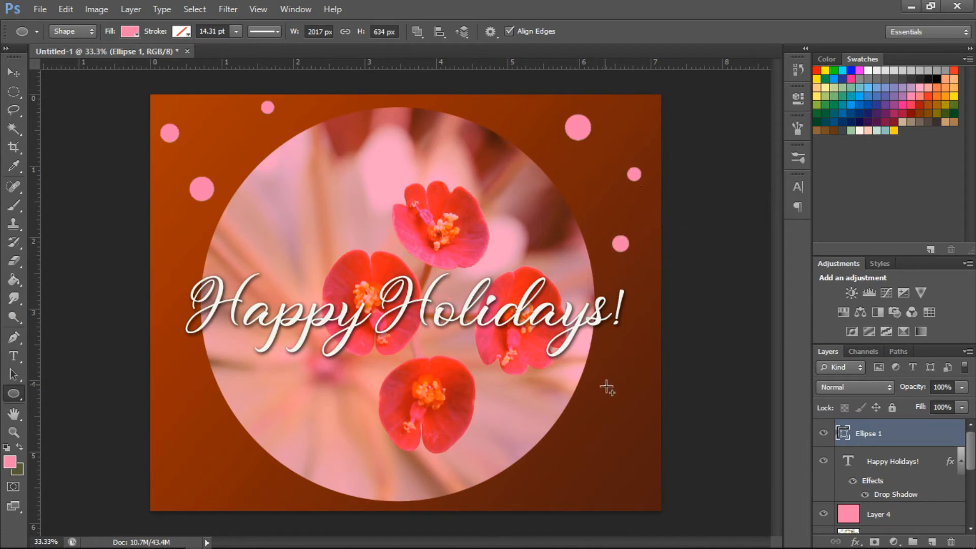
pyautogui.moveTo(605, 387); pyautogui.dragTo(624, 407)
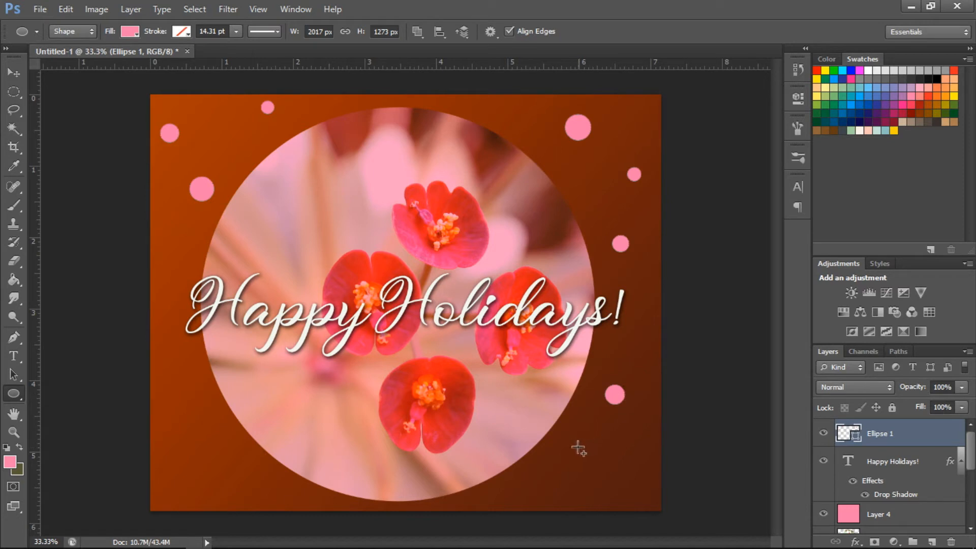
pyautogui.moveTo(577, 448); pyautogui.dragTo(589, 469)
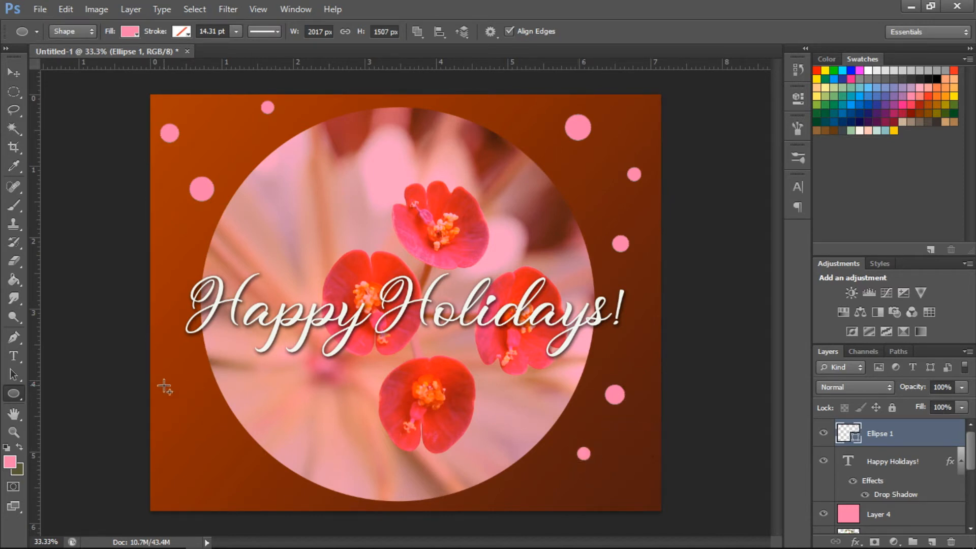
# Step: Add two pink circles in the canvas's lower-left area and three smaller ones in its upper-right area
pyautogui.moveTo(163, 386); pyautogui.dragTo(191, 404)
pyautogui.moveTo(187, 456); pyautogui.dragTo(210, 475)
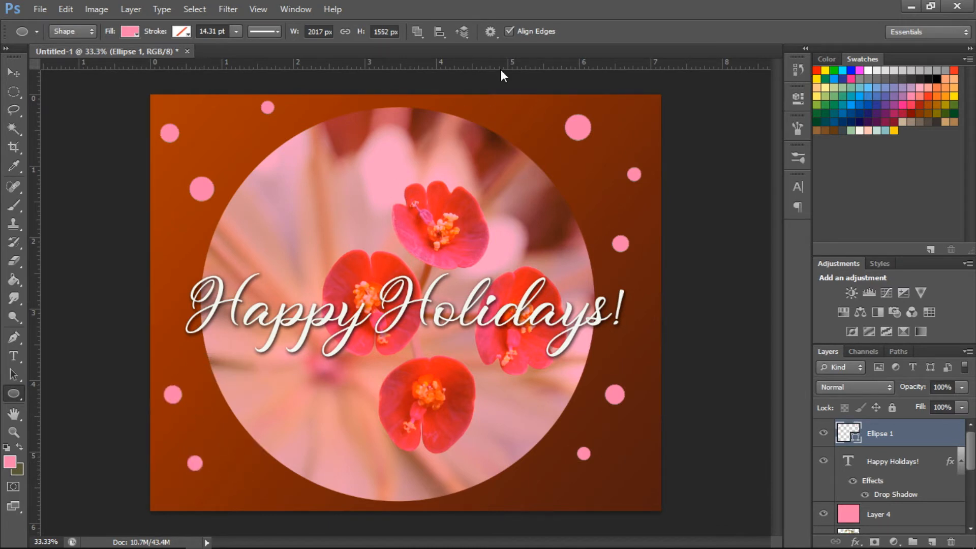
pyautogui.moveTo(521, 114); pyautogui.dragTo(537, 131)
pyautogui.moveTo(582, 178); pyautogui.dragTo(589, 183)
pyautogui.moveTo(629, 111); pyautogui.dragTo(641, 122)
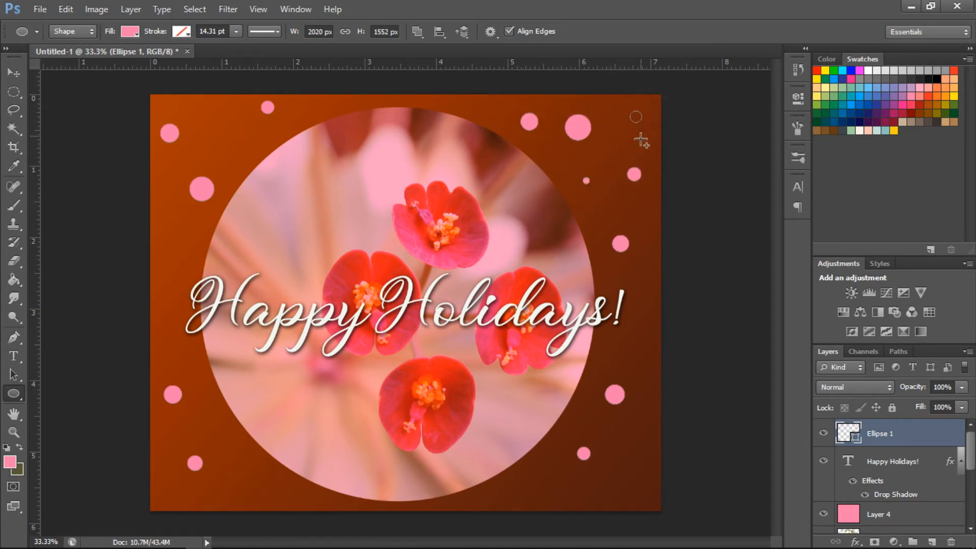
# Step: Add pink circles near the lower-right corner, at the left edge and along the lower left, and rasterize the Ellipse 1 layer
pyautogui.moveTo(618, 466); pyautogui.dragTo(630, 477)
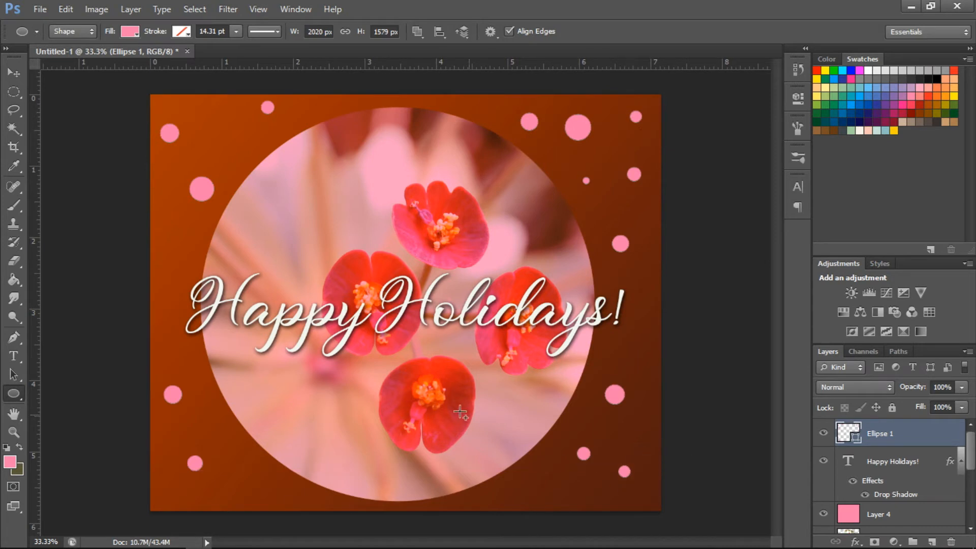
pyautogui.moveTo(165, 256); pyautogui.dragTo(179, 269)
pyautogui.moveTo(255, 481); pyautogui.dragTo(277, 502)
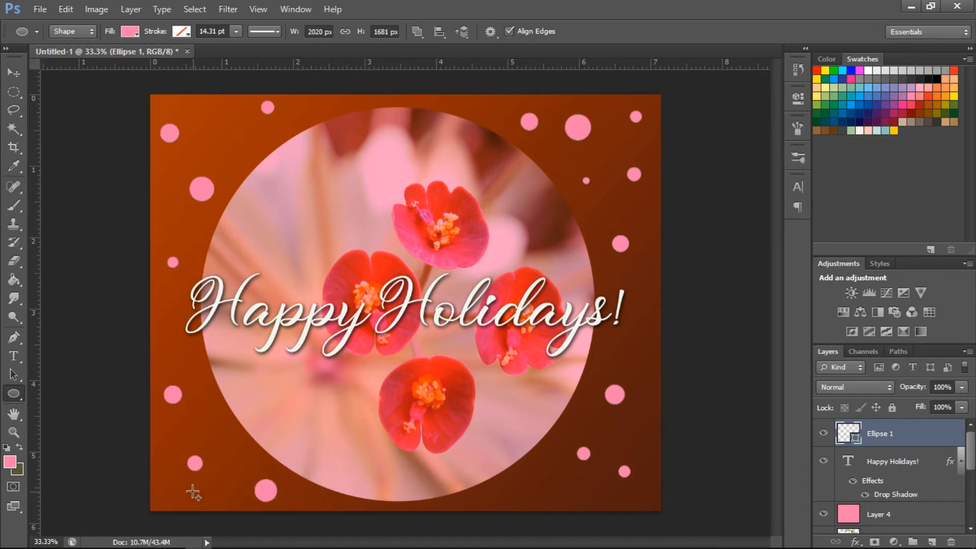
pyautogui.moveTo(171, 488); pyautogui.dragTo(184, 496)
pyautogui.rightClick(893, 431)
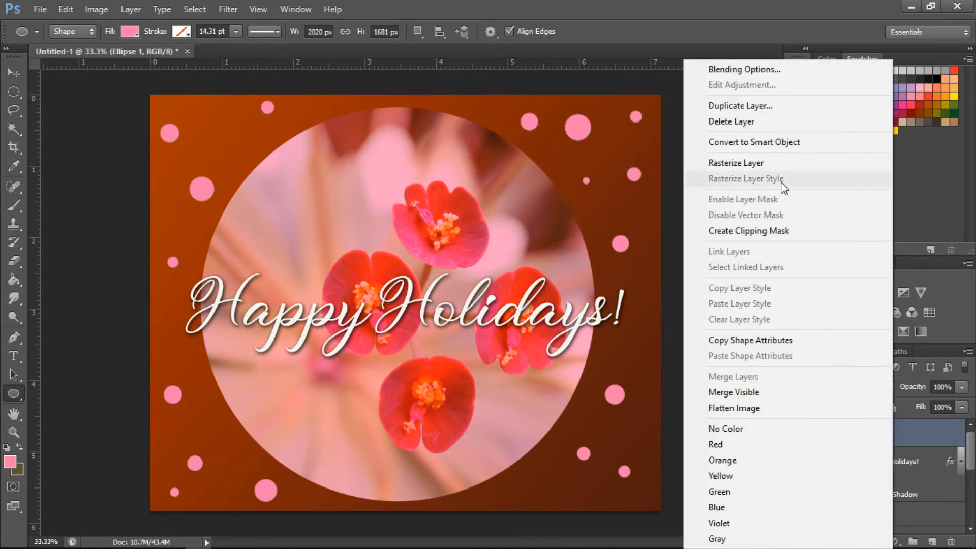
pyautogui.click(773, 162)
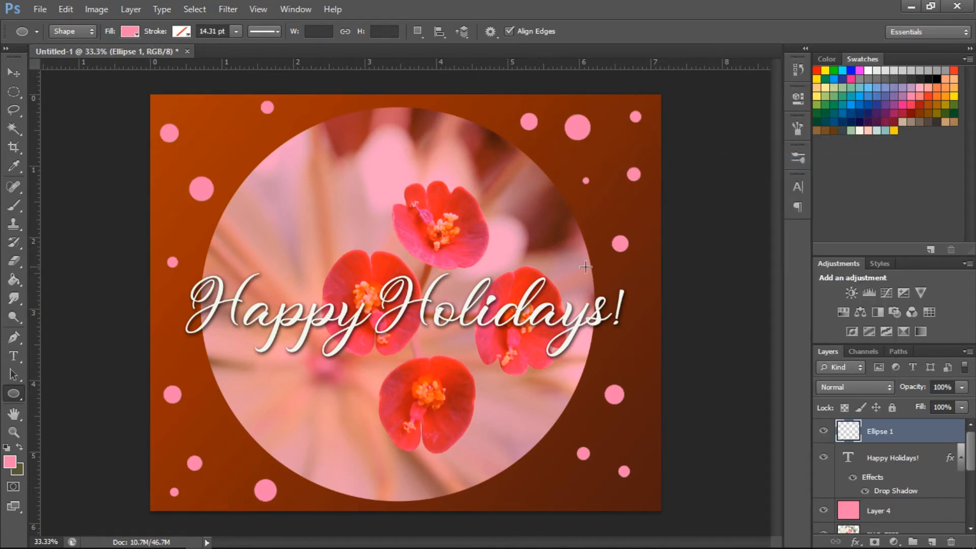
# Step: Browse the preset shapes available for the Custom Shape tool
pyautogui.click(17, 391)
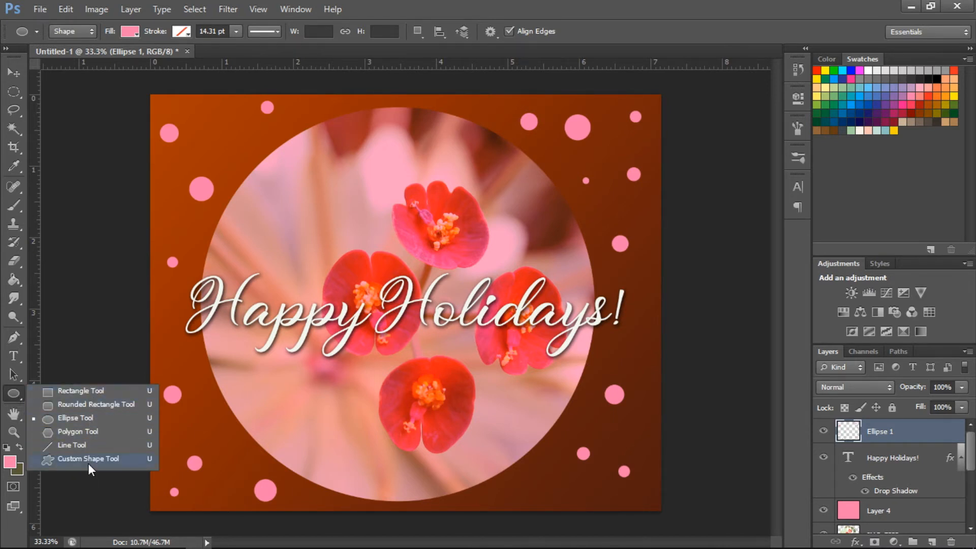
pyautogui.click(87, 456)
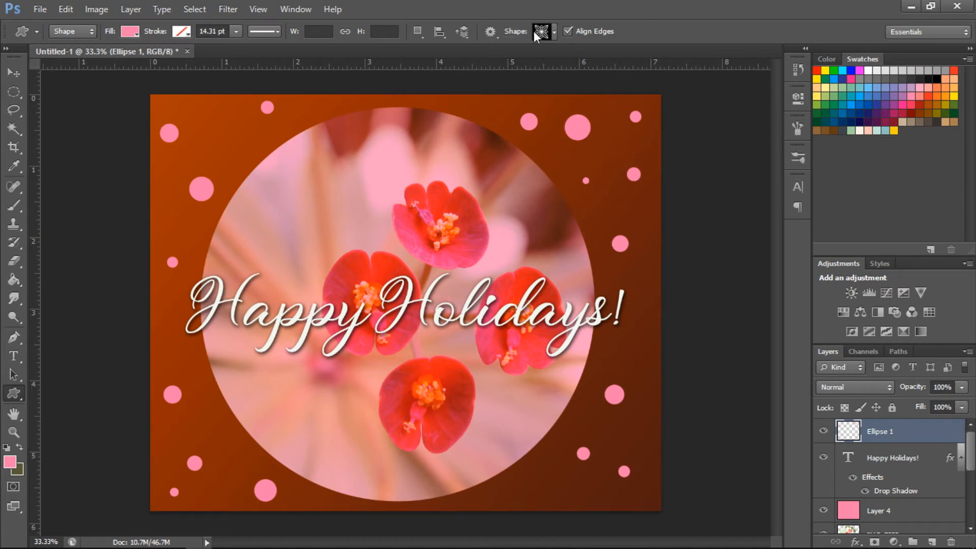
pyautogui.click(554, 31)
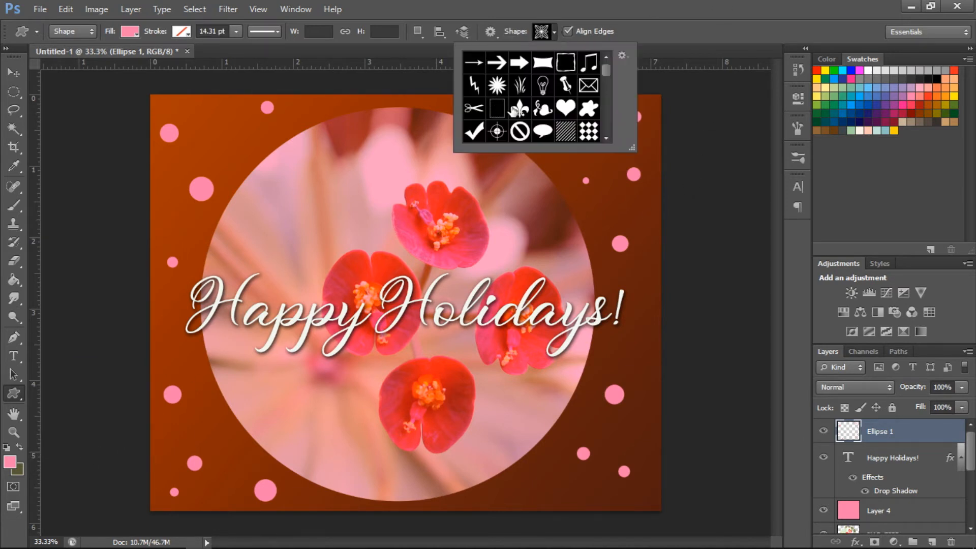
pyautogui.moveTo(605, 69)
pyautogui.mouseDown()
pyautogui.moveTo(606, 127)
pyautogui.moveTo(602, 53)
pyautogui.mouseUp()
pyautogui.click(554, 31)
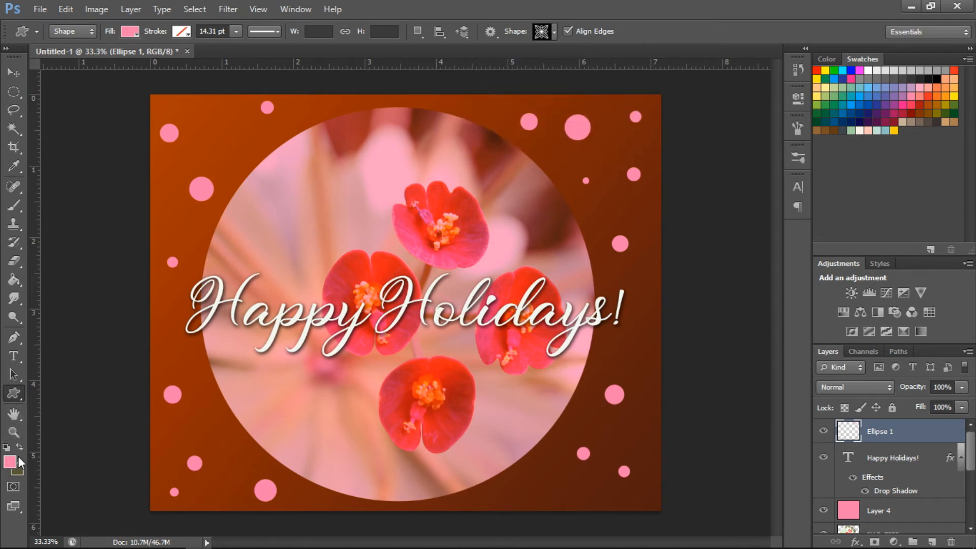
# Step: Select the "Happy Holidays!" layer and examine the lettering at 100% with the Hand tool, returning to the 33.3% view
pyautogui.click(20, 416)
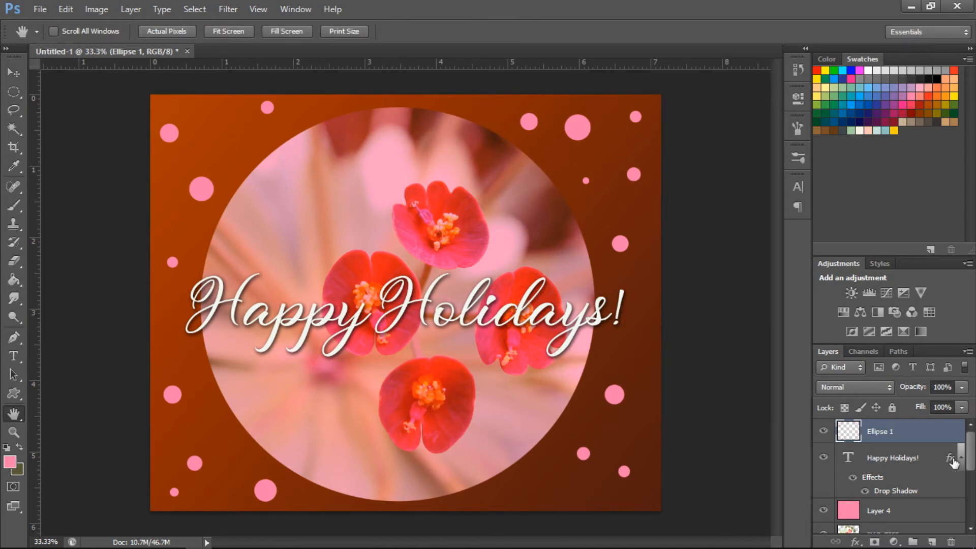
pyautogui.click(889, 463)
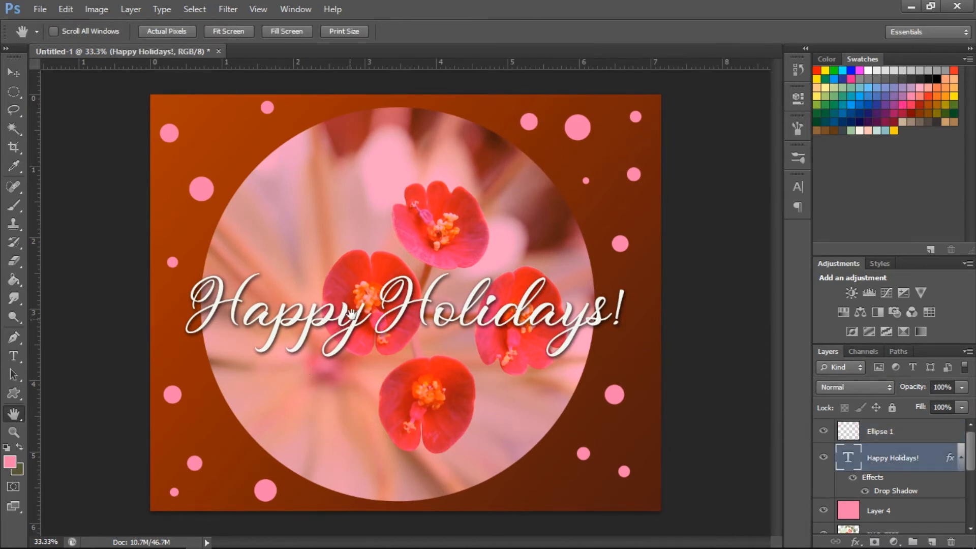
pyautogui.keyDown('ctrl'); pyautogui.click(373, 302); pyautogui.keyUp('ctrl')
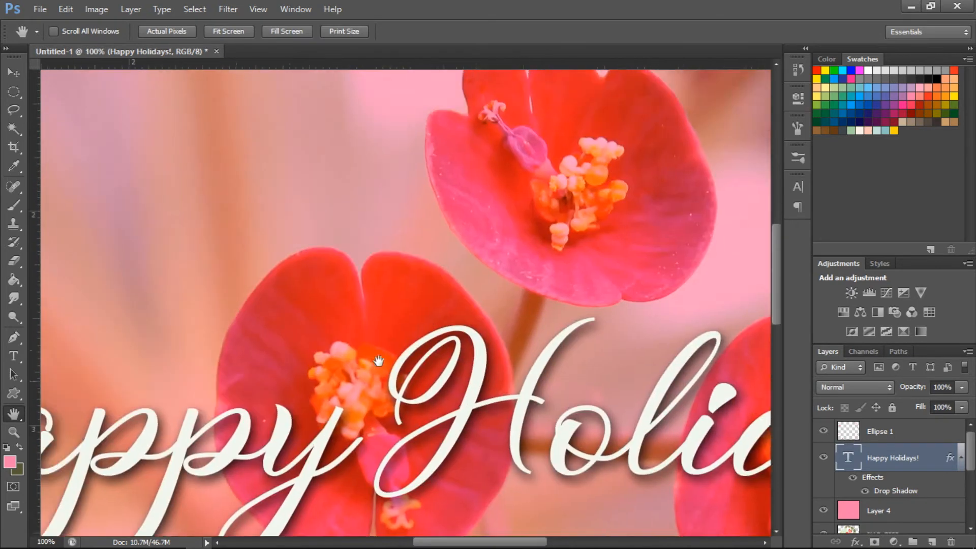
pyautogui.moveTo(379, 360); pyautogui.dragTo(366, 300)
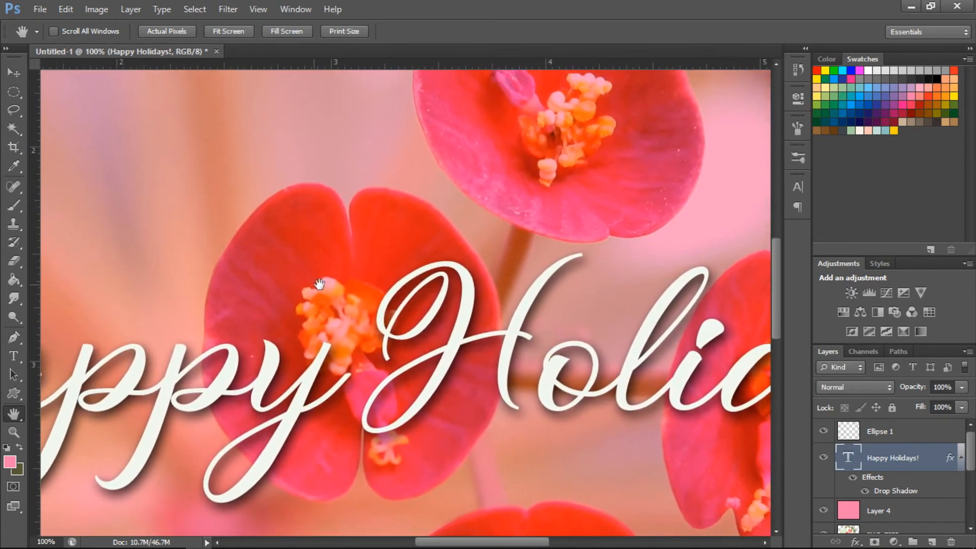
pyautogui.hotkey('ctrl', '-')
pyautogui.hotkey('ctrl', '-')
pyautogui.hotkey('ctrl', '-')
pyautogui.hotkey('ctrl', '-')
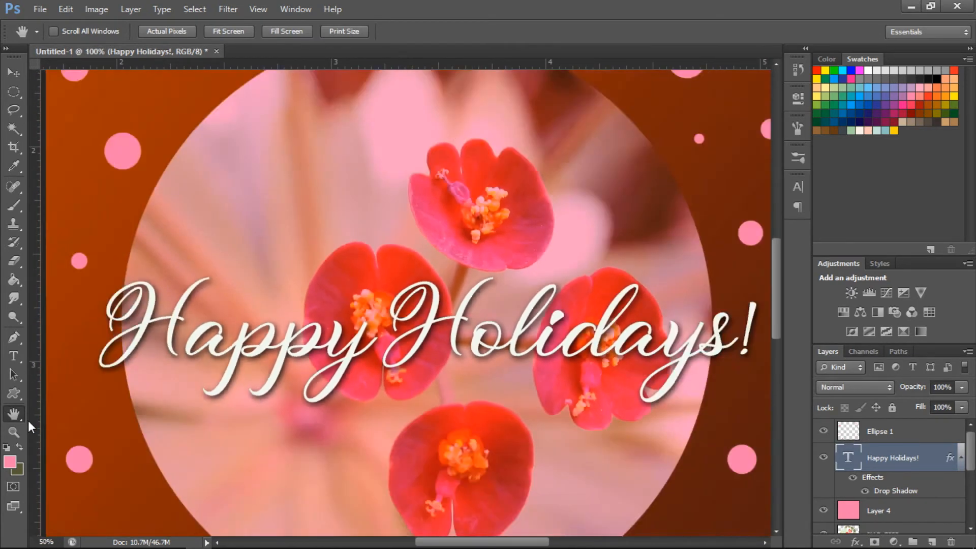
pyautogui.hotkey('ctrl', '+')
pyautogui.hotkey('ctrl', '+')
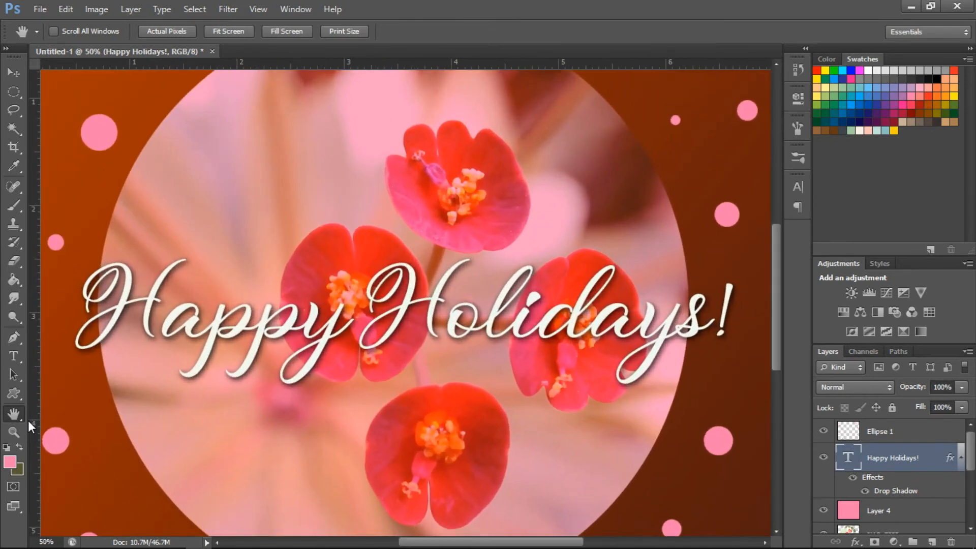
pyautogui.hotkey('ctrl', '-')
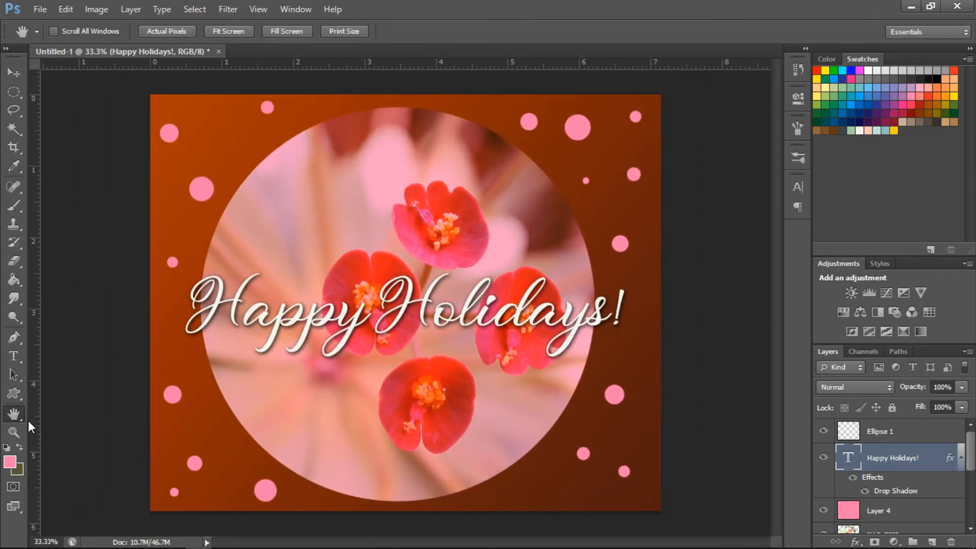
# Step: Inspect the foreground color in the Color Picker and its RGB sliders, and choose a salmon swatch as the foreground color
pyautogui.click(10, 463)
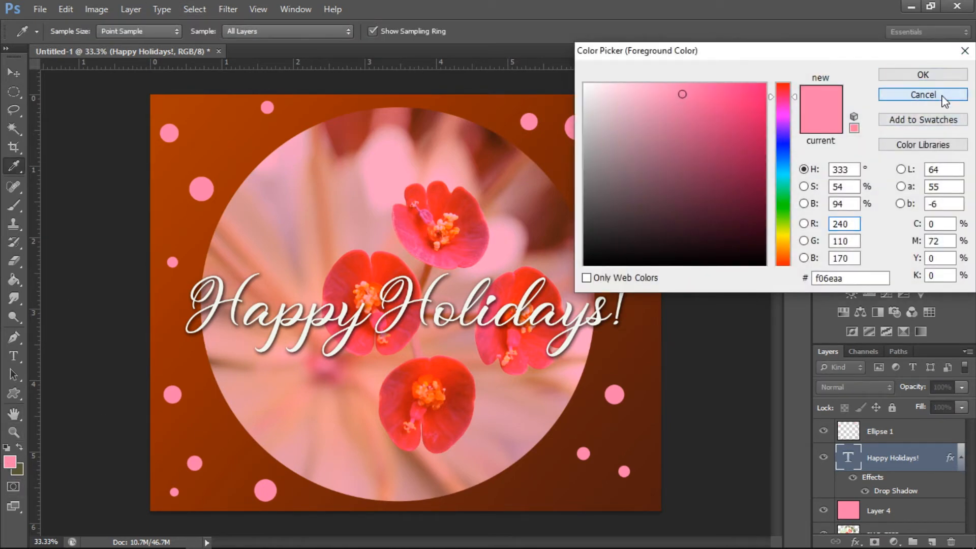
pyautogui.click(941, 96)
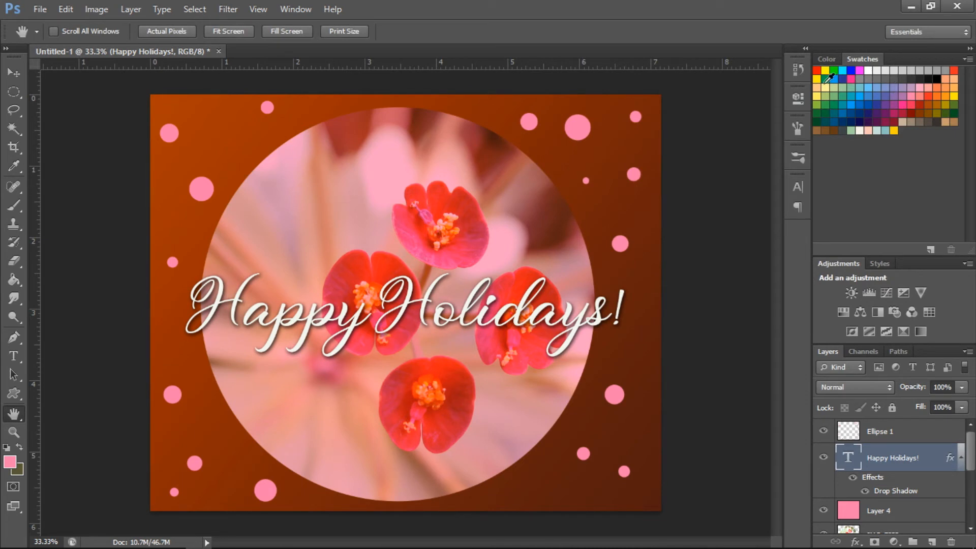
pyautogui.click(826, 58)
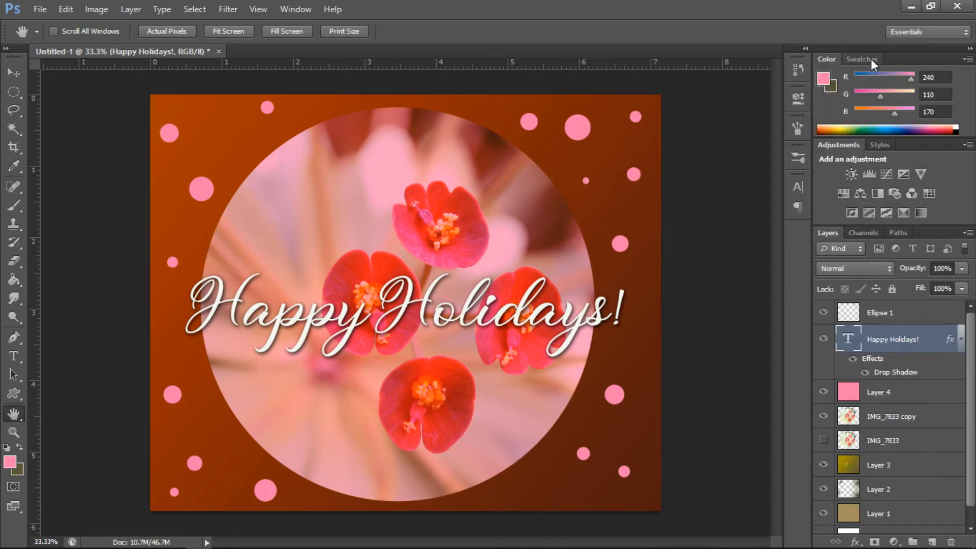
pyautogui.click(862, 59)
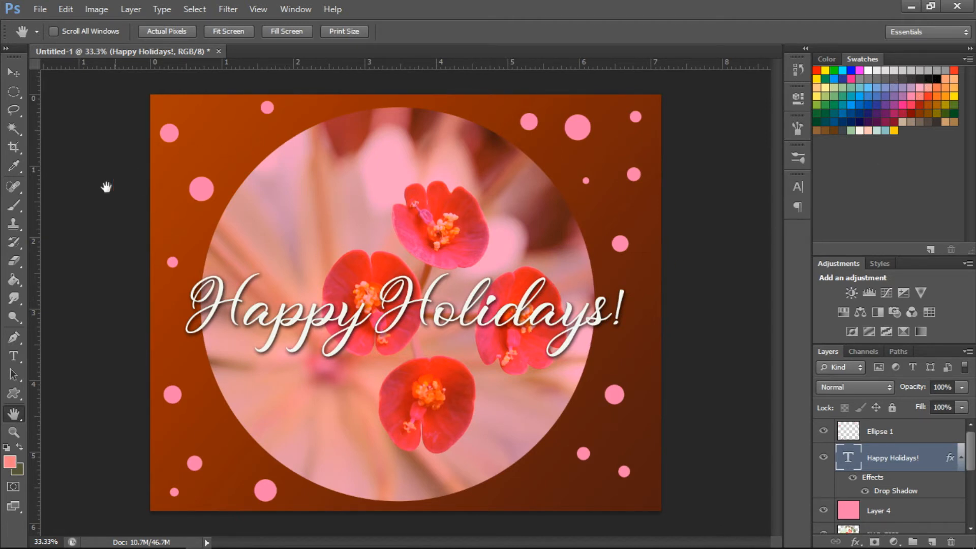
# Step: With the Ellipse tool, draw three small salmon circles above the Ellipse 1 layer, down the canvas's left side from the upper-left area
pyautogui.moveTo(21, 395); pyautogui.dragTo(46, 398)
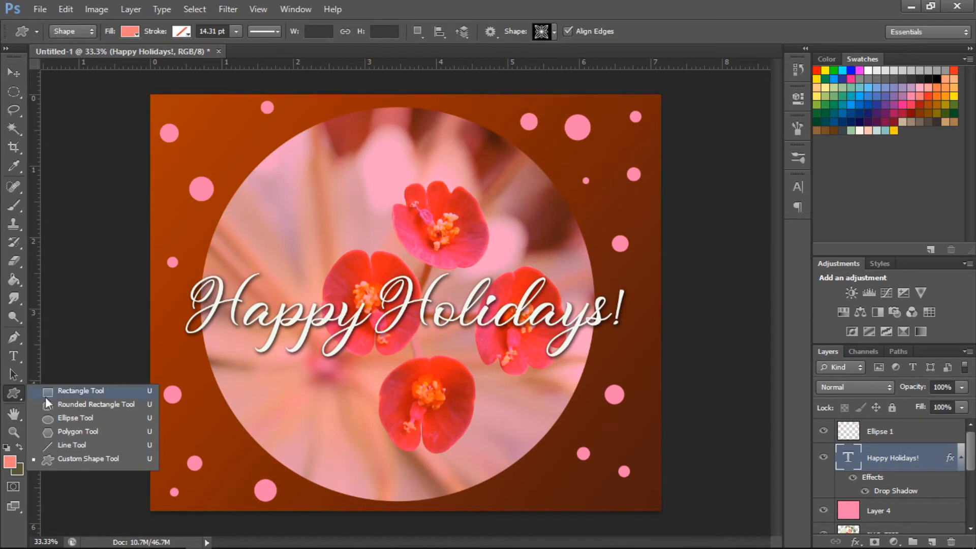
pyautogui.click(68, 419)
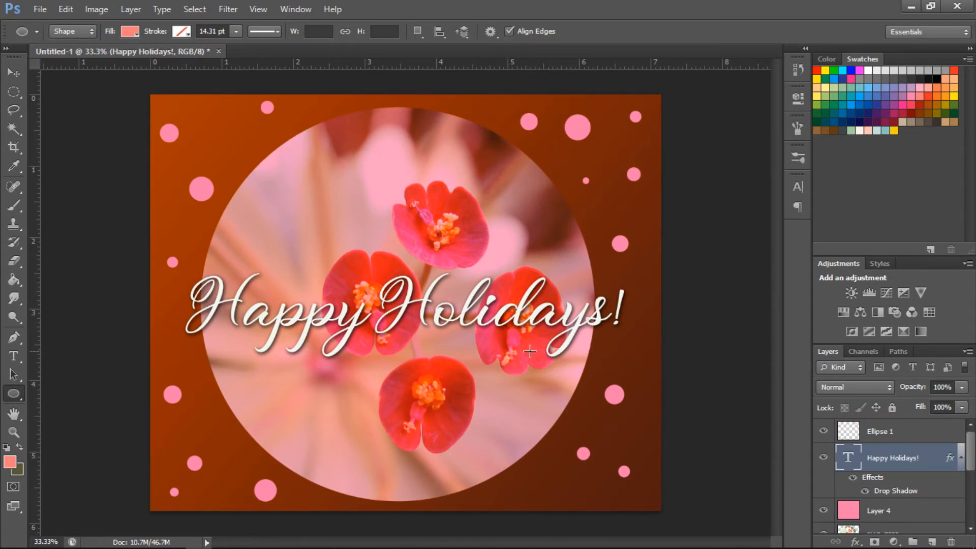
pyautogui.click(907, 436)
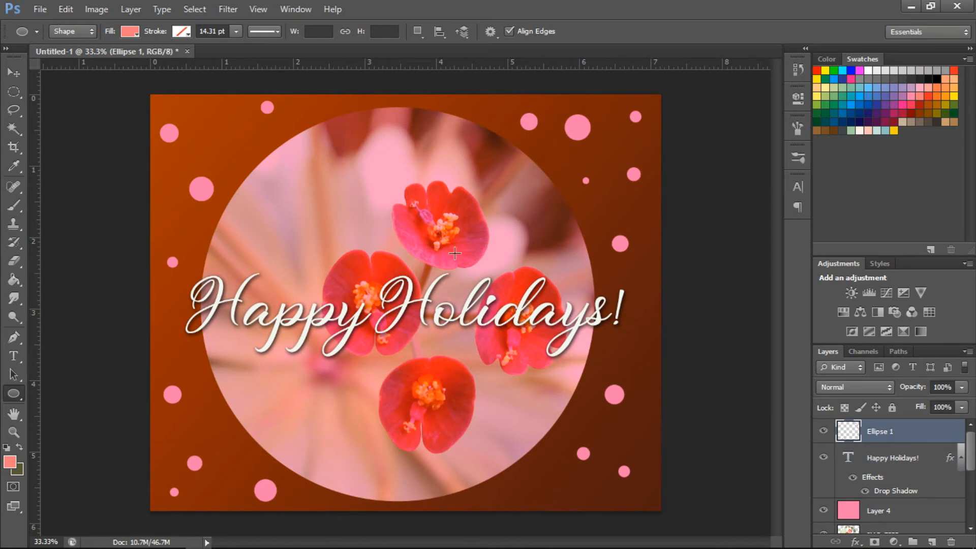
pyautogui.moveTo(217, 133); pyautogui.dragTo(229, 145)
pyautogui.moveTo(168, 221); pyautogui.dragTo(178, 229)
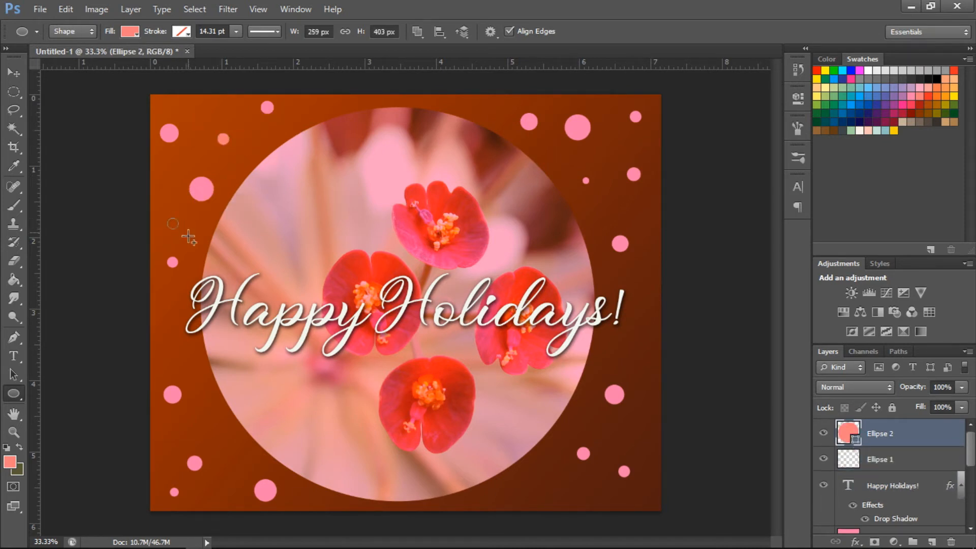
pyautogui.moveTo(161, 315); pyautogui.dragTo(172, 327)
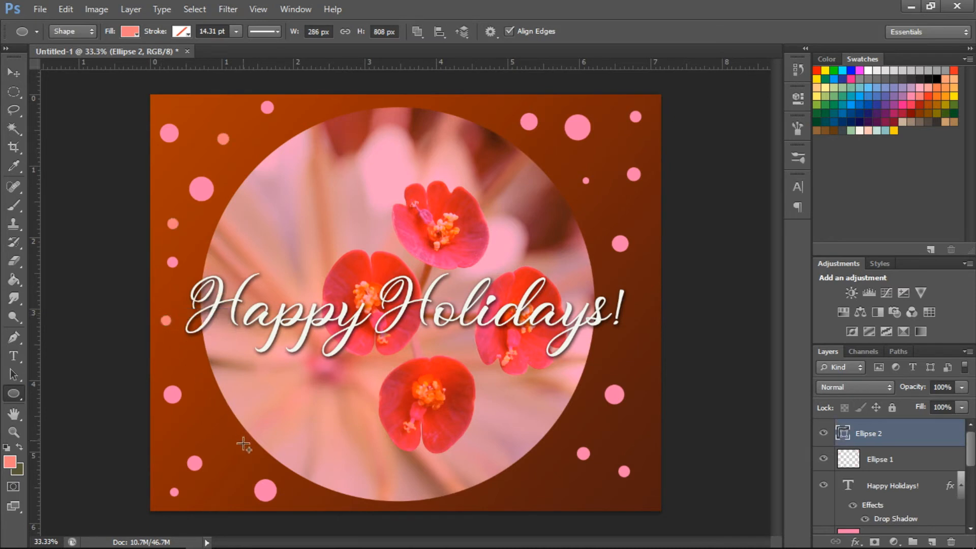
# Step: Add a larger and a smaller salmon circle at the canvas's lower left, plus small ones at the lower right and beside the photo's right edge
pyautogui.moveTo(227, 442); pyautogui.dragTo(249, 465)
pyautogui.moveTo(174, 437); pyautogui.dragTo(187, 450)
pyautogui.moveTo(524, 482); pyautogui.dragTo(547, 492)
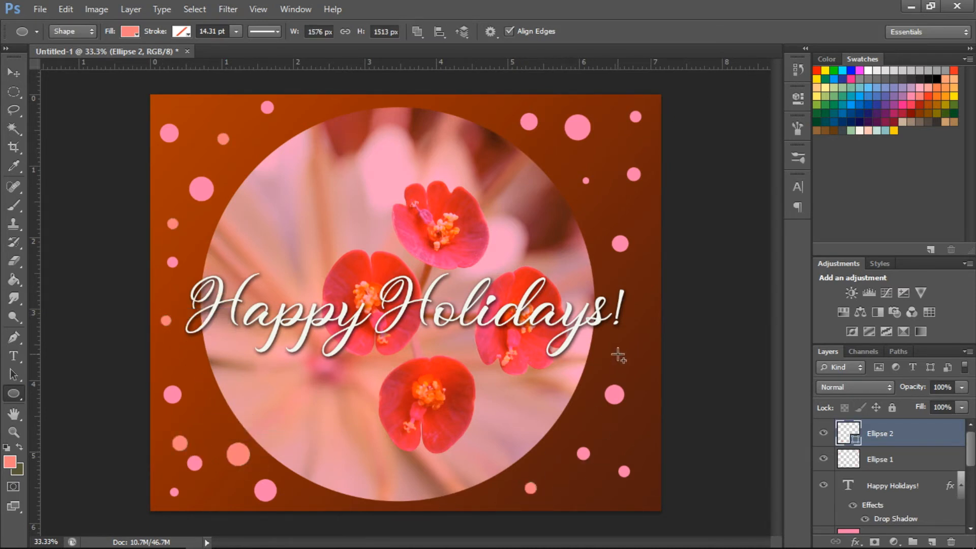
pyautogui.moveTo(618, 344); pyautogui.dragTo(639, 352)
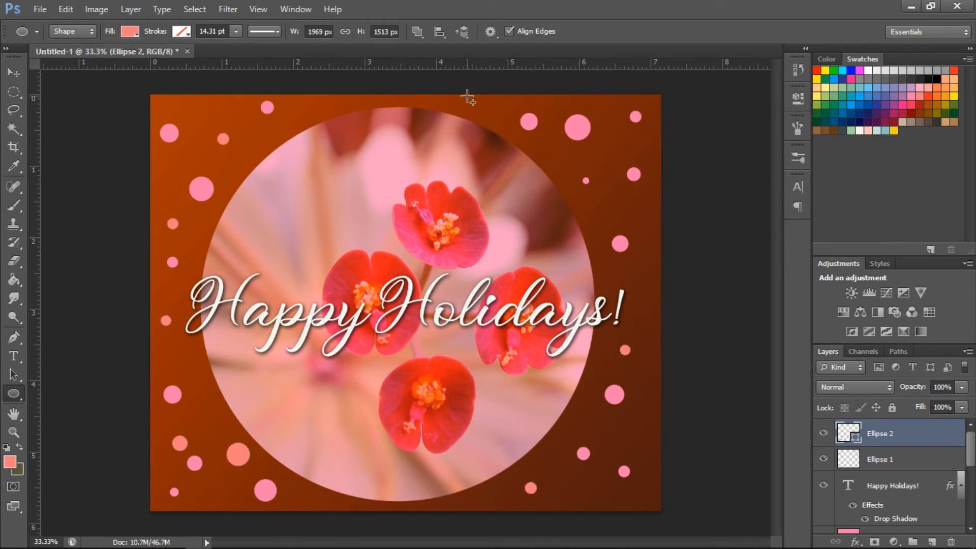
# Step: Add three small salmon circles along the canvas's top edge, one at the upper-left edge and a bigger one near the right edge
pyautogui.moveTo(477, 98); pyautogui.dragTo(487, 110)
pyautogui.moveTo(324, 105); pyautogui.dragTo(326, 107)
pyautogui.moveTo(199, 101); pyautogui.dragTo(210, 112)
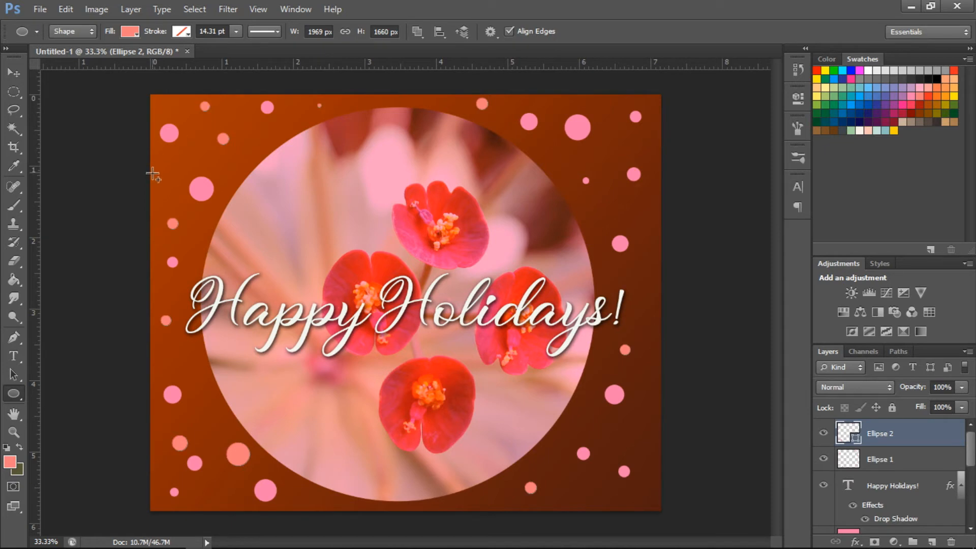
pyautogui.moveTo(162, 170); pyautogui.dragTo(170, 179)
pyautogui.moveTo(634, 269); pyautogui.dragTo(649, 284)
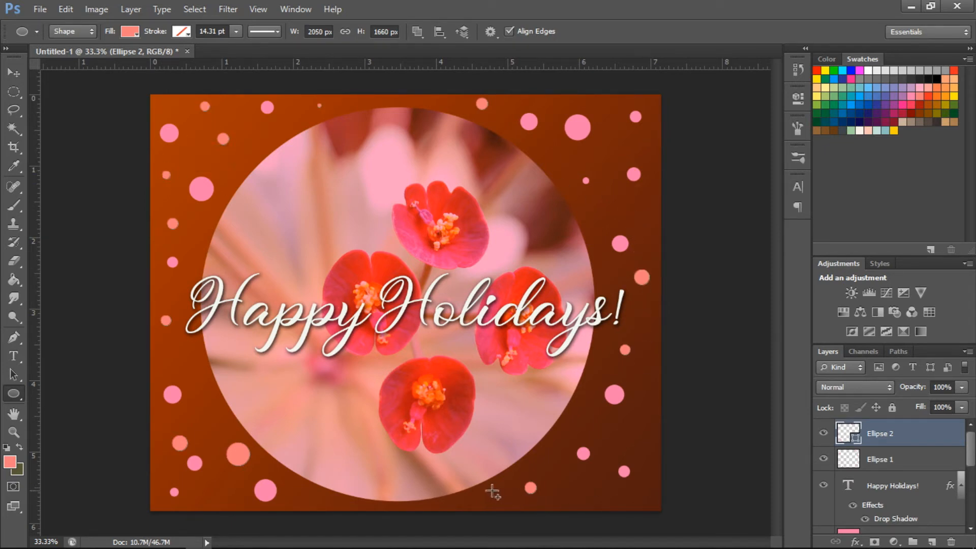
# Step: Add three small salmon circles along the canvas's bottom edge and a slightly bigger one near the lower-right edge
pyautogui.moveTo(491, 490); pyautogui.dragTo(499, 499)
pyautogui.moveTo(312, 493); pyautogui.dragTo(317, 500)
pyautogui.moveTo(591, 490); pyautogui.dragTo(597, 496)
pyautogui.moveTo(632, 424); pyautogui.dragTo(644, 440)
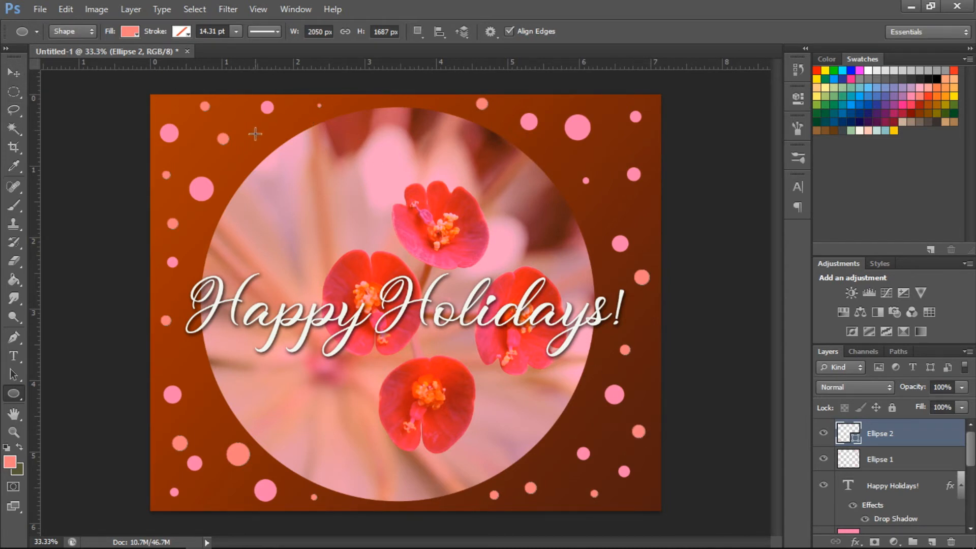
# Step: Add two small salmon circles above the photo, one upper left and one at the top edge, and rasterize the Ellipse 2 layer
pyautogui.moveTo(255, 134); pyautogui.dragTo(263, 142)
pyautogui.moveTo(441, 100); pyautogui.dragTo(449, 108)
pyautogui.moveTo(970, 461); pyautogui.dragTo(965, 428)
pyautogui.rightClick(915, 430)
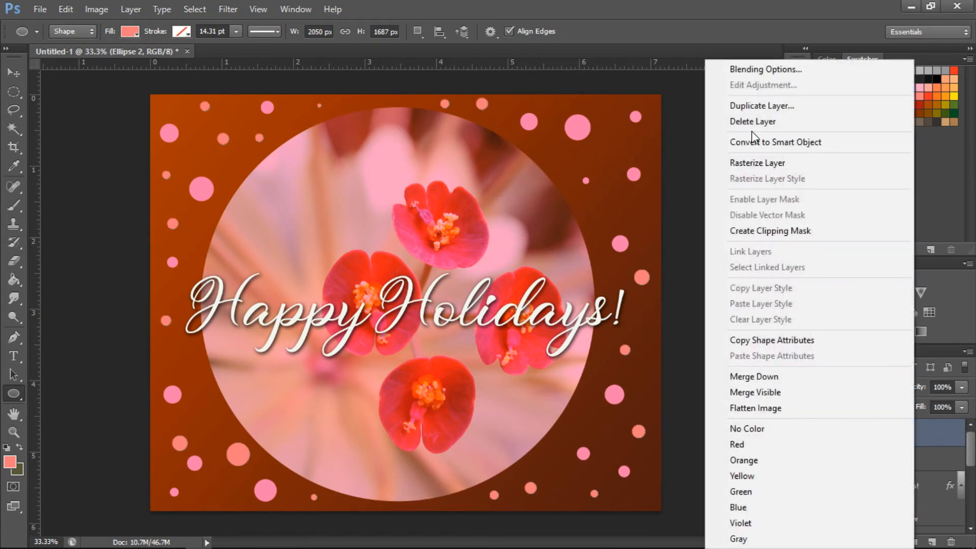
pyautogui.click(754, 163)
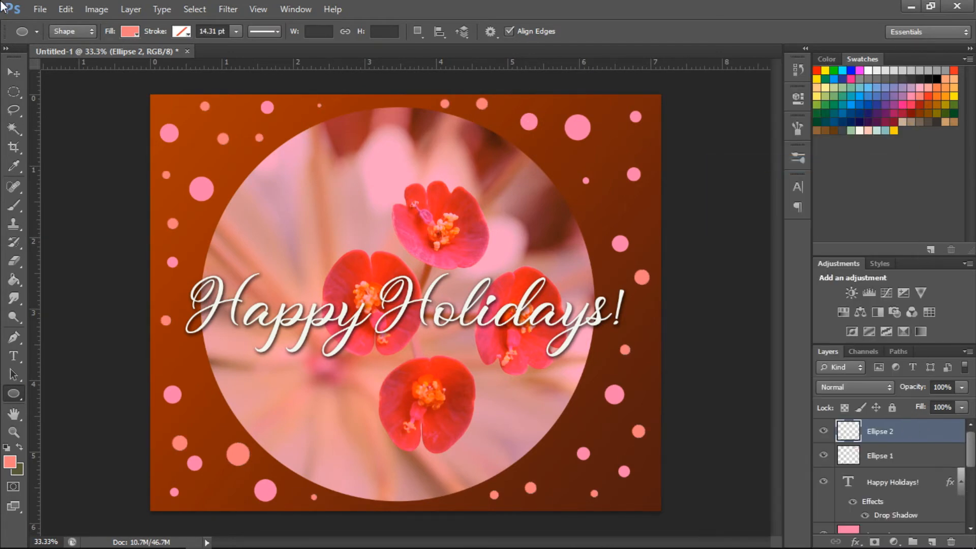
# Step: Set up the Brush tool with a soft round tip at 166 px and 0% hardness
pyautogui.click(18, 204)
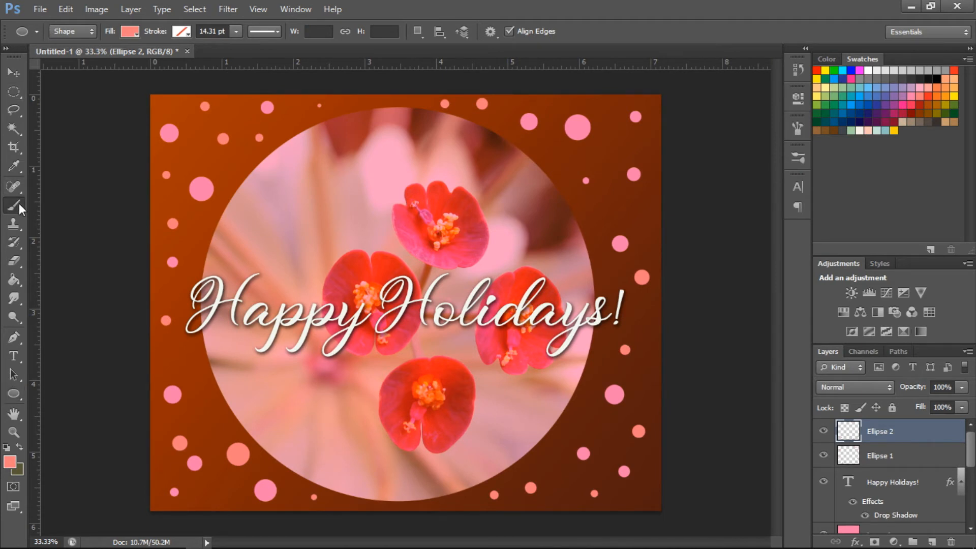
pyautogui.click(72, 31)
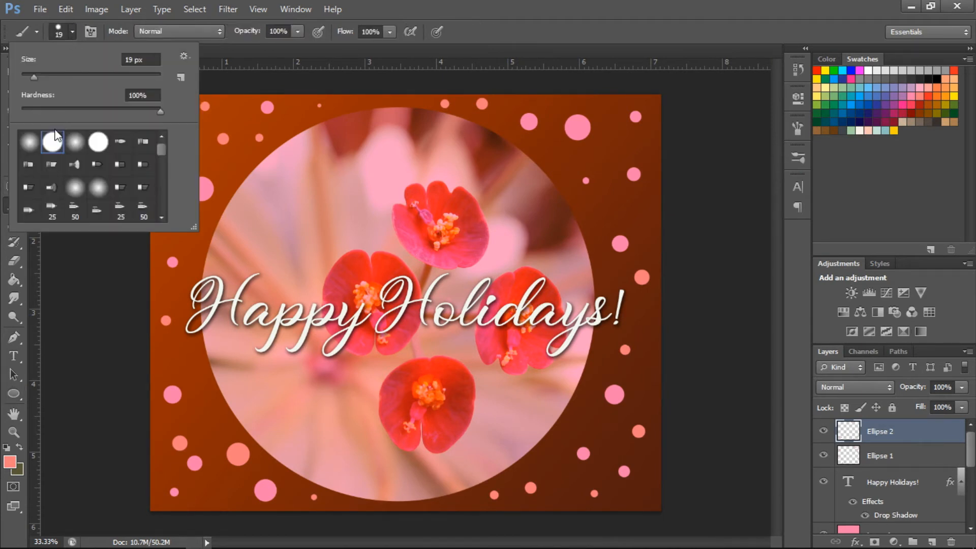
pyautogui.click(30, 141)
pyautogui.moveTo(35, 75); pyautogui.dragTo(38, 77)
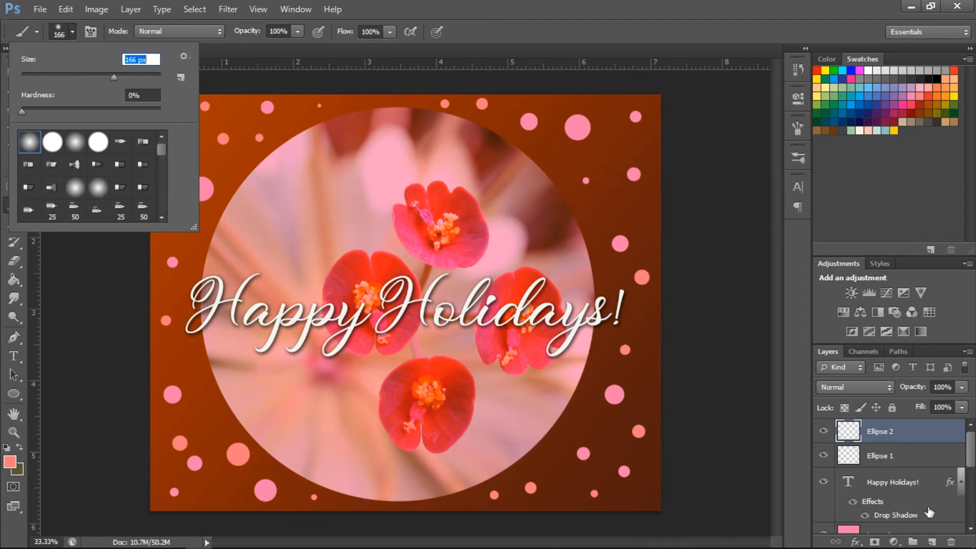
# Step: Add a new empty layer directly above the Happy Holidays! text layer
pyautogui.click(912, 492)
pyautogui.click(912, 492)
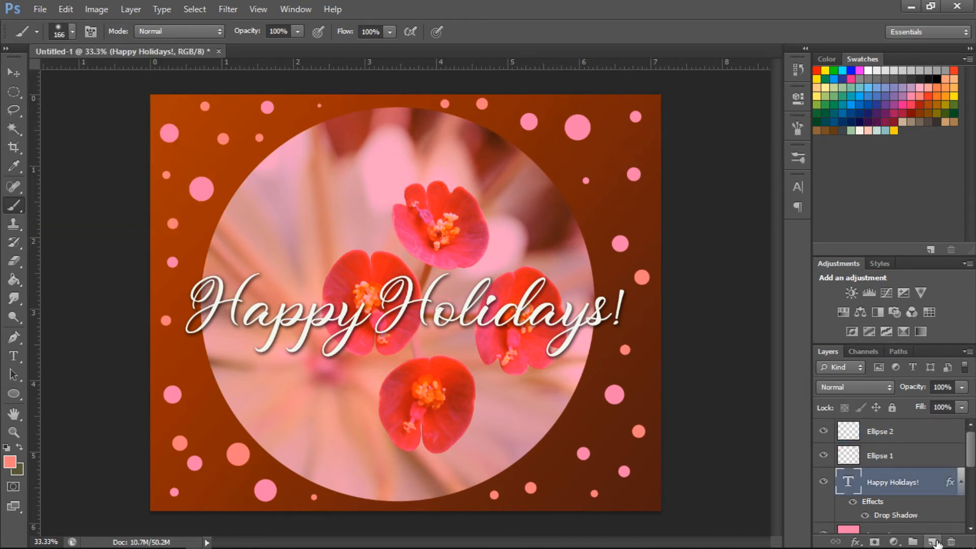
pyautogui.click(932, 542)
# Step: Paint scattered soft salmon-pink glow dots on the new layer, around the orange-brown border outside the flower circle
pyautogui.click(620, 209)
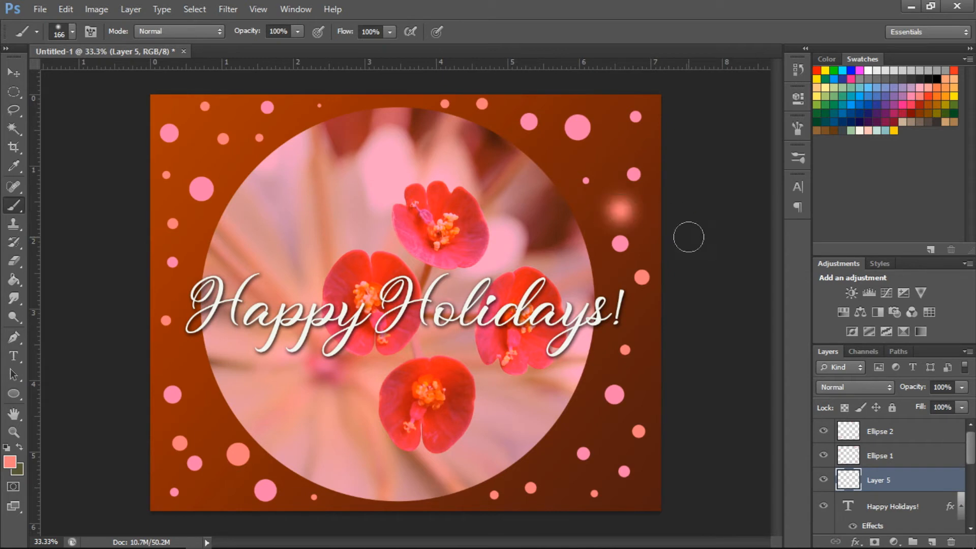
pyautogui.click(647, 340)
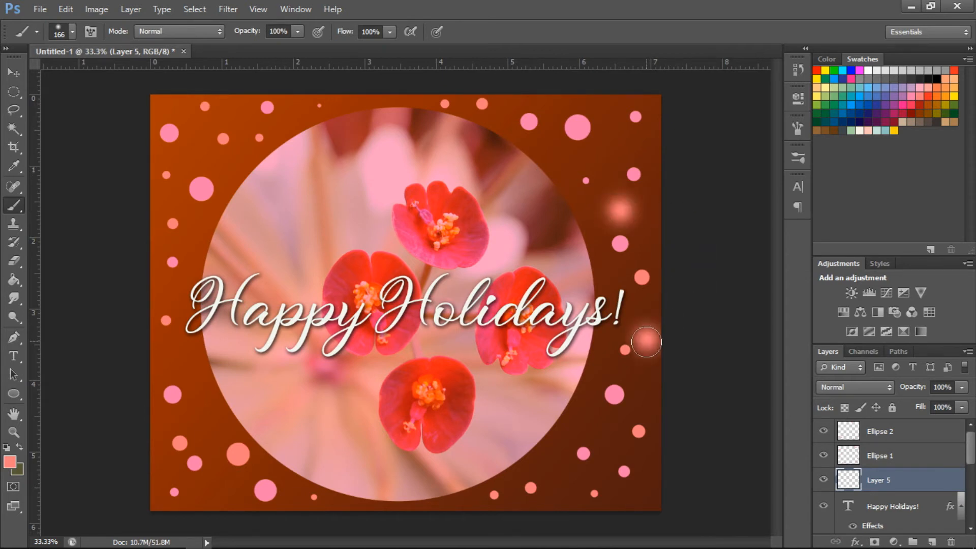
pyautogui.click(210, 415)
pyautogui.click(227, 495)
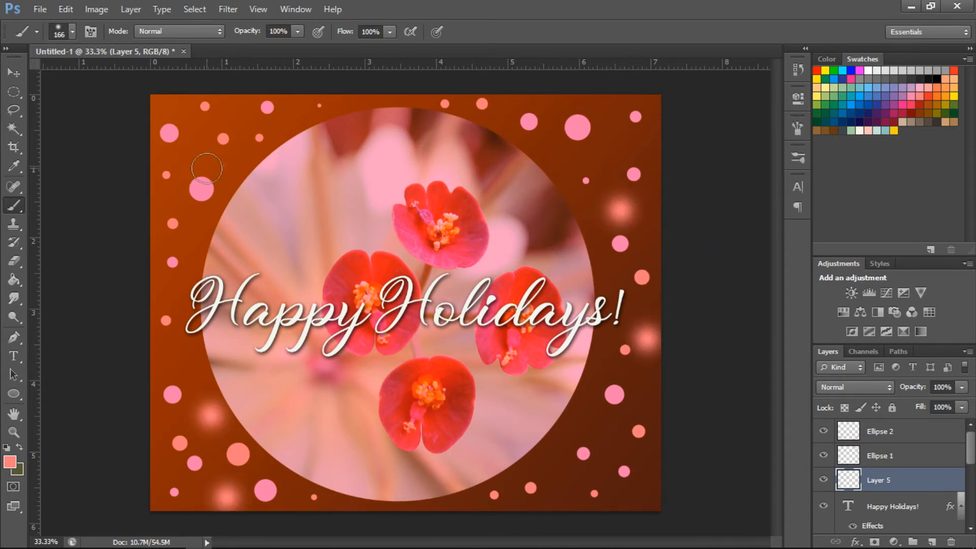
pyautogui.click(200, 147)
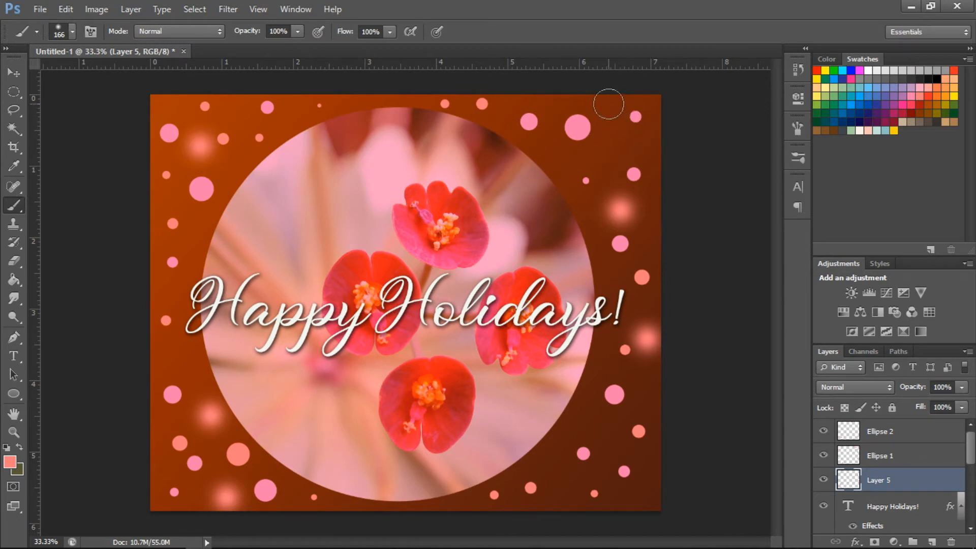
pyautogui.click(603, 100)
pyautogui.click(167, 299)
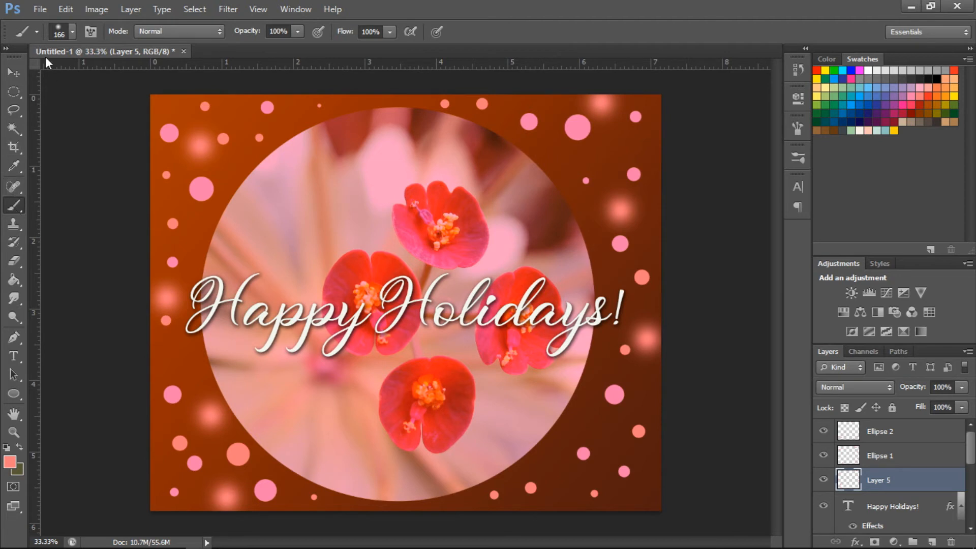
pyautogui.click(74, 33)
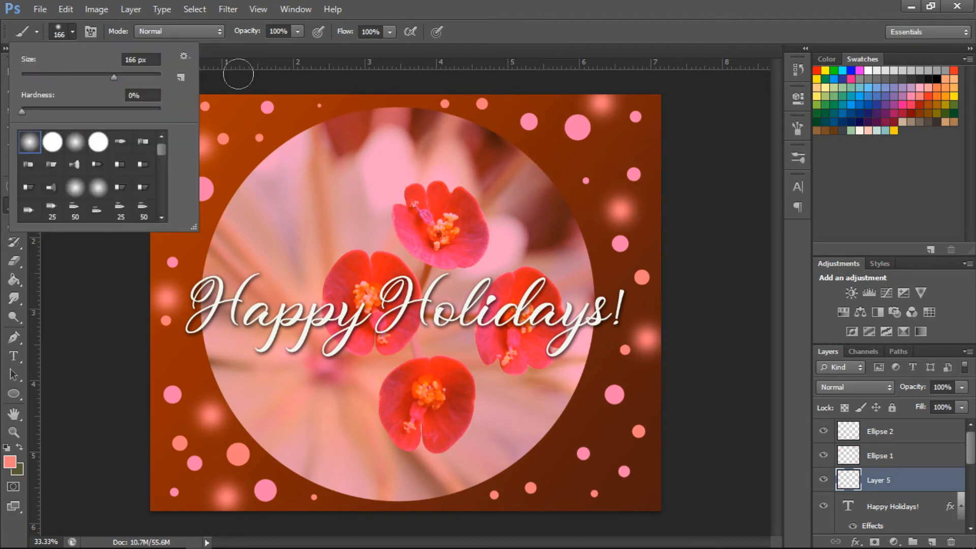
pyautogui.press('Return')
pyautogui.click(160, 206)
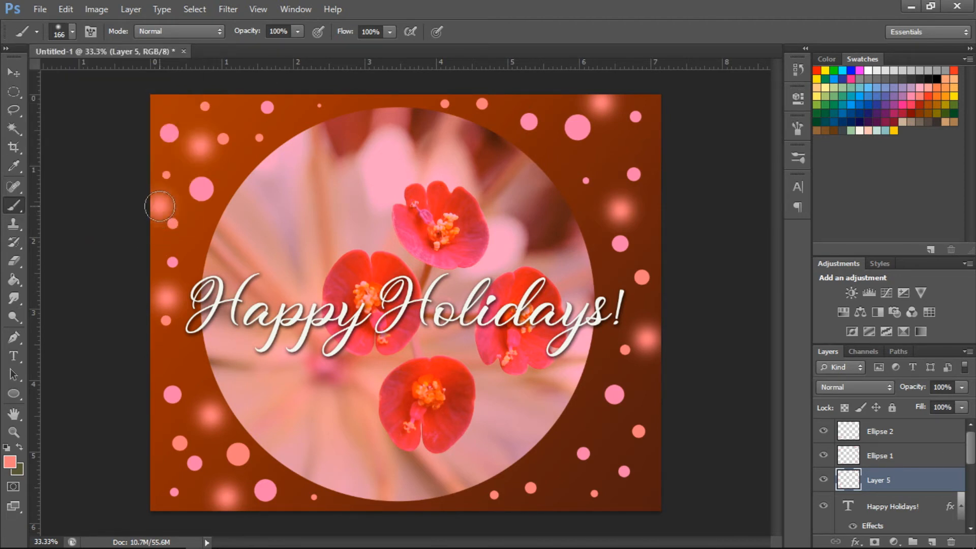
pyautogui.click(561, 469)
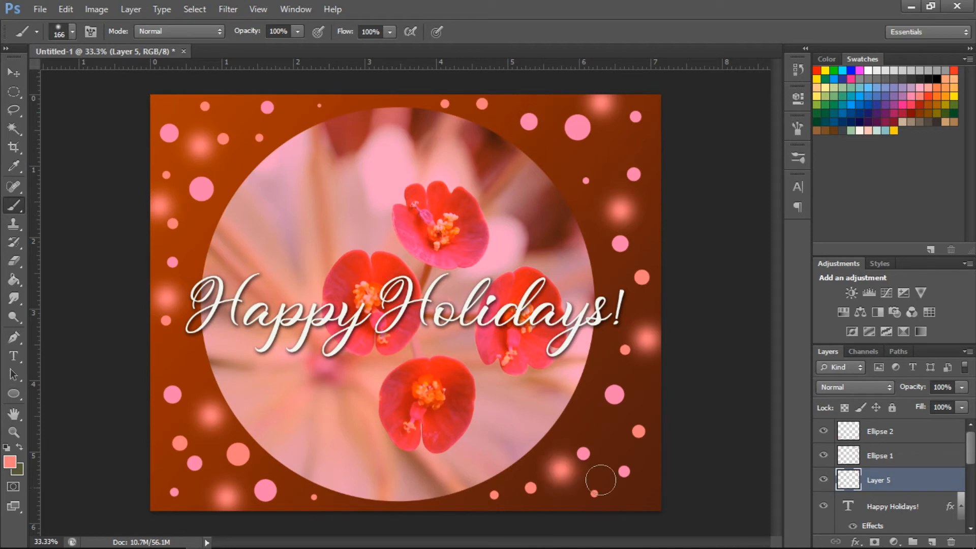
pyautogui.click(649, 494)
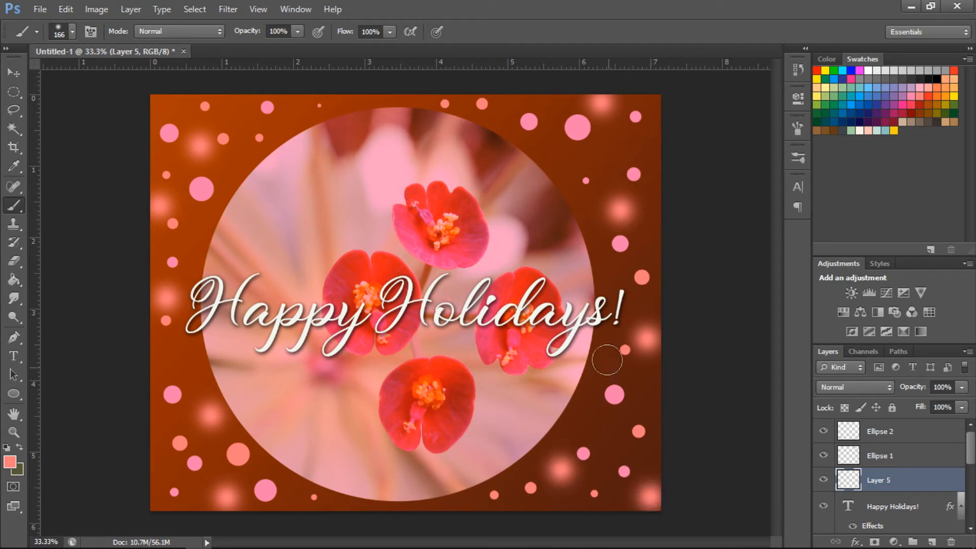
pyautogui.click(503, 103)
pyautogui.click(293, 108)
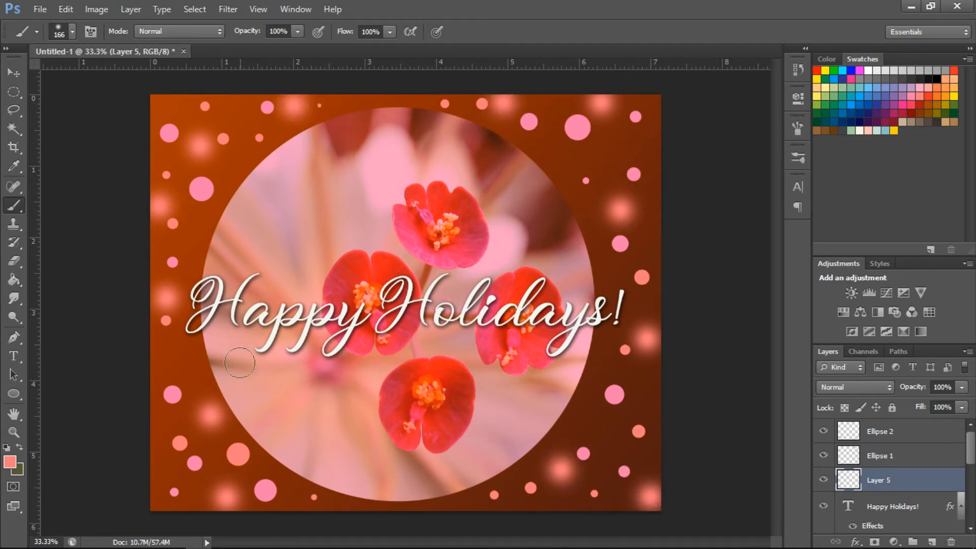
pyautogui.click(149, 445)
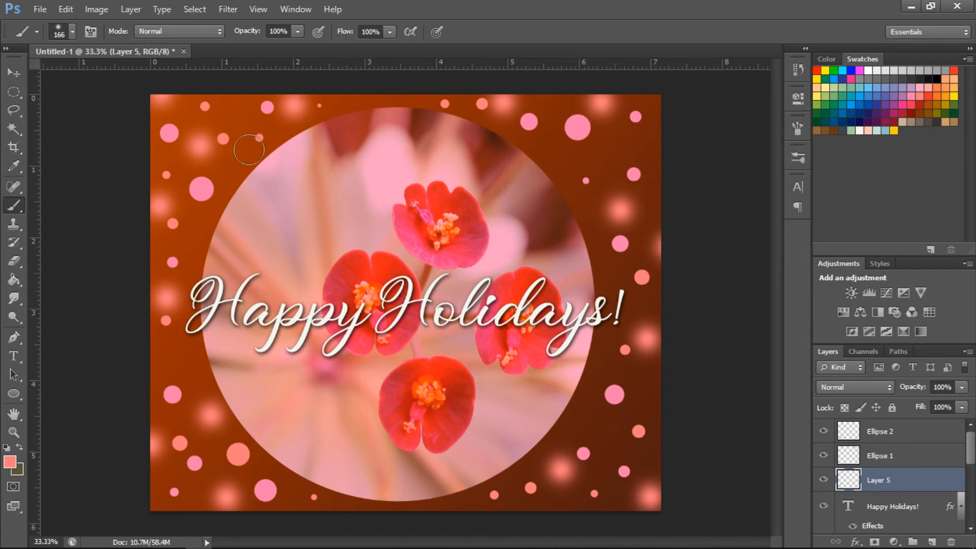
pyautogui.click(246, 192)
# Step: Extend the Happy Holidays! text box downward and break the greeting into two lines, with Holidays! on the second
pyautogui.click(15, 360)
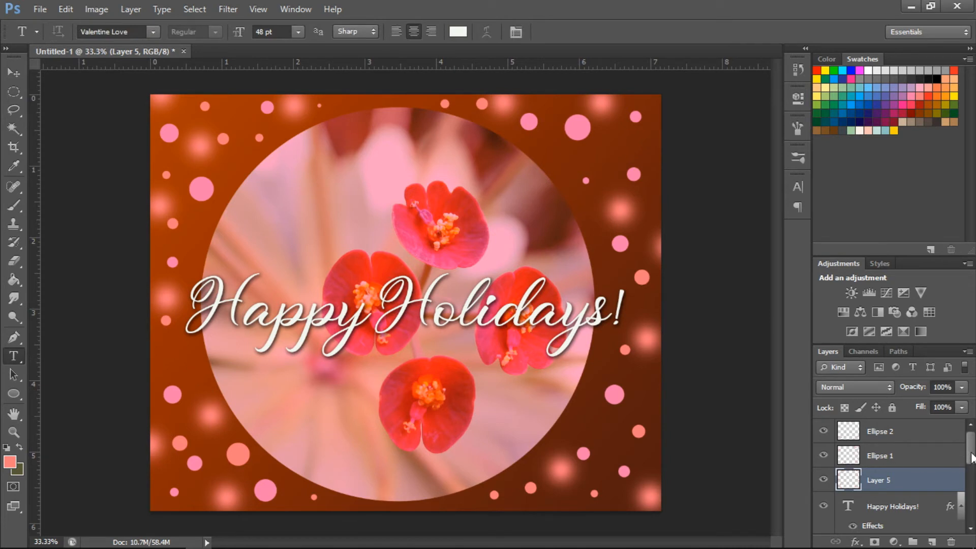
pyautogui.moveTo(970, 457); pyautogui.dragTo(970, 476)
pyautogui.click(927, 455)
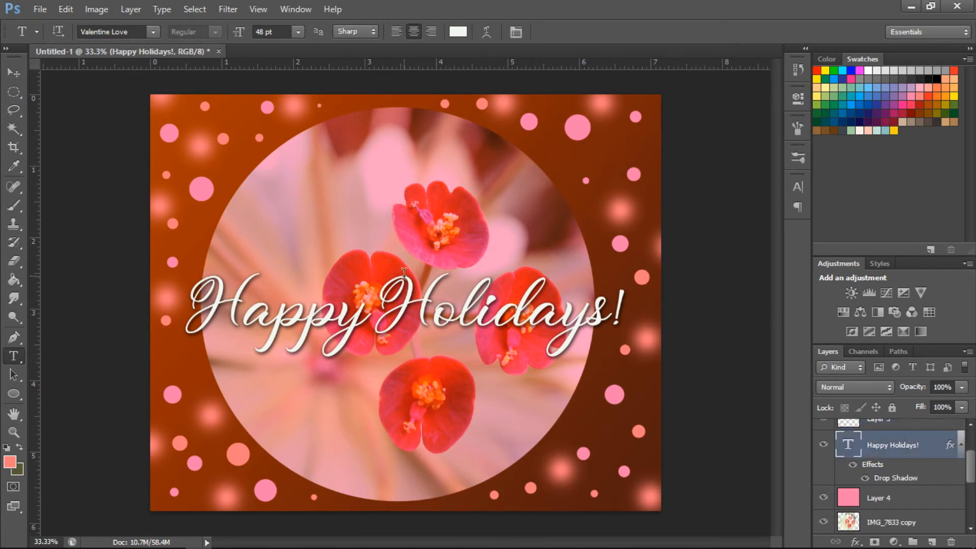
pyautogui.click(378, 294)
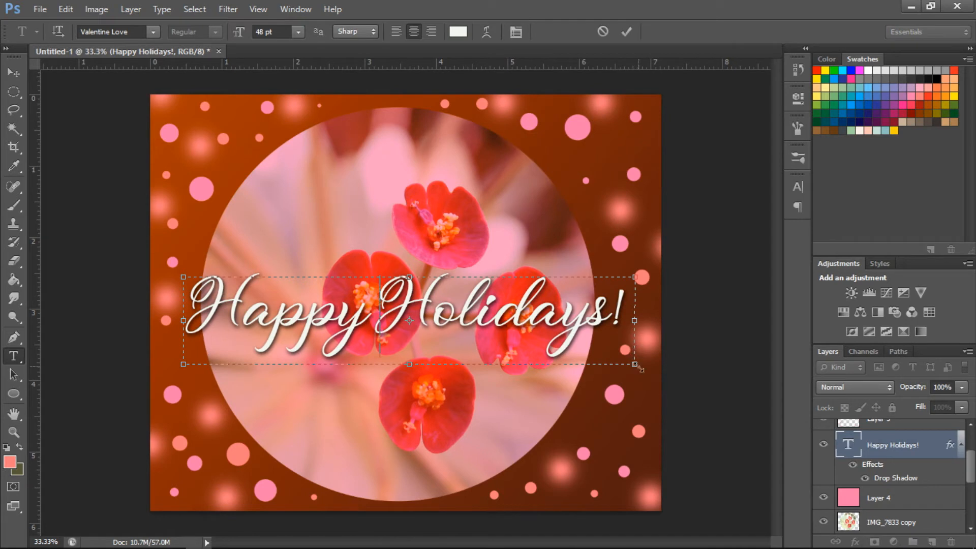
pyautogui.moveTo(638, 367); pyautogui.dragTo(635, 485)
pyautogui.press('Return')
# Step: Set the whole greeting's font size to 78 pt and its leading to 127 pt
pyautogui.hotkey('ctrl', 'a')
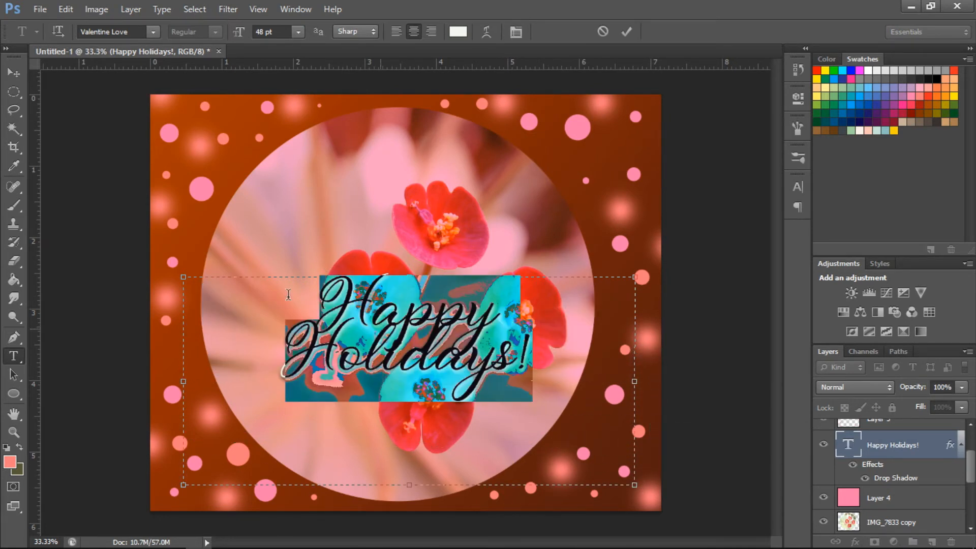
pyautogui.click(797, 186)
pyautogui.moveTo(639, 216); pyautogui.dragTo(659, 214)
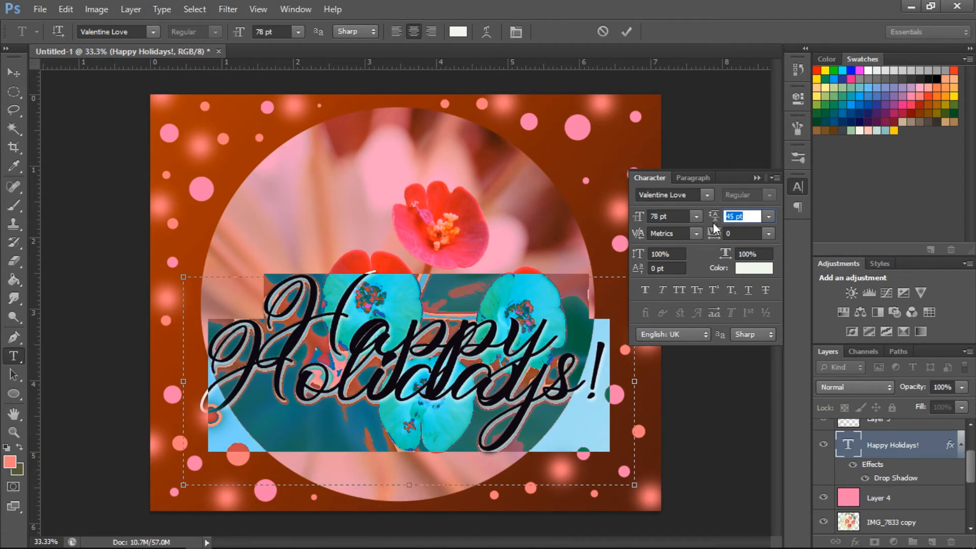
pyautogui.moveTo(715, 224); pyautogui.dragTo(769, 207)
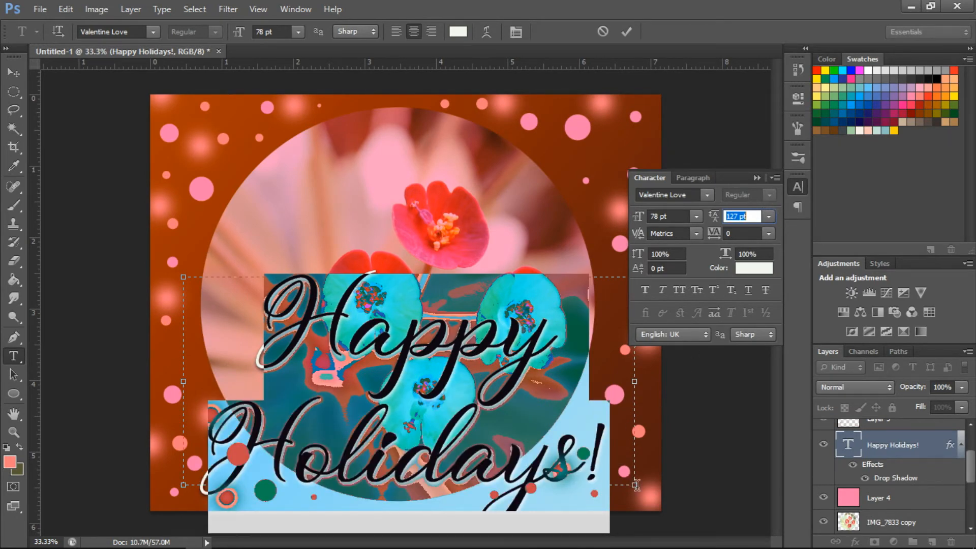
# Step: Enlarge the text box to fit both lines and move the greeting up to centre it vertically over the circle
pyautogui.moveTo(634, 486); pyautogui.dragTo(648, 520)
pyautogui.click(14, 73)
pyautogui.moveTo(518, 394); pyautogui.dragTo(517, 304)
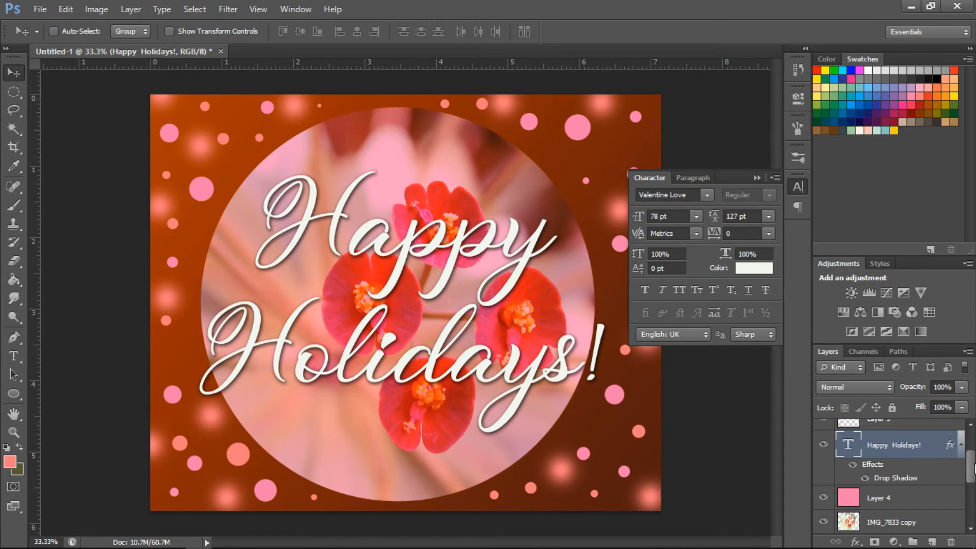
# Step: Set the opacity of the pink Layer 4 to 72%
pyautogui.scroll(2, 973, 469)
pyautogui.click(920, 517)
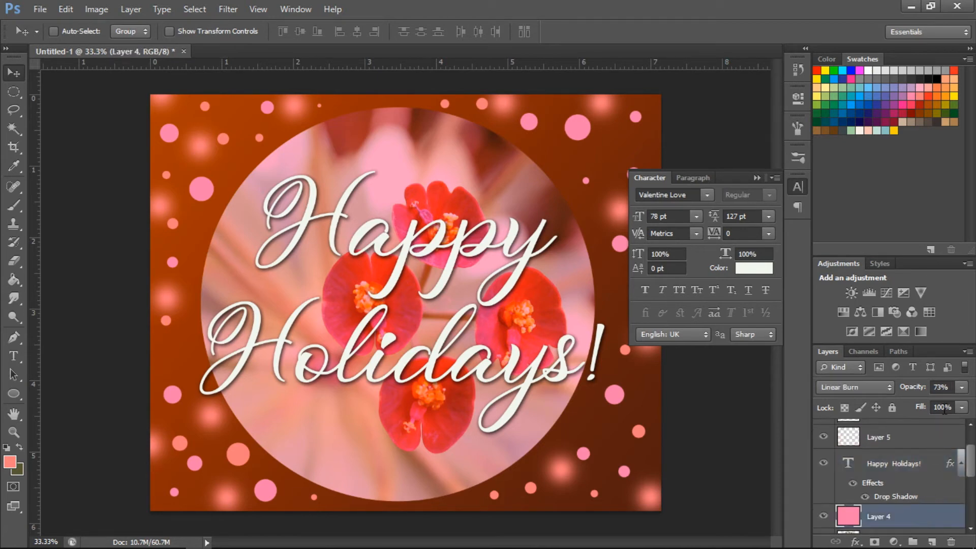
pyautogui.click(964, 390)
pyautogui.moveTo(951, 403)
pyautogui.mouseDown()
pyautogui.moveTo(967, 405)
pyautogui.moveTo(954, 409)
pyautogui.mouseUp()
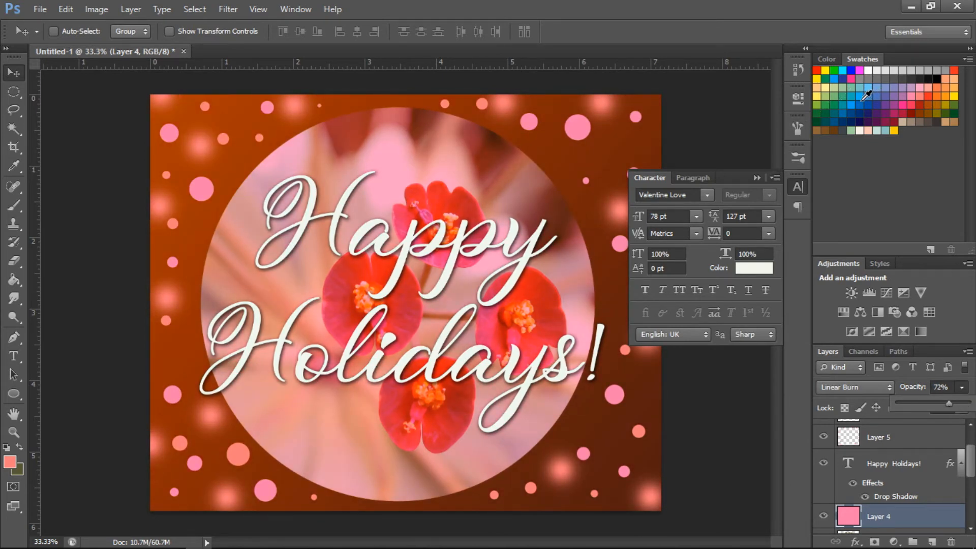
# Step: Try a dark teal fill on Layer 4 with the Paint Bucket, and replace it with a dark blue fill
pyautogui.click(830, 114)
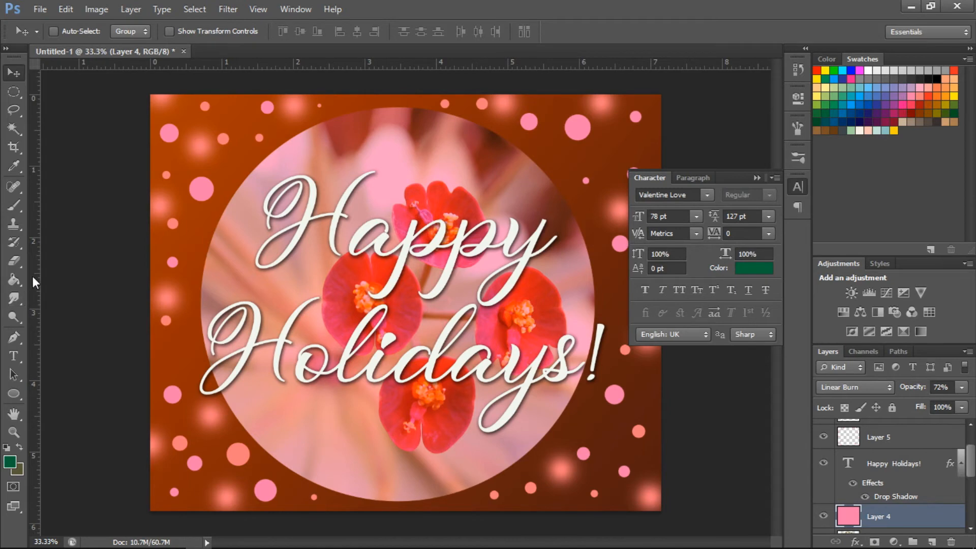
pyautogui.click(15, 280)
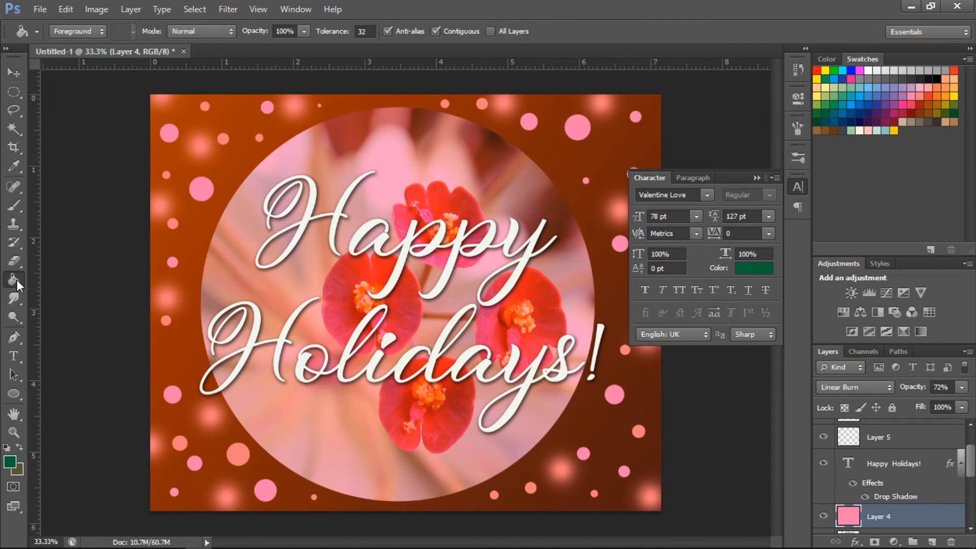
pyautogui.click(827, 119)
pyautogui.click(513, 297)
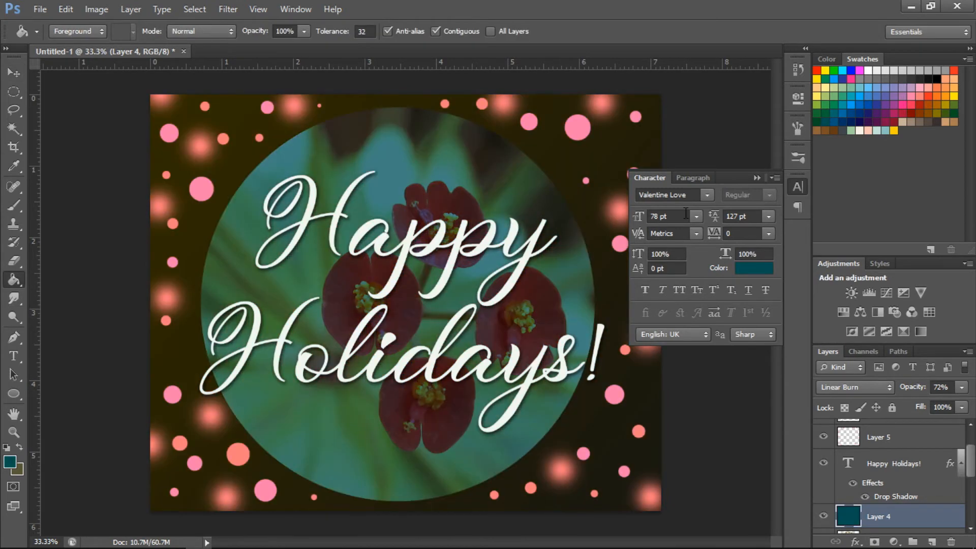
pyautogui.click(832, 118)
pyautogui.click(371, 281)
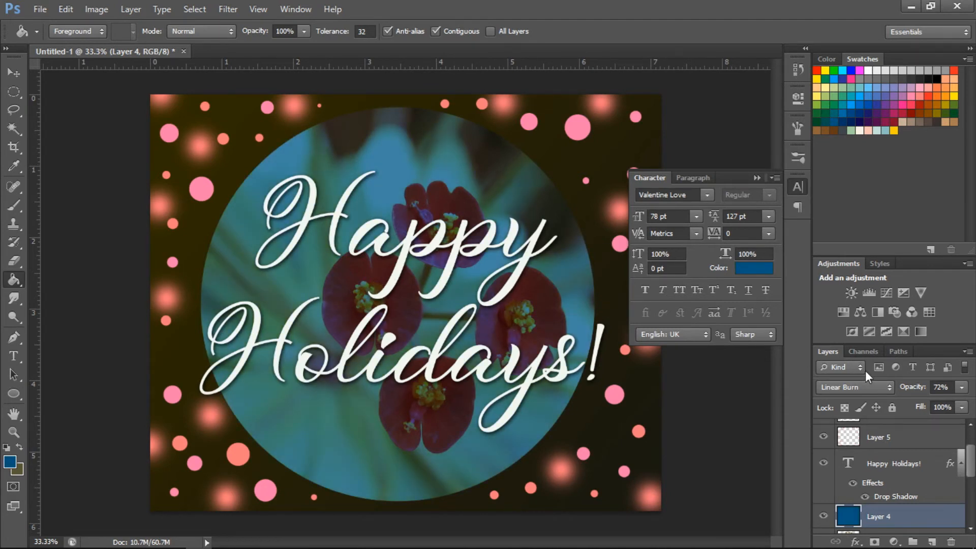
# Step: Try the Color and Divide blend modes on Layer 4 and settle on Subtract
pyautogui.click(856, 385)
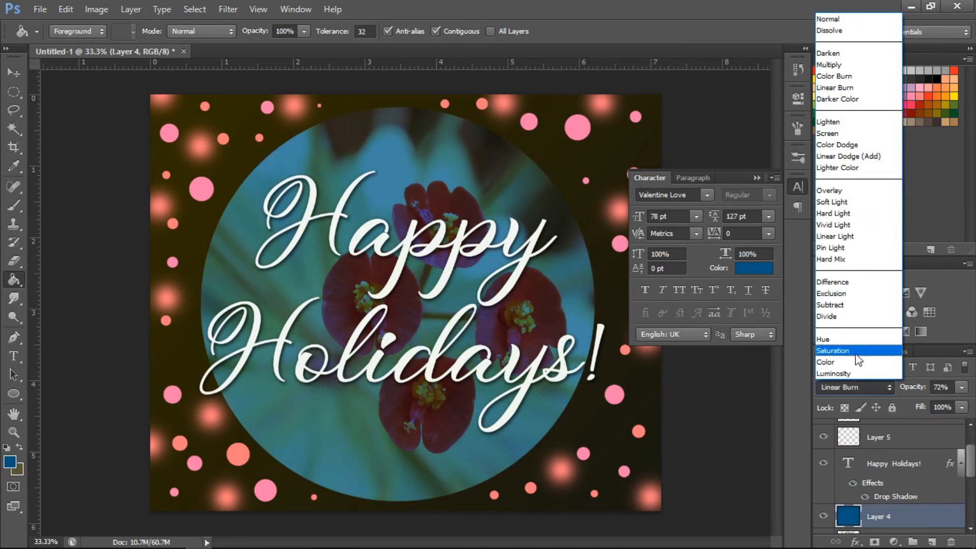
pyautogui.click(856, 362)
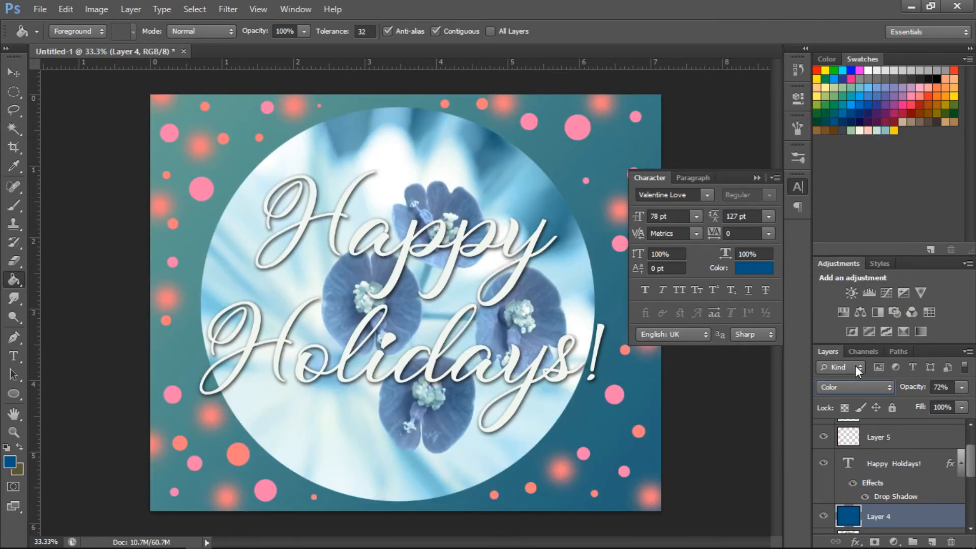
pyautogui.press('Up')
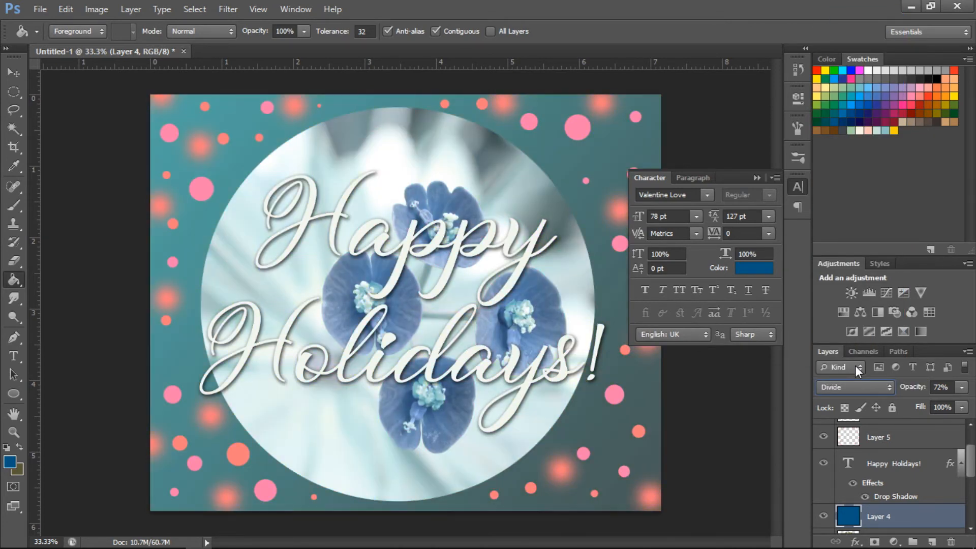
pyautogui.press('Up')
# Step: Move the Ellipse 2, Ellipse 1 and Layer 5 layers together beneath Layer 4, just above IMG_7833 copy
pyautogui.scroll(2, 933, 460)
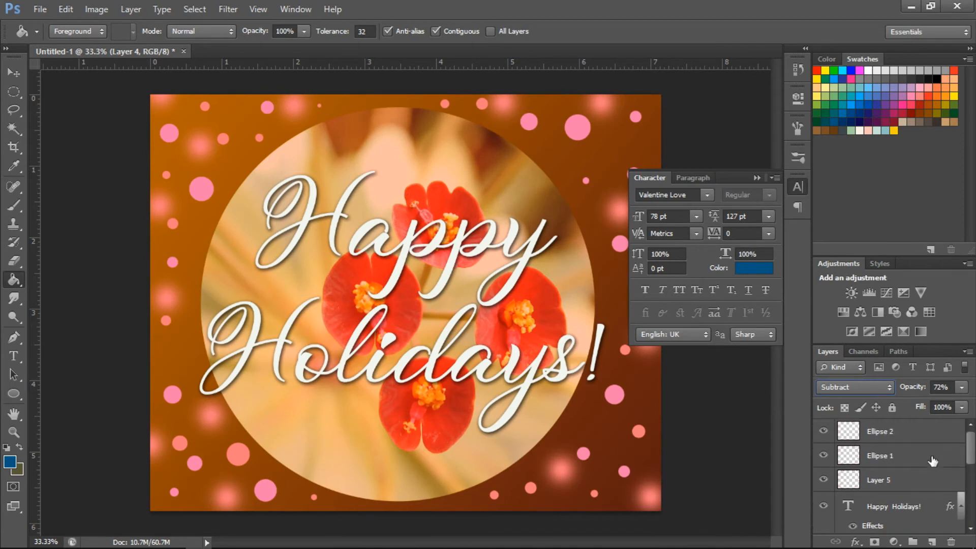
pyautogui.click(904, 479)
pyautogui.keyDown('shift'); pyautogui.click(898, 436); pyautogui.keyUp('shift')
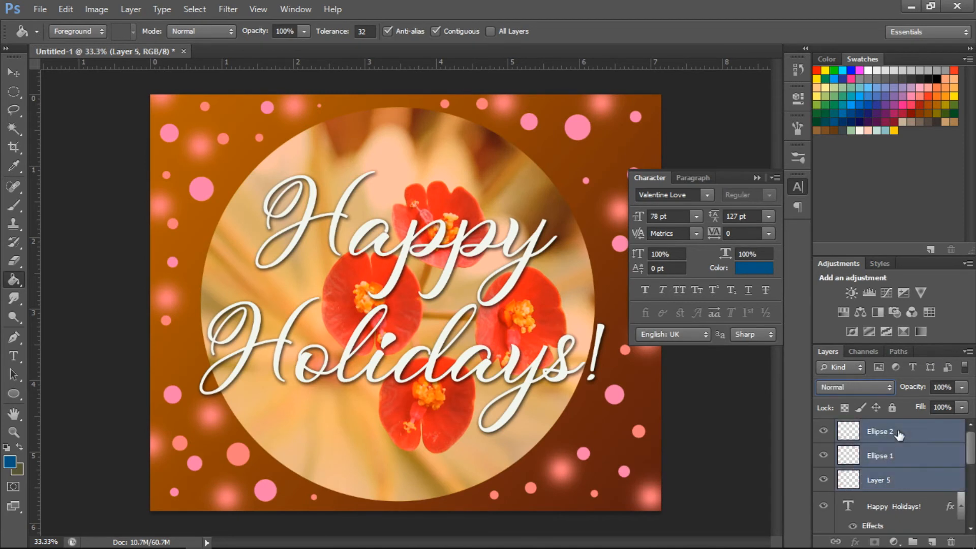
pyautogui.scroll(-1, 968, 469)
pyautogui.moveTo(970, 471); pyautogui.dragTo(969, 484)
pyautogui.scroll(2, 932, 463)
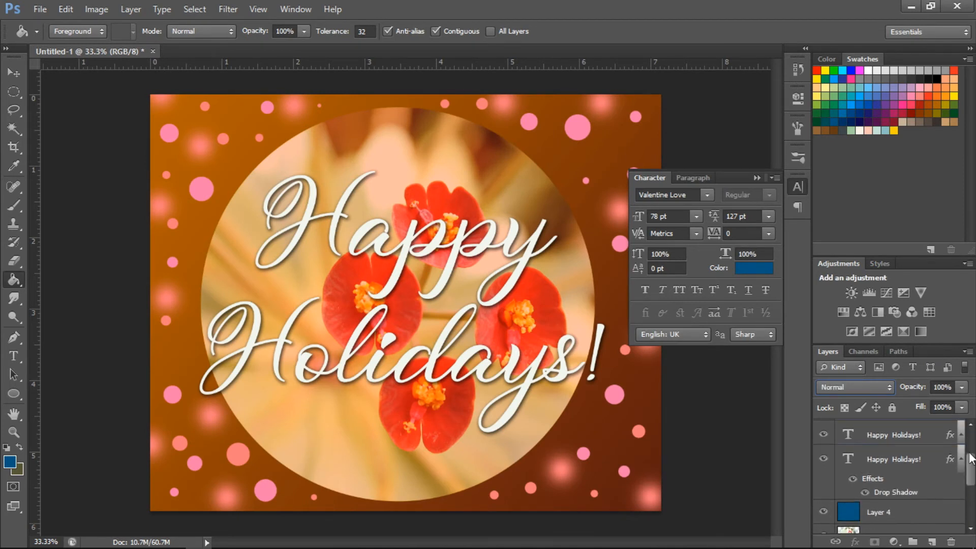
pyautogui.moveTo(899, 456); pyautogui.dragTo(903, 492)
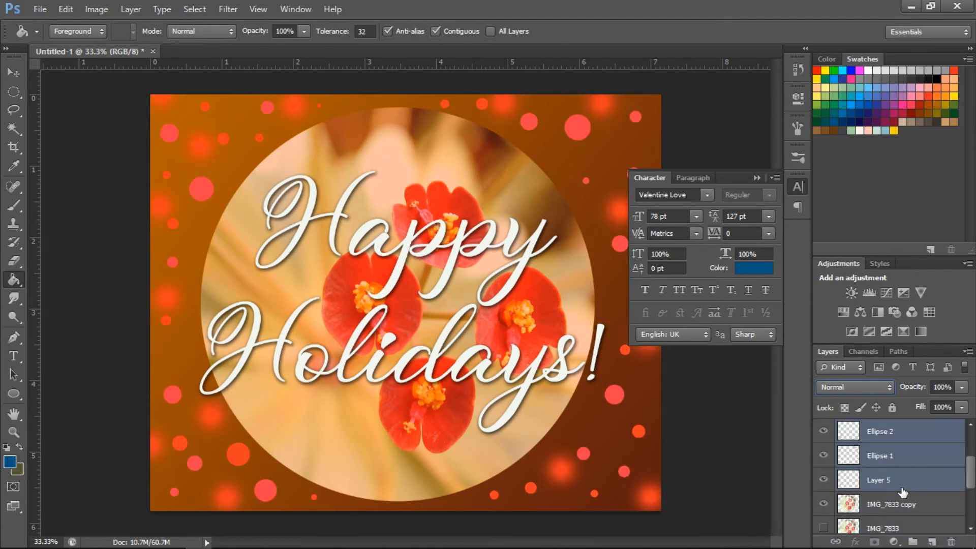
# Step: Select Layer 4 and set its blend mode to Hue
pyautogui.moveTo(970, 473); pyautogui.dragTo(971, 445)
pyautogui.click(910, 491)
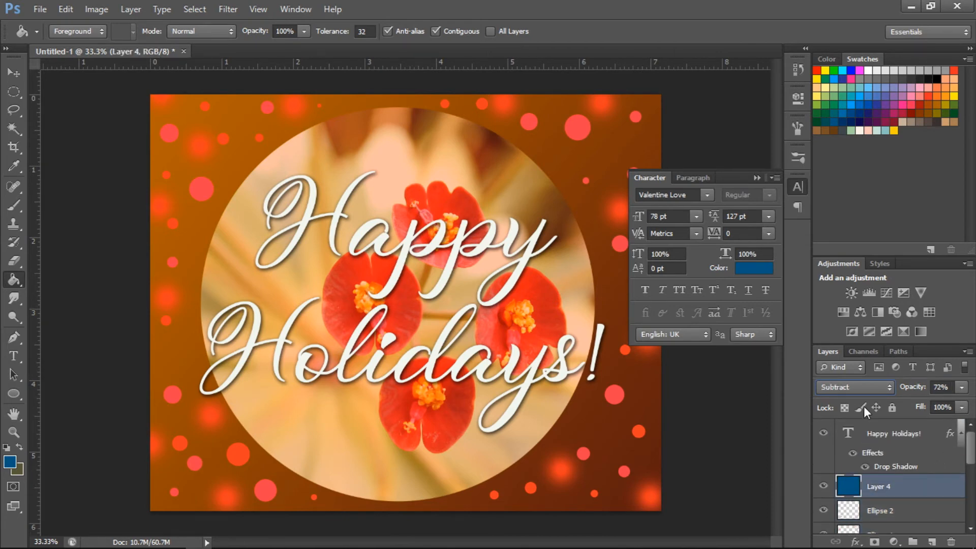
pyautogui.click(864, 389)
pyautogui.click(861, 336)
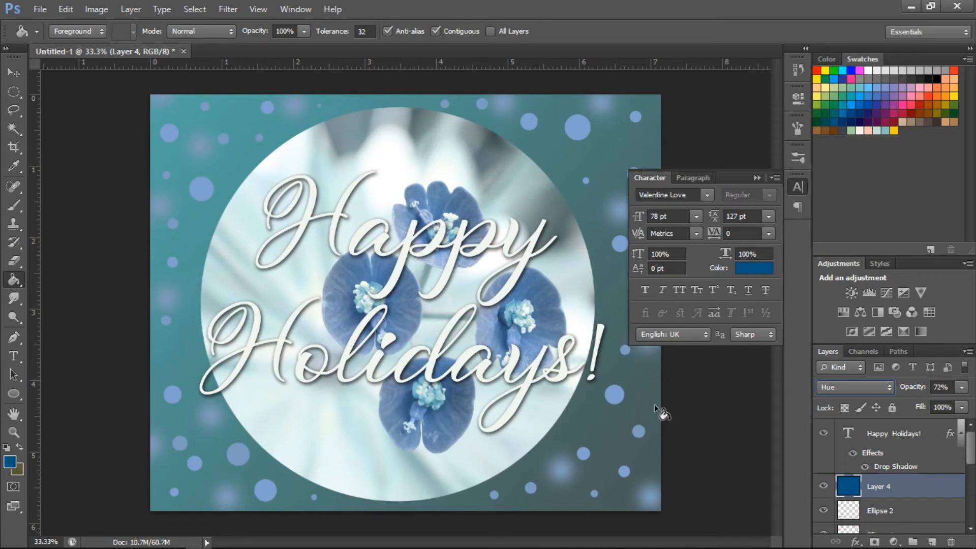
# Step: Try Overlay and the blend modes after it, including Hard Mix, on Layer 4, and return to Hue
pyautogui.click(870, 387)
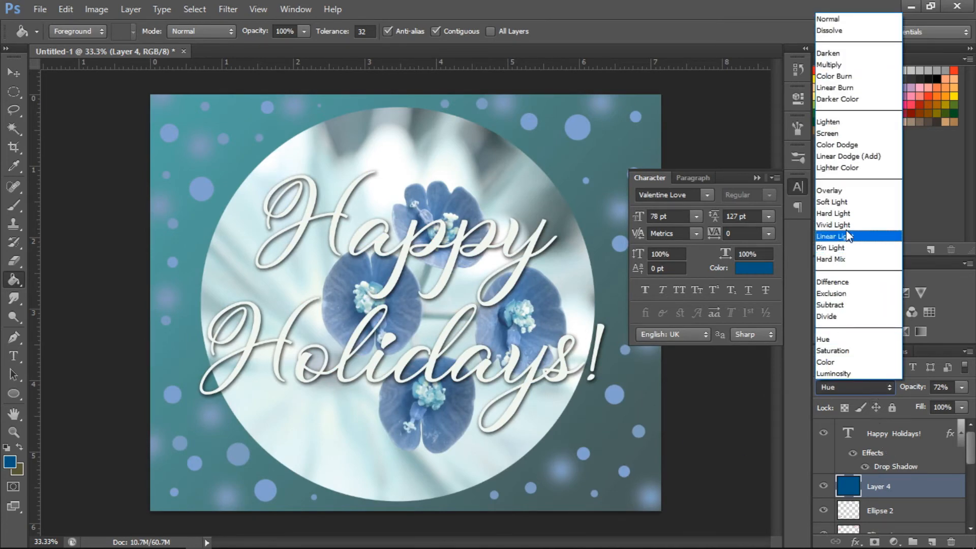
pyautogui.click(844, 187)
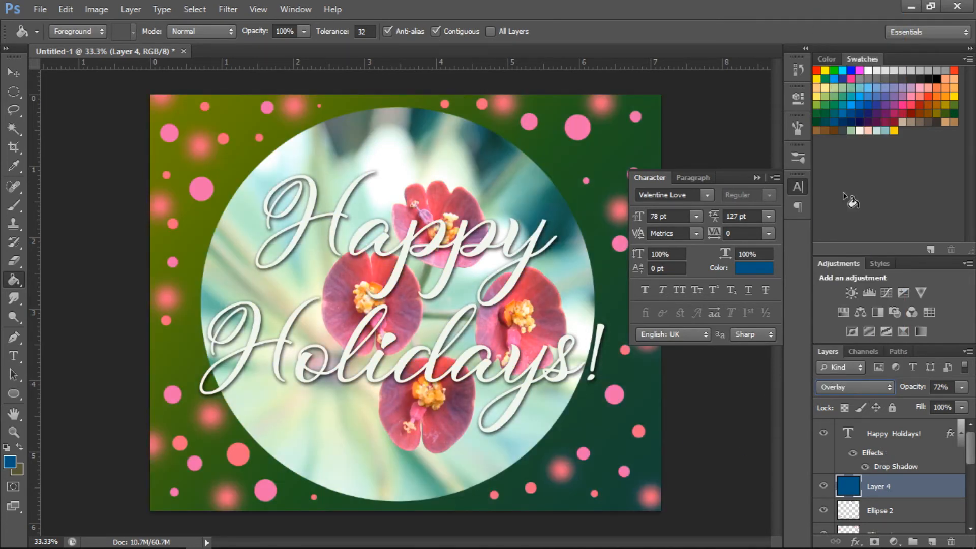
pyautogui.press('Down')
pyautogui.press('Down')
pyautogui.press('Down')
pyautogui.press('Down')
pyautogui.press('Down')
pyautogui.press('Down')
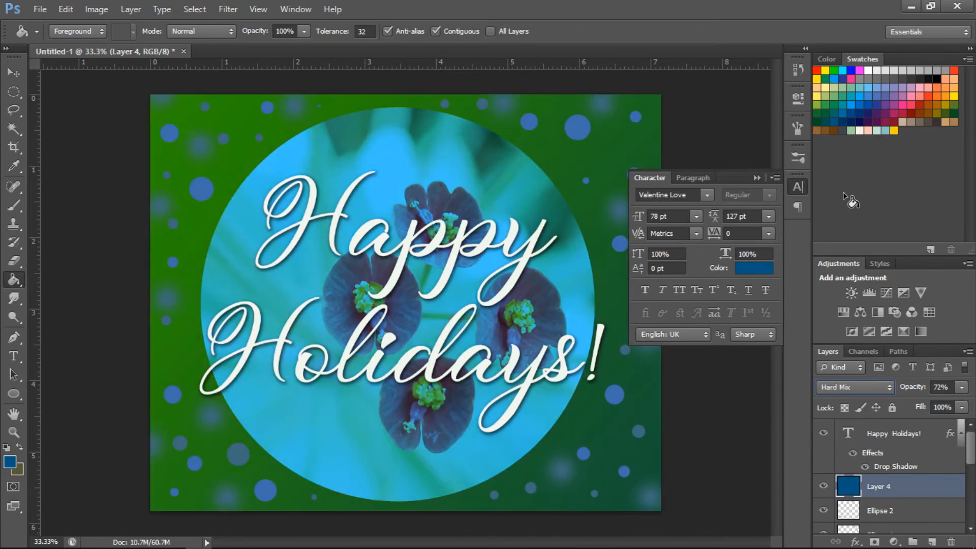
pyautogui.press('Down')
pyautogui.press('Down')
pyautogui.press('Down')
pyautogui.press('Down')
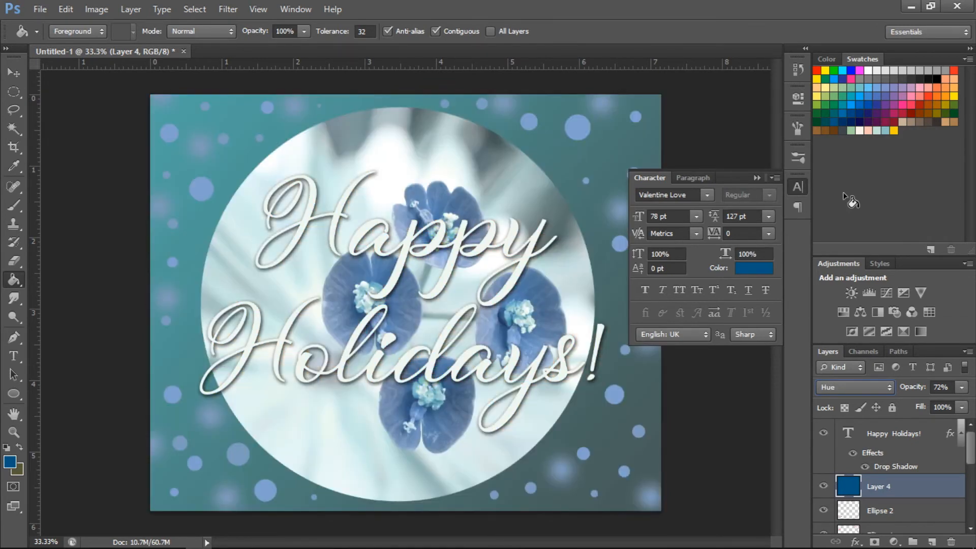
# Step: Compare Soft Light, Hard Mix, Exclusion and Saturation blending on Layer 4, and go back to Hue
pyautogui.click(848, 391)
pyautogui.press('Escape')
pyautogui.click(846, 391)
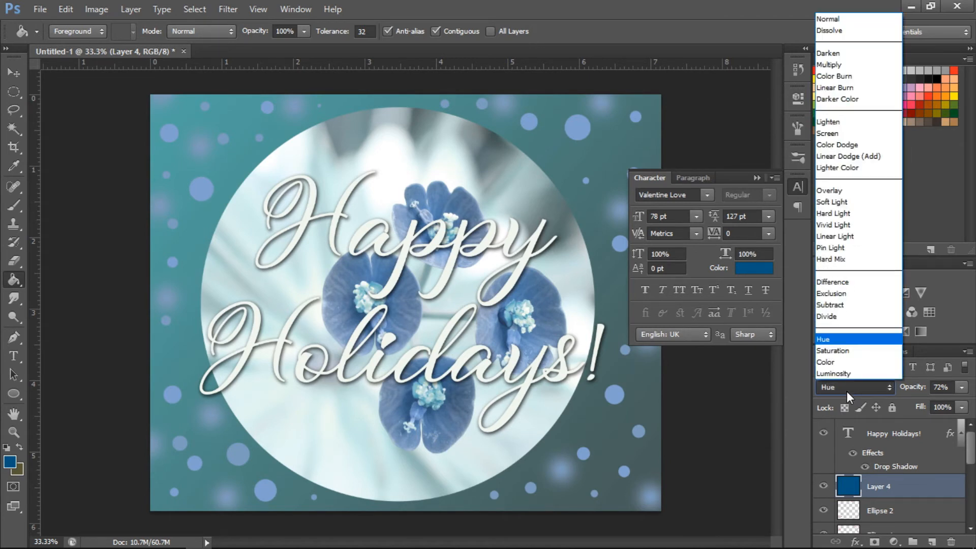
pyautogui.click(841, 202)
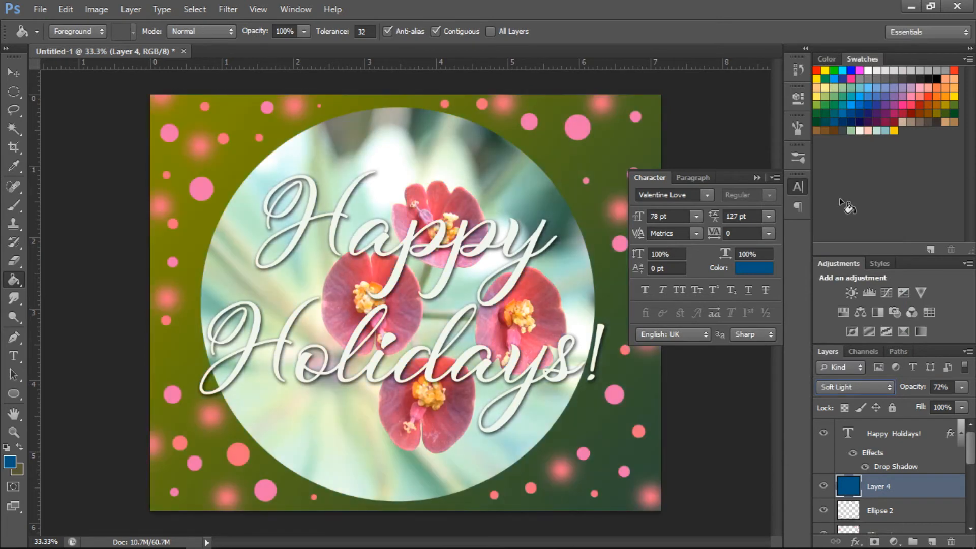
pyautogui.press('Down')
pyautogui.press('Down')
pyautogui.press('Down')
pyautogui.press('Down')
pyautogui.press('Down')
pyautogui.press('Down')
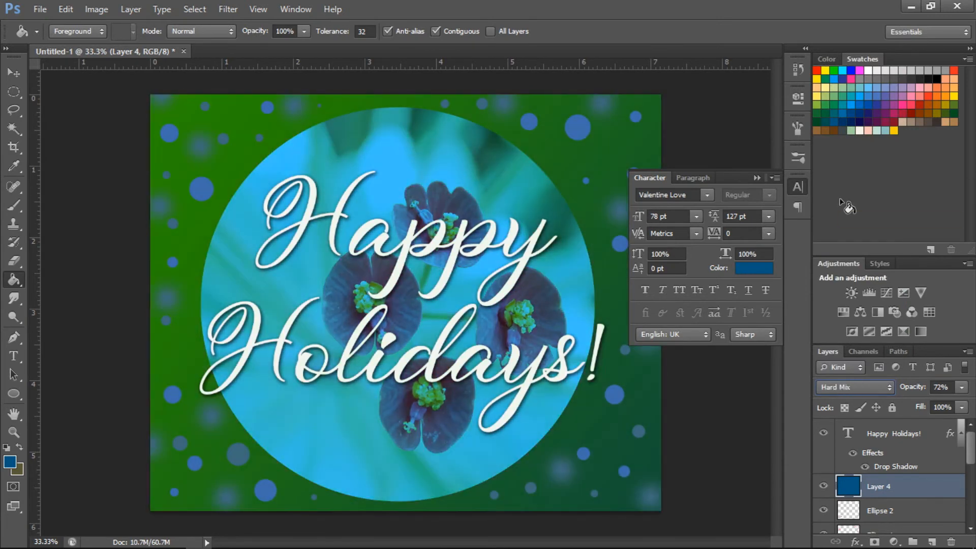
pyautogui.press('Down')
pyautogui.press('Down')
pyautogui.press('Down')
pyautogui.press('Down')
pyautogui.press('Down')
pyautogui.press('Down')
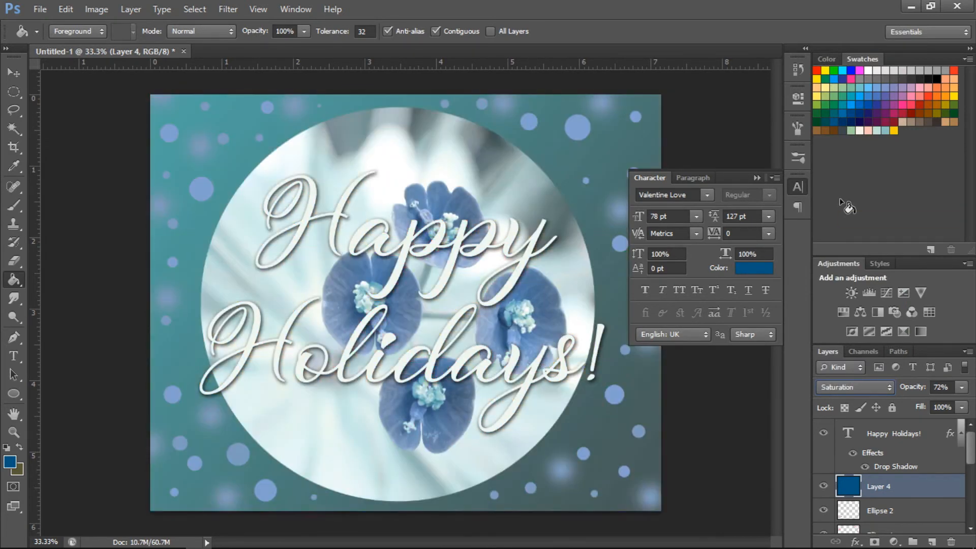
pyautogui.press('Up')
pyautogui.press('Up')
pyautogui.press('Up')
pyautogui.press('Up')
pyautogui.press('Up')
pyautogui.press('Up')
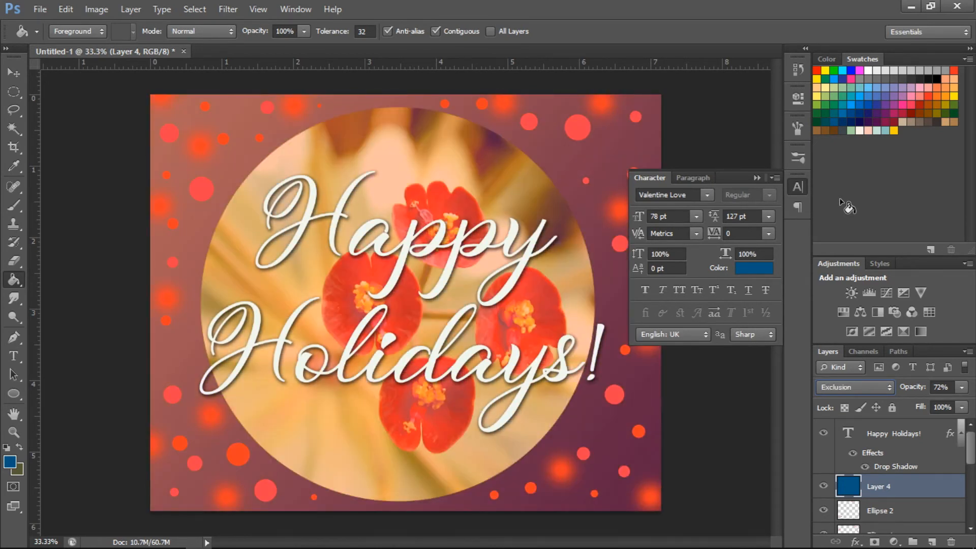
pyautogui.press('Down')
pyautogui.press('Down')
pyautogui.press('Down')
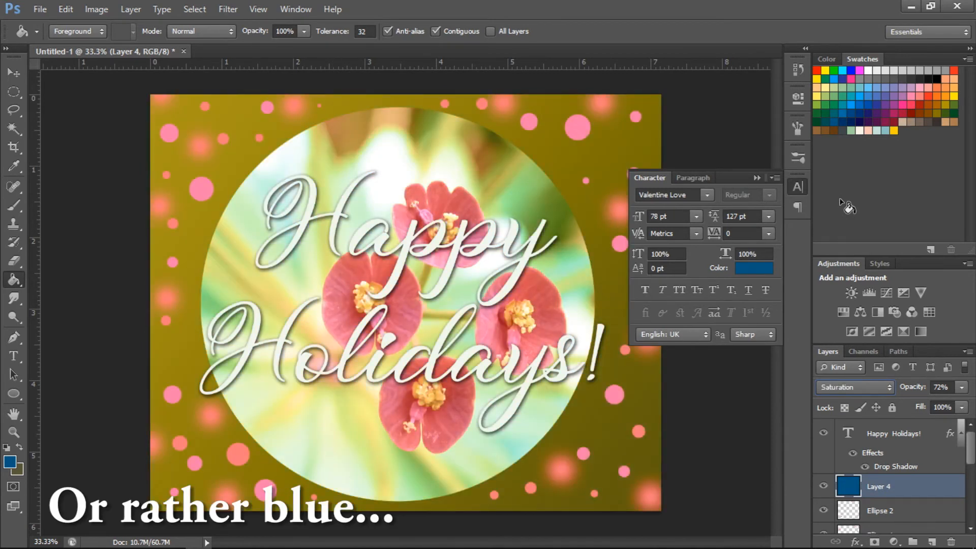
pyautogui.press('Up')
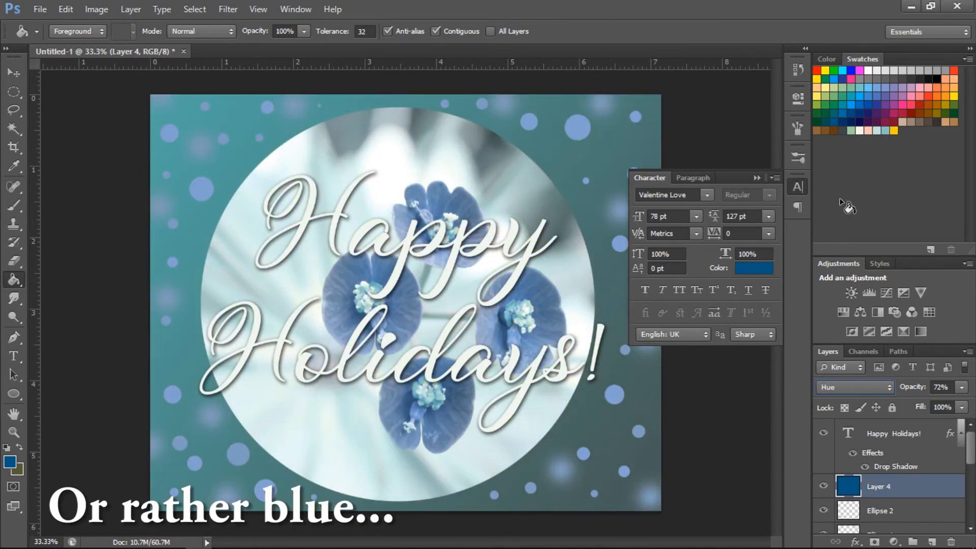
# Step: Move the IMG_7833 copy layer above Layer 4, directly beneath the Happy Holidays! text layer
pyautogui.scroll(-4, 886, 460)
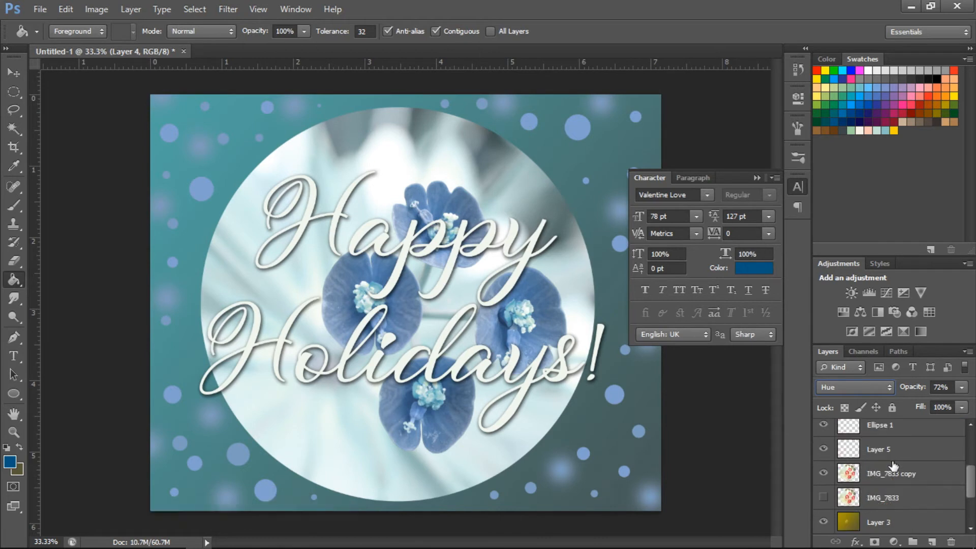
pyautogui.moveTo(884, 480)
pyautogui.mouseDown()
pyautogui.moveTo(887, 407)
pyautogui.moveTo(897, 482)
pyautogui.mouseUp()
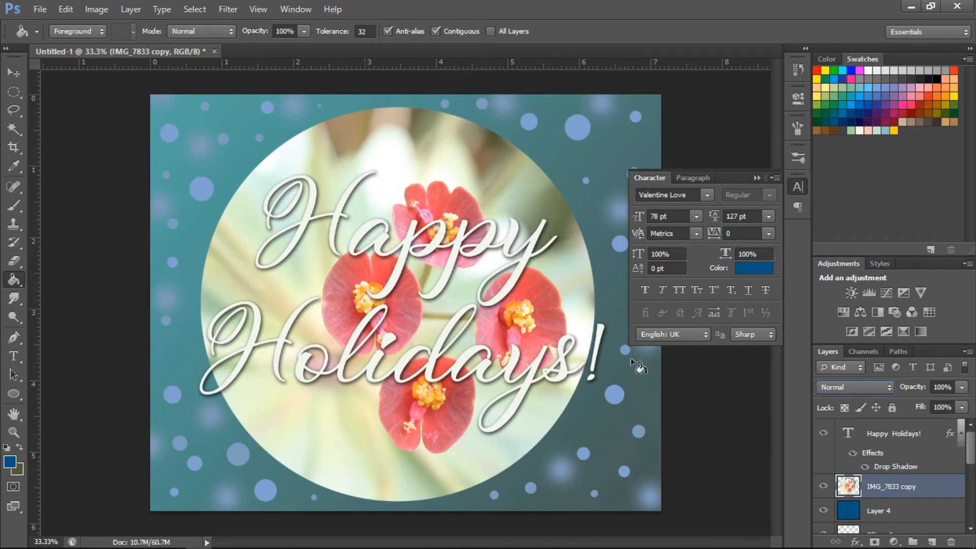
# Step: Cycle Layer 4 through blend modes such as Difference, Lighten, Linear Burn, Darken, Color Dodge and Soft Light, and settle on Vivid Light
pyautogui.scroll(-2, 887, 488)
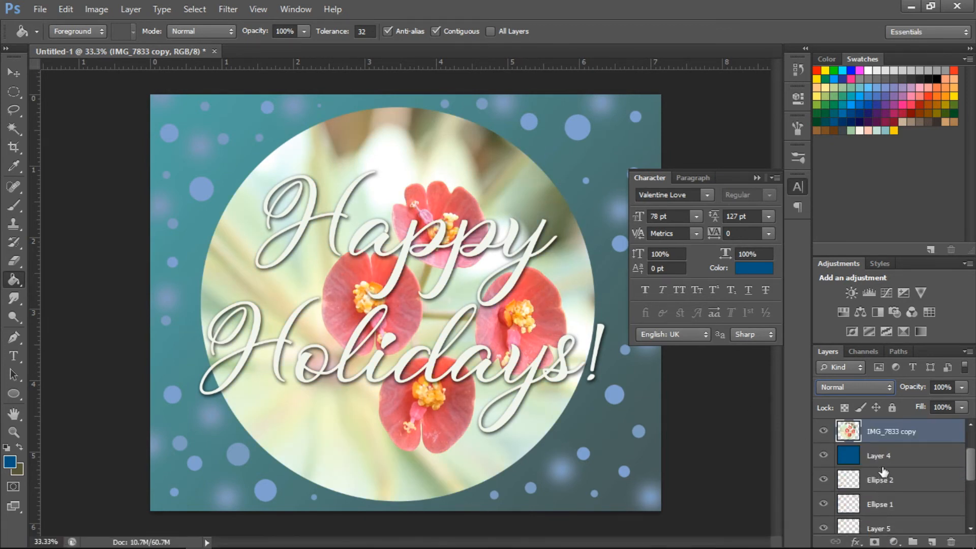
pyautogui.click(883, 463)
pyautogui.click(861, 389)
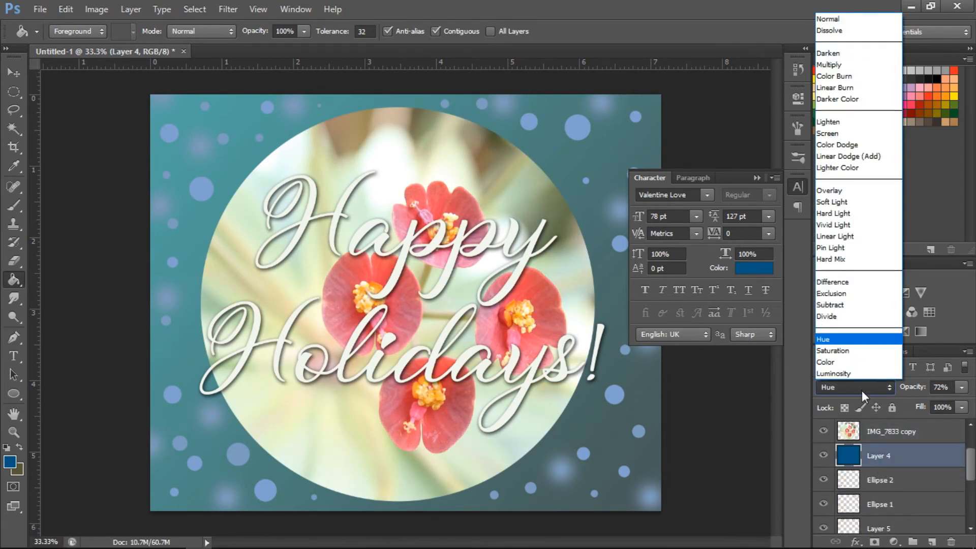
pyautogui.click(858, 279)
pyautogui.press('Up')
pyautogui.press('Up')
pyautogui.press('Up')
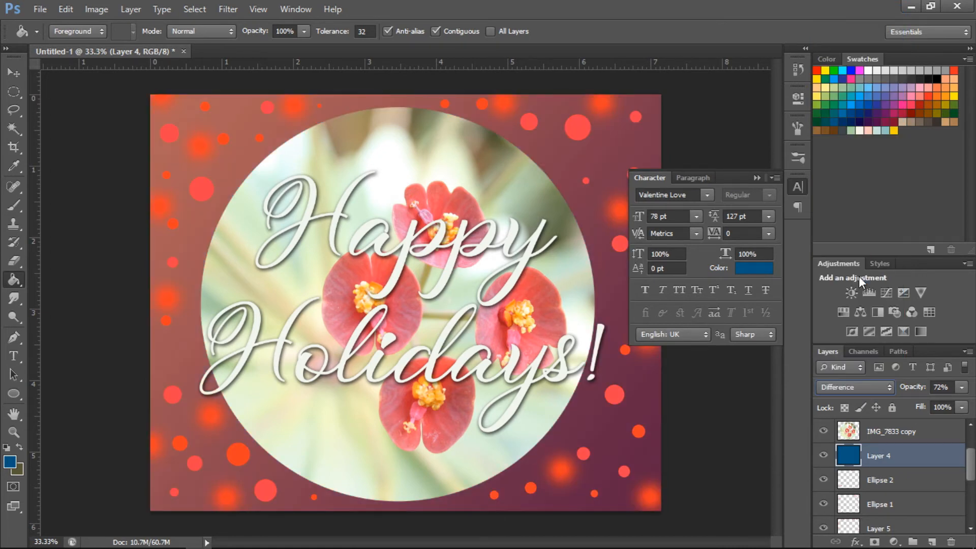
pyautogui.press('Up')
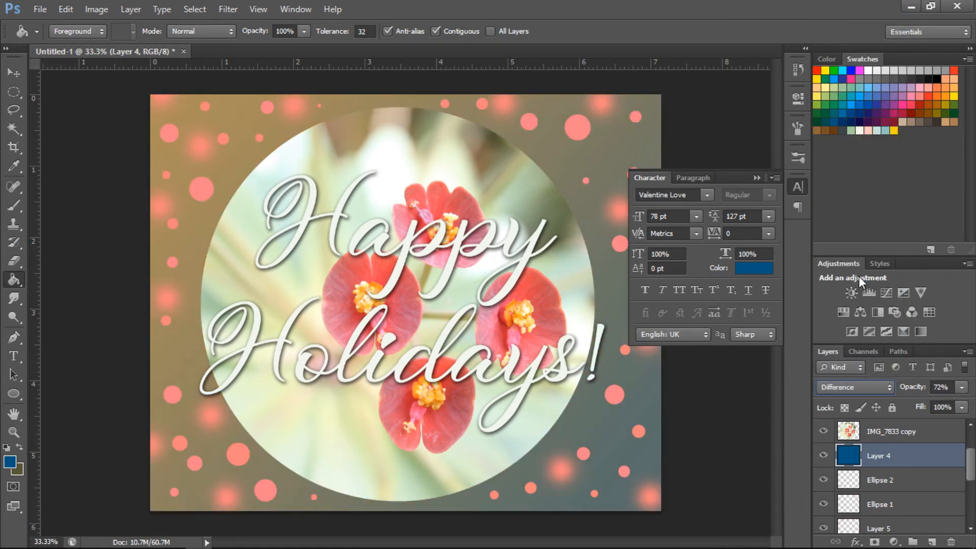
pyautogui.press('Up')
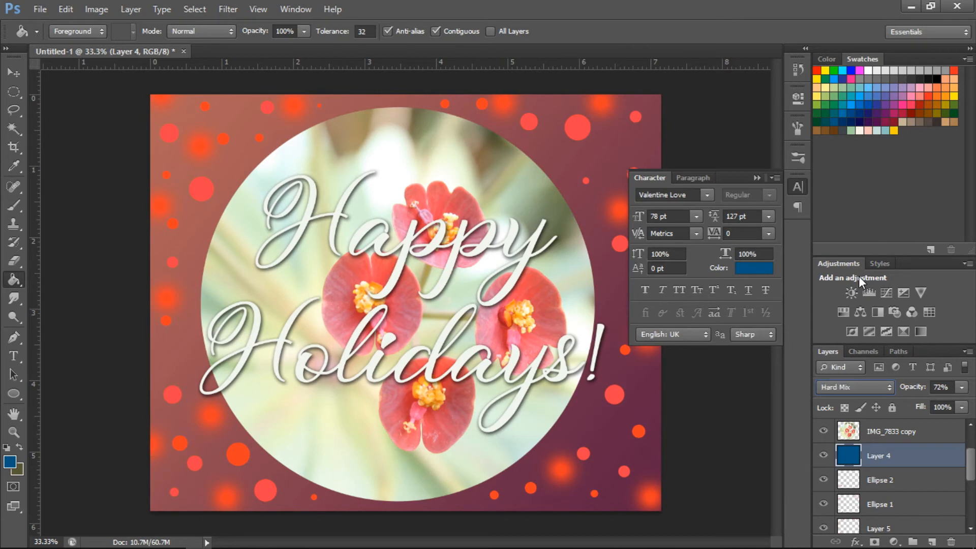
pyautogui.press('Down')
pyautogui.press('Up')
pyautogui.press('Up')
pyautogui.press('Up')
pyautogui.press('Up')
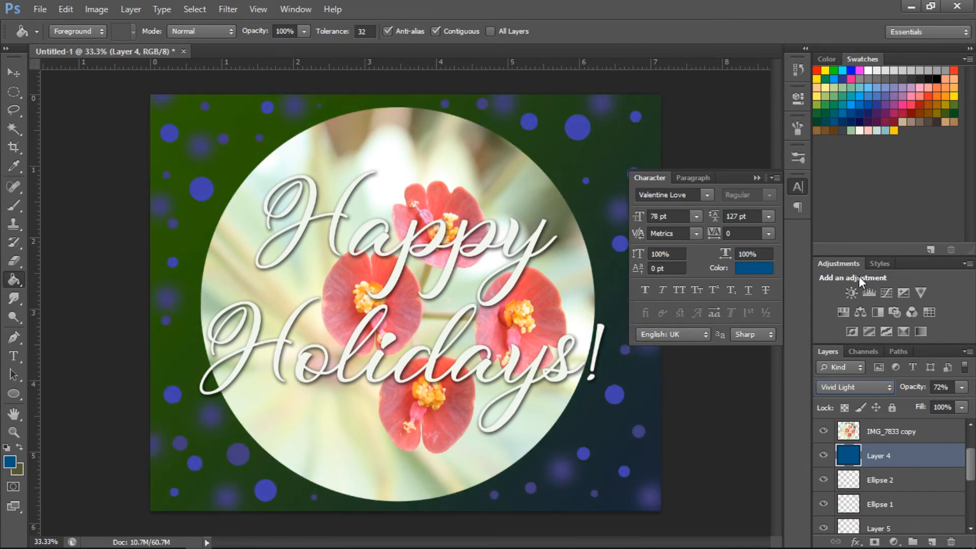
pyautogui.press('Up')
pyautogui.press('Up')
pyautogui.press('Up')
pyautogui.press('Up')
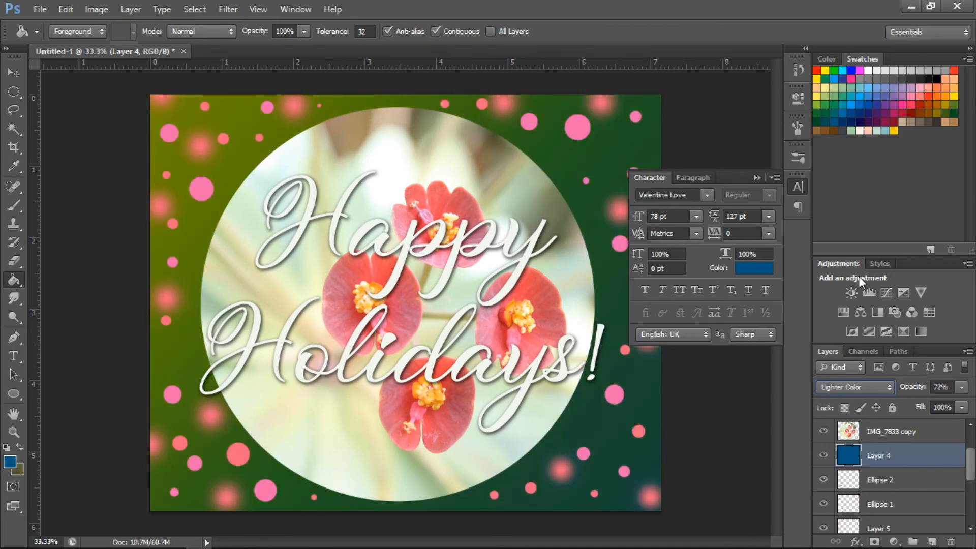
pyautogui.press('Up')
pyautogui.press('Up')
pyautogui.press('Up')
pyautogui.press('Up')
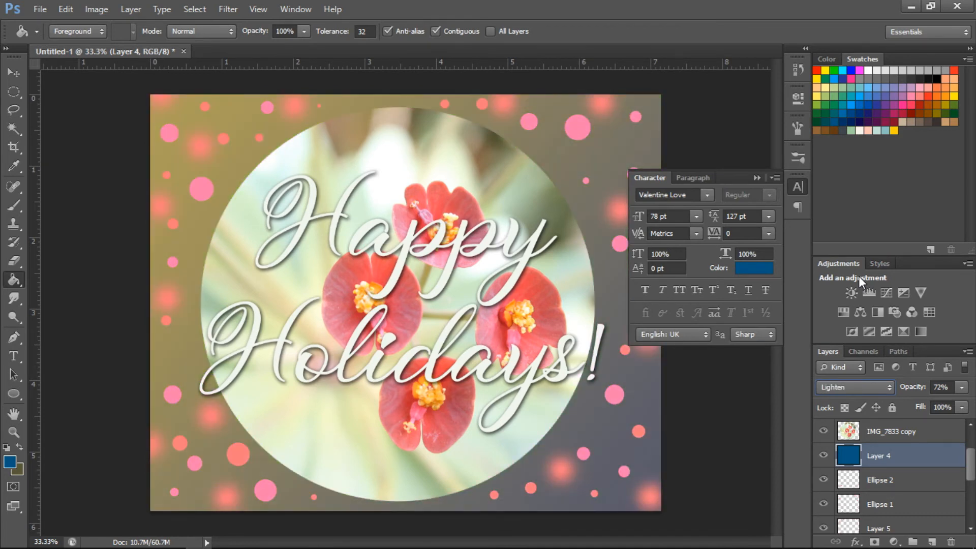
pyautogui.press('Up')
pyautogui.press('Up')
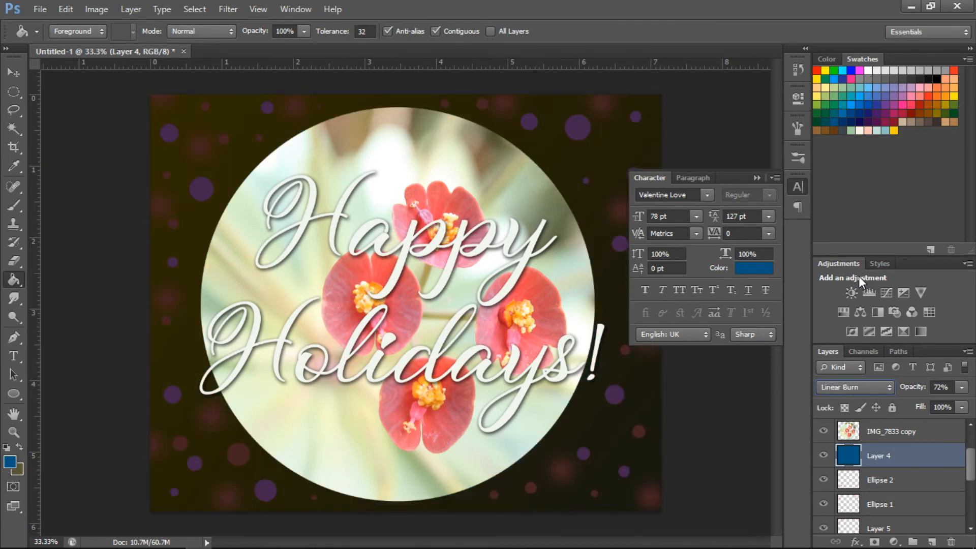
pyautogui.press('Down')
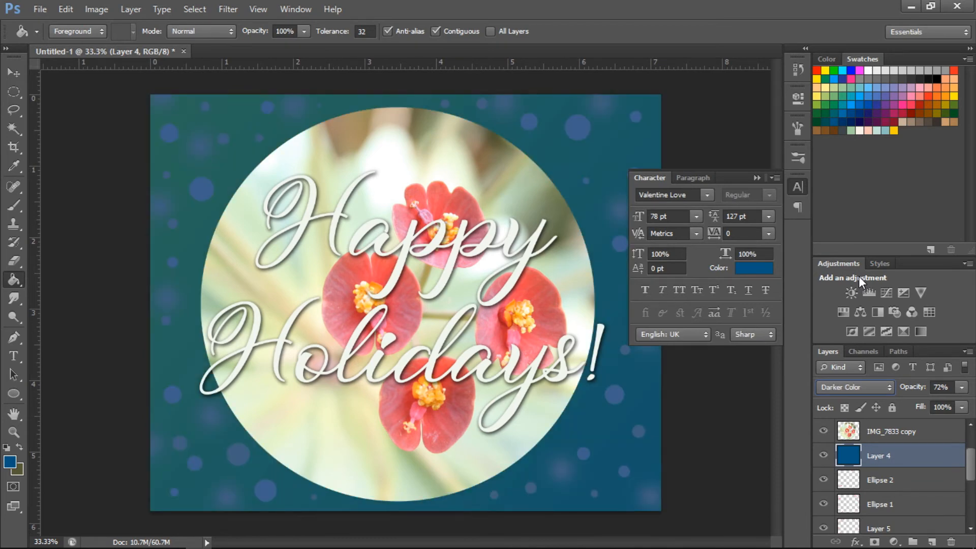
pyautogui.press('Up')
pyautogui.press('Up')
pyautogui.press('Up')
pyautogui.press('Up')
pyautogui.press('Up')
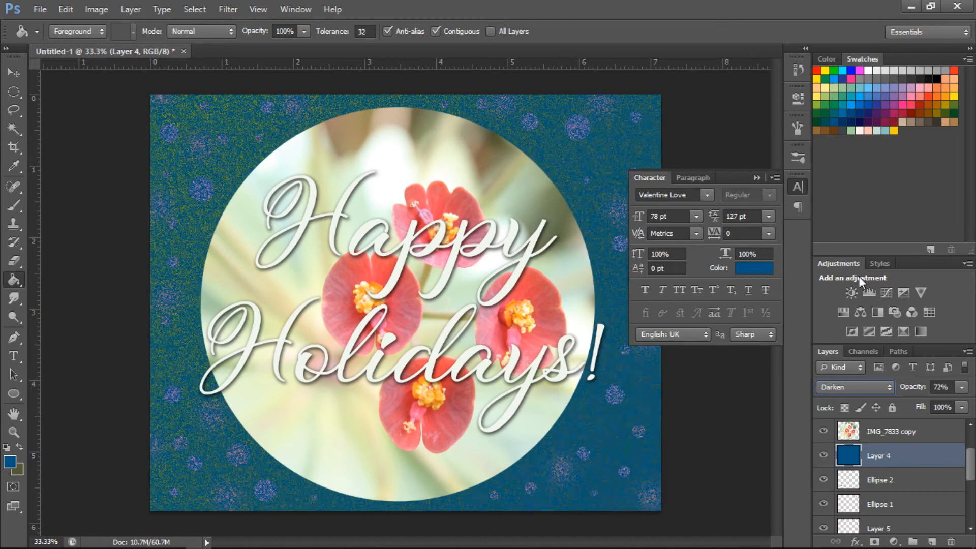
pyautogui.press('Down')
pyautogui.press('Down')
pyautogui.press('Down')
pyautogui.press('Down')
pyautogui.press('Down')
pyautogui.press('Down')
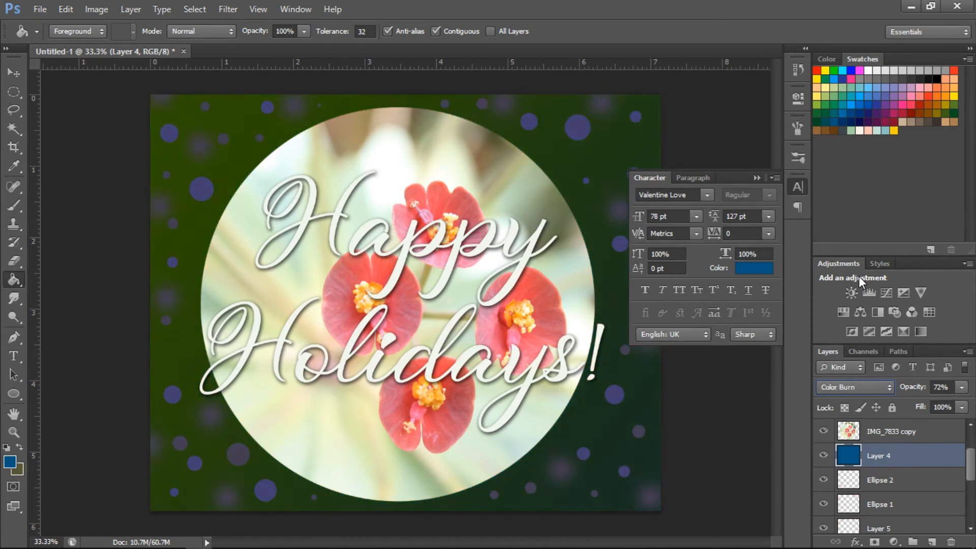
pyautogui.press('Down')
pyautogui.press('Down')
pyautogui.press('Down')
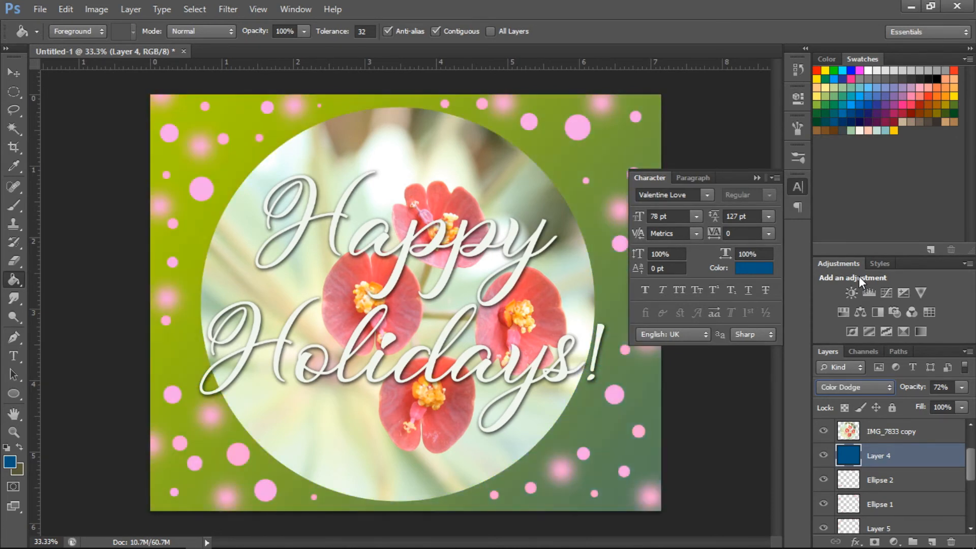
pyautogui.press('Up')
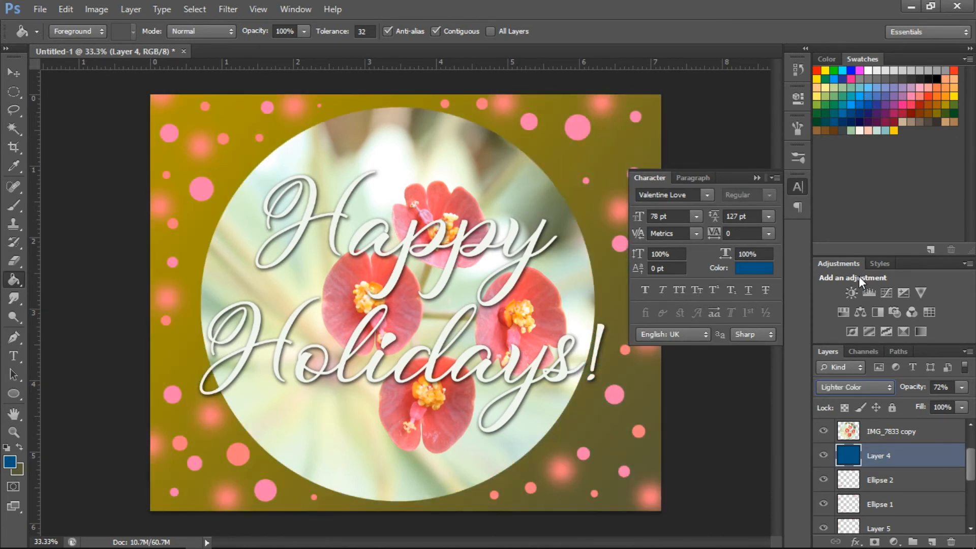
pyautogui.press('Down')
pyautogui.press('Down')
pyautogui.press('Down')
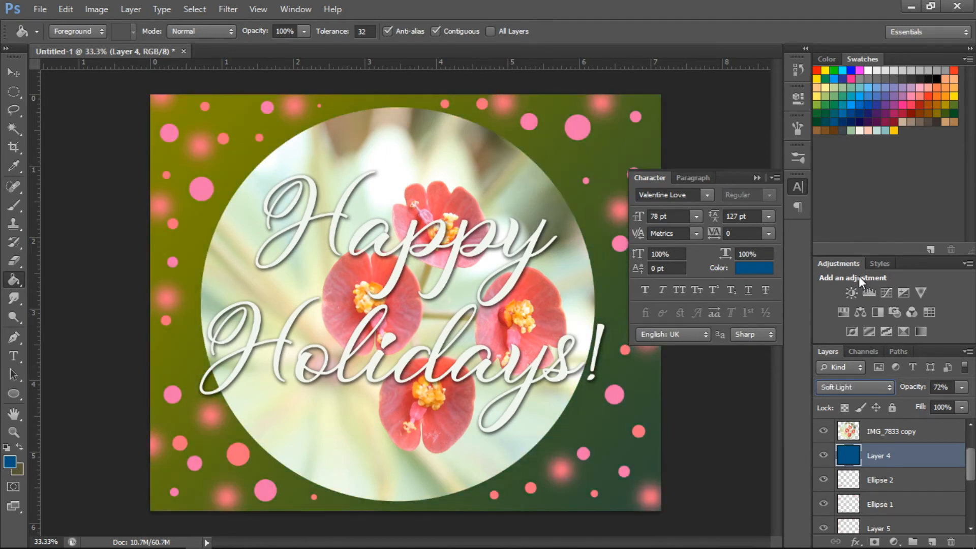
pyautogui.press('Down')
pyautogui.press('Down')
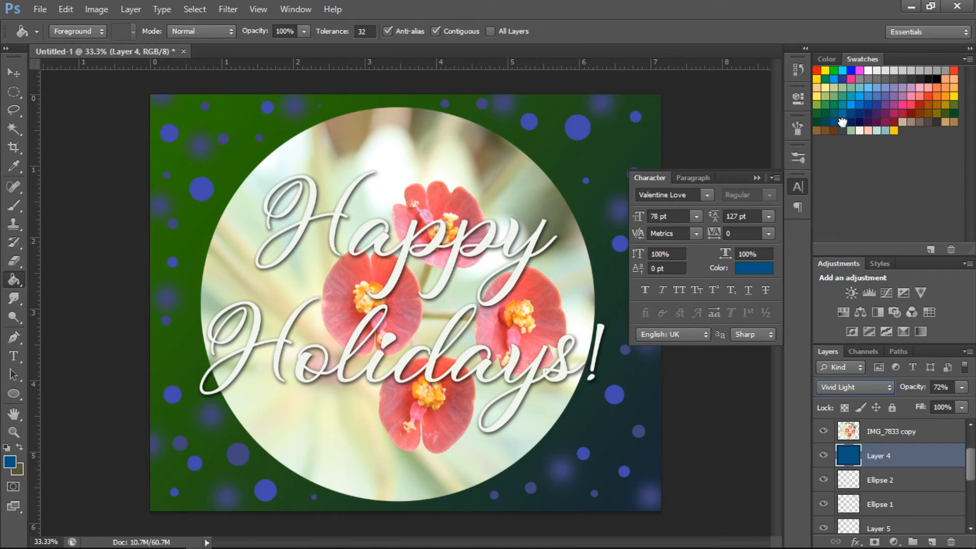
# Step: Try dark navy, medium blue, yellow and olive green fills on Layer 4
pyautogui.click(844, 120)
pyautogui.click(629, 142)
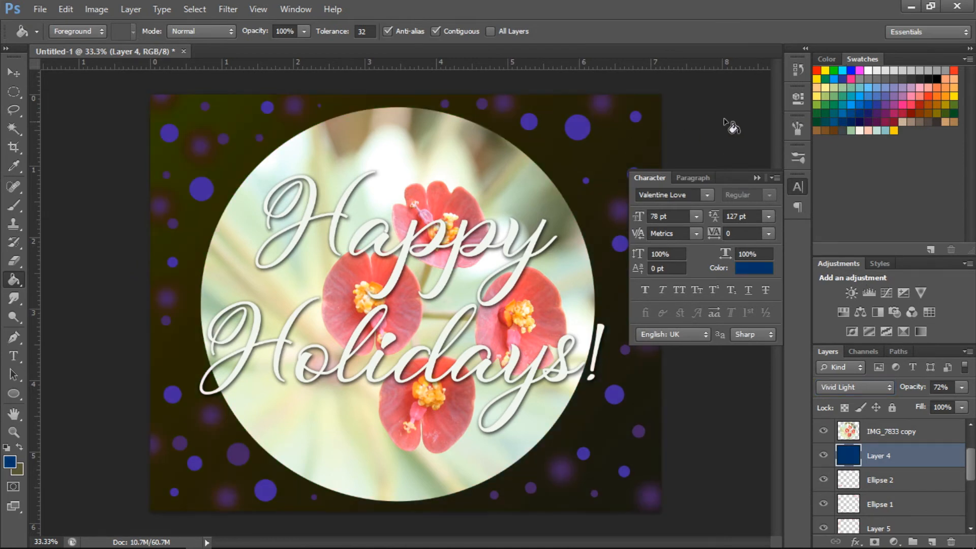
pyautogui.click(872, 93)
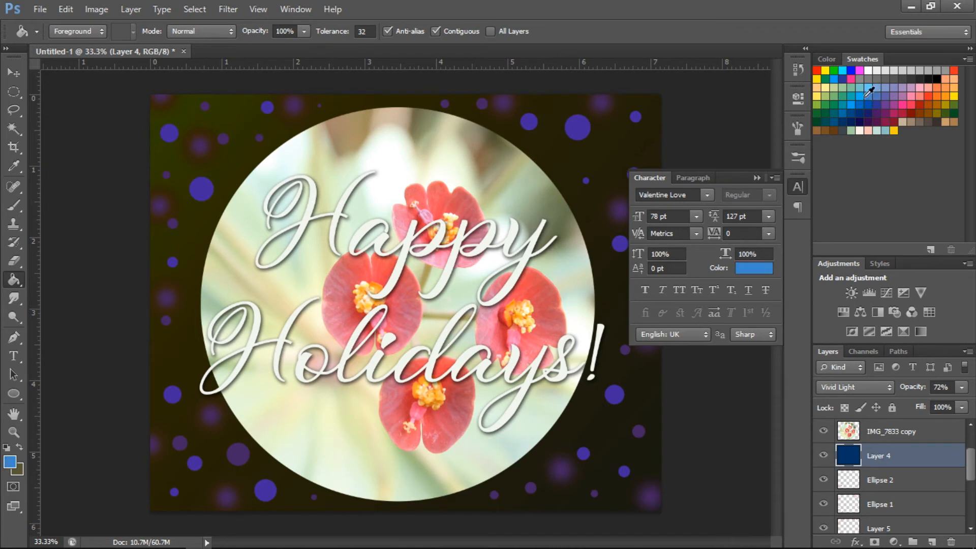
pyautogui.click(620, 137)
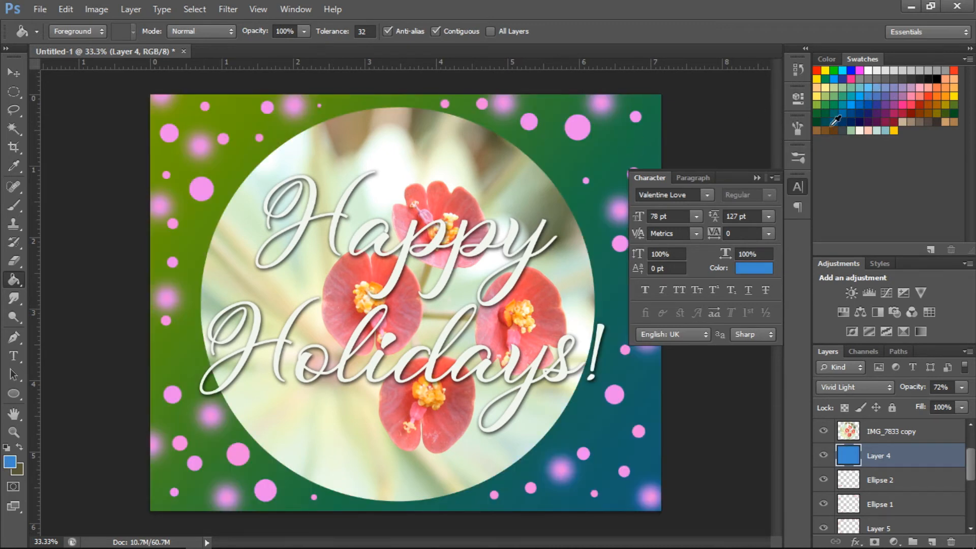
pyautogui.click(817, 98)
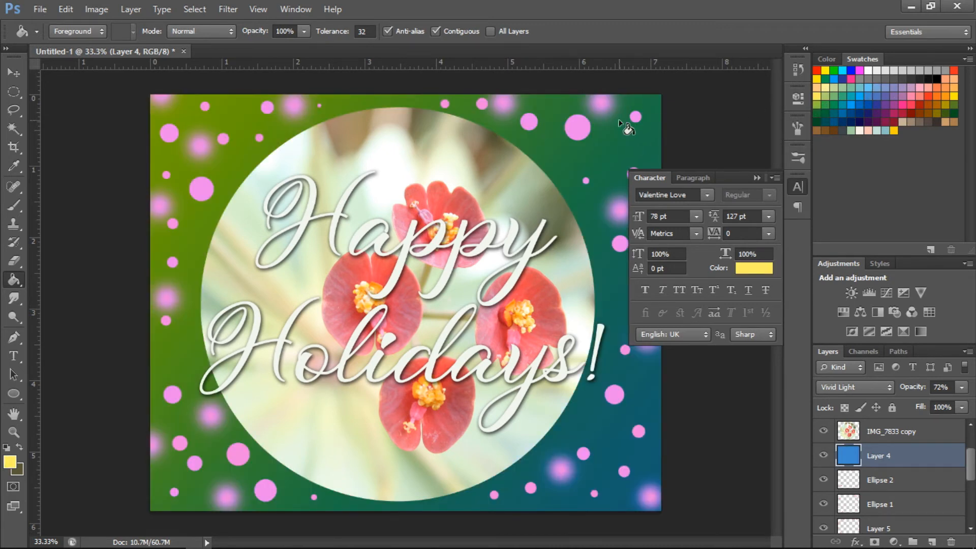
pyautogui.click(619, 120)
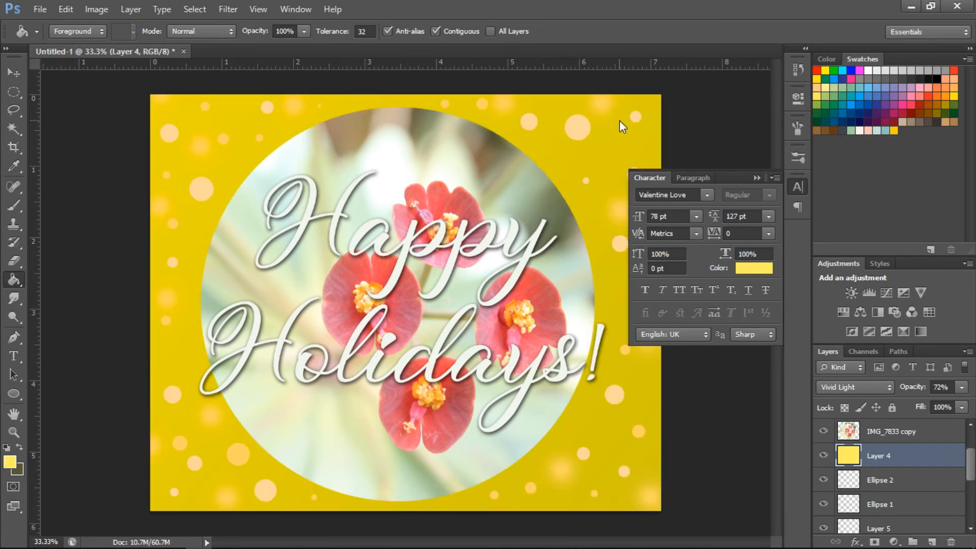
pyautogui.click(820, 106)
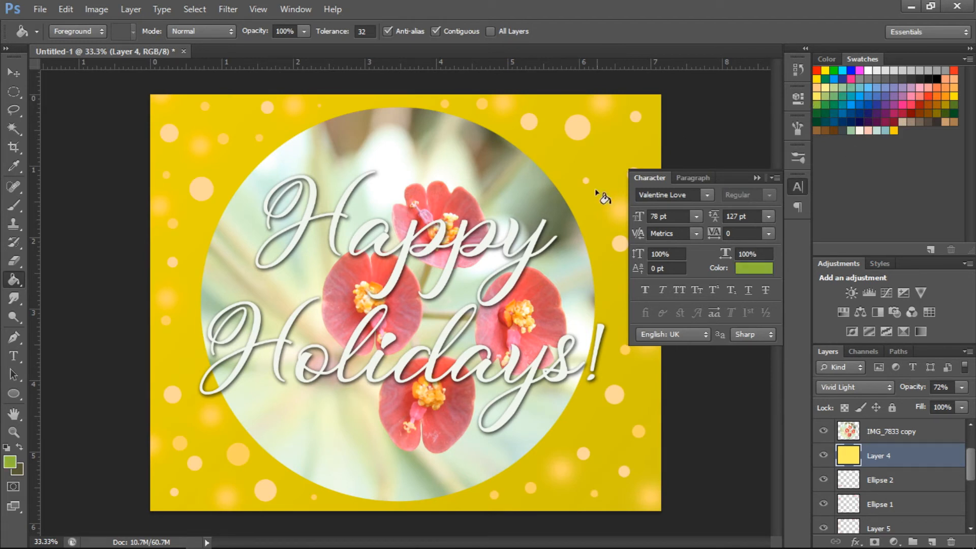
pyautogui.click(578, 192)
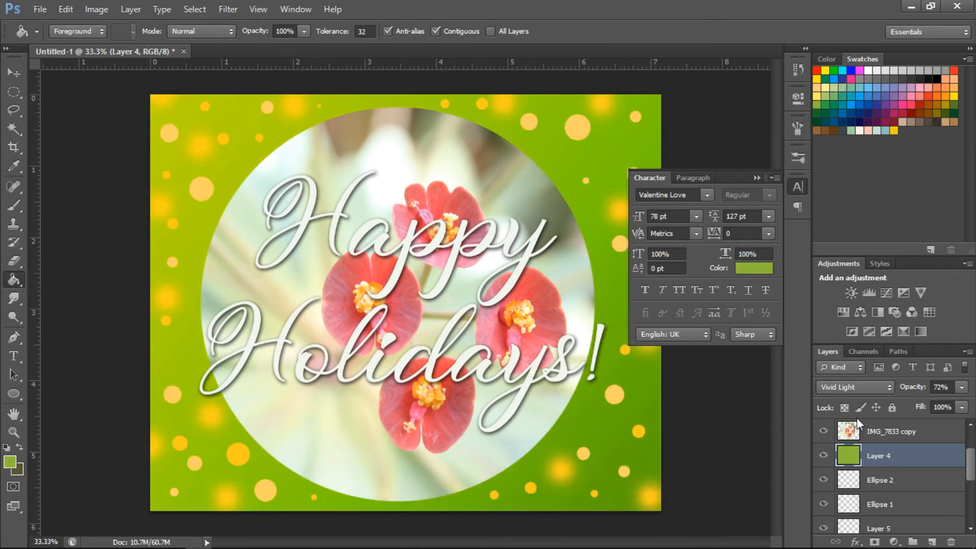
# Step: Set Layer 4's blend mode to Divide and refill the layer with crimson
pyautogui.click(851, 389)
pyautogui.click(839, 361)
pyautogui.press('Up')
pyautogui.press('Up')
pyautogui.press('Up')
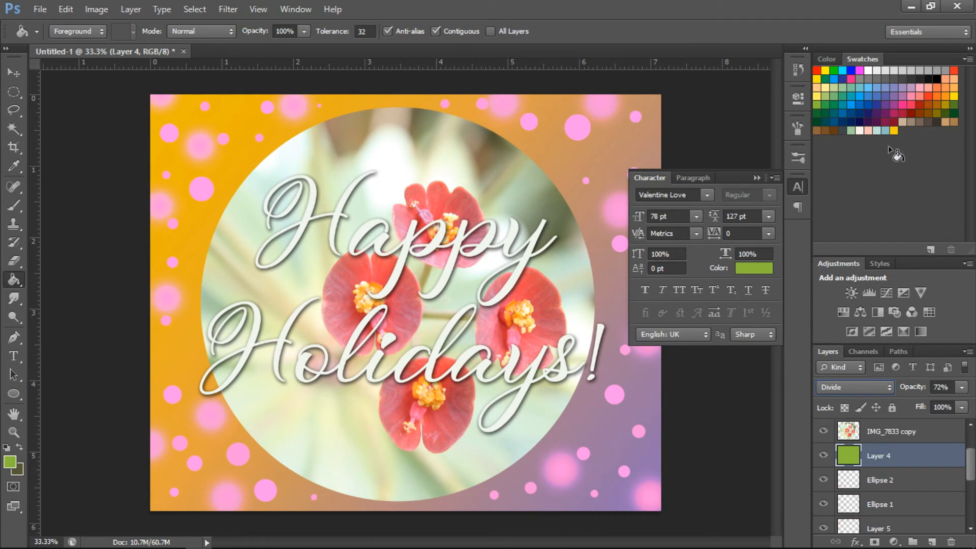
pyautogui.click(897, 111)
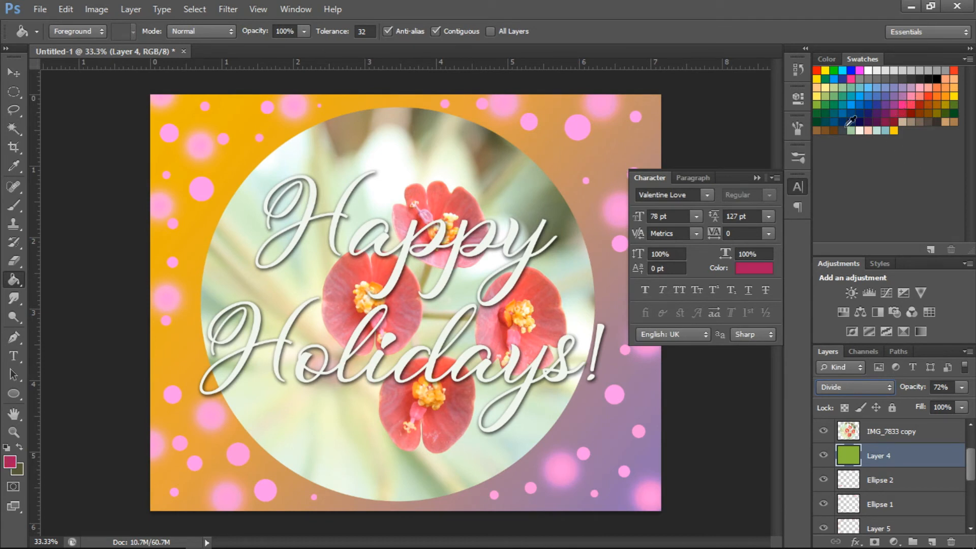
pyautogui.click(623, 163)
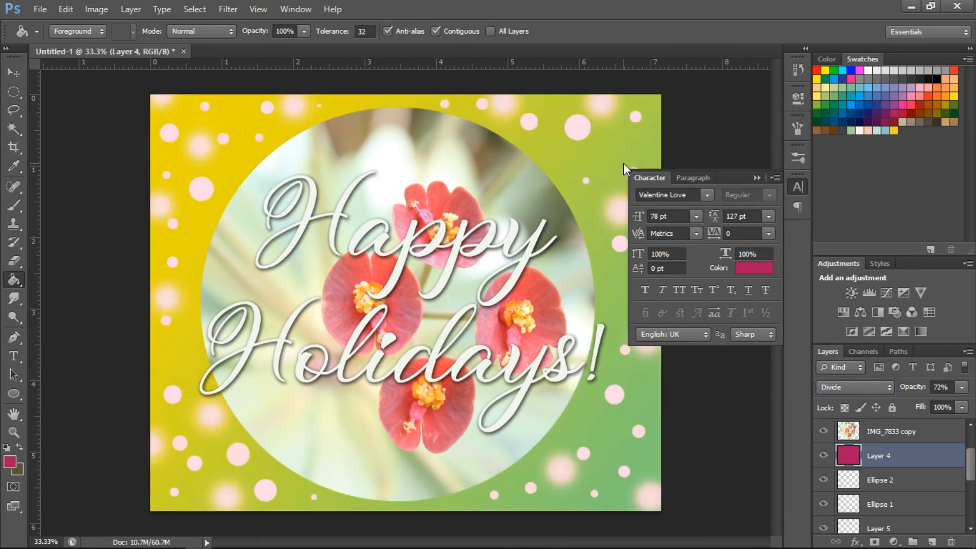
# Step: Compare Layer 4's neighbouring blend modes, settle on Color Burn, and collapse the Character settings
pyautogui.click(863, 387)
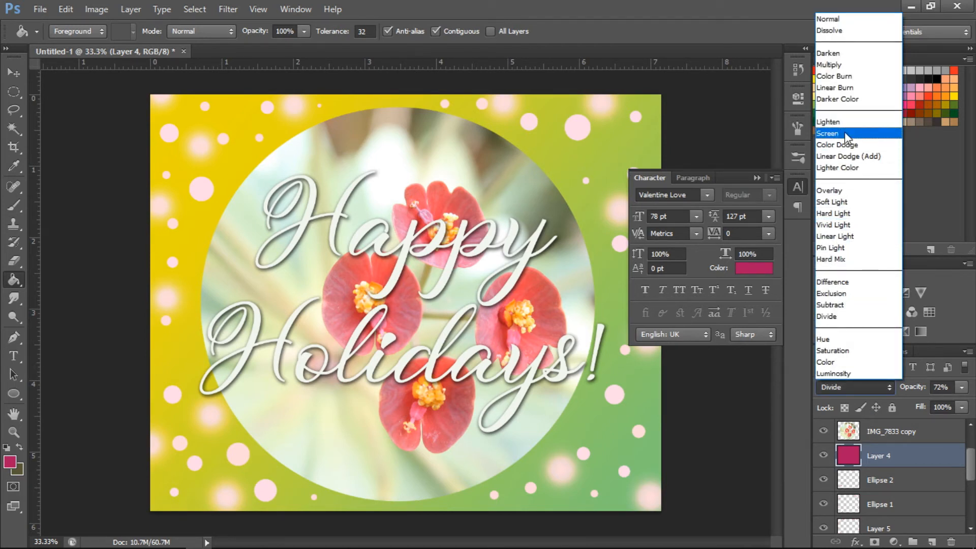
pyautogui.click(841, 90)
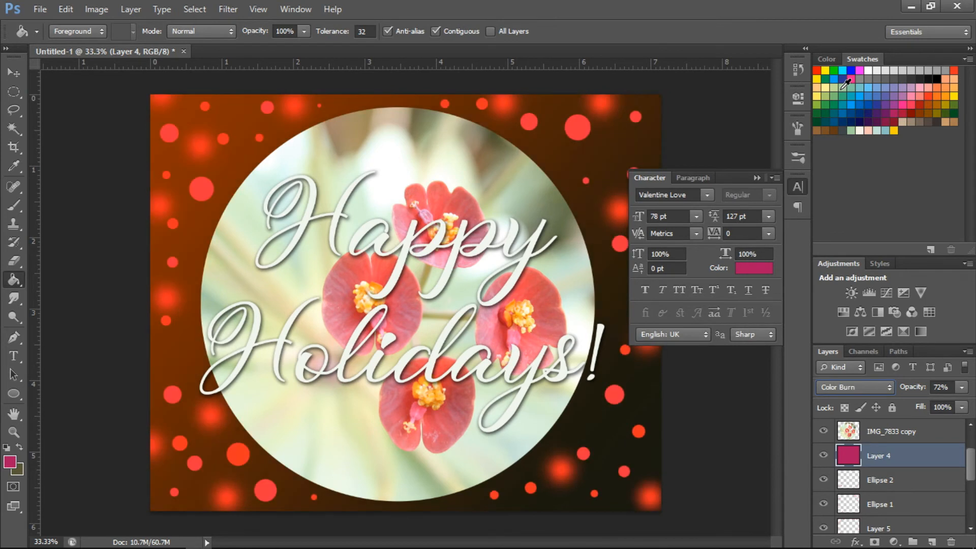
pyautogui.press('Up')
pyautogui.press('Down')
pyautogui.press('Up')
pyautogui.press('Up')
pyautogui.press('Down')
pyautogui.click(753, 177)
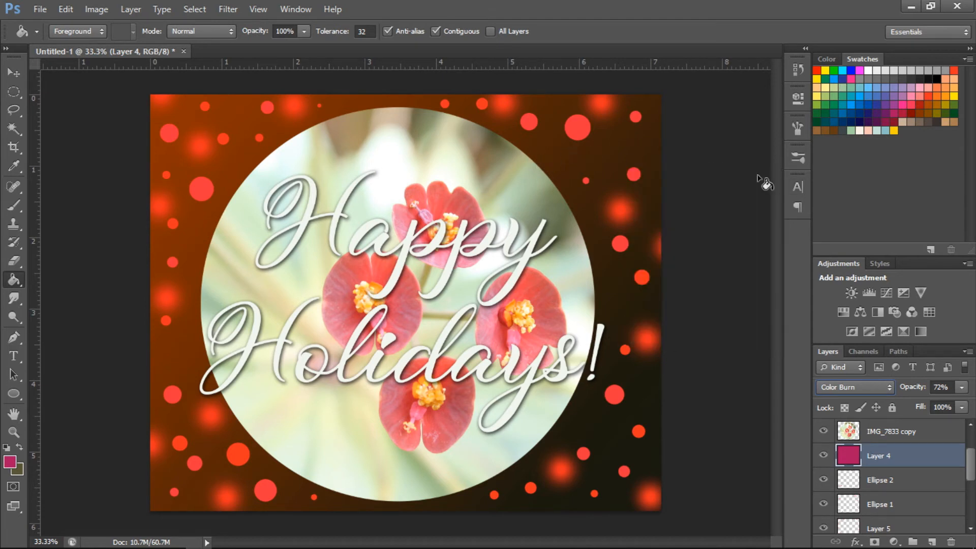
# Step: Create a new layer above Ellipse 2 and set the Brush to the snowflake tip at 102 px
pyautogui.click(898, 482)
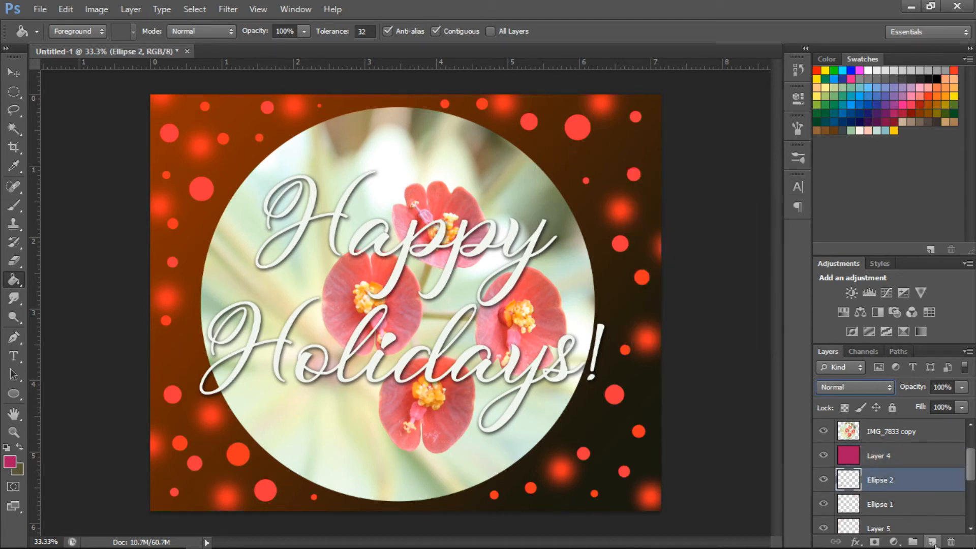
pyautogui.click(931, 542)
pyautogui.click(15, 204)
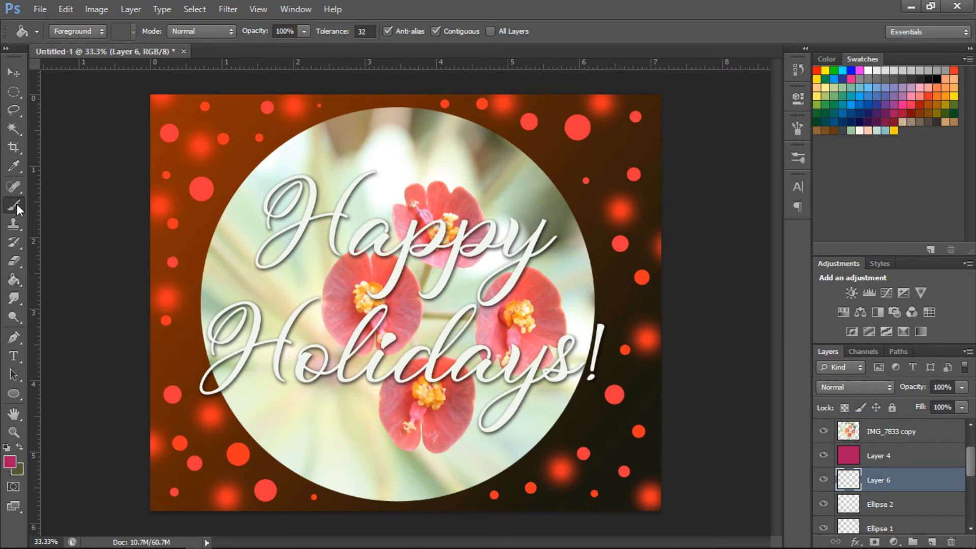
pyautogui.click(71, 38)
pyautogui.scroll(-8, 75, 176)
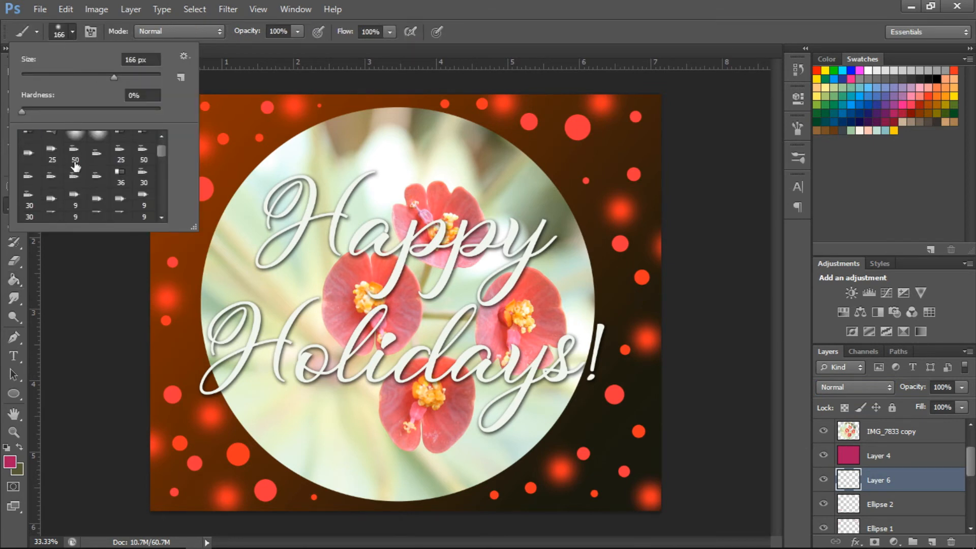
pyautogui.scroll(-6, 75, 176)
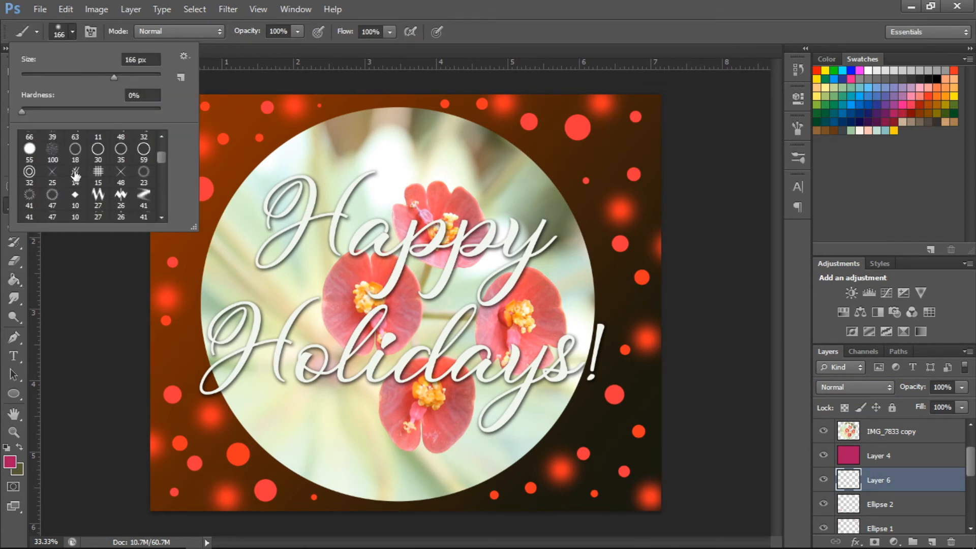
pyautogui.click(143, 161)
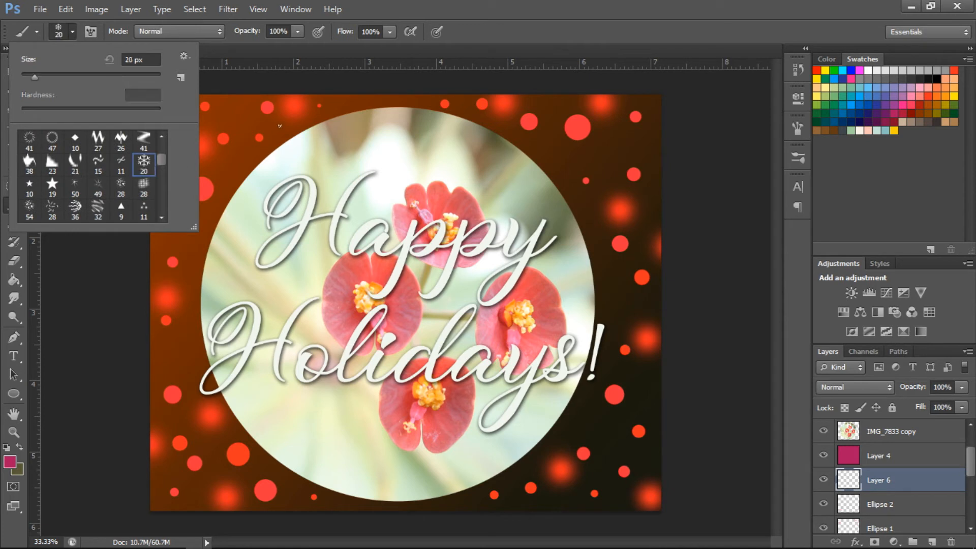
pyautogui.moveTo(44, 76); pyautogui.dragTo(102, 78)
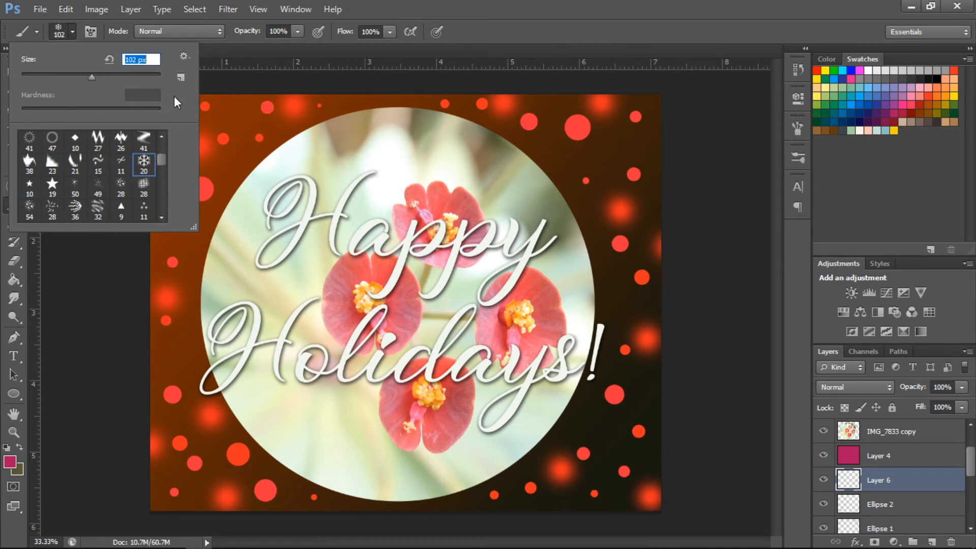
# Step: Try a crimson snowflake stamp near the card's upper-left corner and undo it
pyautogui.click(224, 104)
pyautogui.click(235, 108)
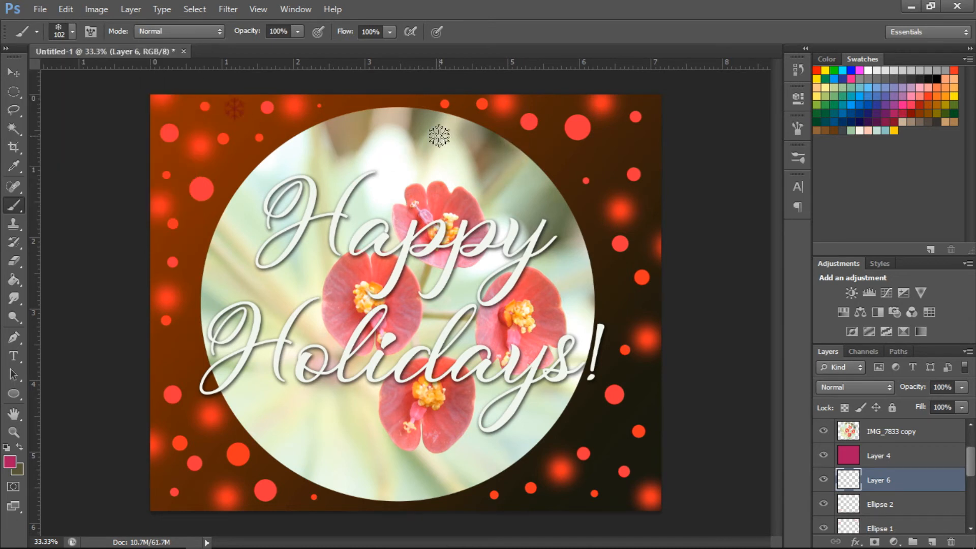
pyautogui.hotkey('ctrl', 'z')
# Step: Set the foreground colour to white and add a new layer directly above Layer 4, undoing the 102 px test stamps
pyautogui.click(869, 70)
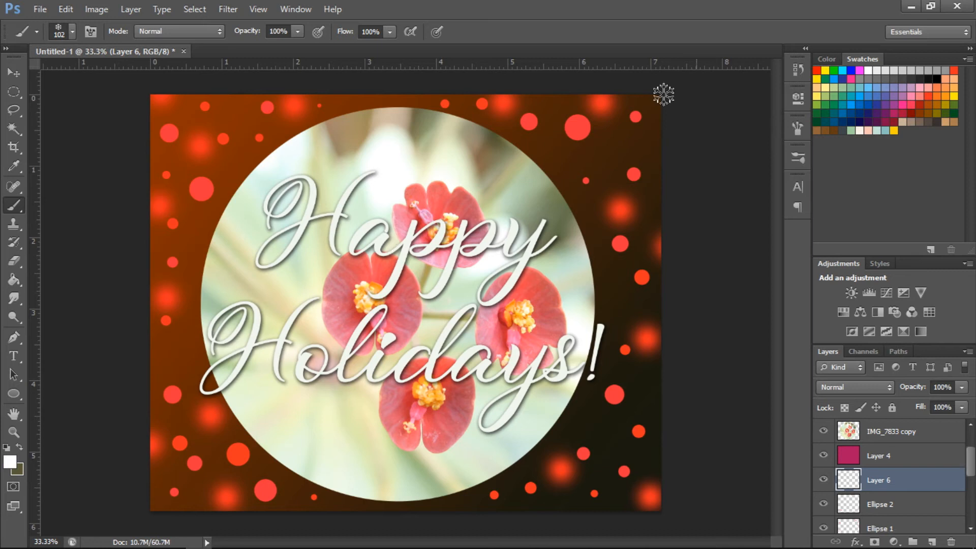
pyautogui.click(240, 109)
pyautogui.hotkey('ctrl', 'z')
pyautogui.click(909, 455)
pyautogui.click(932, 542)
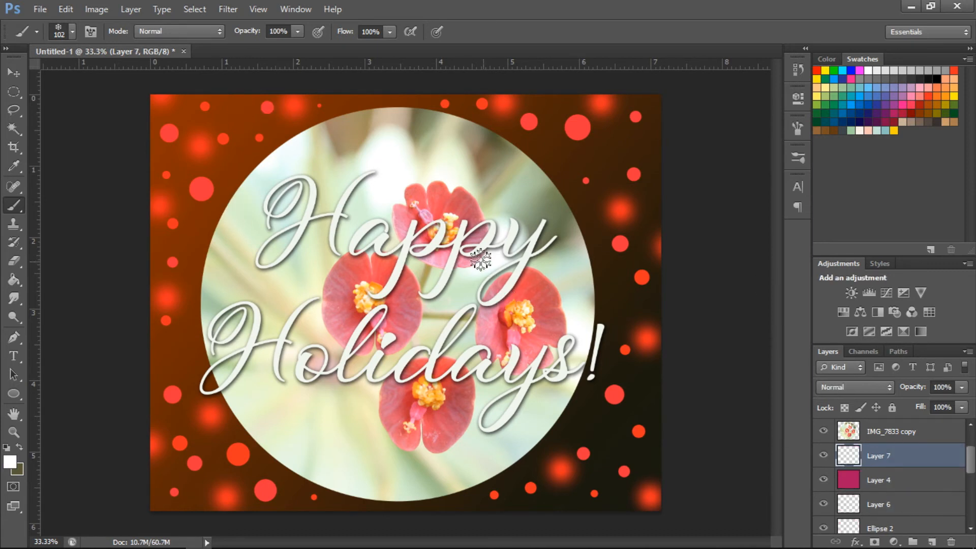
pyautogui.click(236, 114)
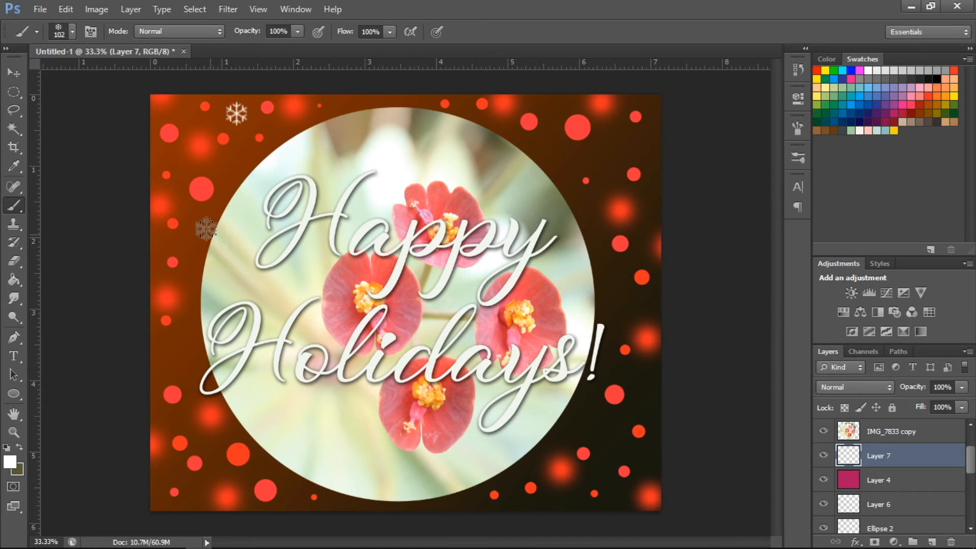
pyautogui.hotkey('ctrl', 'z')
# Step: Reduce the snowflake brush to 42 px and stamp small white snowflakes across the background around the flower circle
pyautogui.click(75, 30)
pyautogui.click(51, 75)
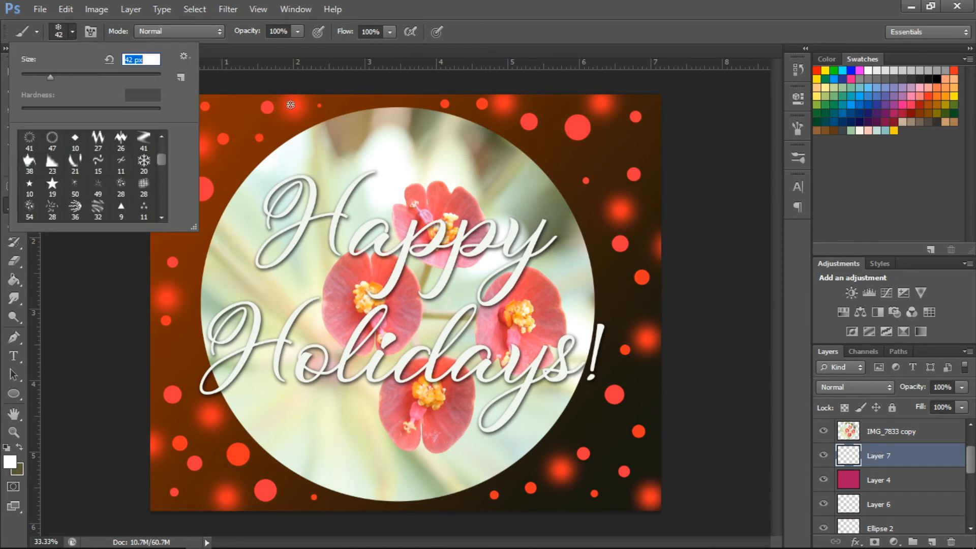
pyautogui.click(242, 104)
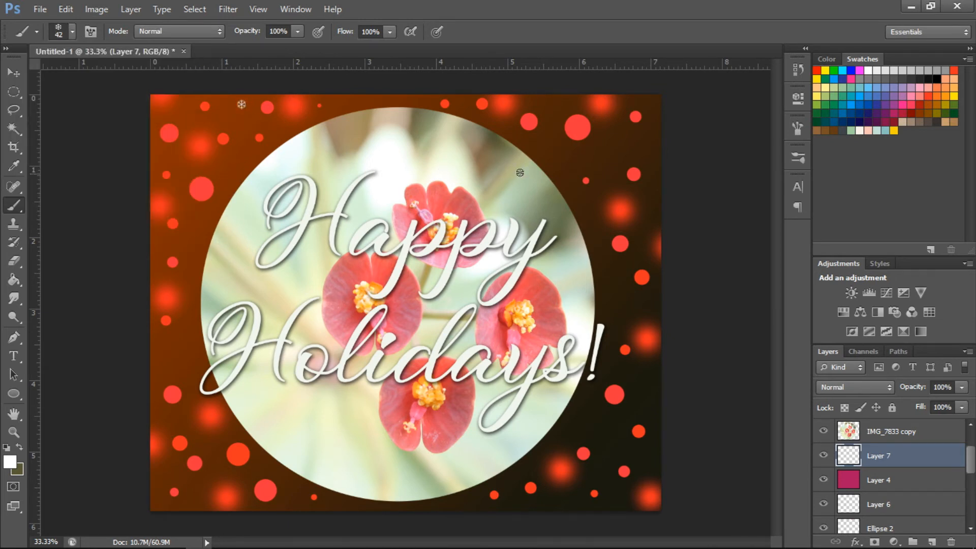
pyautogui.click(616, 142)
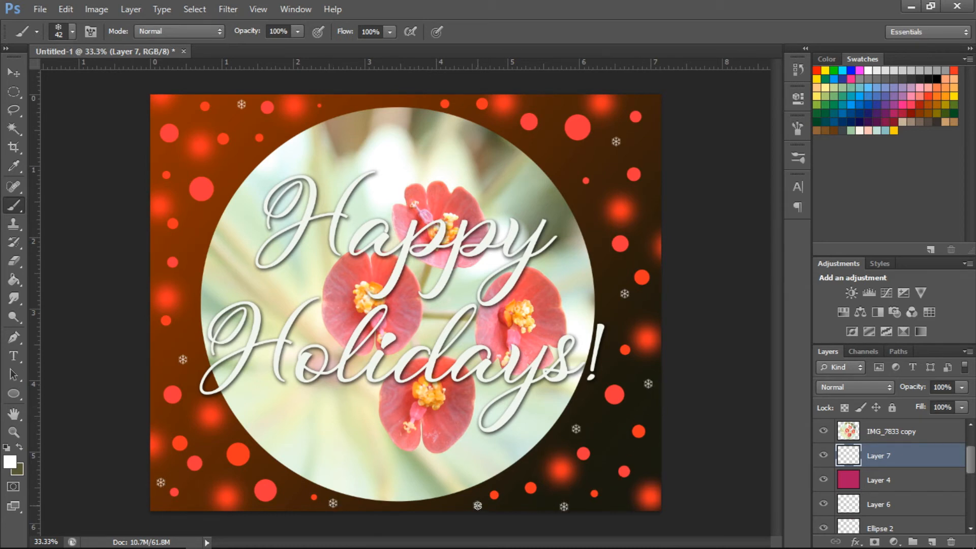
pyautogui.click(645, 200)
pyautogui.click(560, 161)
# Step: Enlarge the snowflake brush to 69 px and stamp five larger white snowflakes around the flower circle
pyautogui.click(73, 32)
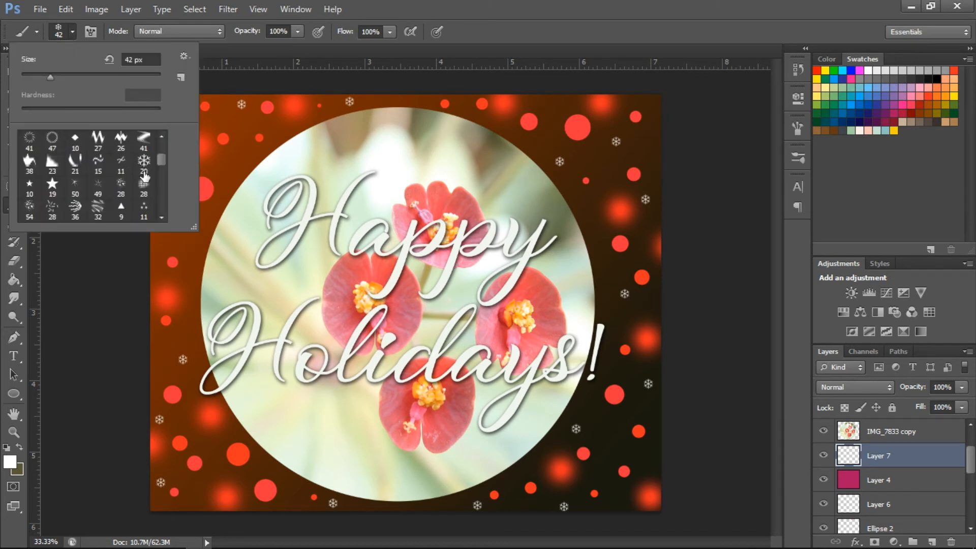
pyautogui.moveTo(51, 76); pyautogui.dragTo(69, 77)
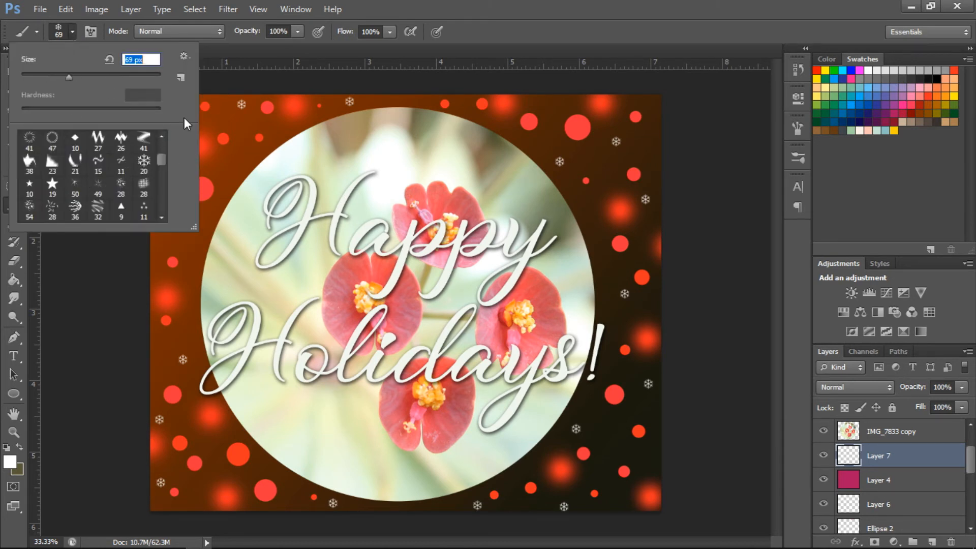
pyautogui.click(230, 159)
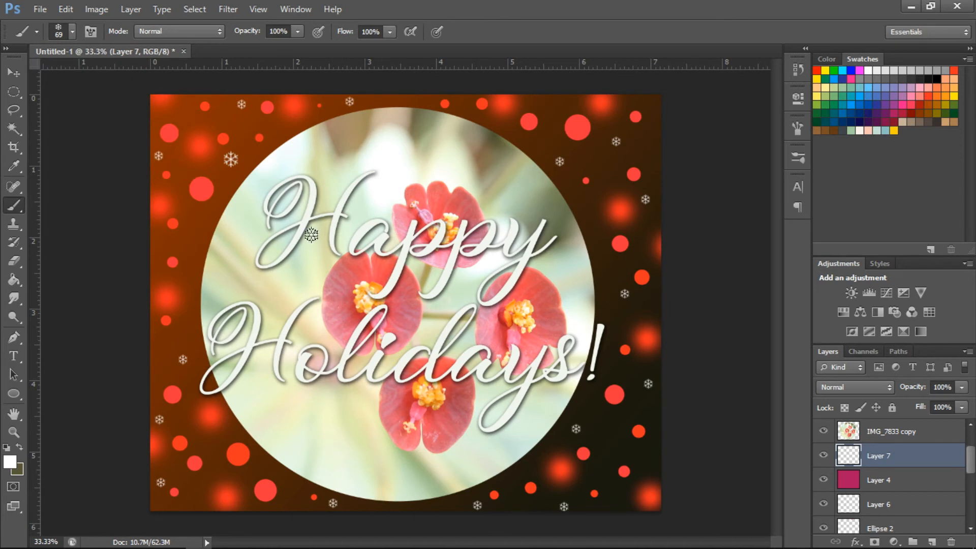
pyautogui.click(194, 247)
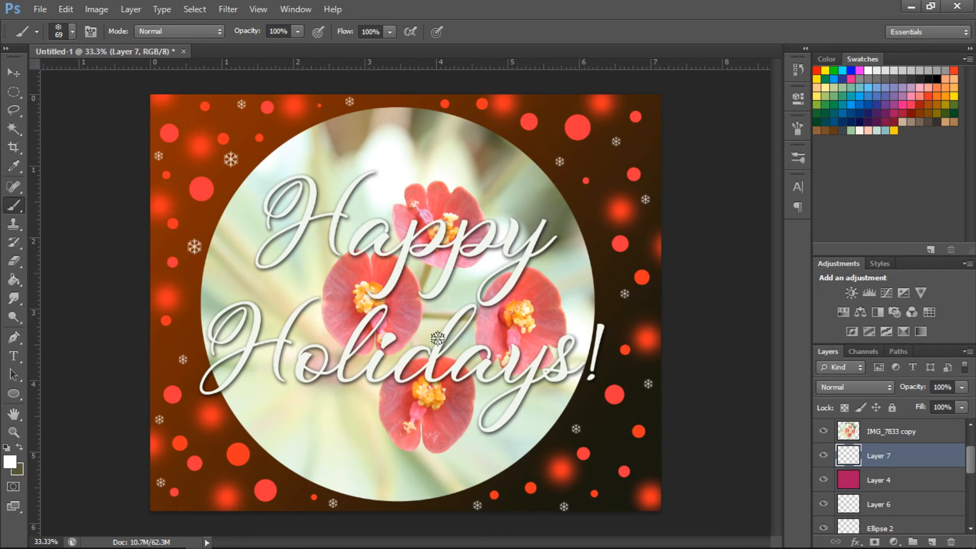
pyautogui.click(648, 457)
pyautogui.click(211, 492)
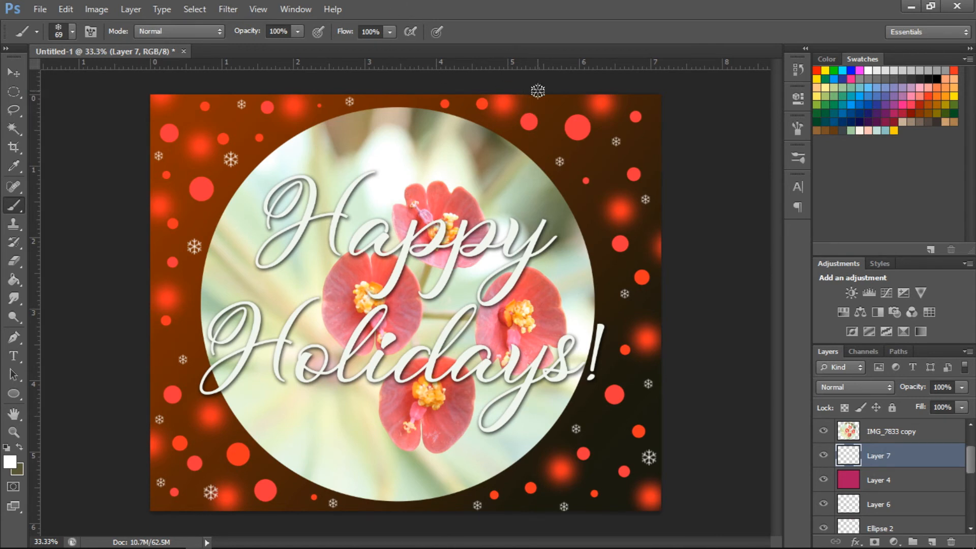
pyautogui.click(549, 103)
# Step: Fill Layer 4 with bright blue using the Paint Bucket tool
pyautogui.click(880, 481)
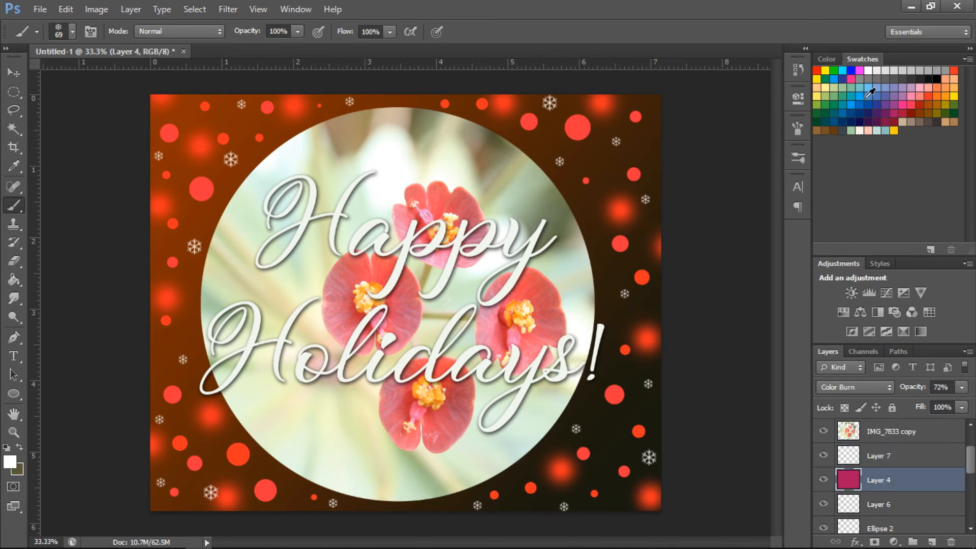
pyautogui.click(867, 96)
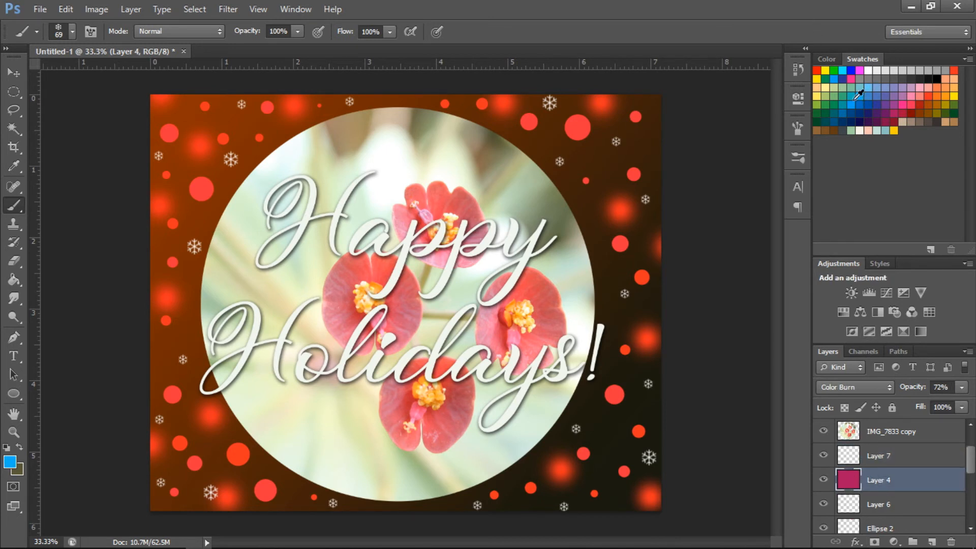
pyautogui.click(9, 283)
pyautogui.click(556, 260)
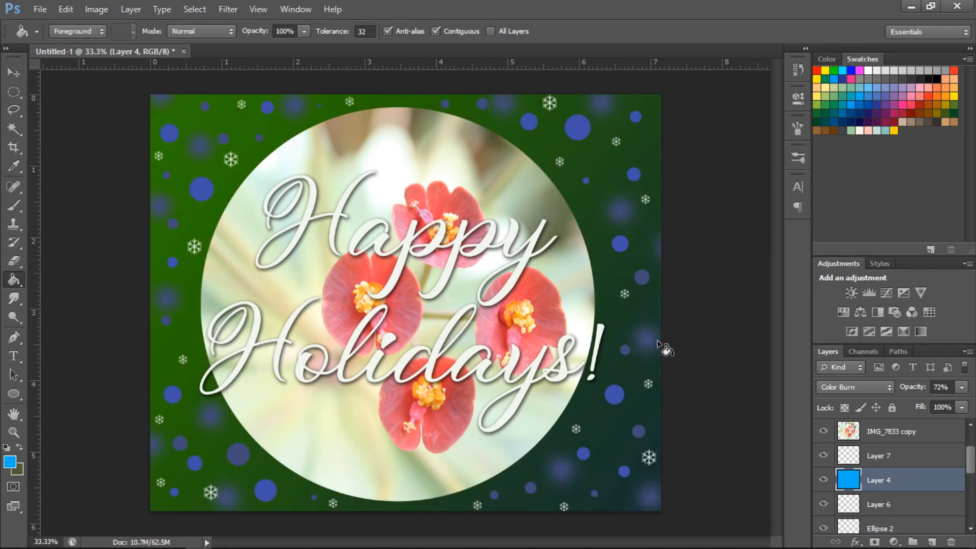
# Step: Change Layer 4's blend mode to Color and set its opacity to 85%
pyautogui.click(850, 387)
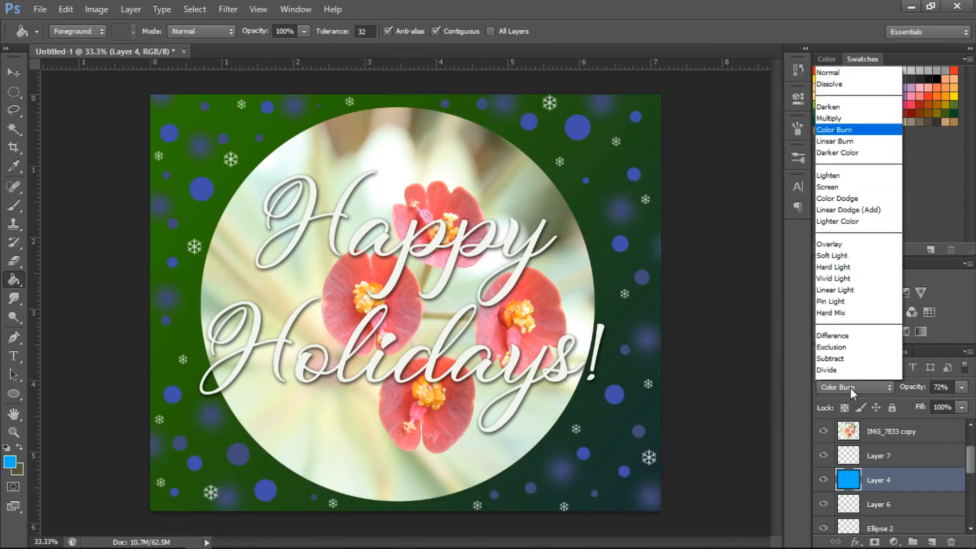
pyautogui.click(844, 363)
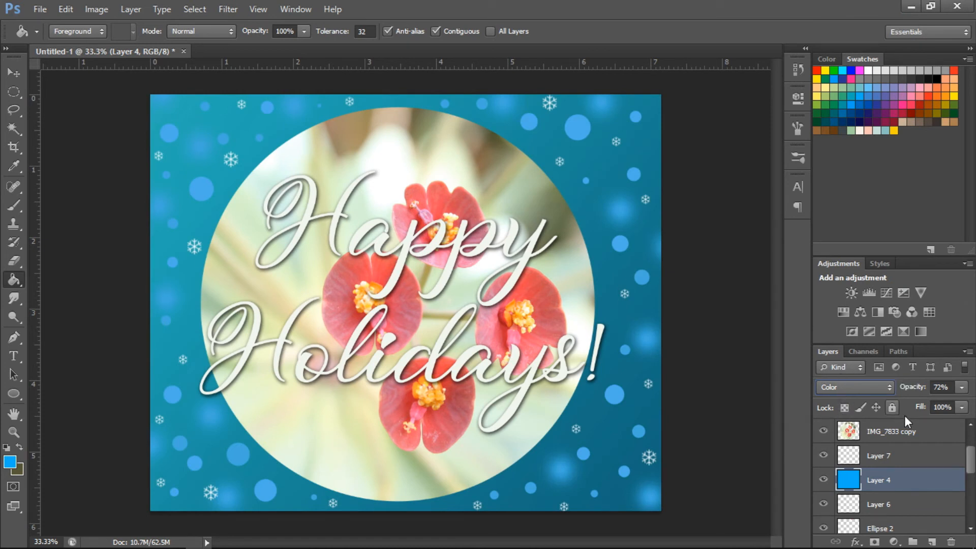
pyautogui.click(962, 388)
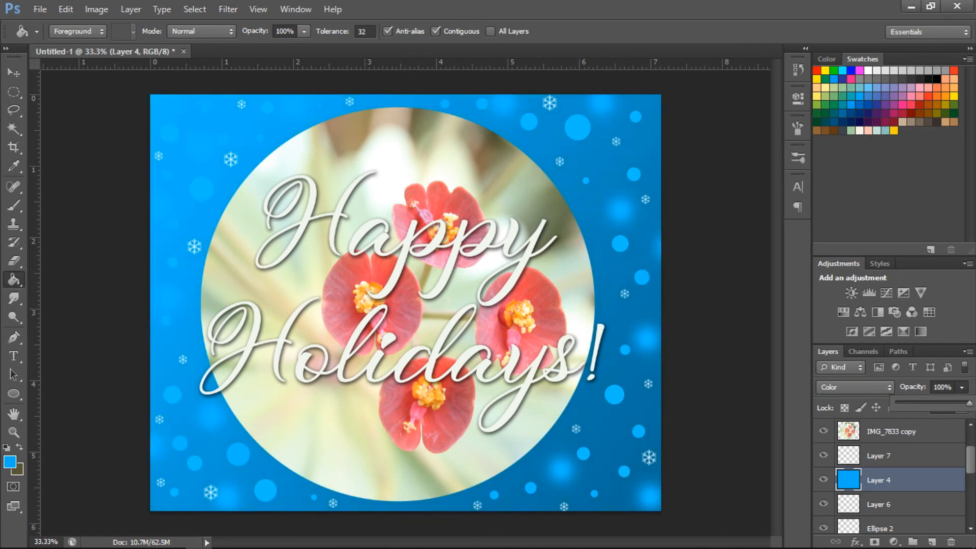
pyautogui.moveTo(970, 403); pyautogui.dragTo(959, 406)
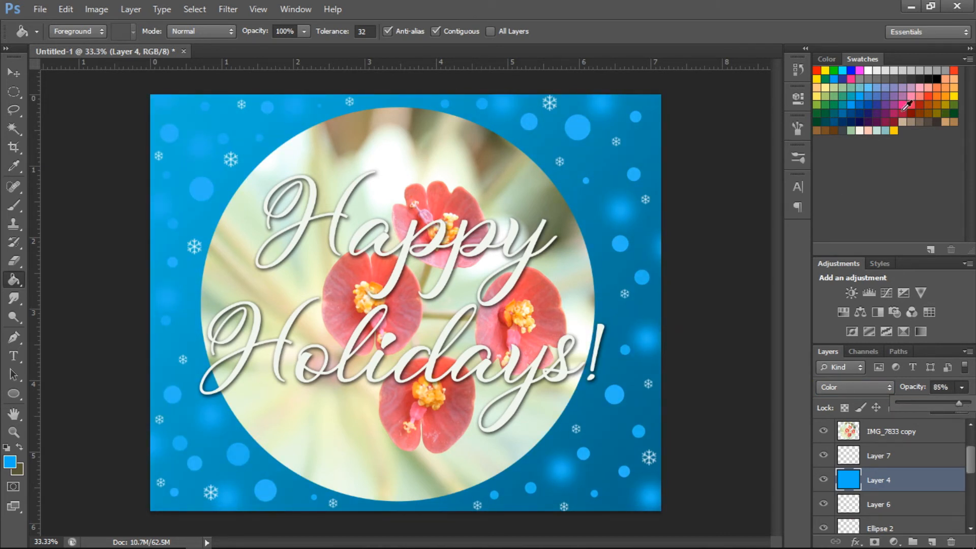
# Step: Choose a dark navy blue swatch and refill Layer 4 with it
pyautogui.click(844, 126)
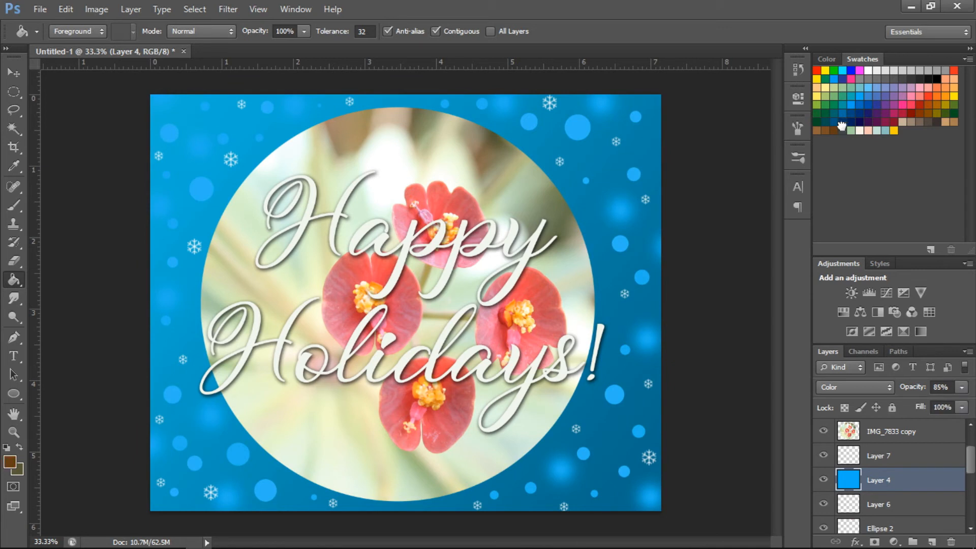
pyautogui.click(841, 122)
pyautogui.click(654, 156)
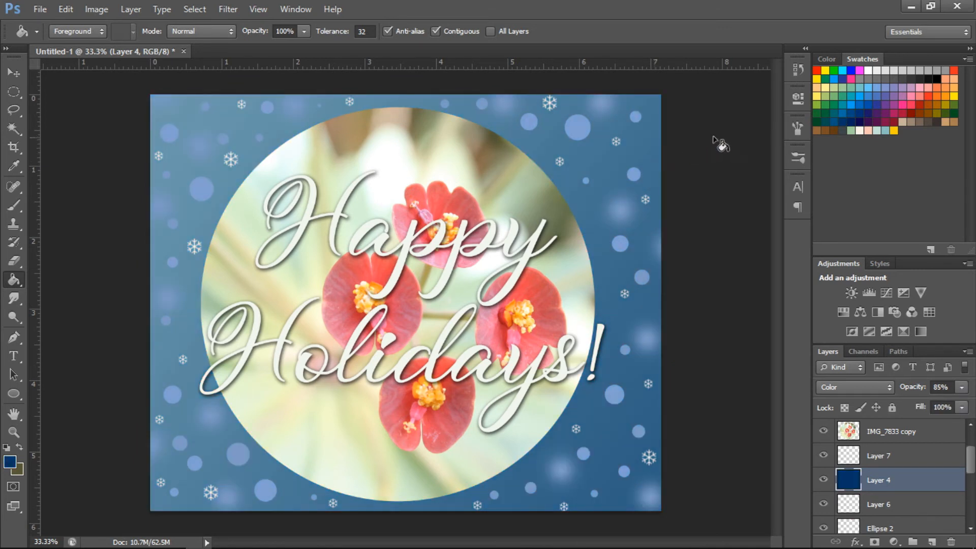
# Step: Make the IMG_7833 copy flower layer active and hide the Happy Holidays! text layer
pyautogui.click(916, 438)
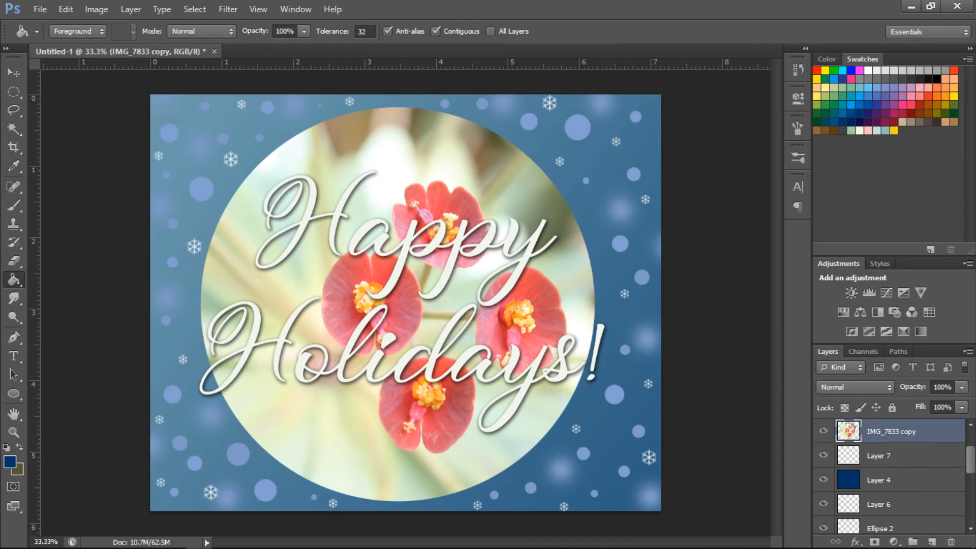
pyautogui.scroll(3, 922, 450)
pyautogui.click(823, 435)
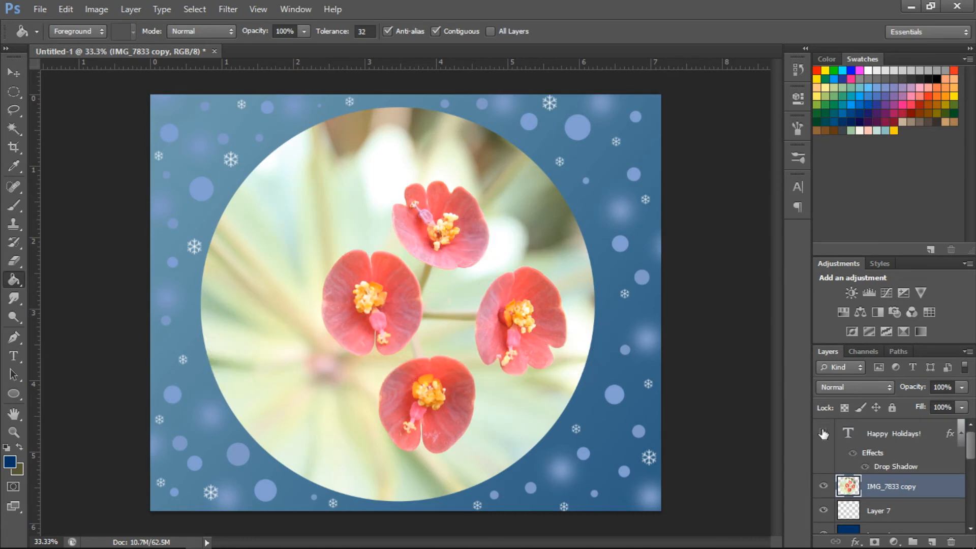
pyautogui.click(99, 14)
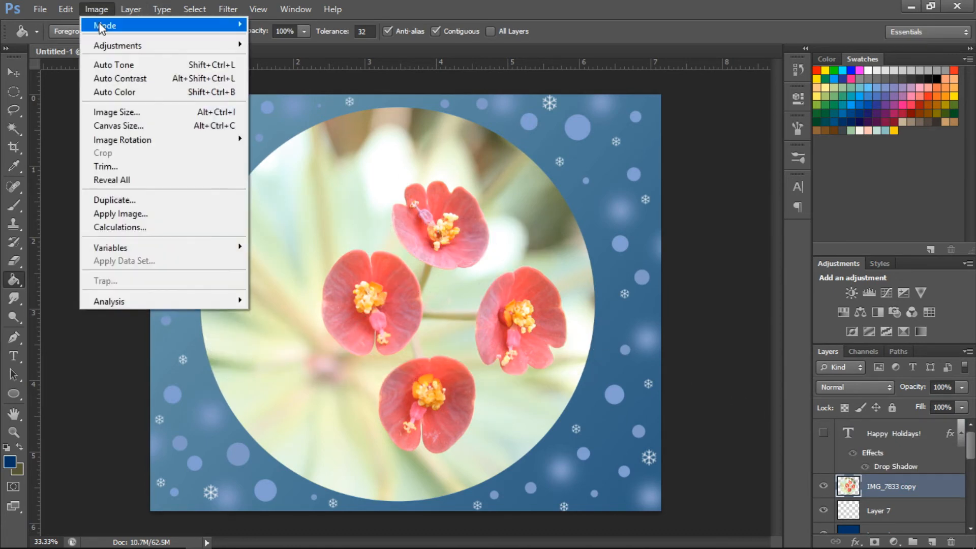
pyautogui.moveTo(186, 48)
pyautogui.click(302, 50)
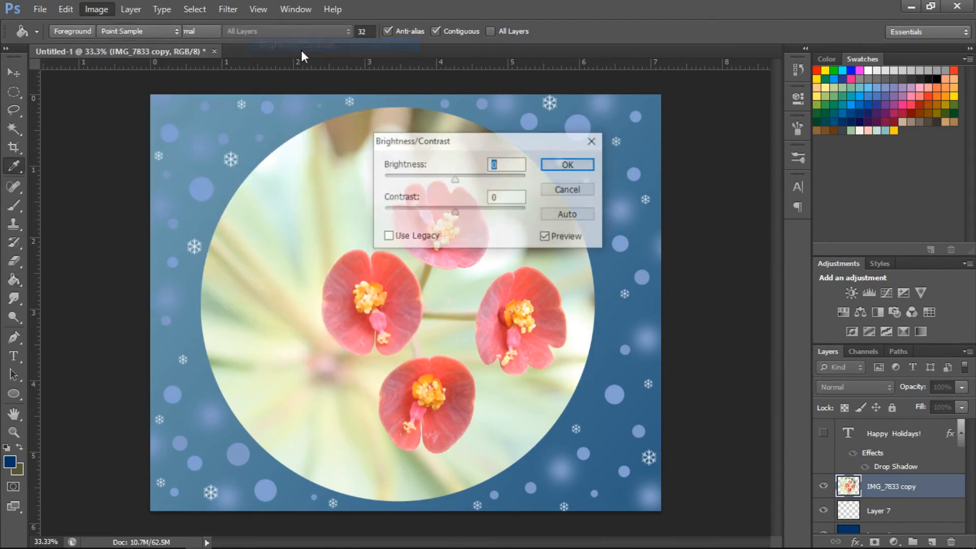
pyautogui.click(593, 141)
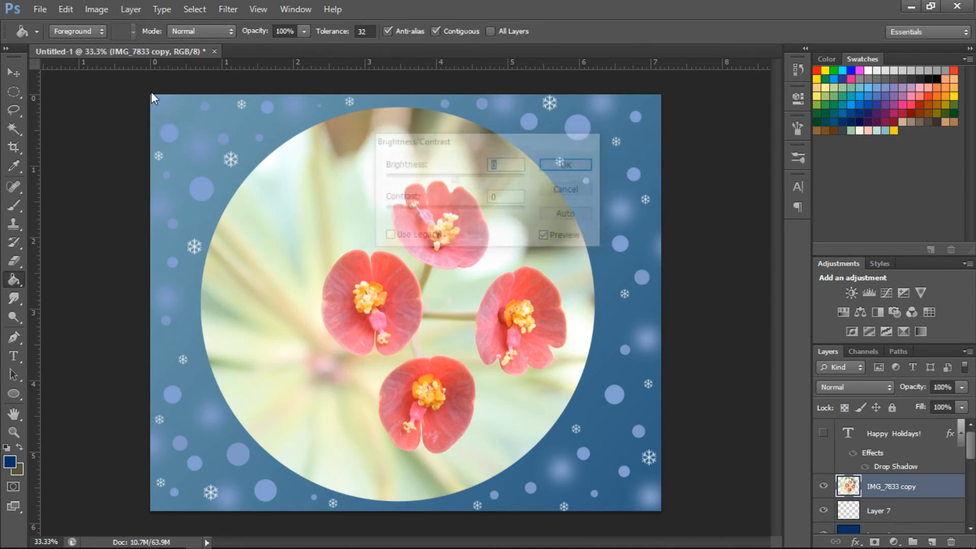
# Step: Apply a Vibrance adjustment to the flower image with Vibrance +65 and Saturation +4
pyautogui.click(102, 12)
pyautogui.moveTo(122, 47)
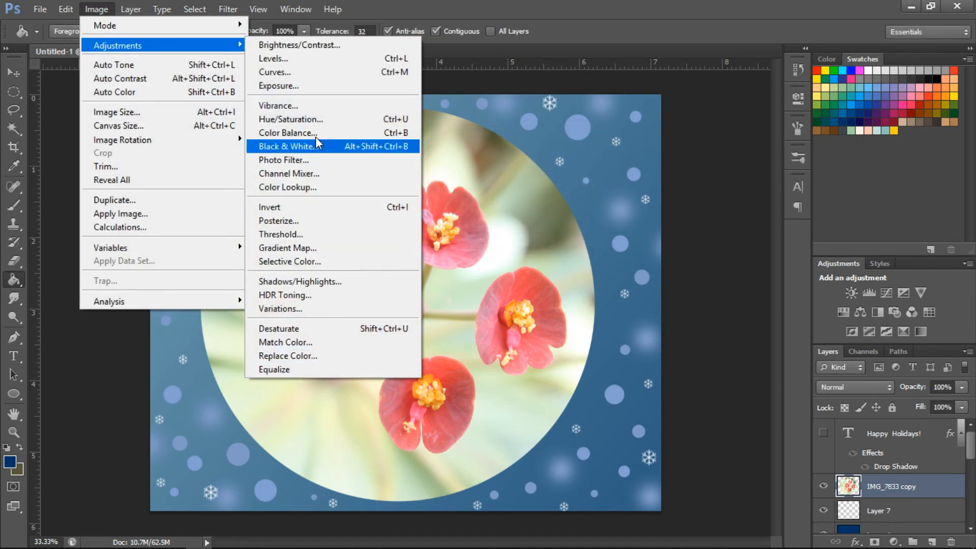
pyautogui.click(297, 108)
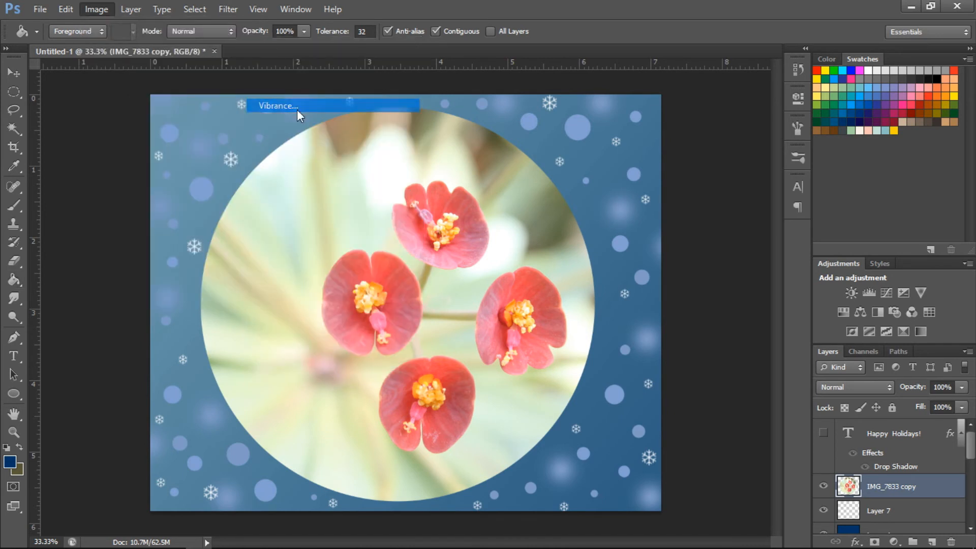
pyautogui.moveTo(730, 240); pyautogui.dragTo(791, 235)
pyautogui.moveTo(732, 280)
pyautogui.mouseDown()
pyautogui.moveTo(745, 283)
pyautogui.moveTo(724, 286)
pyautogui.moveTo(733, 285)
pyautogui.mouseUp()
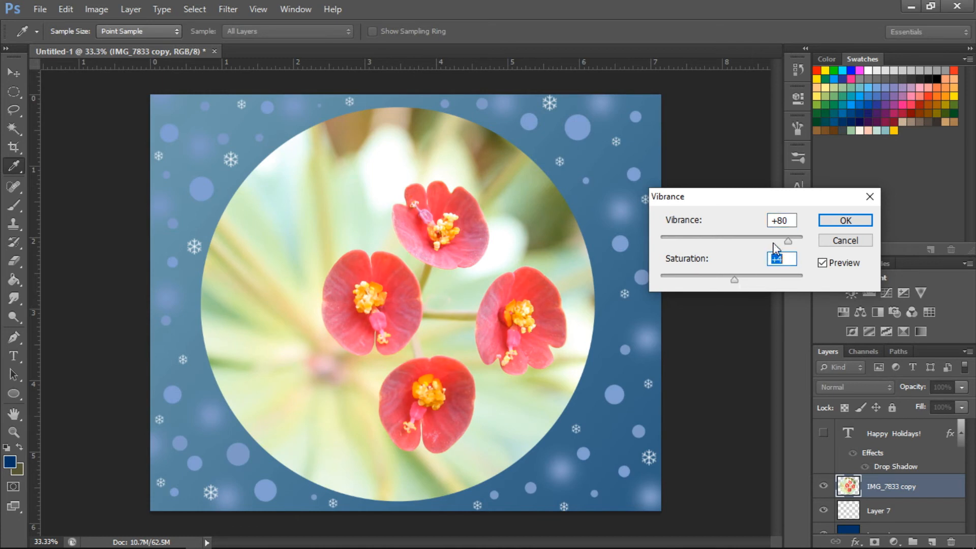
pyautogui.moveTo(787, 241); pyautogui.dragTo(780, 241)
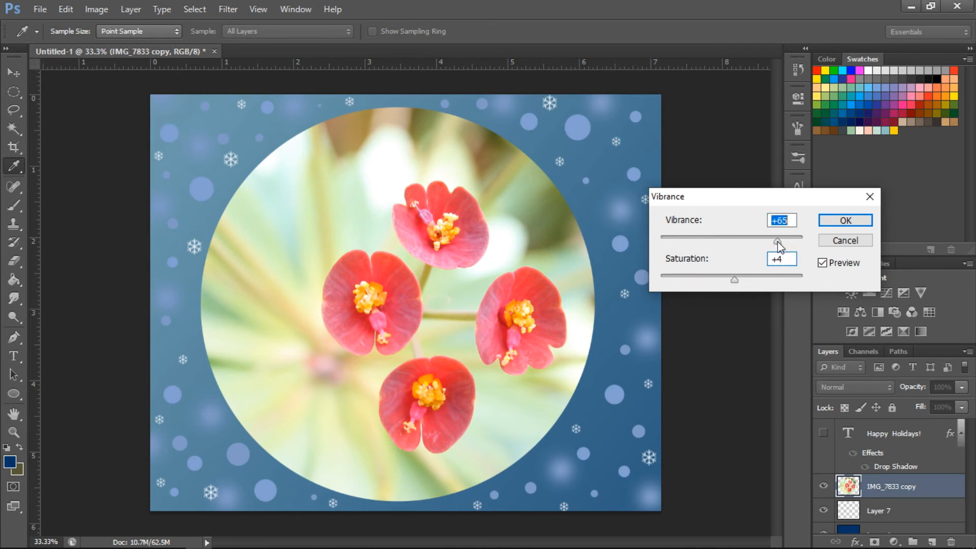
pyautogui.click(841, 219)
pyautogui.press('g')
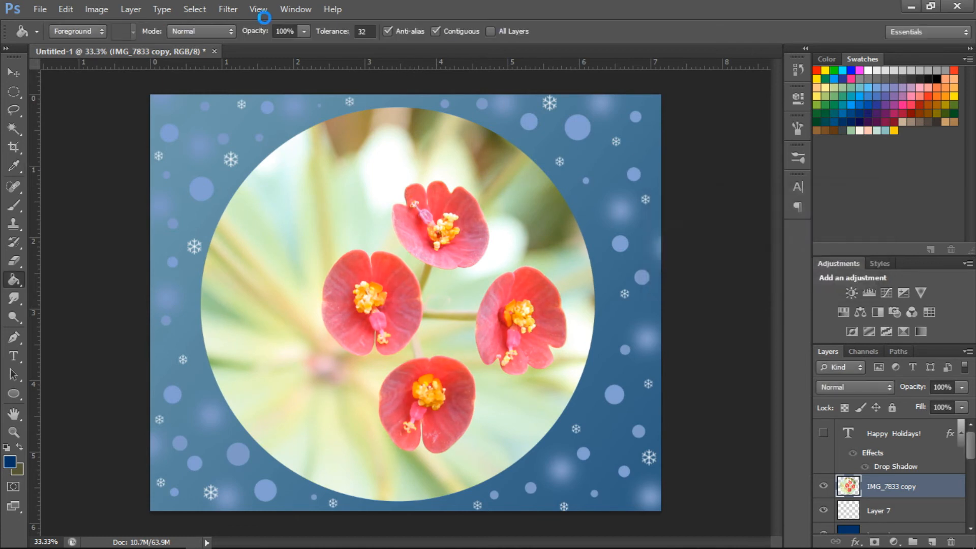
# Step: Apply Brightness/Contrast to the flower image with Brightness -38 and Contrast -26
pyautogui.click(96, 10)
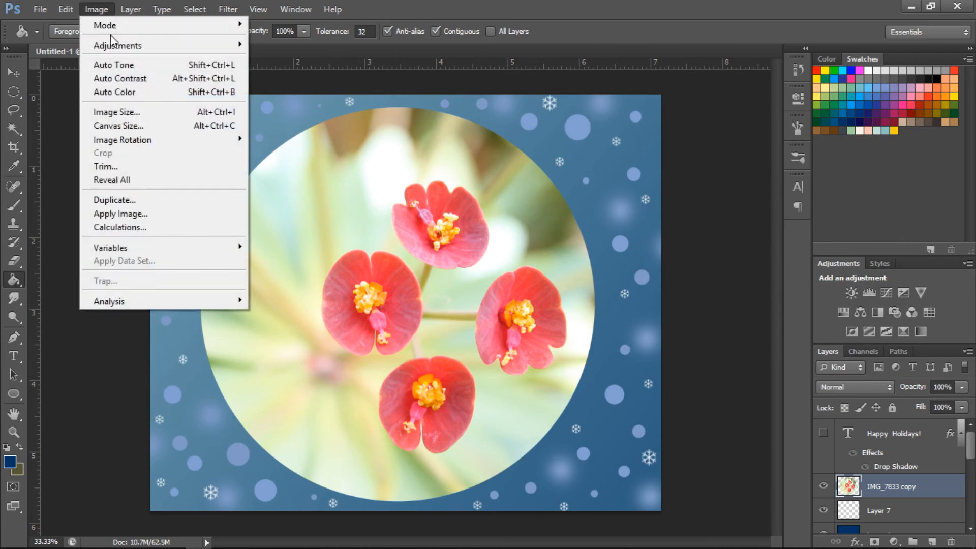
pyautogui.moveTo(123, 45)
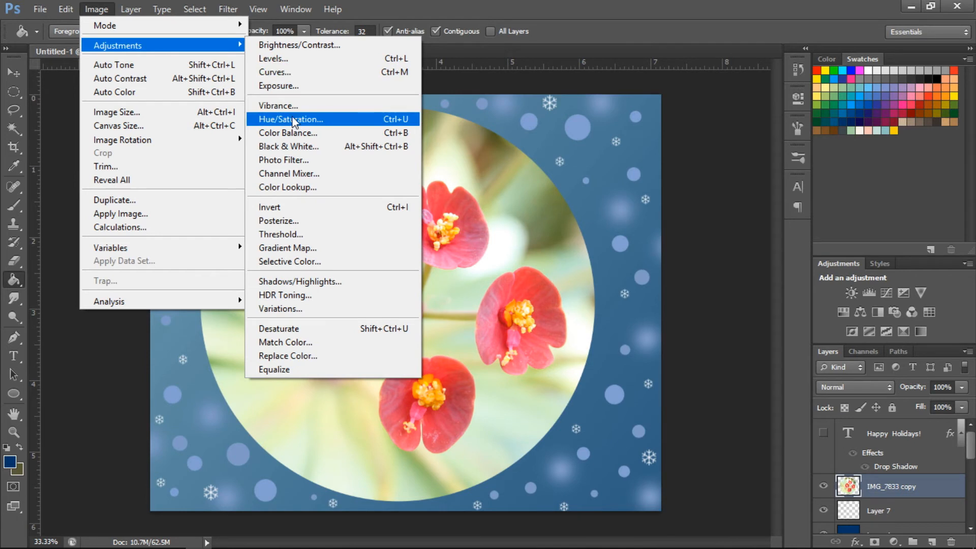
pyautogui.click(293, 46)
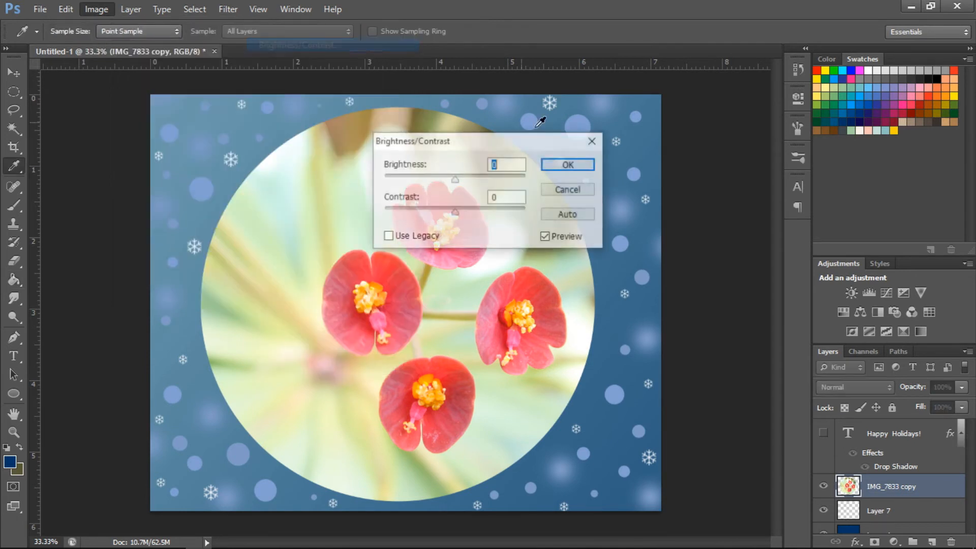
pyautogui.moveTo(453, 214); pyautogui.dragTo(425, 221)
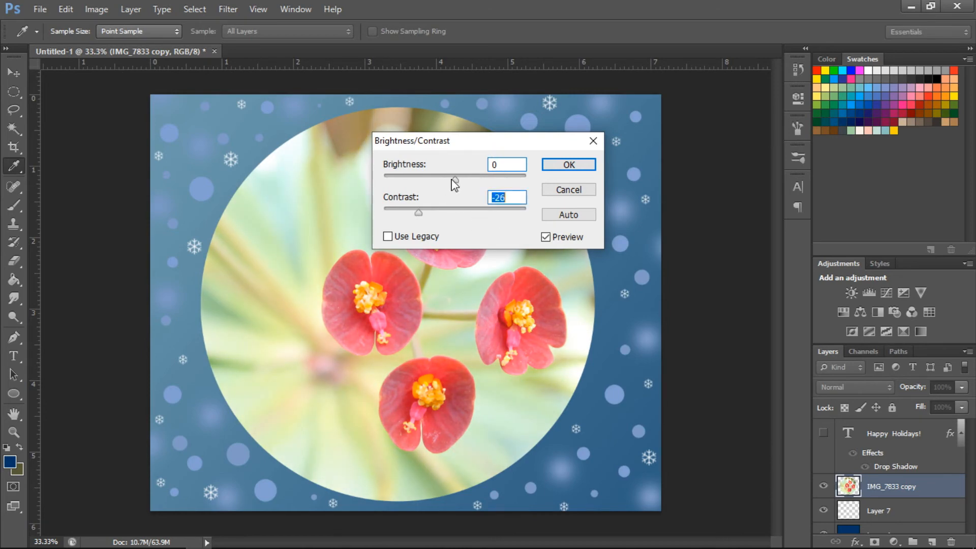
pyautogui.moveTo(454, 180)
pyautogui.mouseDown()
pyautogui.moveTo(416, 190)
pyautogui.moveTo(456, 184)
pyautogui.moveTo(440, 192)
pyautogui.mouseUp()
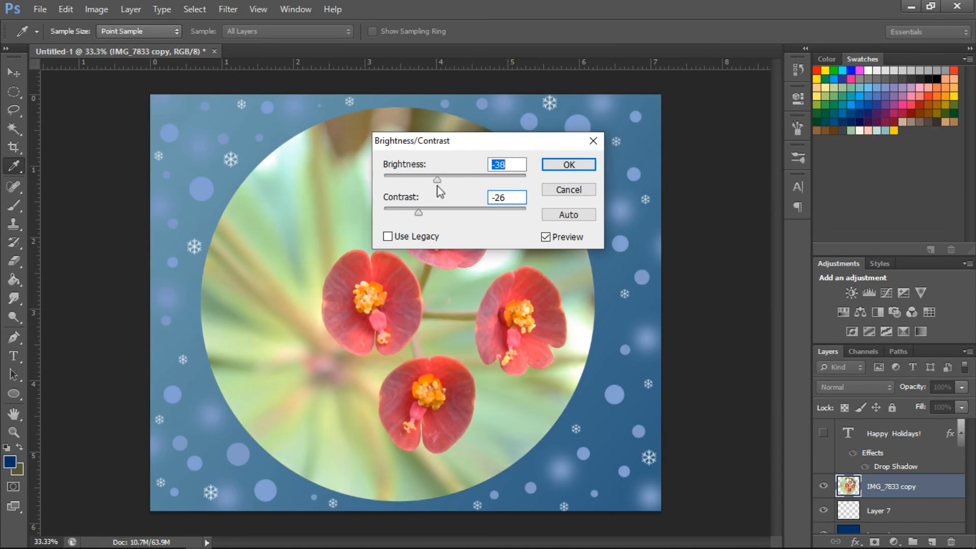
pyautogui.click(568, 164)
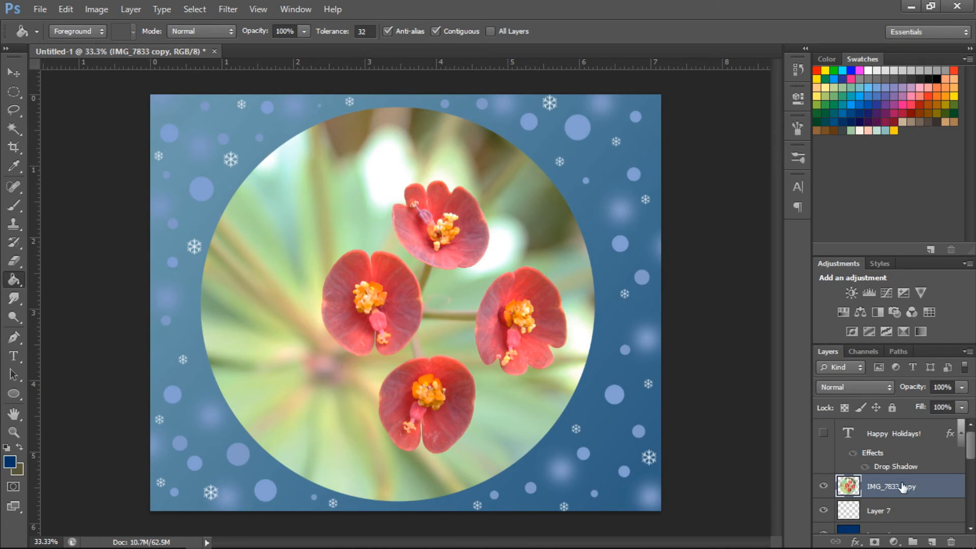
# Step: Try the IMG_7833 copy layer beneath Layer 4, and settle it between Layer 7 and Layer 4
pyautogui.scroll(-3, 914, 468)
pyautogui.scroll(3, 915, 468)
pyautogui.moveTo(867, 491); pyautogui.dragTo(870, 516)
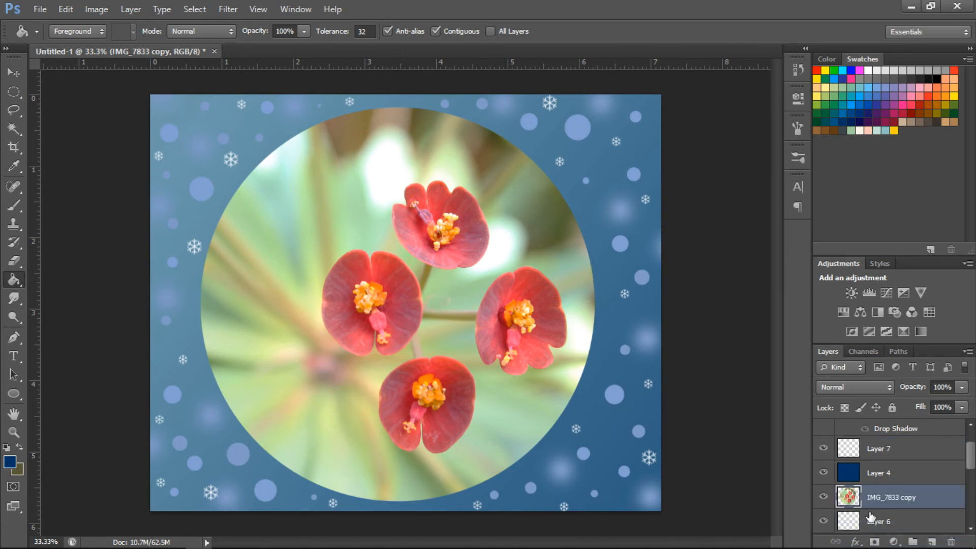
pyautogui.scroll(2, 870, 516)
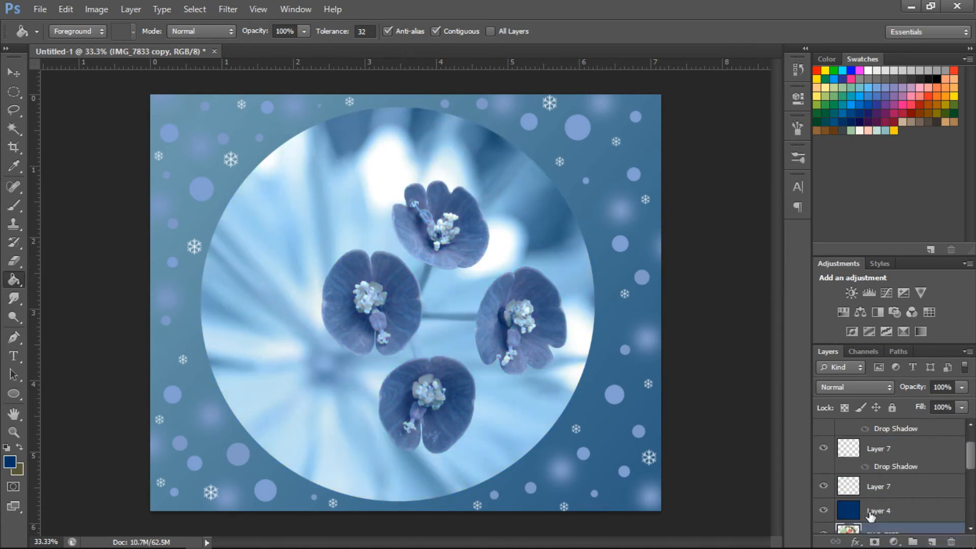
pyautogui.scroll(-6, 870, 516)
pyautogui.scroll(3, 870, 517)
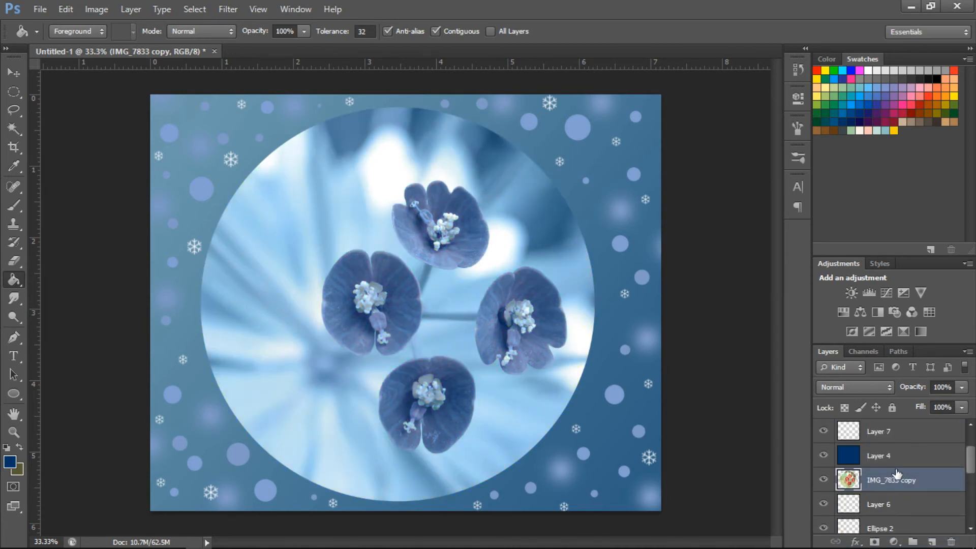
pyautogui.moveTo(897, 480); pyautogui.dragTo(897, 445)
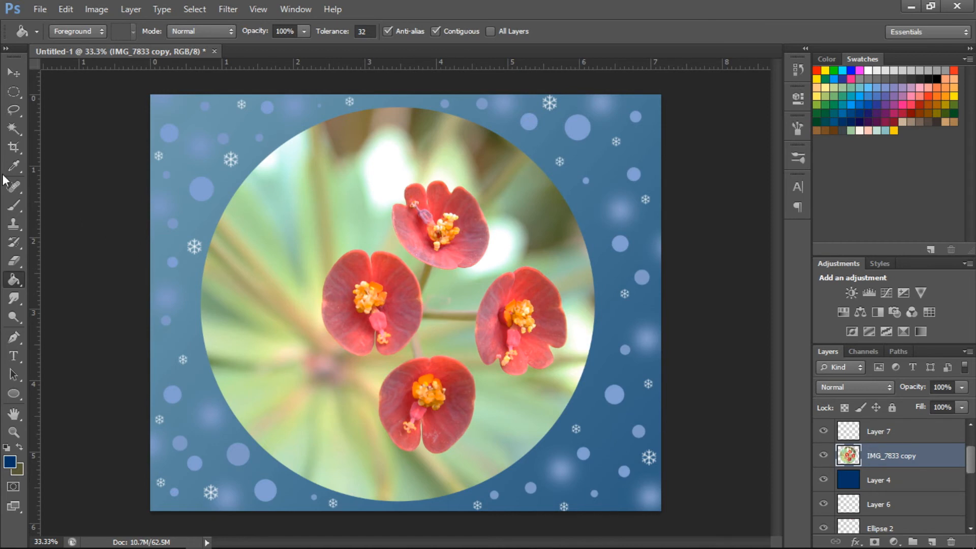
# Step: Select the four red flowers with the Quick Selection tool and invert the selection
pyautogui.click(14, 128)
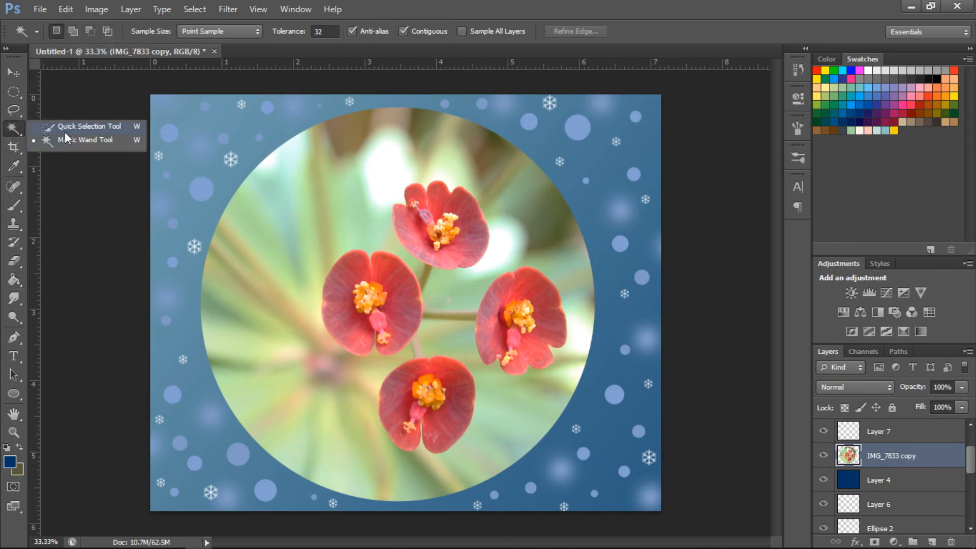
pyautogui.click(66, 127)
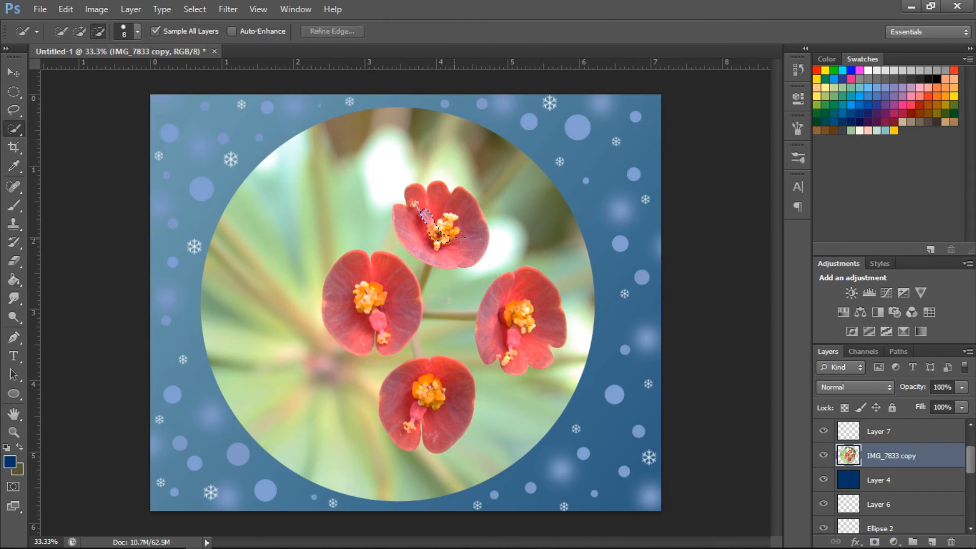
pyautogui.moveTo(459, 237); pyautogui.dragTo(465, 229)
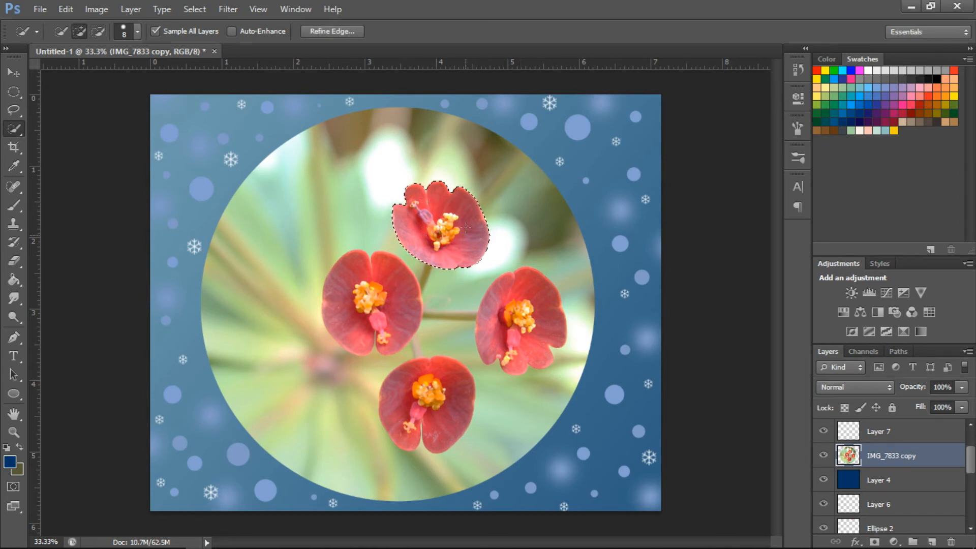
pyautogui.moveTo(353, 273); pyautogui.dragTo(379, 325)
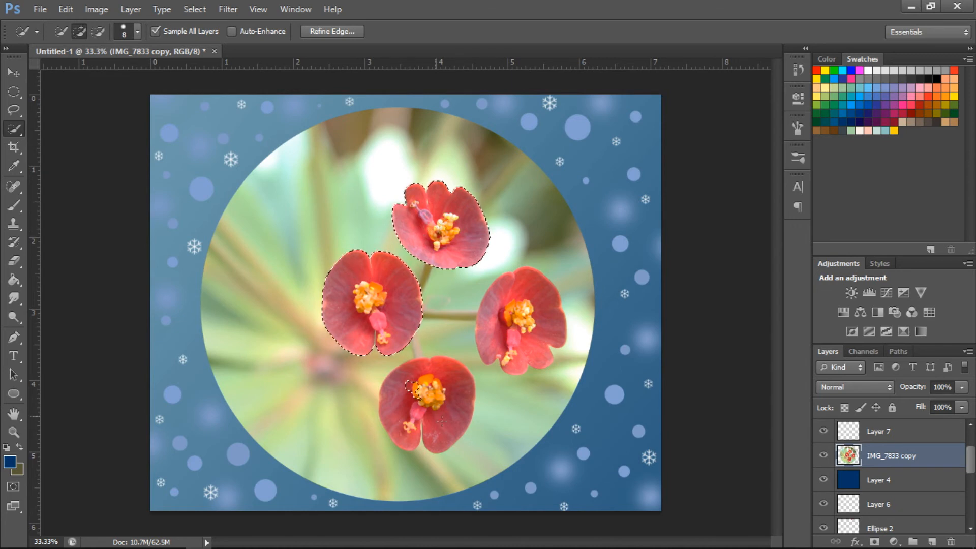
pyautogui.moveTo(442, 421); pyautogui.dragTo(446, 427)
pyautogui.moveTo(504, 290); pyautogui.dragTo(551, 355)
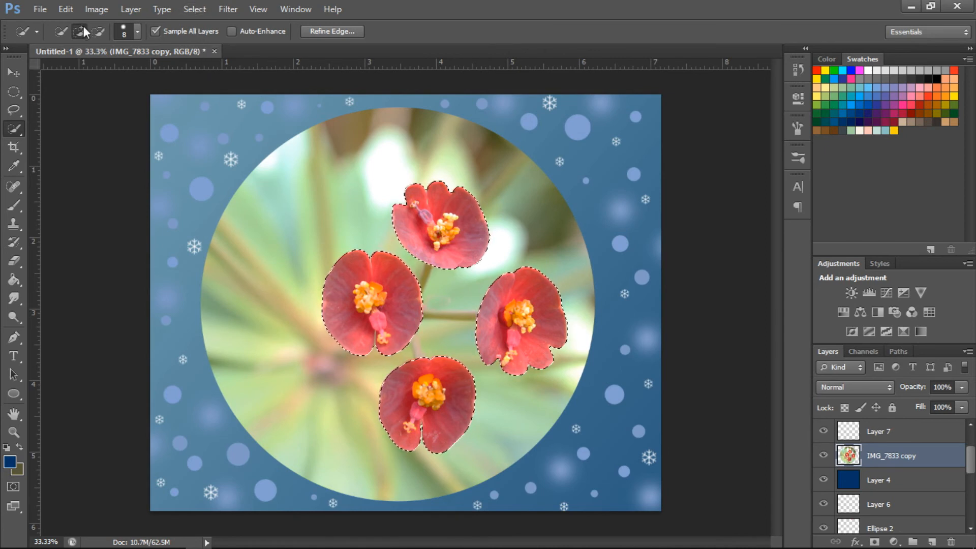
pyautogui.click(195, 9)
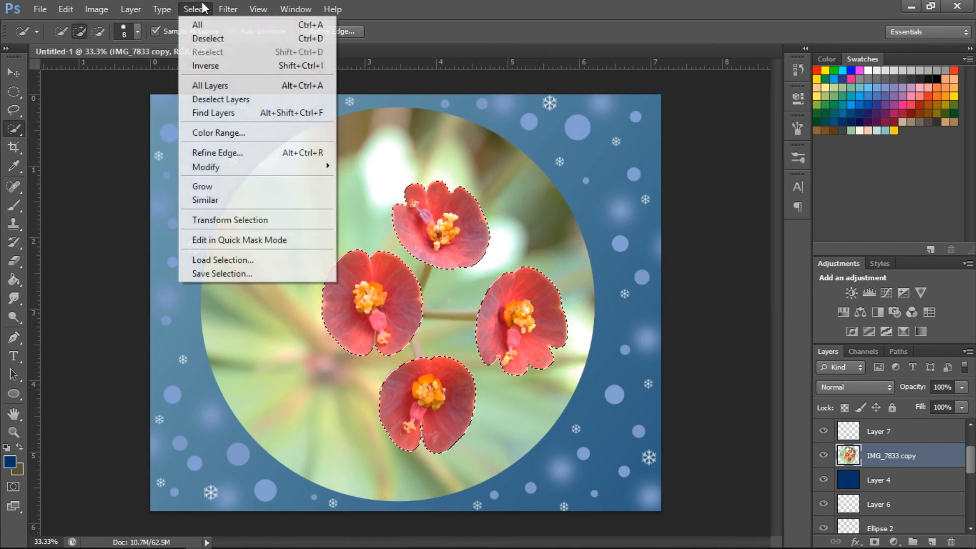
pyautogui.click(216, 66)
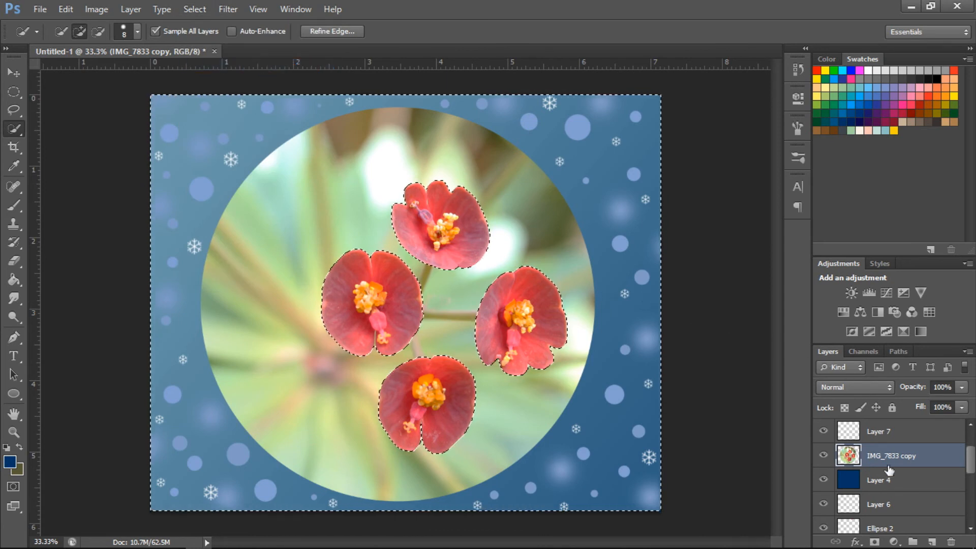
# Step: Add a new layer above IMG_7833 copy and paint everything around the flowers dark blue with the 329 px brush
pyautogui.press('b')
pyautogui.click(929, 539)
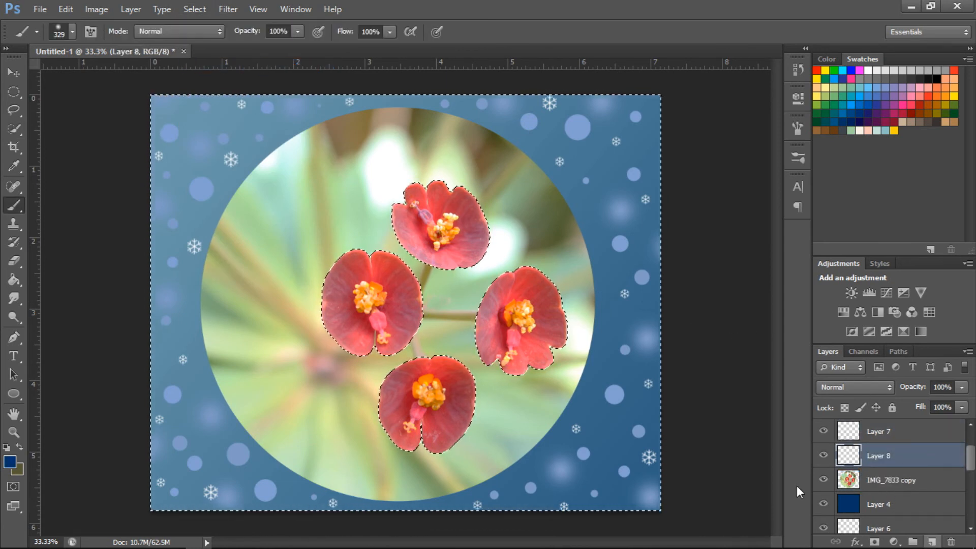
pyautogui.moveTo(234, 193)
pyautogui.mouseDown()
pyautogui.moveTo(569, 193)
pyautogui.moveTo(222, 148)
pyautogui.moveTo(499, 104)
pyautogui.moveTo(264, 137)
pyautogui.moveTo(679, 218)
pyautogui.moveTo(71, 248)
pyautogui.moveTo(664, 386)
pyautogui.moveTo(562, 427)
pyautogui.moveTo(351, 414)
pyautogui.moveTo(434, 528)
pyautogui.moveTo(302, 424)
pyautogui.mouseUp()
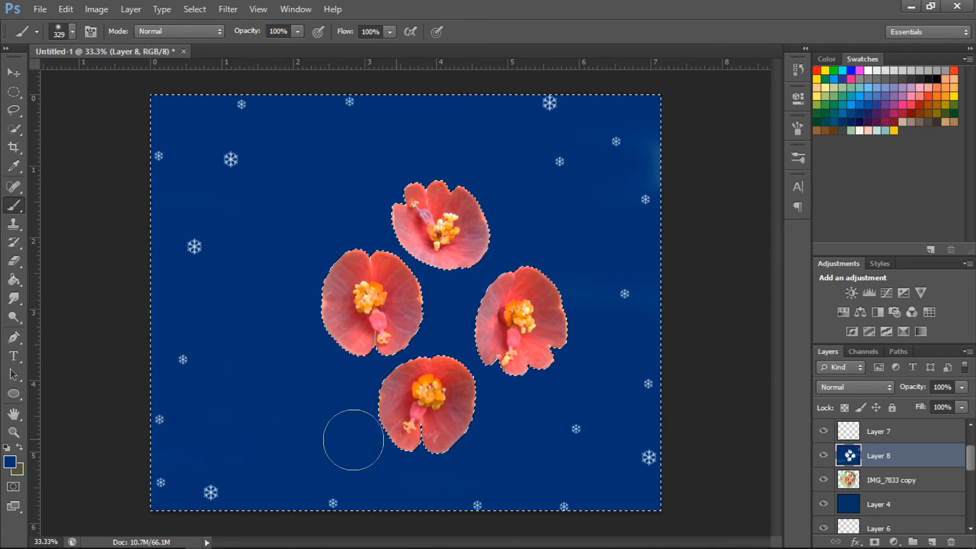
# Step: Try the Subtract, Exclusion and Hue blend modes on Layer 8, settle on Saturation, and clear the selection
pyautogui.click(844, 388)
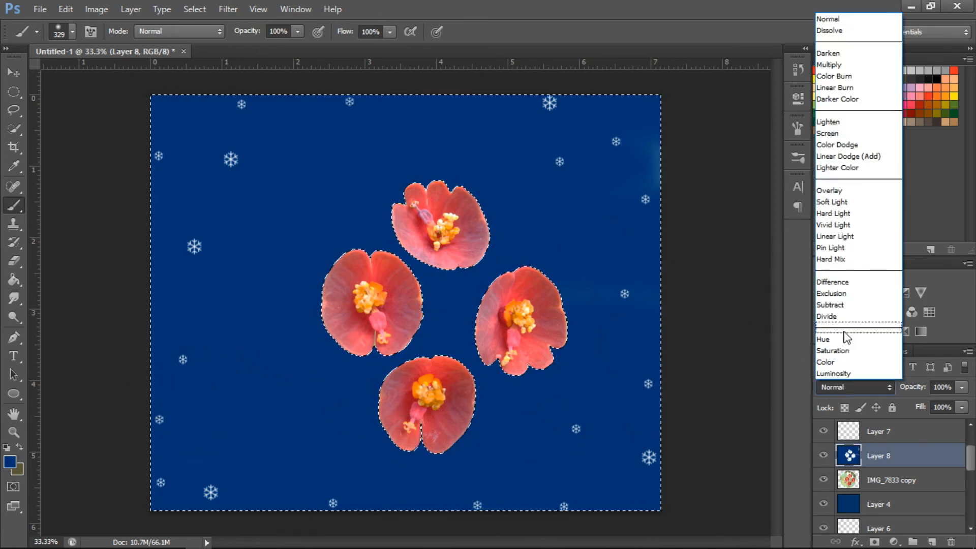
pyautogui.click(842, 305)
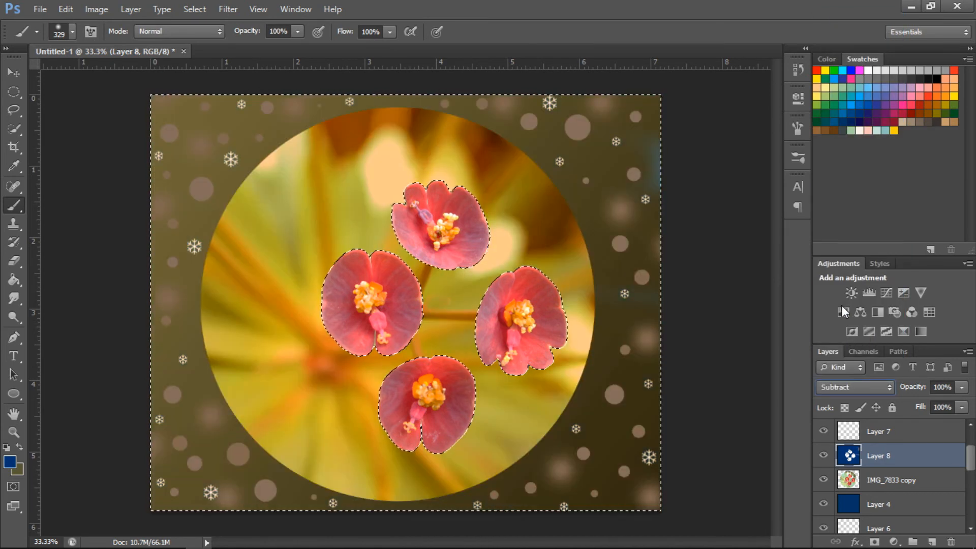
pyautogui.click(854, 381)
pyautogui.click(847, 295)
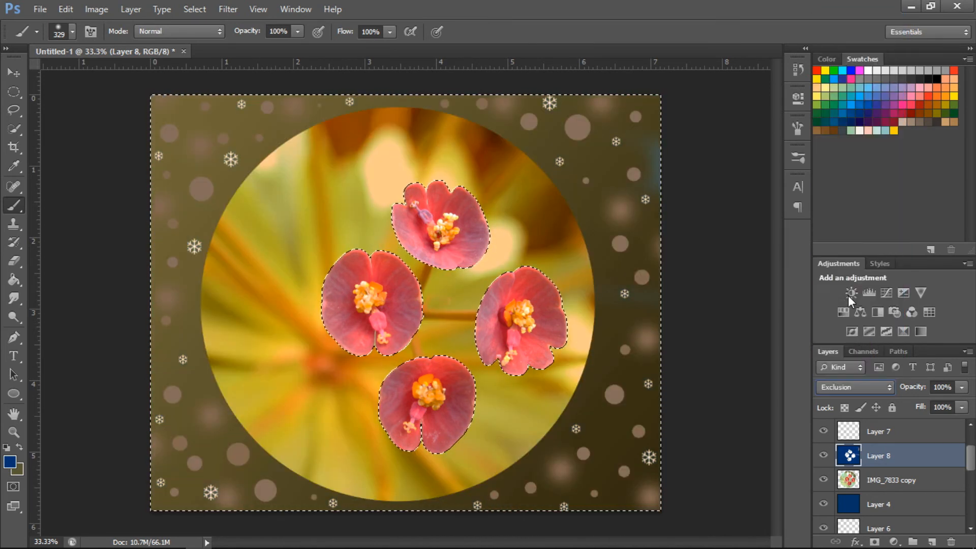
pyautogui.click(852, 386)
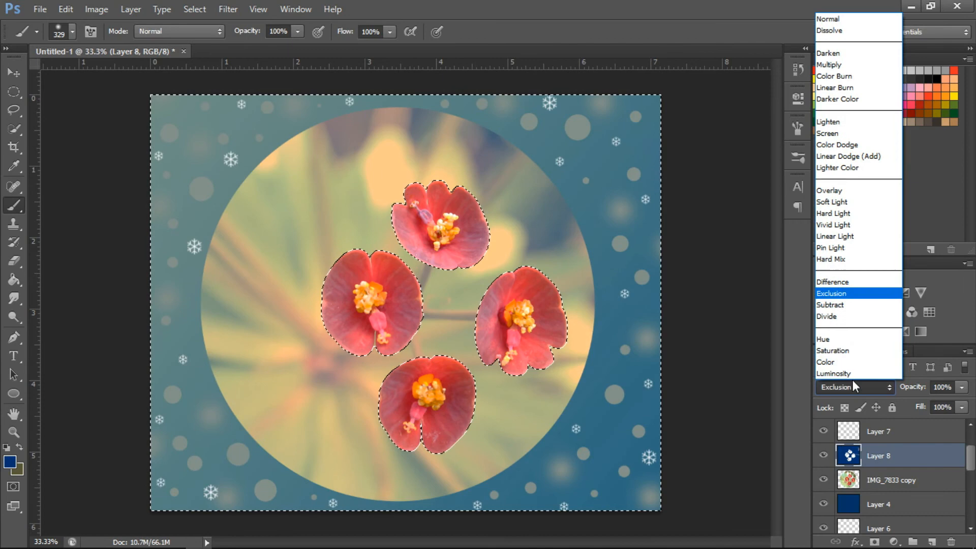
pyautogui.click(853, 350)
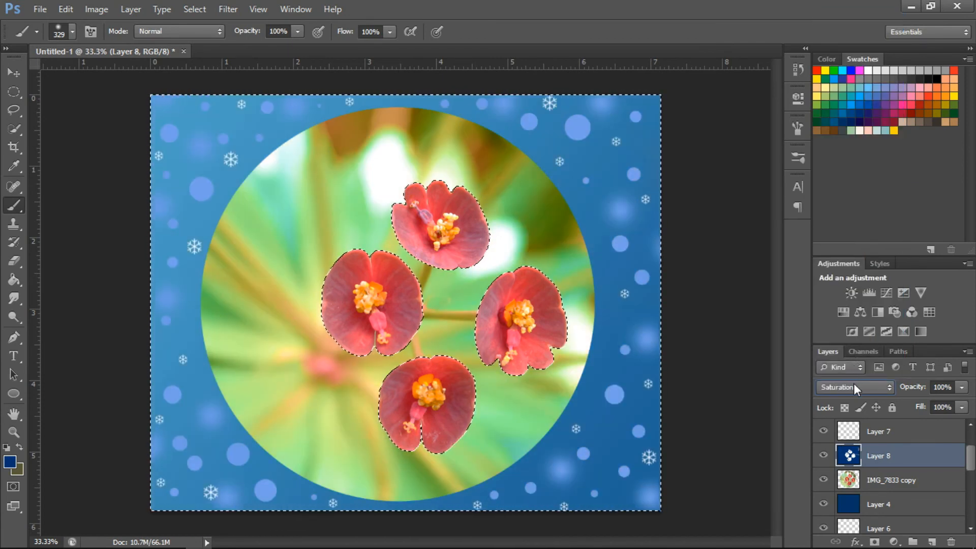
pyautogui.click(853, 385)
pyautogui.click(853, 339)
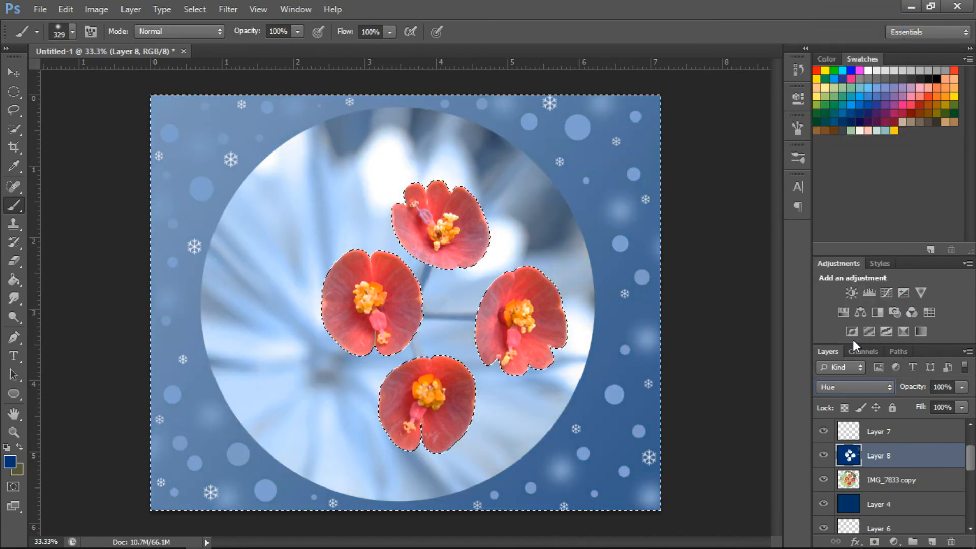
pyautogui.press('Down')
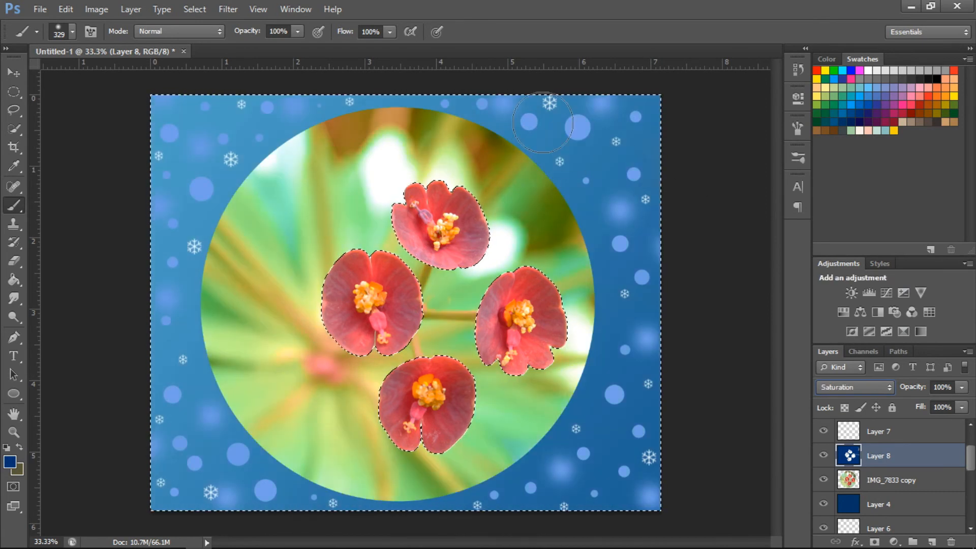
pyautogui.click(194, 9)
pyautogui.click(204, 35)
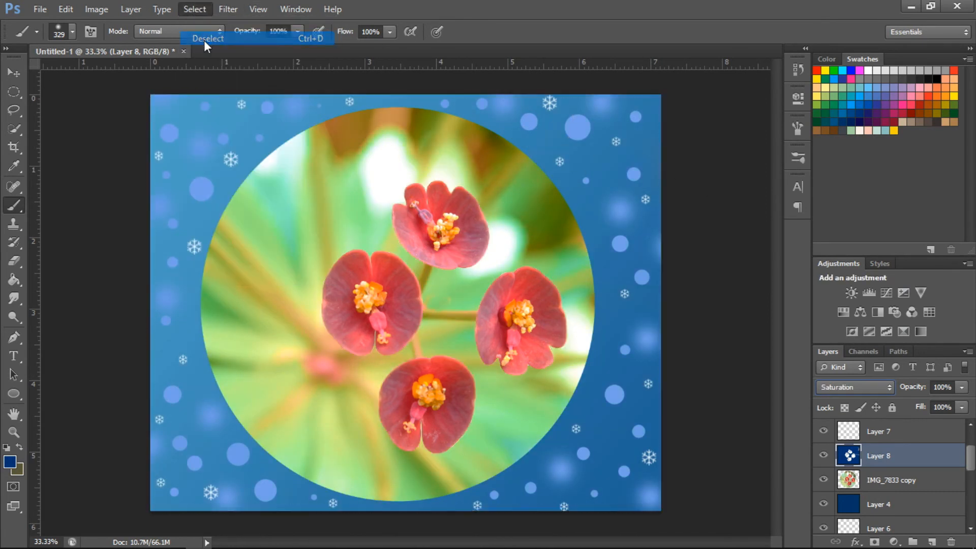
# Step: Try blend modes such as Divide, Difference, Linear Light, Overlay and Hue on Layer 8, and return it to Saturation
pyautogui.click(862, 390)
pyautogui.click(847, 316)
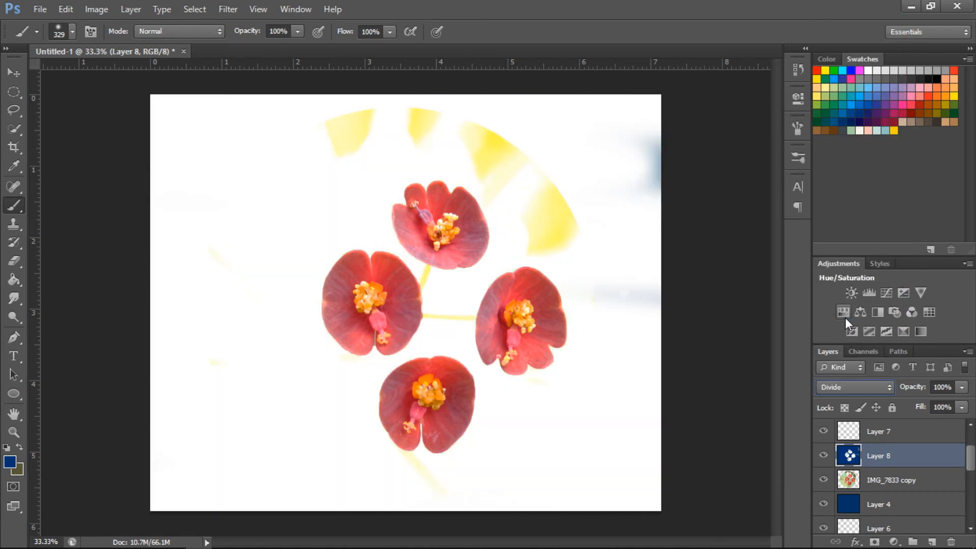
pyautogui.click(846, 389)
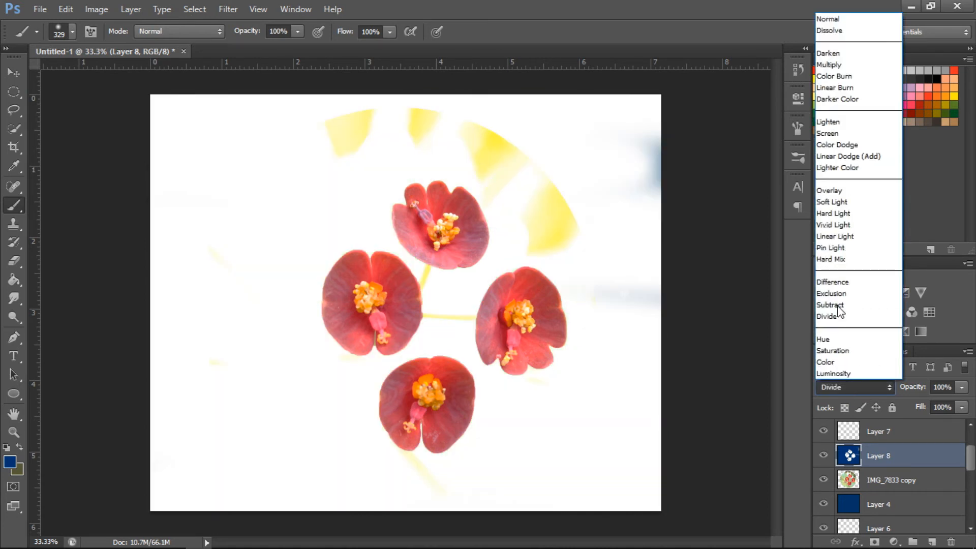
pyautogui.click(833, 283)
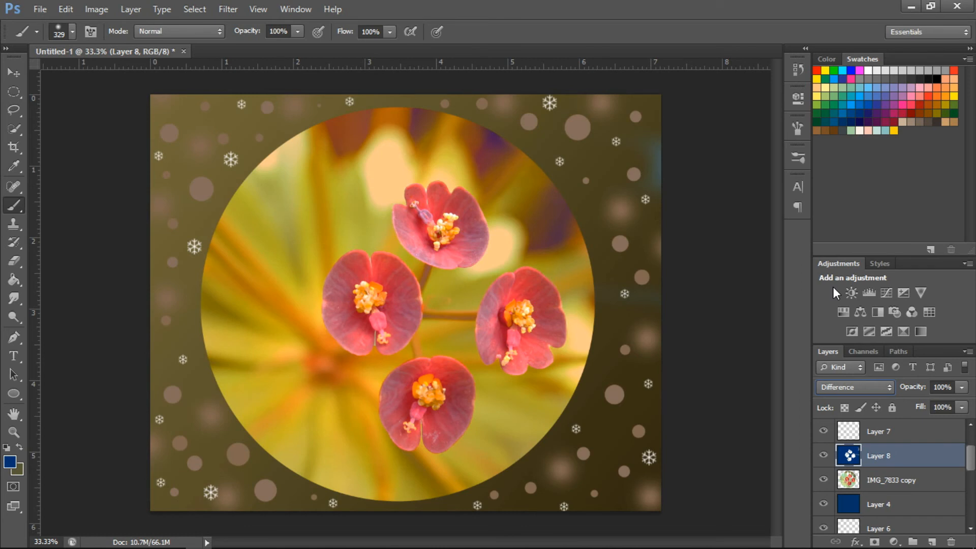
pyautogui.press('Up')
pyautogui.press('Up')
pyautogui.press('Up')
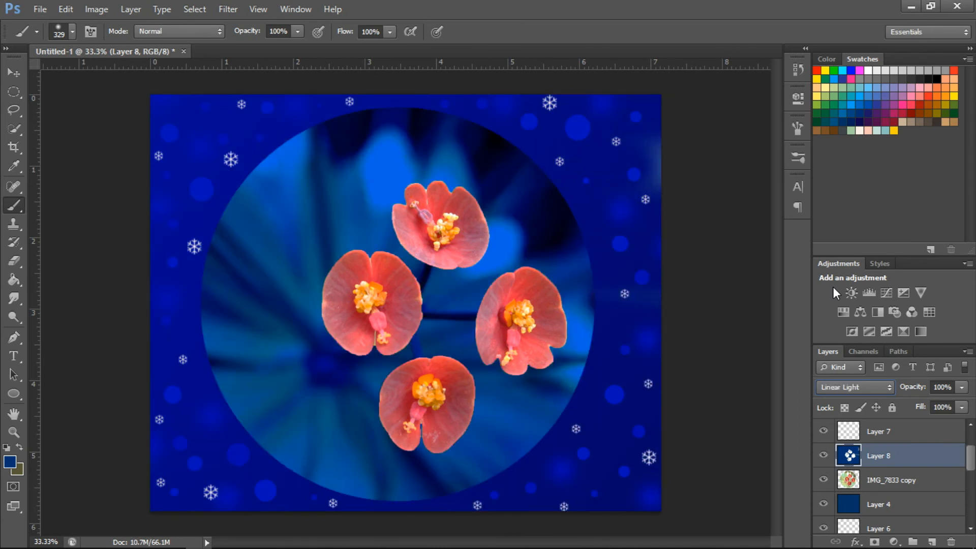
pyautogui.press('Up')
pyautogui.press('Up')
pyautogui.press('Up')
pyautogui.press('Up')
pyautogui.press('Up')
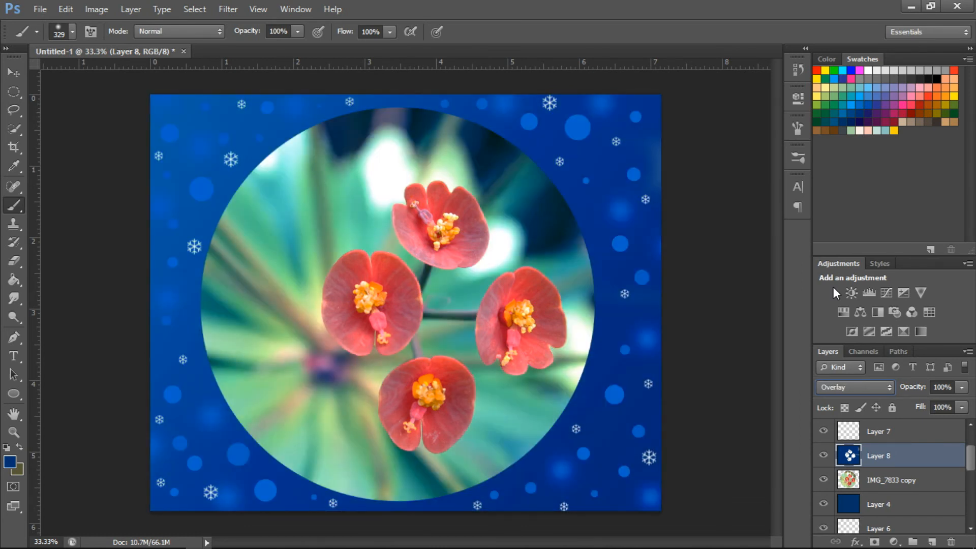
pyautogui.press('Down')
pyautogui.press('Down')
pyautogui.press('Down')
pyautogui.press('Down')
pyautogui.press('Down')
pyautogui.press('Down')
pyautogui.press('Down')
pyautogui.press('Down')
pyautogui.press('Down')
pyautogui.press('Down')
pyautogui.press('Down')
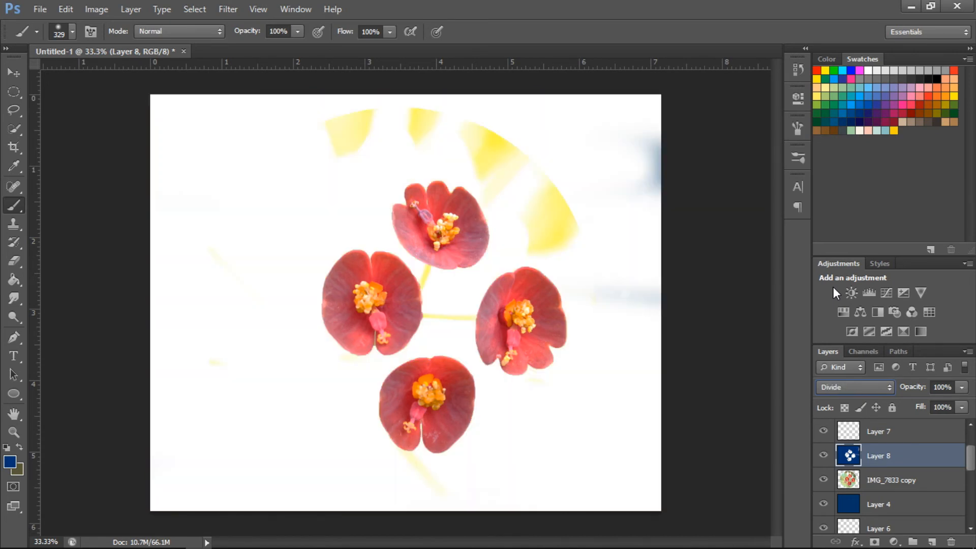
pyautogui.press('Down')
pyautogui.press('Down')
pyautogui.press('Up')
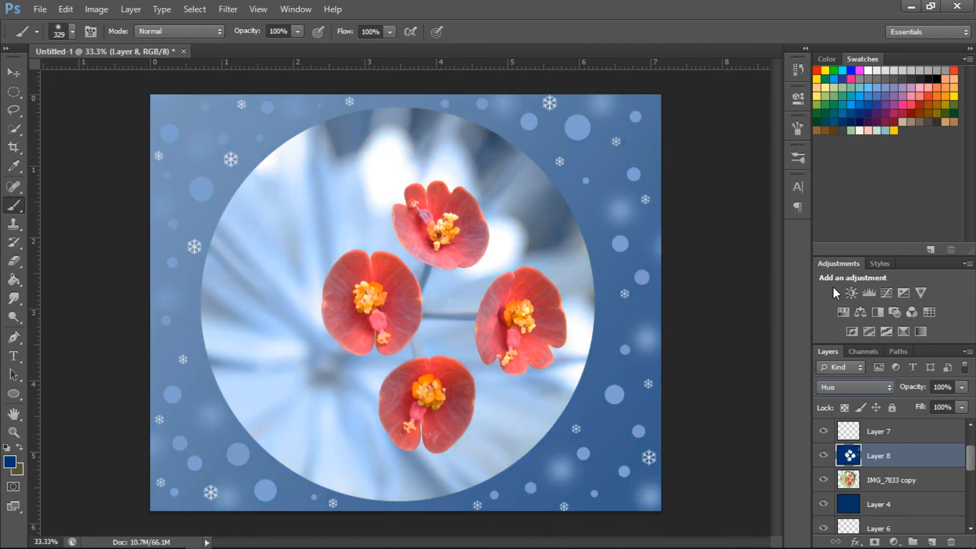
pyautogui.press('Down')
pyautogui.press('Down')
pyautogui.press('Up')
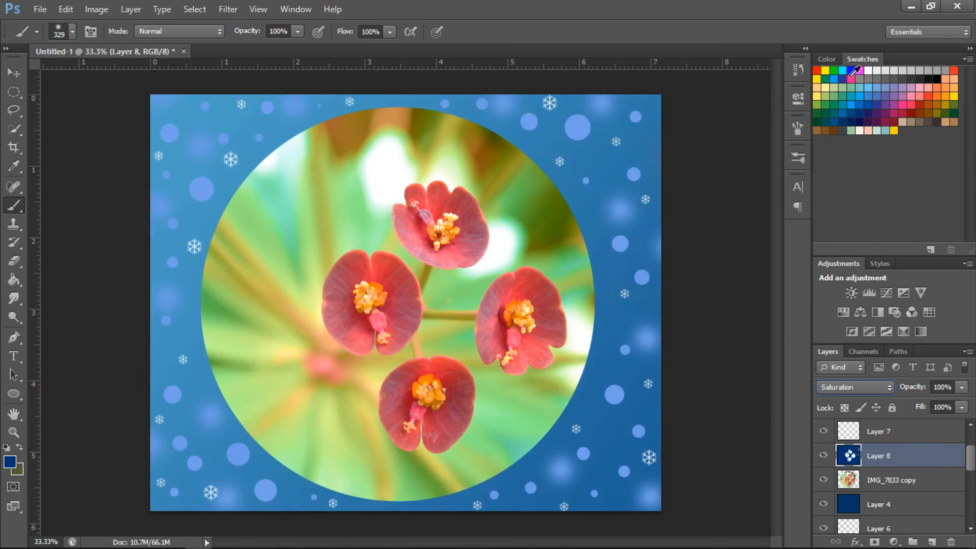
# Step: Try filling the painted area of Layer 8 with light orange, yellow and red-orange using the Paint Bucket
pyautogui.click(816, 83)
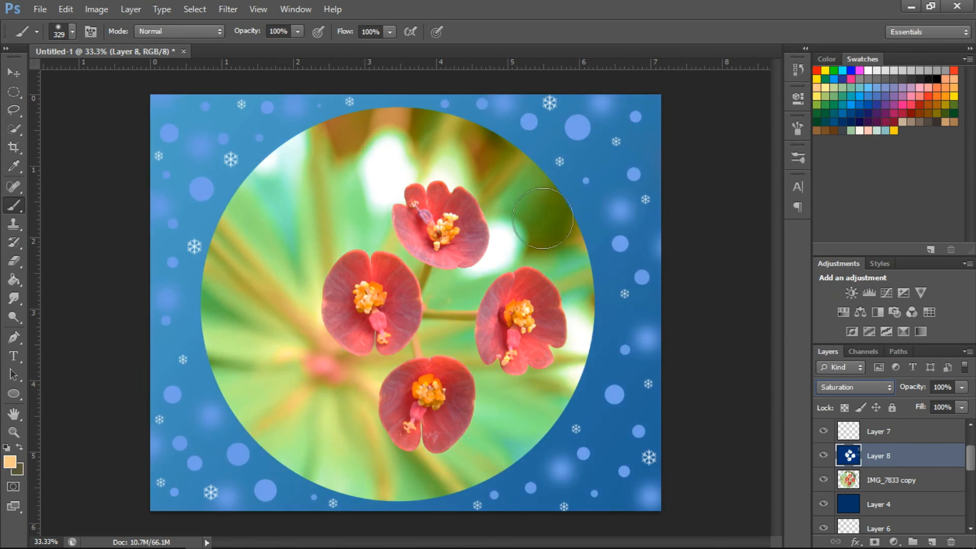
pyautogui.click(12, 280)
pyautogui.click(260, 348)
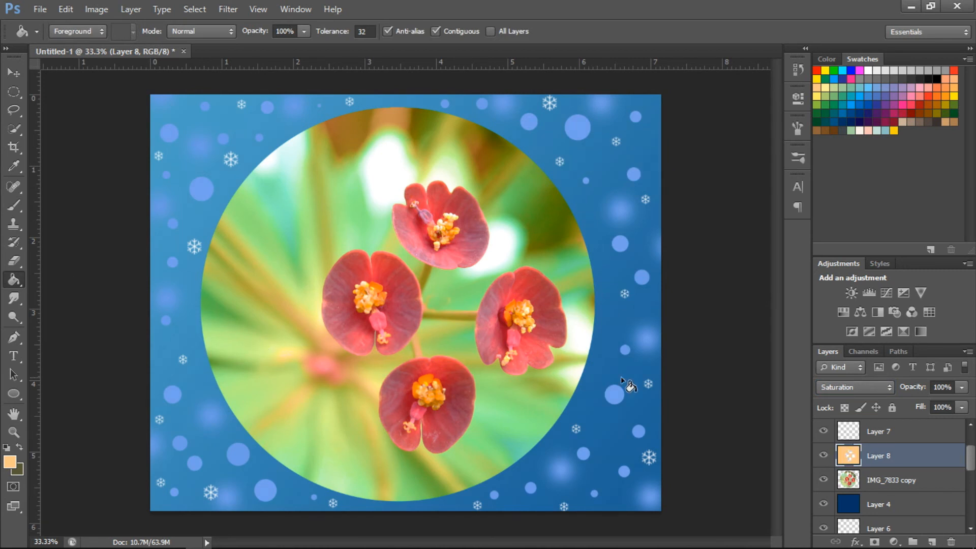
pyautogui.click(816, 88)
pyautogui.click(557, 233)
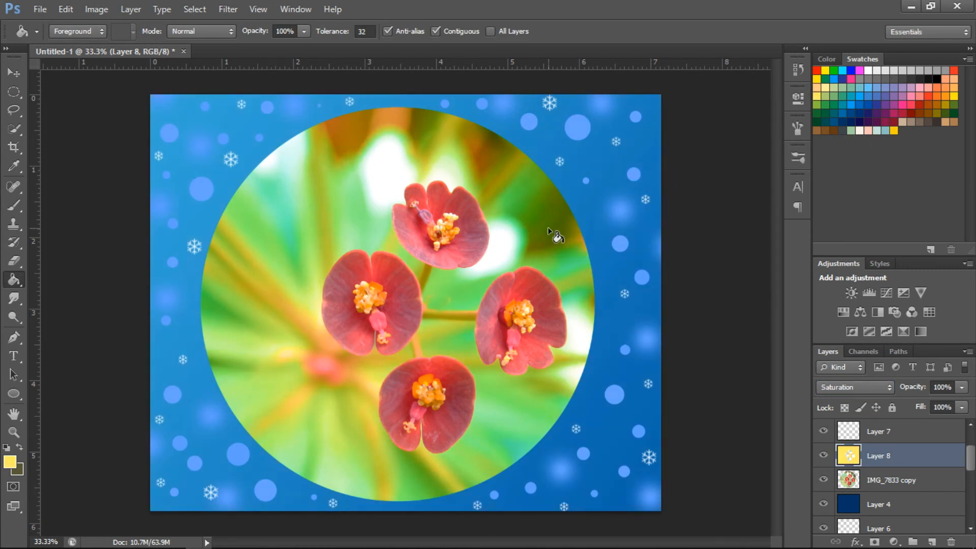
pyautogui.click(932, 104)
pyautogui.click(602, 252)
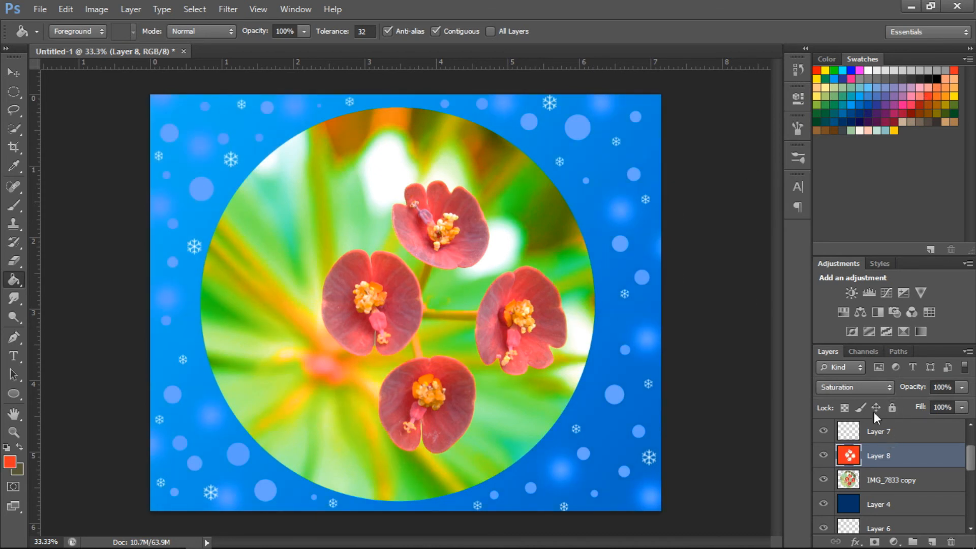
# Step: Set Layer 8's blend mode to Color and fill its painted area with bright blue
pyautogui.click(840, 386)
pyautogui.click(838, 362)
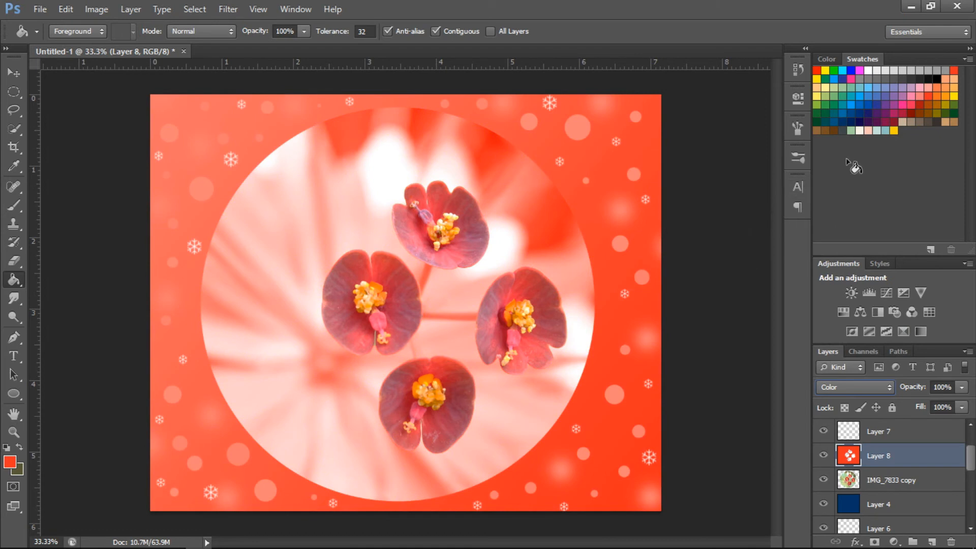
pyautogui.click(831, 79)
pyautogui.click(596, 282)
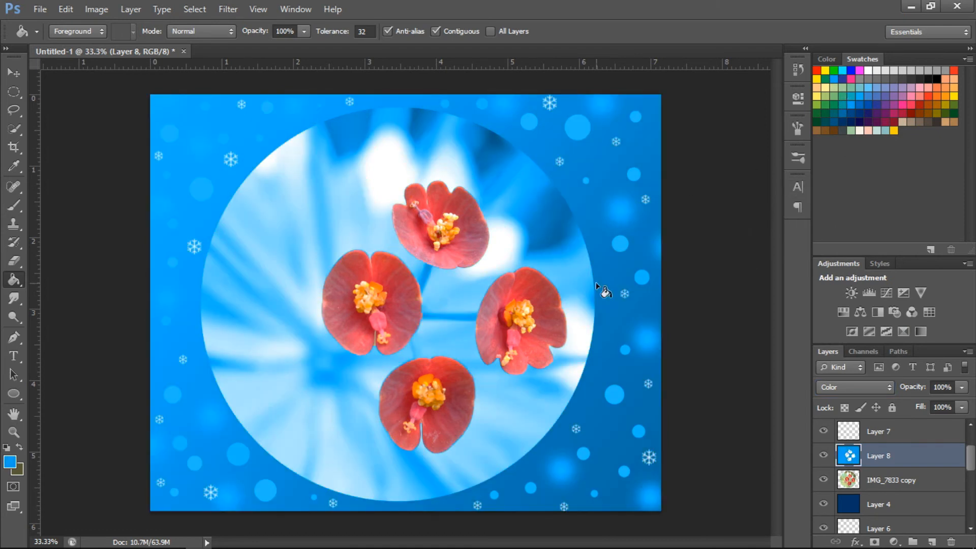
# Step: Try the blend modes from Saturation through Exclusion and Soft Light on the bright blue Layer 8, ending on Normal
pyautogui.click(839, 389)
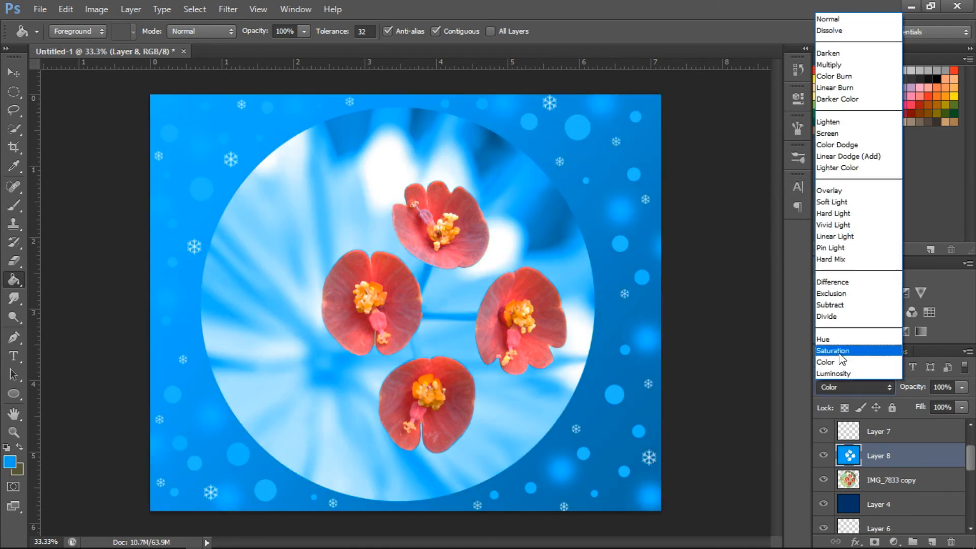
pyautogui.click(839, 353)
pyautogui.press('Up')
pyautogui.press('Up')
pyautogui.press('Up')
pyautogui.press('Up')
pyautogui.press('Up')
pyautogui.press('Up')
pyautogui.press('Up')
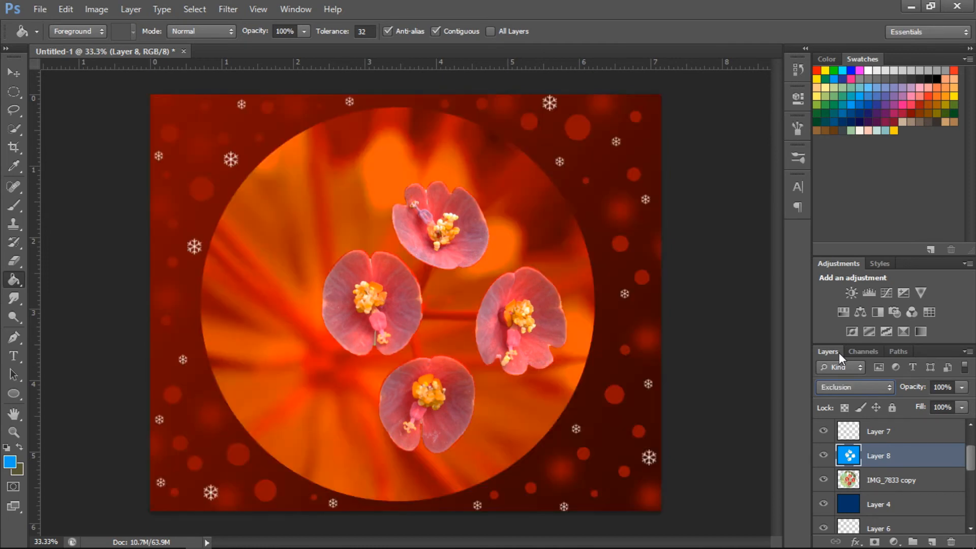
pyautogui.press('Up')
pyautogui.press('Up')
pyautogui.press('Up')
pyautogui.press('Up')
pyautogui.press('Up')
pyautogui.press('Up')
pyautogui.press('Up')
pyautogui.press('Up')
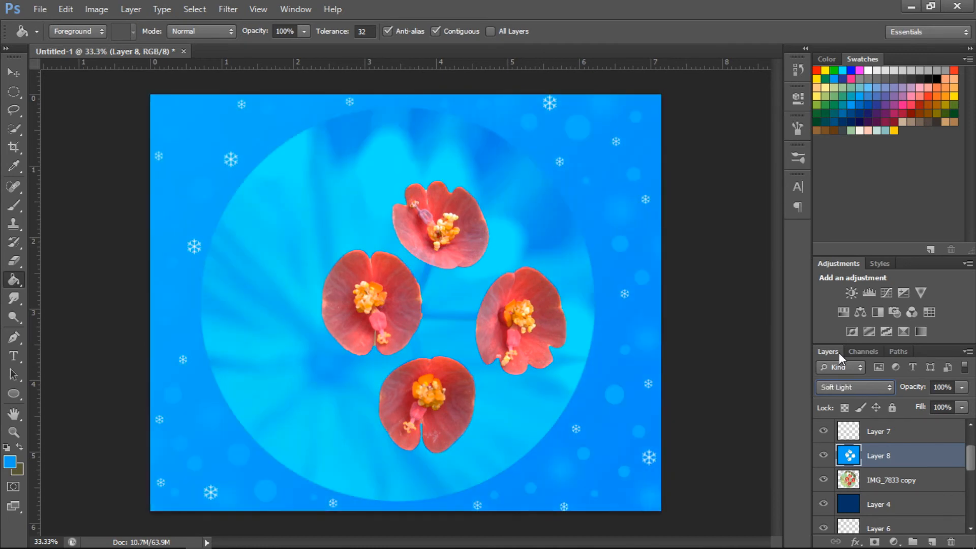
pyautogui.press('Up')
pyautogui.press('Up')
pyautogui.press('Up')
pyautogui.press('Up')
pyautogui.press('Up')
pyautogui.press('Up')
pyautogui.press('Up')
pyautogui.press('Up')
pyautogui.press('Up')
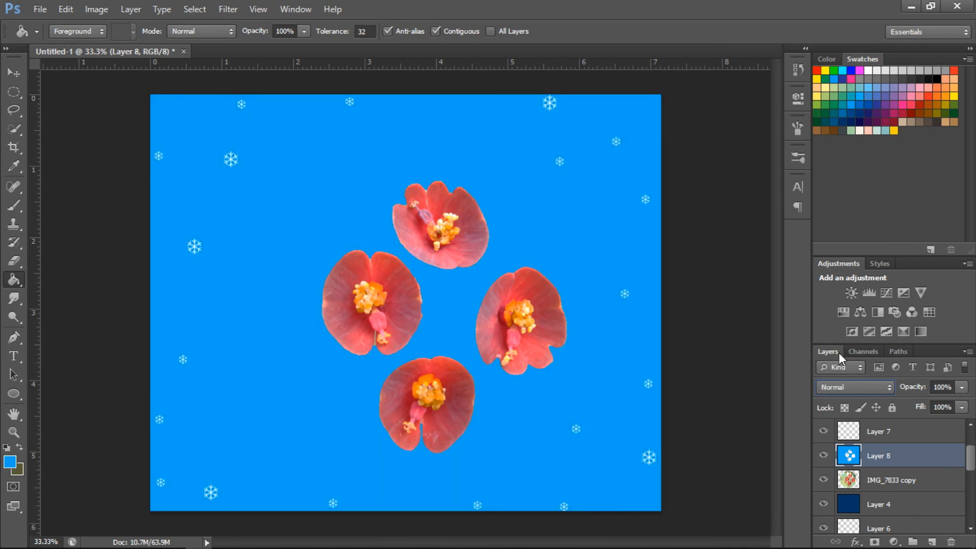
# Step: Try the Color, Subtract and Divide family of blend modes on Layer 8, ending on Luminosity
pyautogui.click(862, 391)
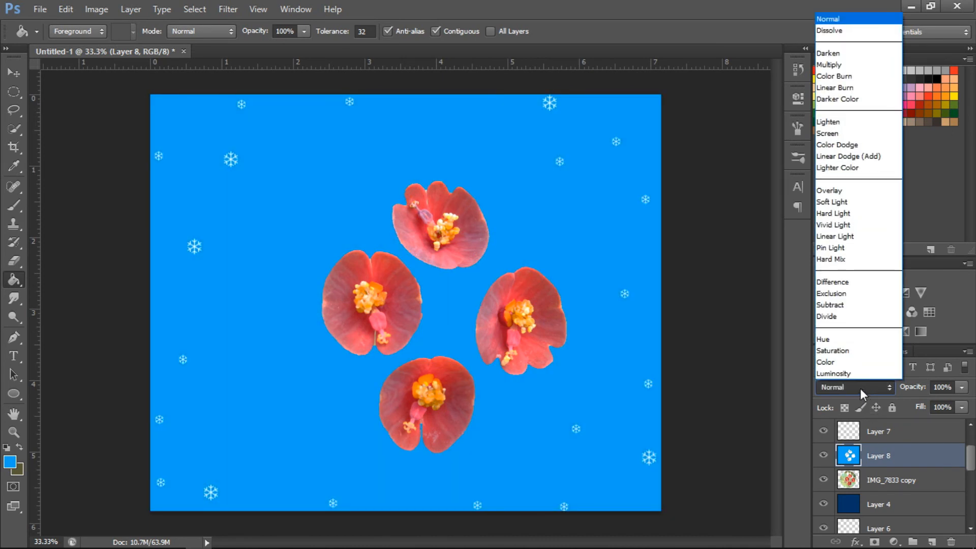
pyautogui.click(844, 359)
pyautogui.press('Up')
pyautogui.press('Up')
pyautogui.press('Up')
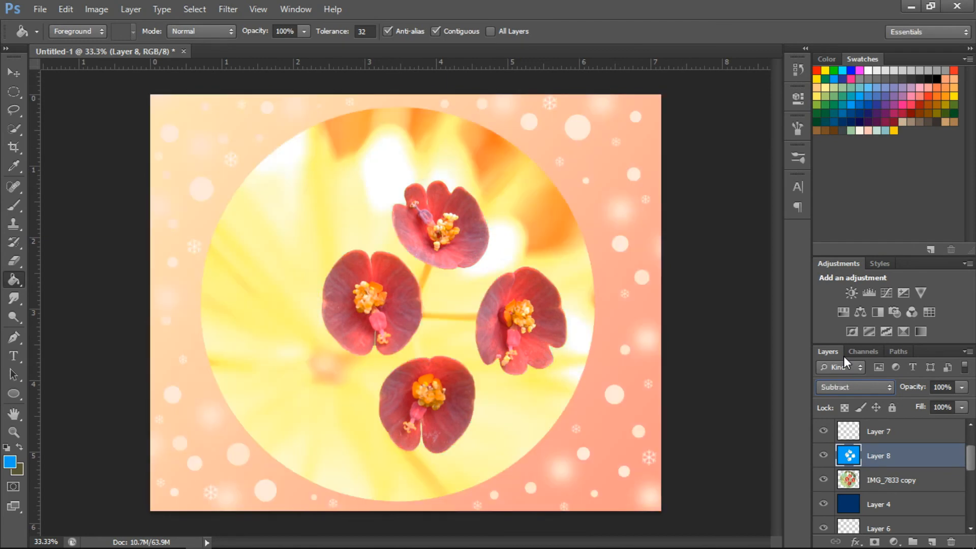
pyautogui.press('Down')
pyautogui.press('Up')
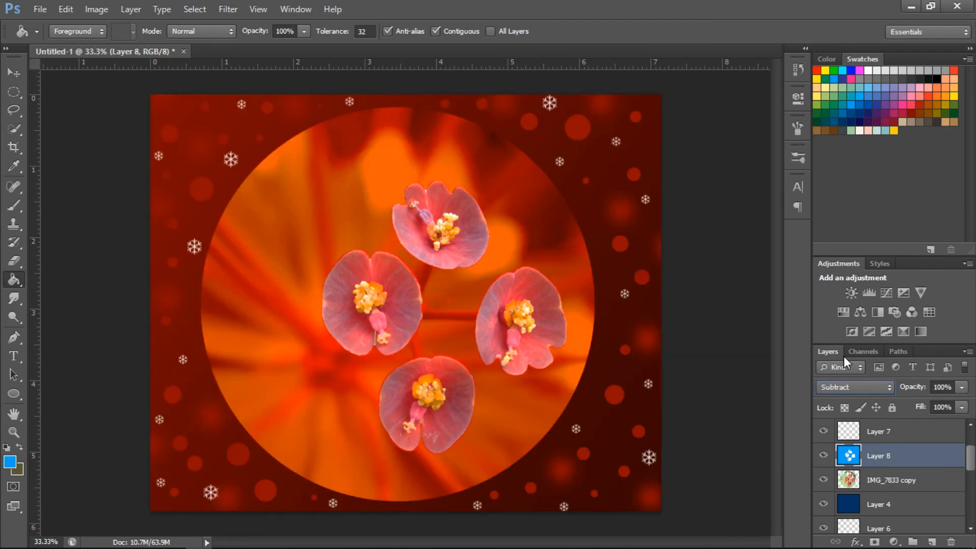
pyautogui.press('Down')
pyautogui.press('Down')
pyautogui.press('Down')
pyautogui.press('Down')
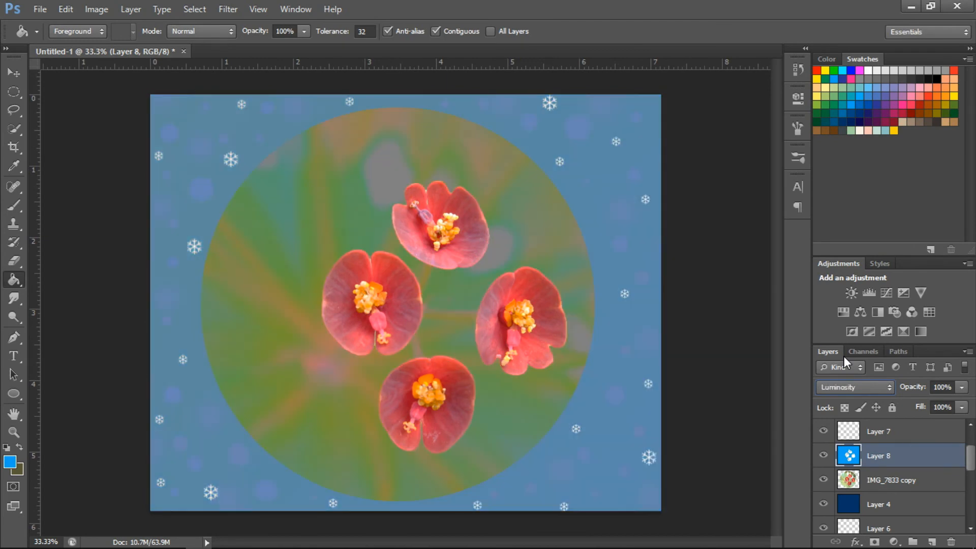
# Step: Compare the Divide, Exclusion and Difference blend modes on Layer 8
pyautogui.press('Up')
pyautogui.press('Up')
pyautogui.press('Up')
pyautogui.press('Up')
pyautogui.press('Up')
pyautogui.press('Up')
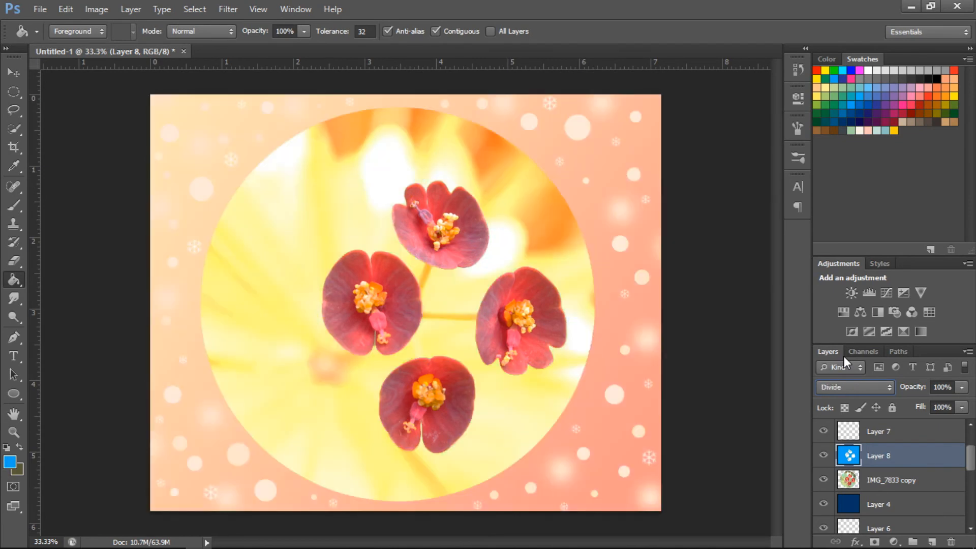
pyautogui.press('Up')
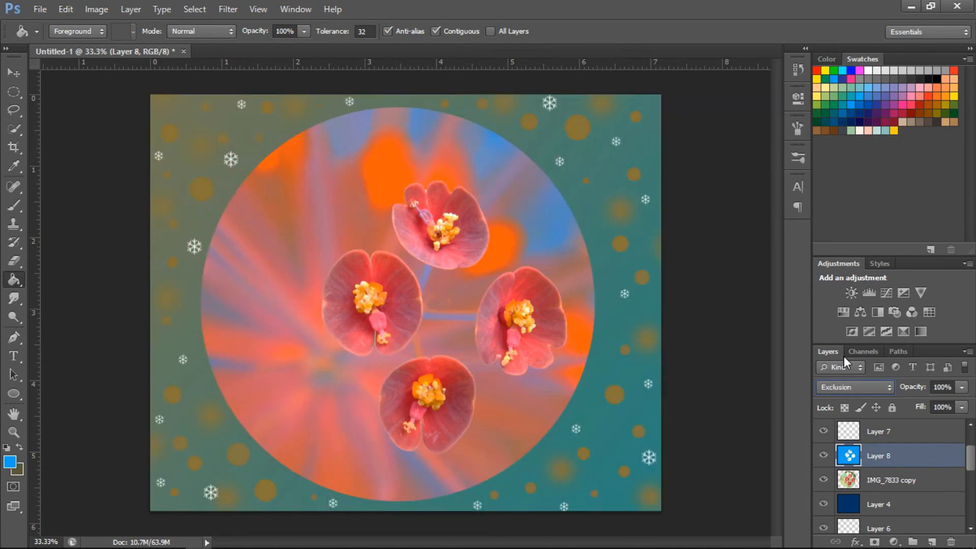
pyautogui.press('Down')
pyautogui.press('Down')
pyautogui.press('Up')
pyautogui.press('Up')
pyautogui.press('Up')
pyautogui.press('Up')
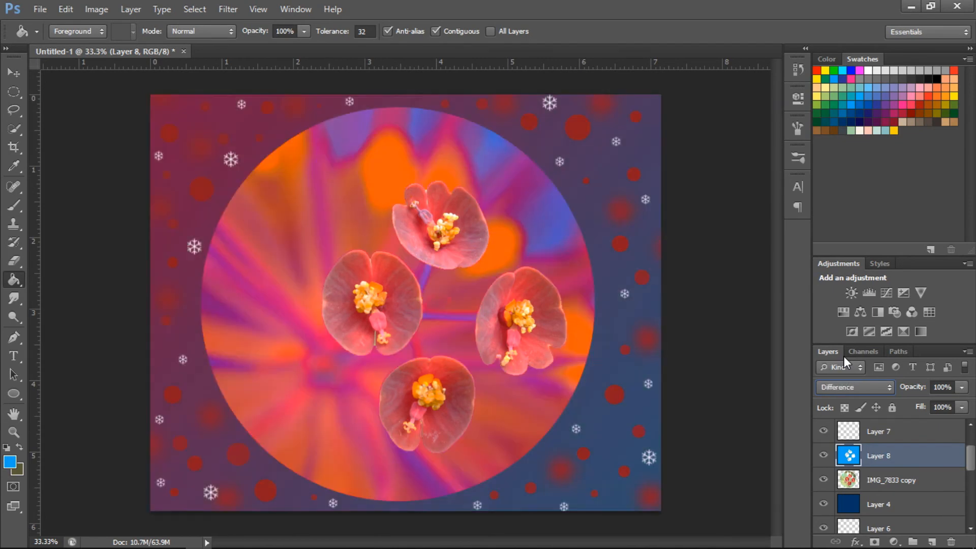
# Step: Try Hard Mix and Vivid Light on Layer 8, settle on Hard Light, and hide the layer
pyautogui.press('Down')
pyautogui.press('Up')
pyautogui.press('Up')
pyautogui.press('Up')
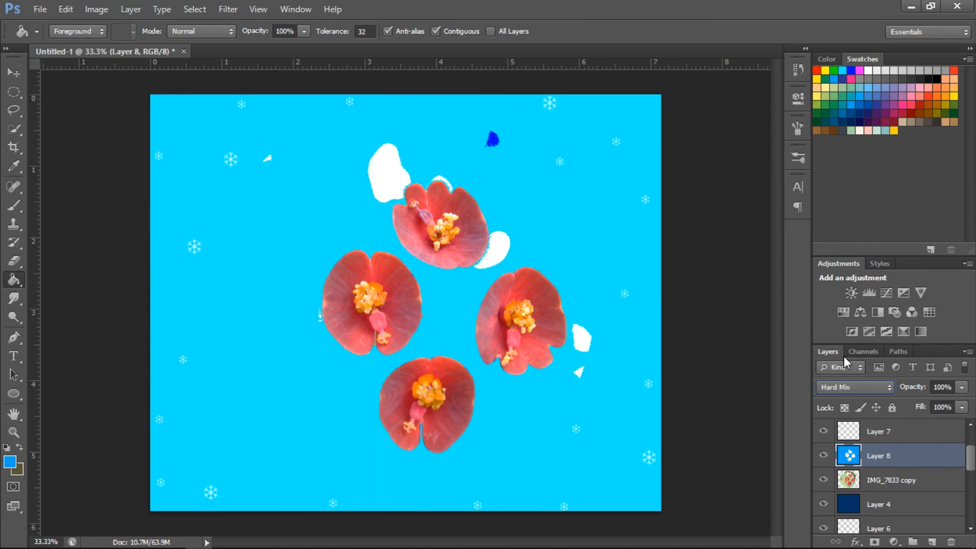
pyautogui.press('Up')
pyautogui.press('Up')
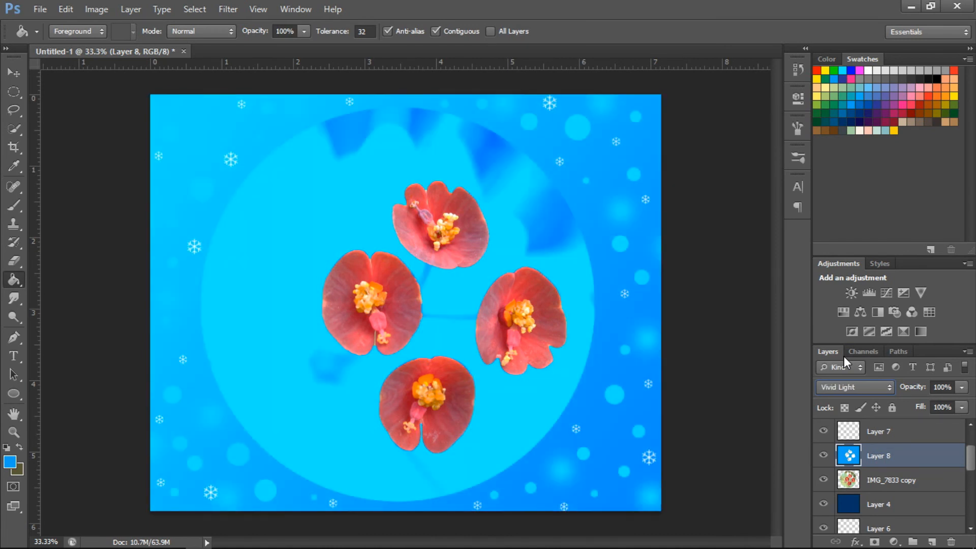
pyautogui.click(823, 454)
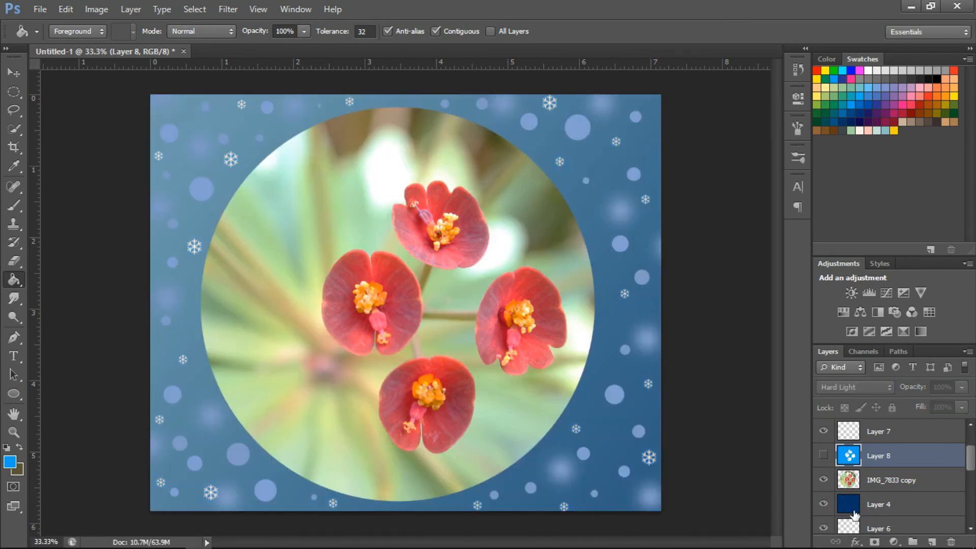
# Step: Try lowering the IMG_7833 copy layer's opacity to 44%, and return it to 100%
pyautogui.click(854, 510)
pyautogui.click(873, 490)
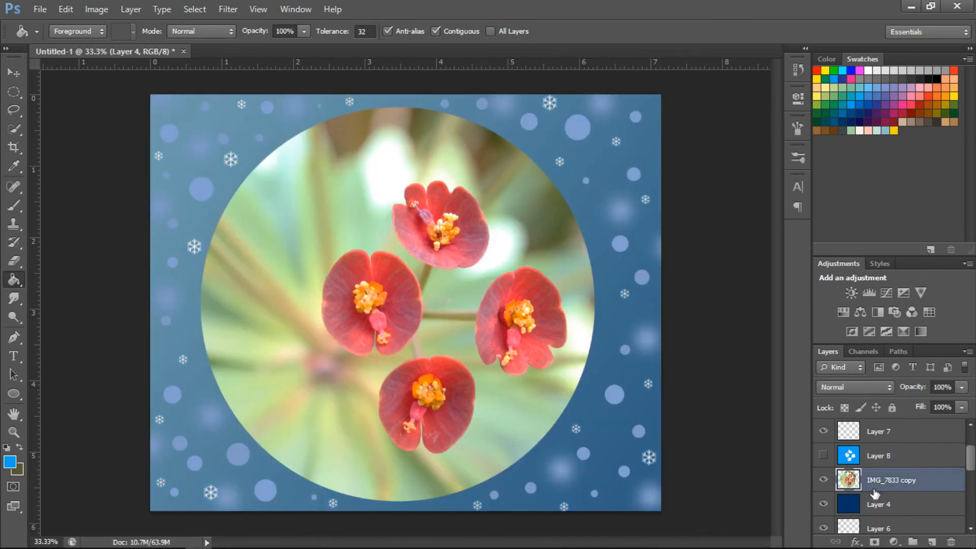
pyautogui.click(961, 388)
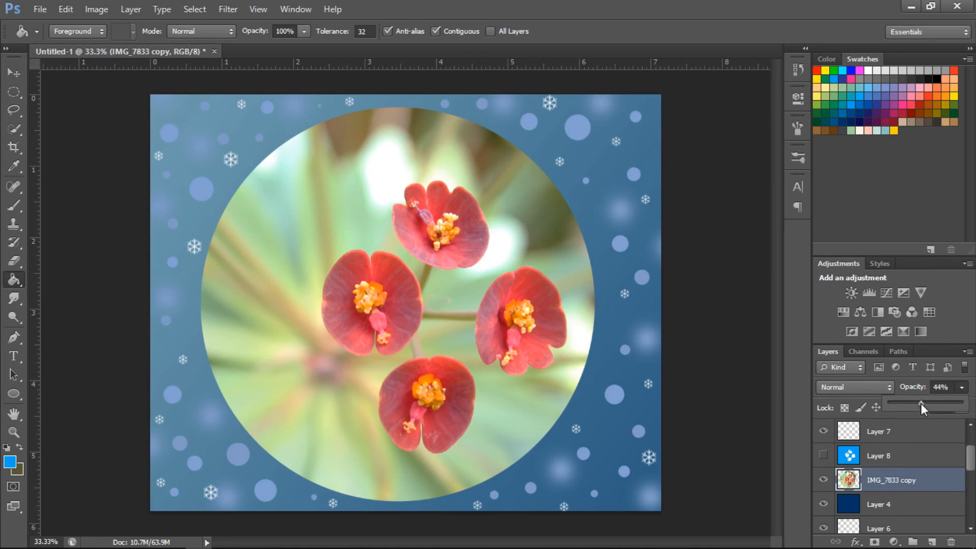
pyautogui.moveTo(920, 404); pyautogui.dragTo(961, 403)
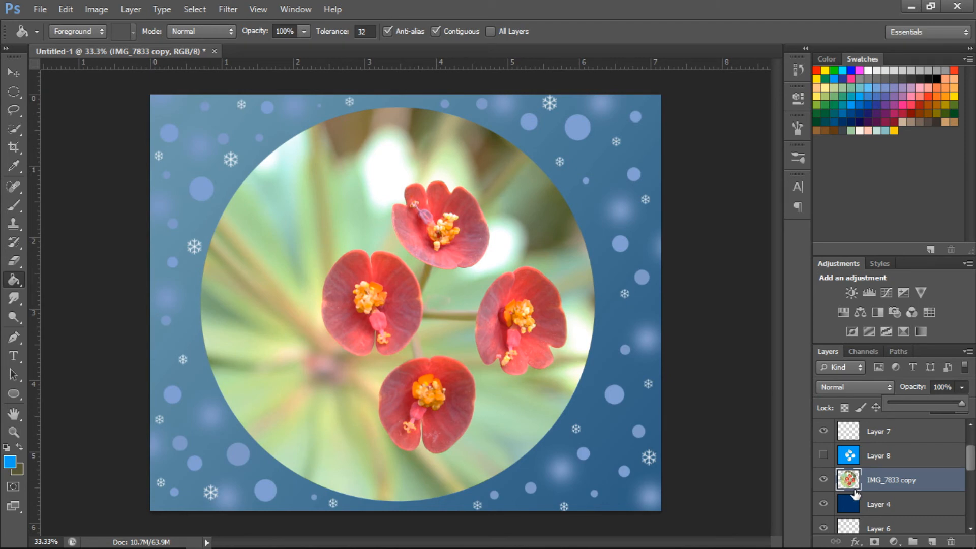
# Step: Make the Happy Holidays! text layer visible
pyautogui.click(970, 457)
pyautogui.moveTo(970, 457); pyautogui.dragTo(970, 440)
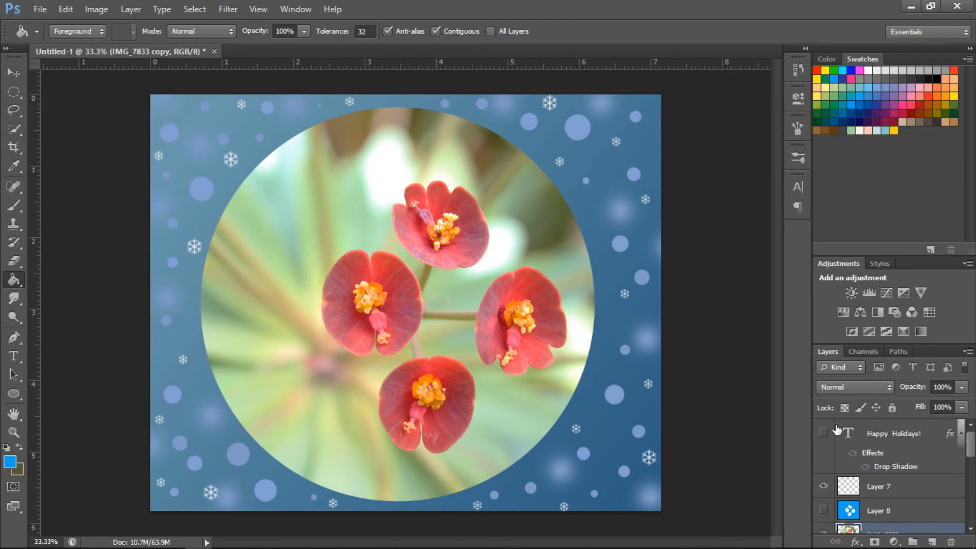
pyautogui.click(824, 433)
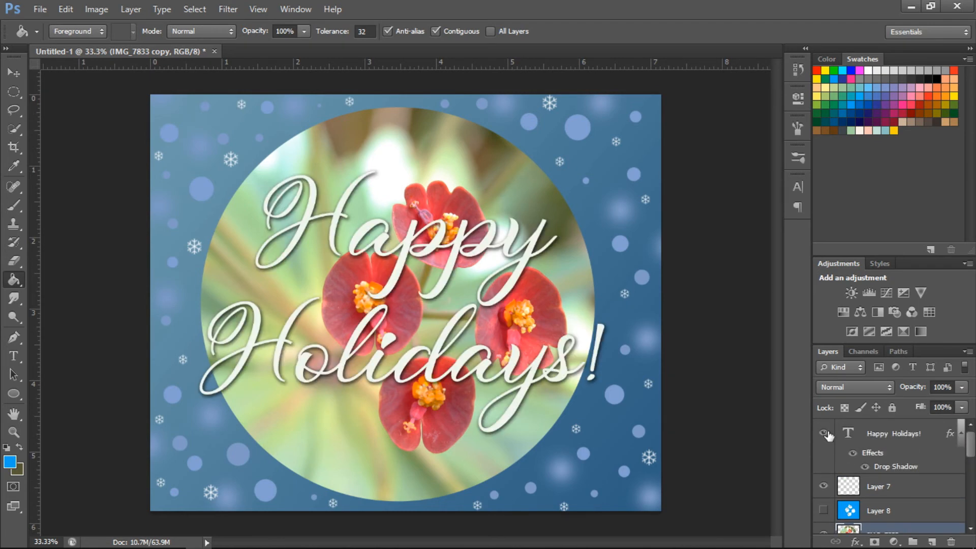
# Step: Try a bright blue 00c6ff Color Overlay on the Happy Holidays! text, and discard the layer style change
pyautogui.click(879, 435)
pyautogui.rightClick(879, 434)
pyautogui.click(781, 108)
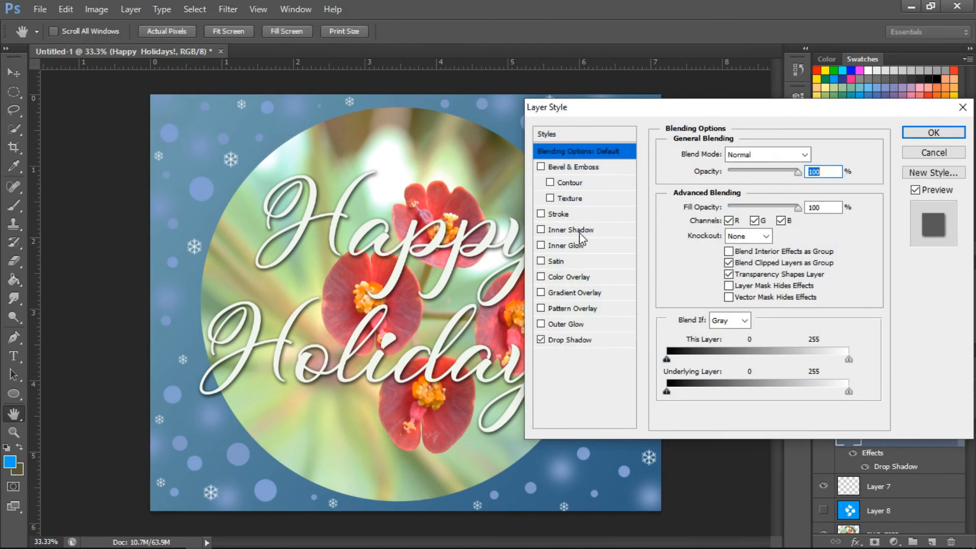
pyautogui.click(574, 277)
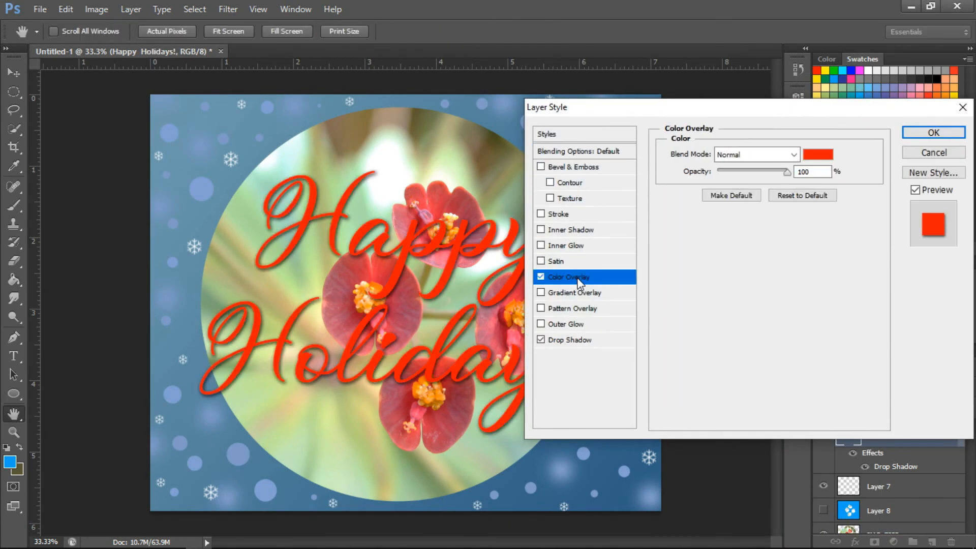
pyautogui.click(816, 156)
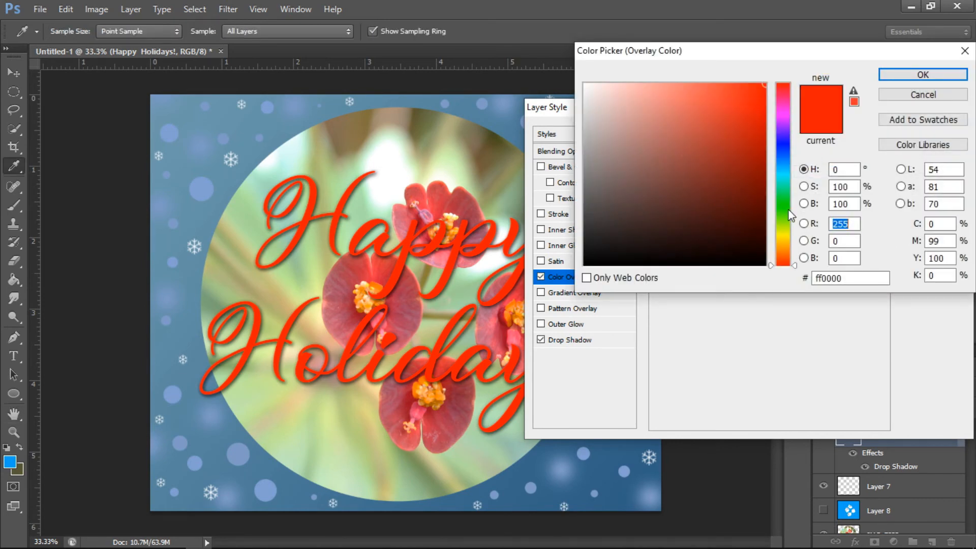
pyautogui.click(781, 167)
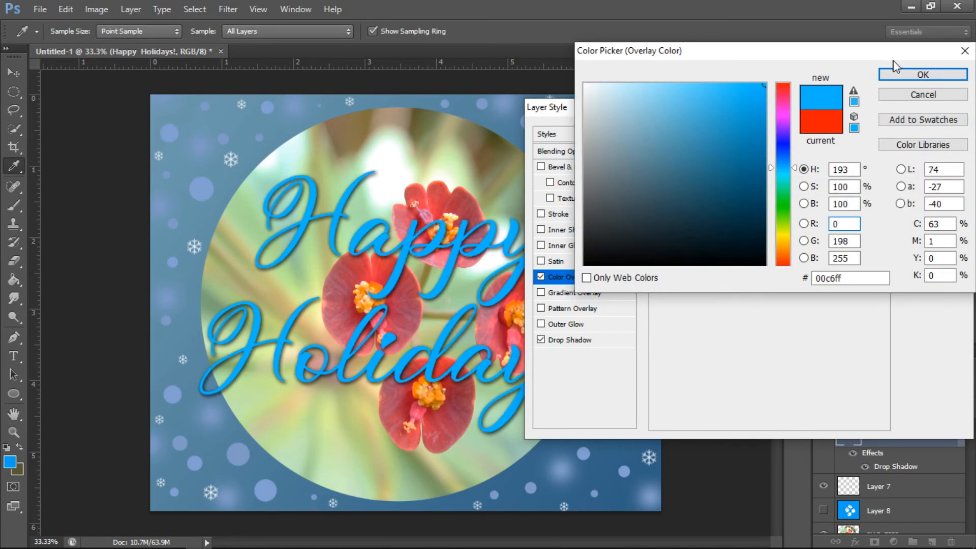
pyautogui.click(964, 50)
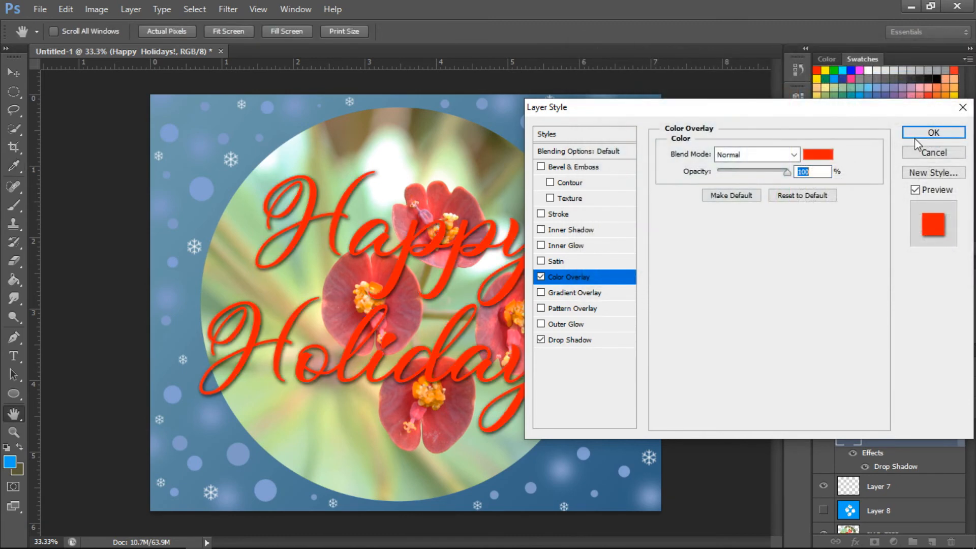
pyautogui.click(962, 107)
# Step: Set the Happy Holidays! text colour to muted green 71915f
pyautogui.click(794, 187)
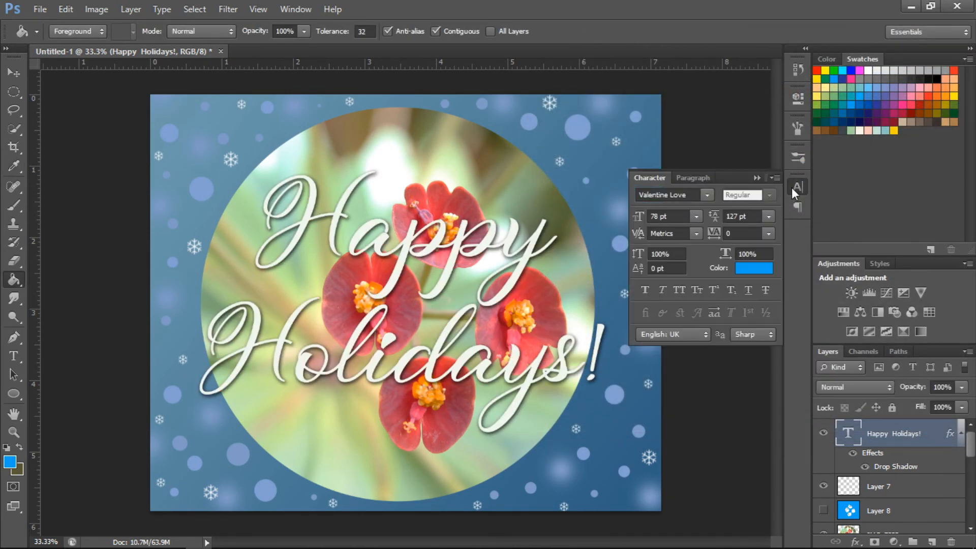
pyautogui.click(759, 269)
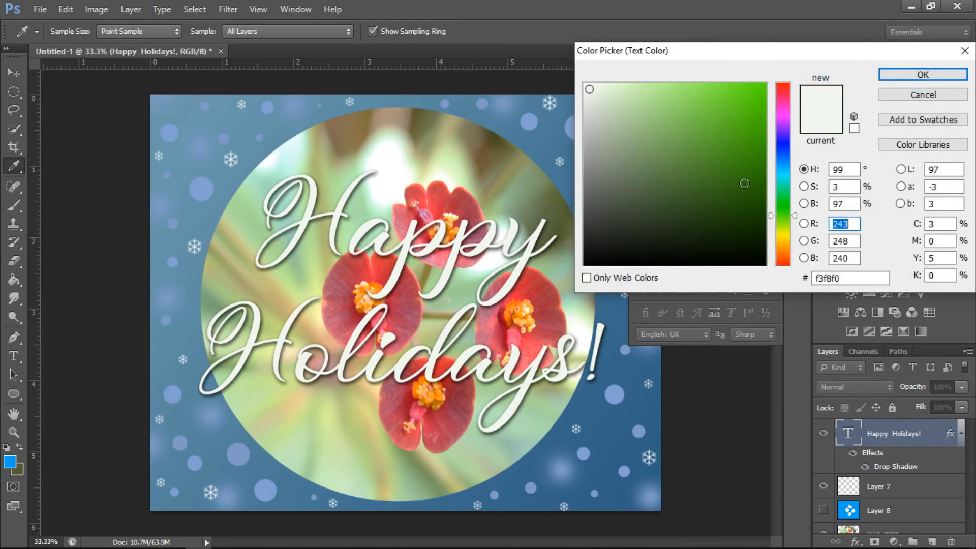
pyautogui.click(646, 162)
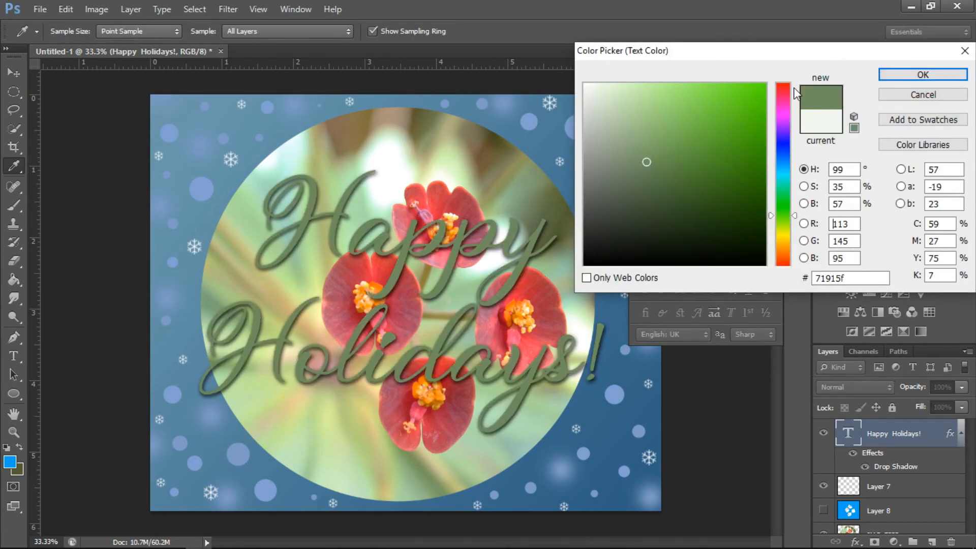
pyautogui.click(892, 76)
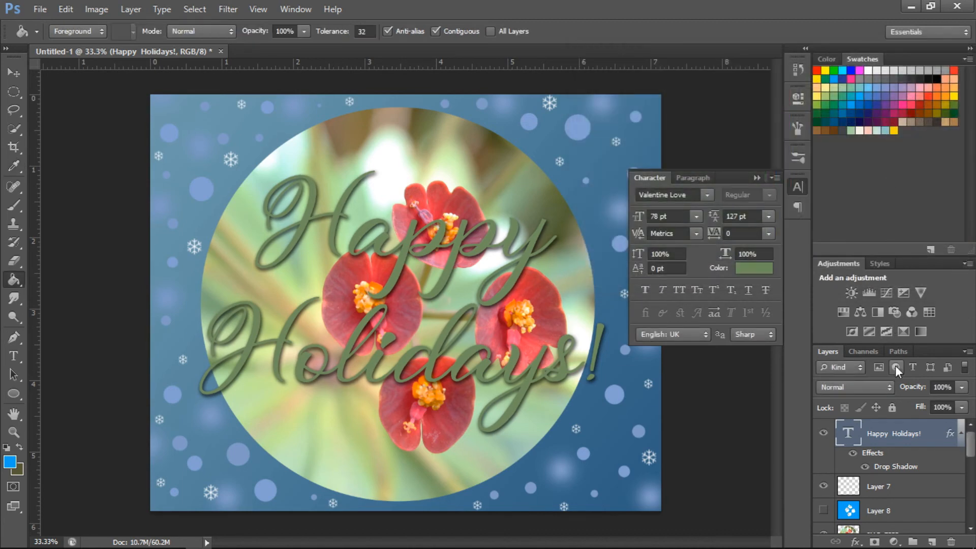
# Step: Add a Color Overlay to the Happy Holidays! text, trying dark red, pale mint sampled from the photo, and green 7ed7a8
pyautogui.rightClick(909, 432)
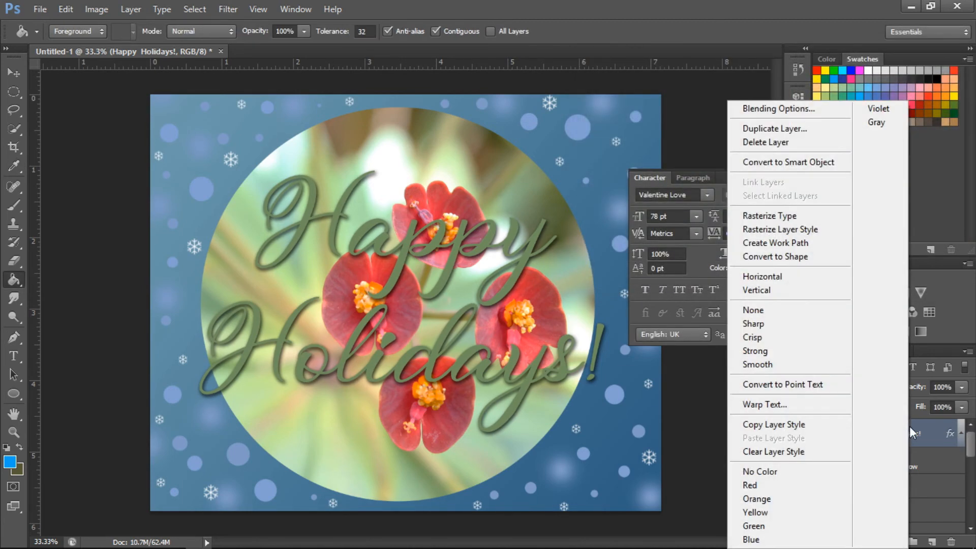
pyautogui.click(828, 105)
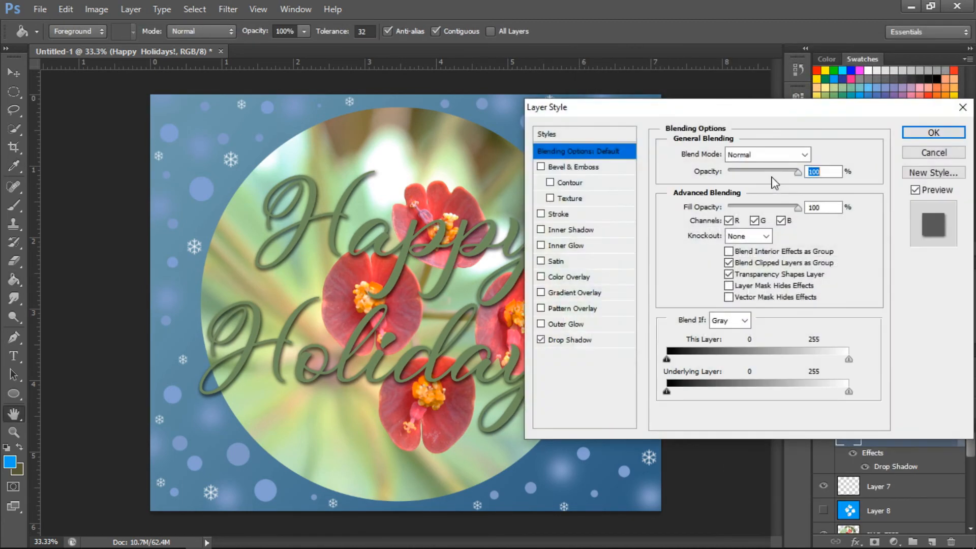
pyautogui.click(596, 277)
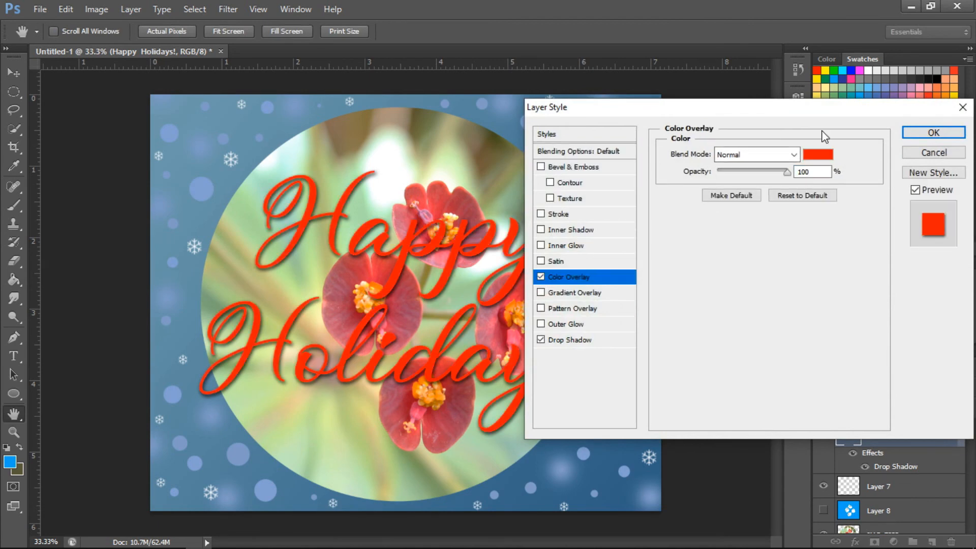
pyautogui.click(824, 158)
pyautogui.click(747, 214)
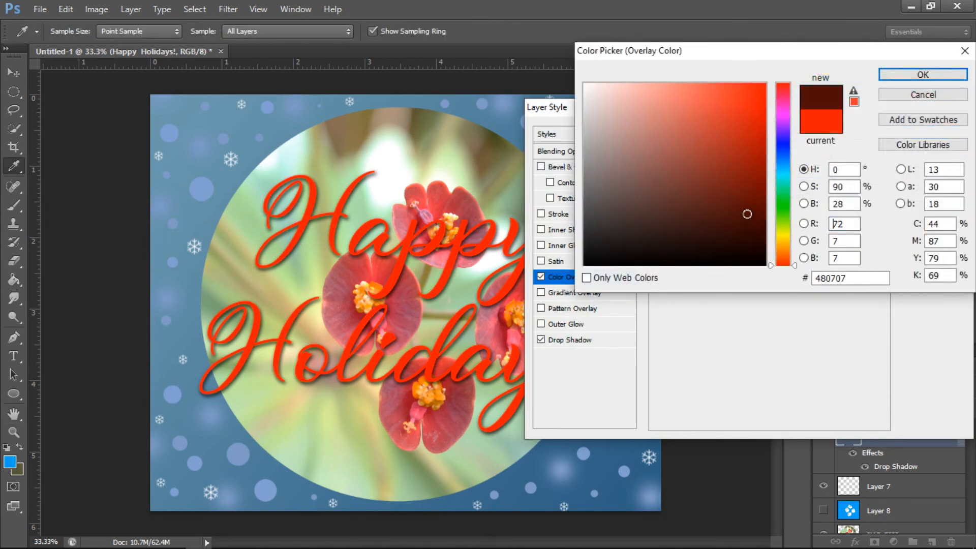
pyautogui.click(375, 192)
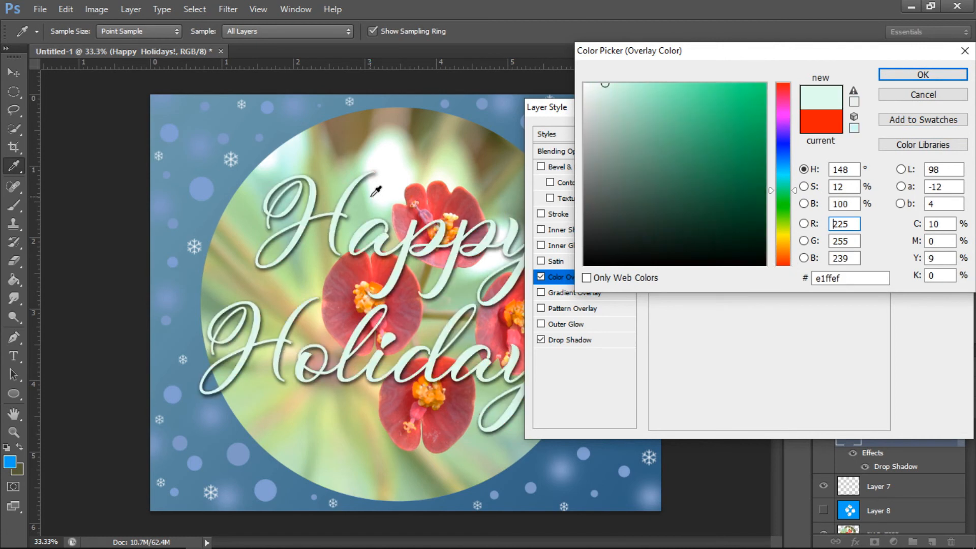
pyautogui.click(650, 111)
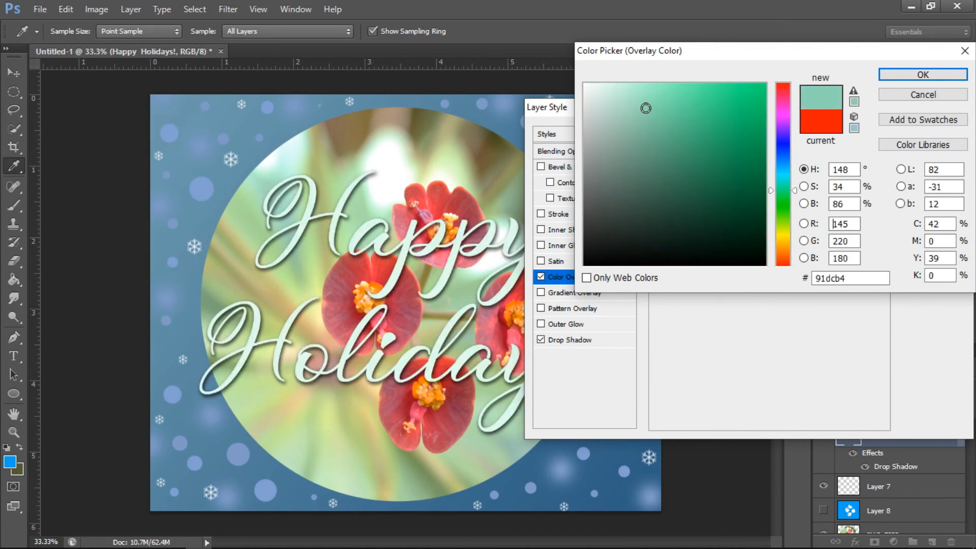
pyautogui.moveTo(650, 111)
pyautogui.mouseDown()
pyautogui.moveTo(678, 108)
pyautogui.moveTo(659, 112)
pyautogui.mouseUp()
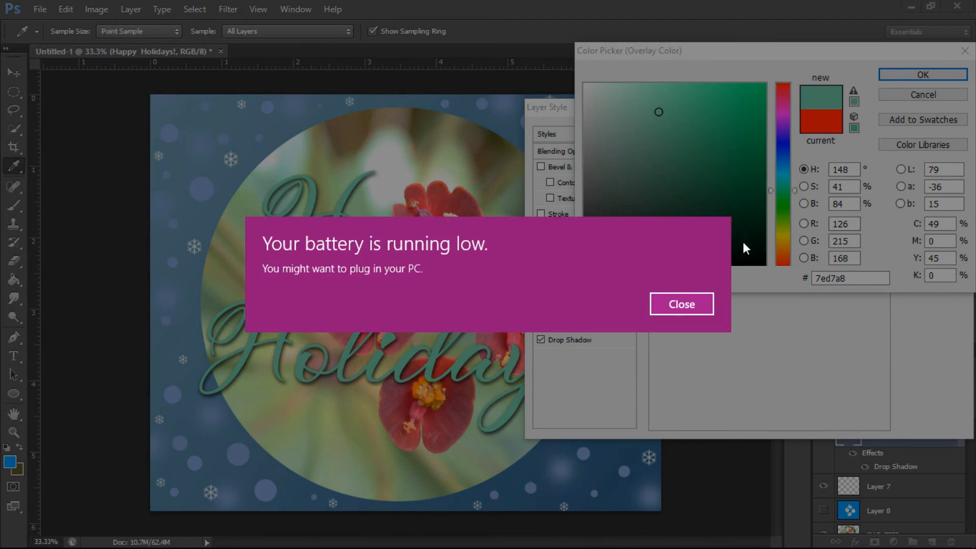
pyautogui.click(696, 306)
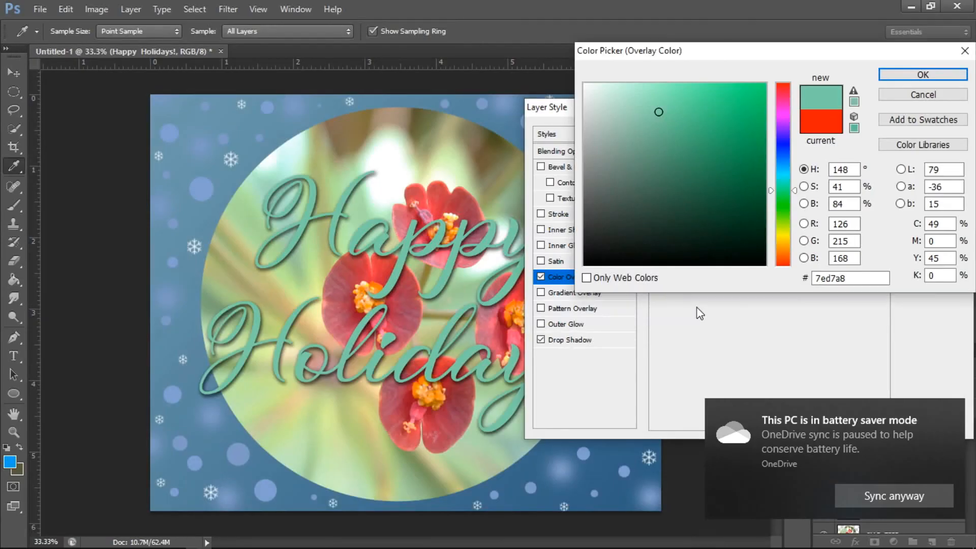
# Step: Try blue 5dadcf and green 9acf5d for the Happy Holidays! Color Overlay, and accept mustard yellow cfce5d
pyautogui.click(781, 166)
pyautogui.click(684, 117)
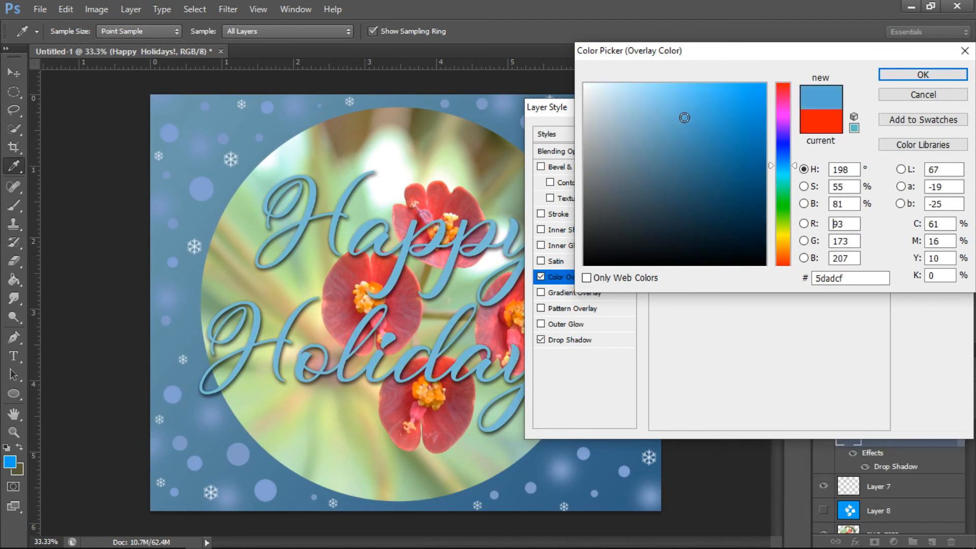
pyautogui.click(780, 221)
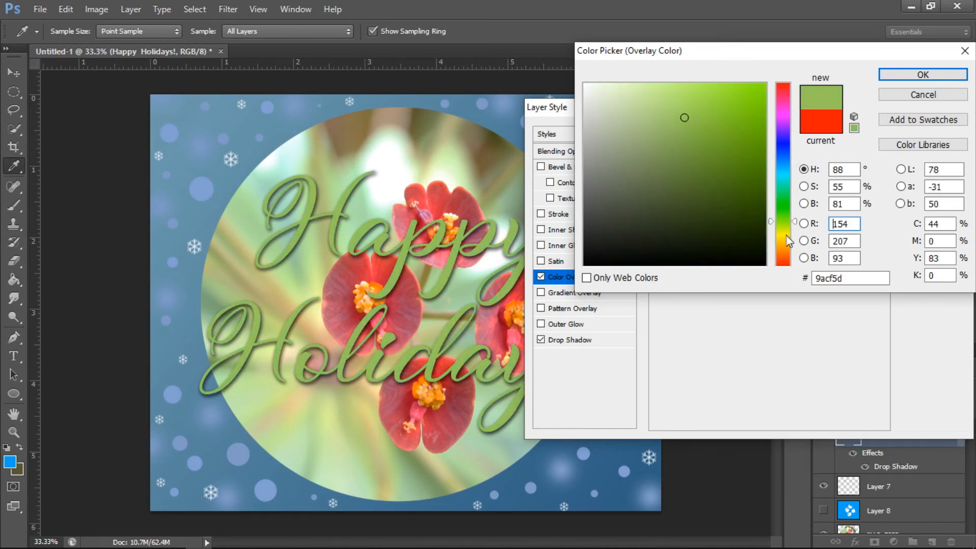
pyautogui.click(786, 236)
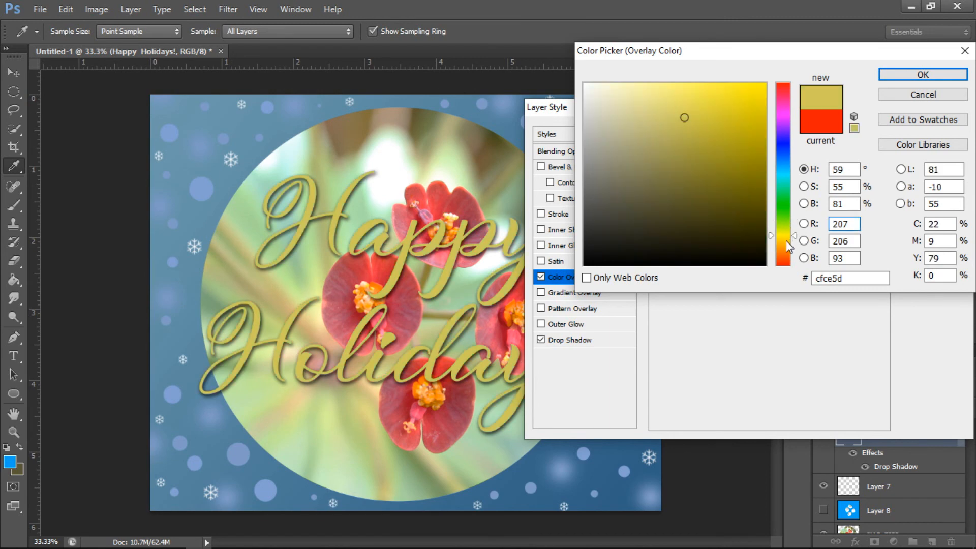
pyautogui.click(892, 75)
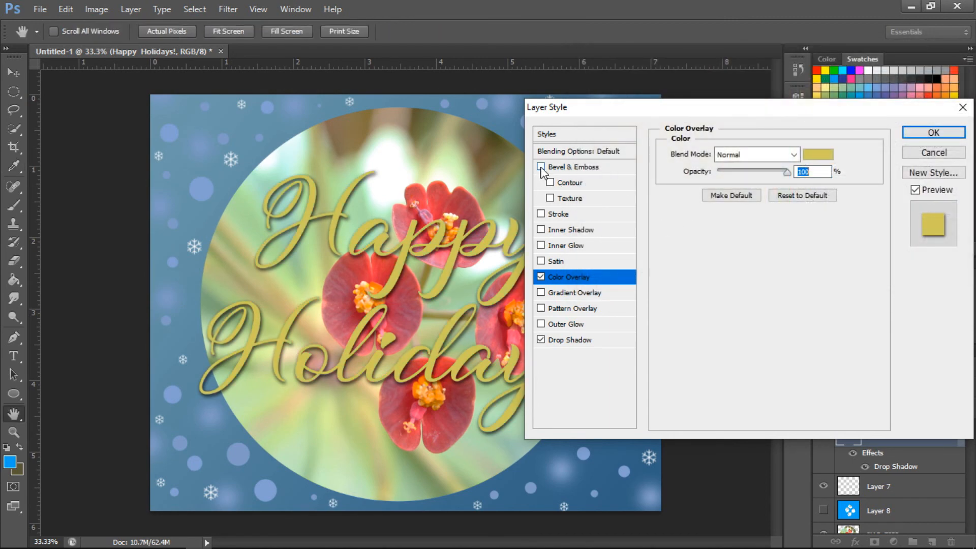
# Step: Preview Bevel & Emboss on the text, switch it off, and set the Drop Shadow distance to 13 px and size to 16 px
pyautogui.click(541, 167)
pyautogui.click(540, 168)
pyautogui.click(576, 339)
pyautogui.moveTo(722, 216); pyautogui.dragTo(727, 250)
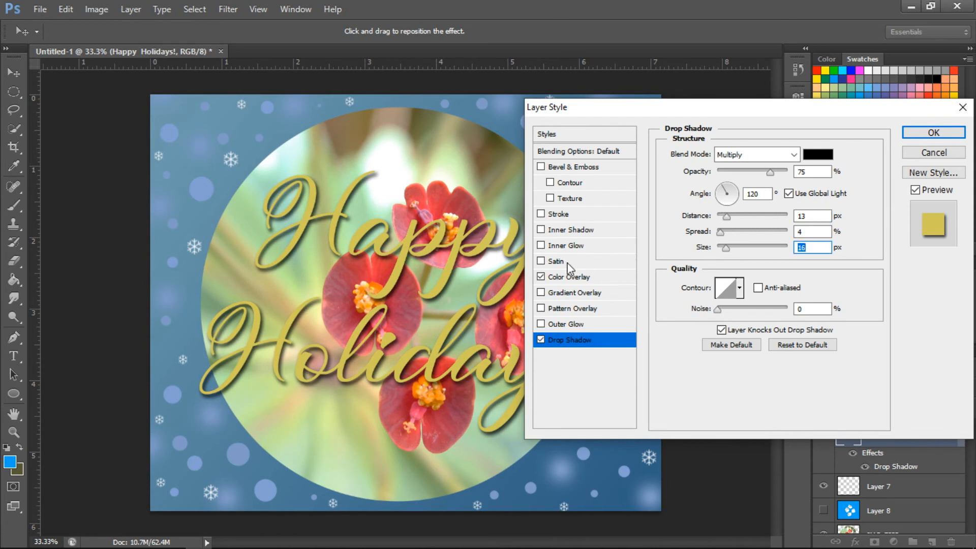
# Step: Preview Satin, Inner Shadow and the text without its overlay, and apply the layer style with only Color Overlay and Drop Shadow
pyautogui.click(542, 261)
pyautogui.click(542, 262)
pyautogui.click(541, 230)
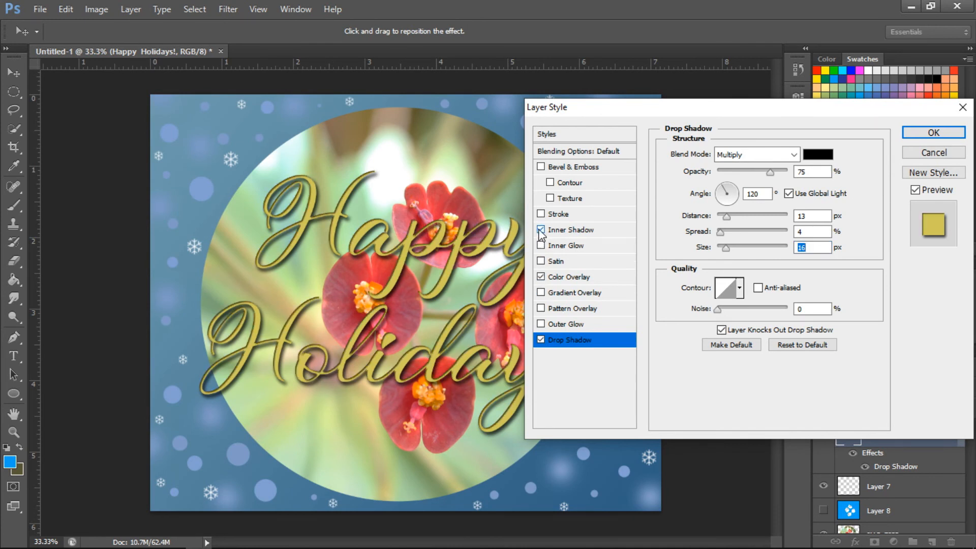
pyautogui.click(541, 231)
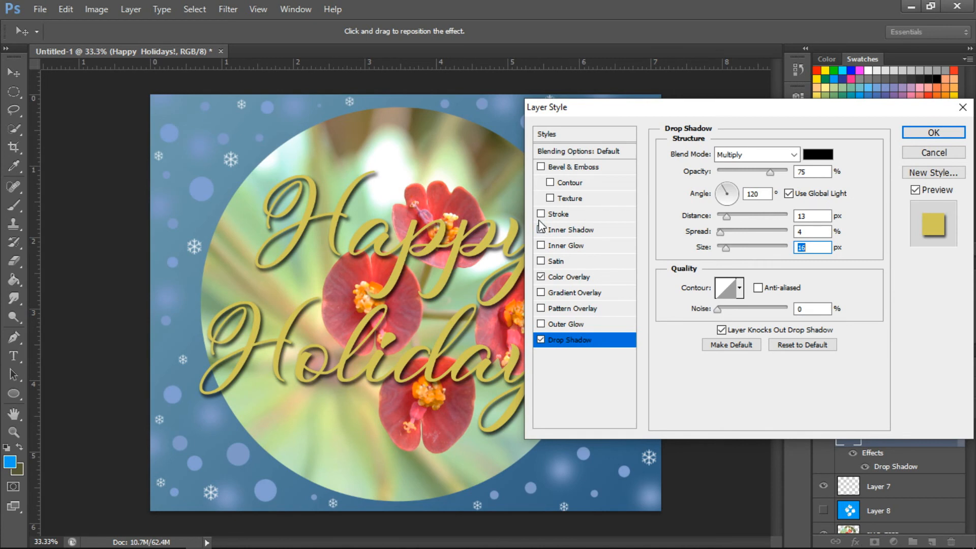
pyautogui.click(541, 229)
pyautogui.click(540, 231)
pyautogui.click(541, 260)
pyautogui.click(540, 261)
pyautogui.click(540, 277)
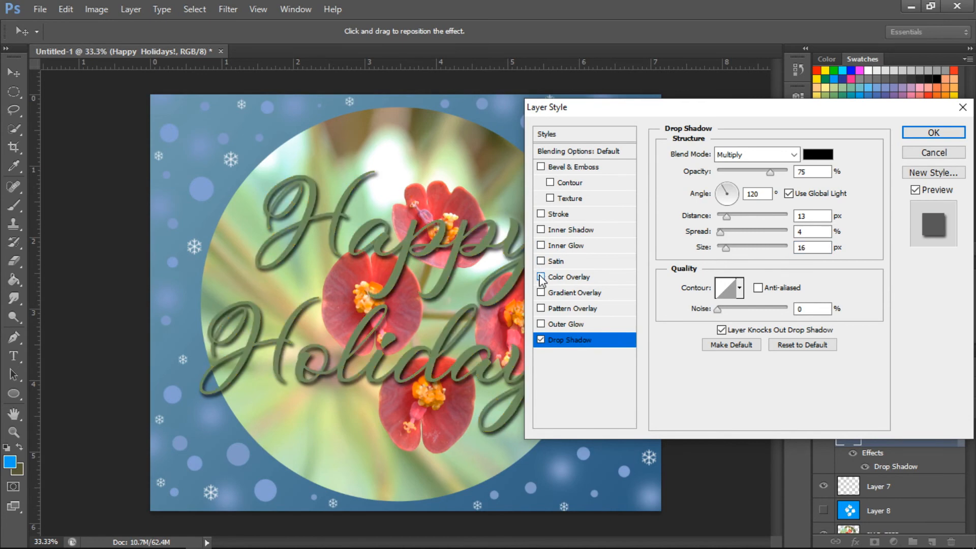
pyautogui.click(939, 132)
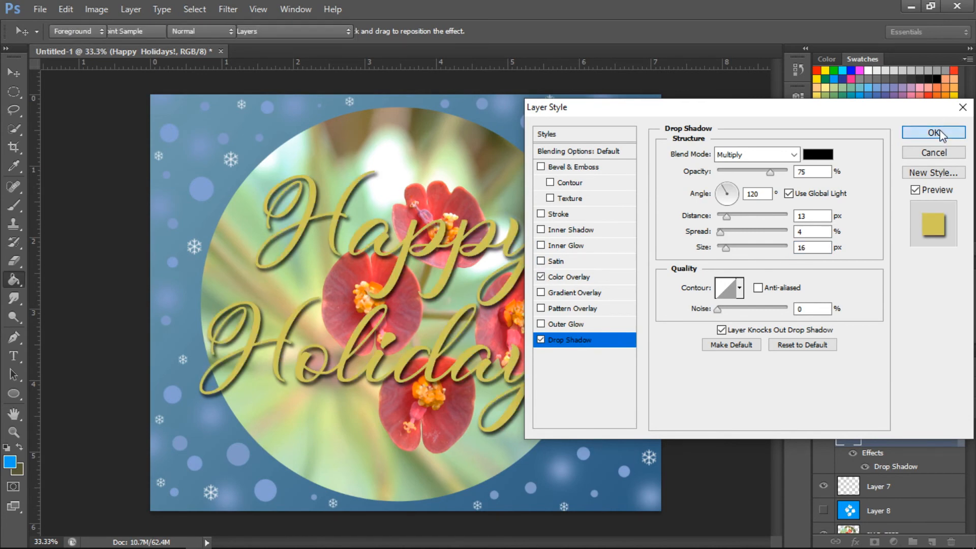
pyautogui.click(939, 133)
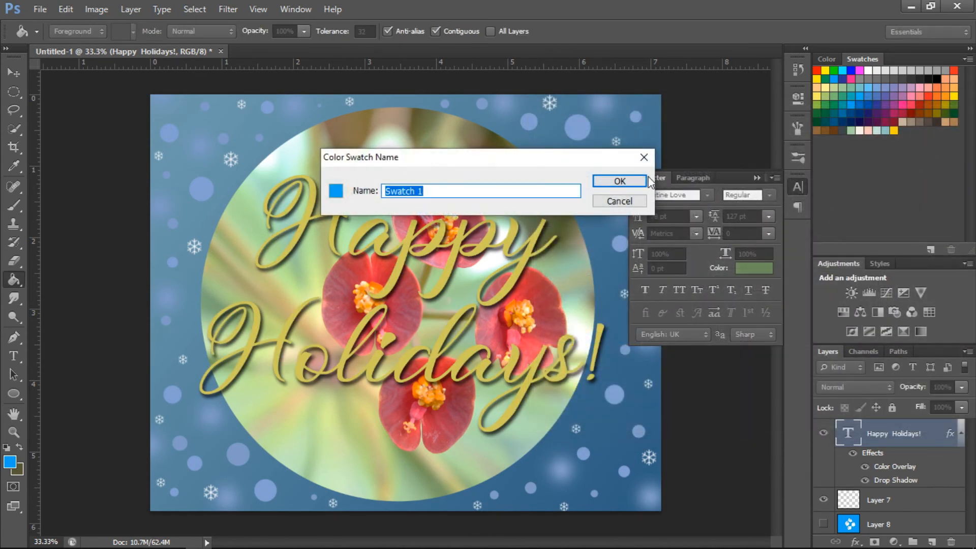
pyautogui.click(643, 157)
# Step: Set the Happy Holidays! text colour to black 000000
pyautogui.click(752, 268)
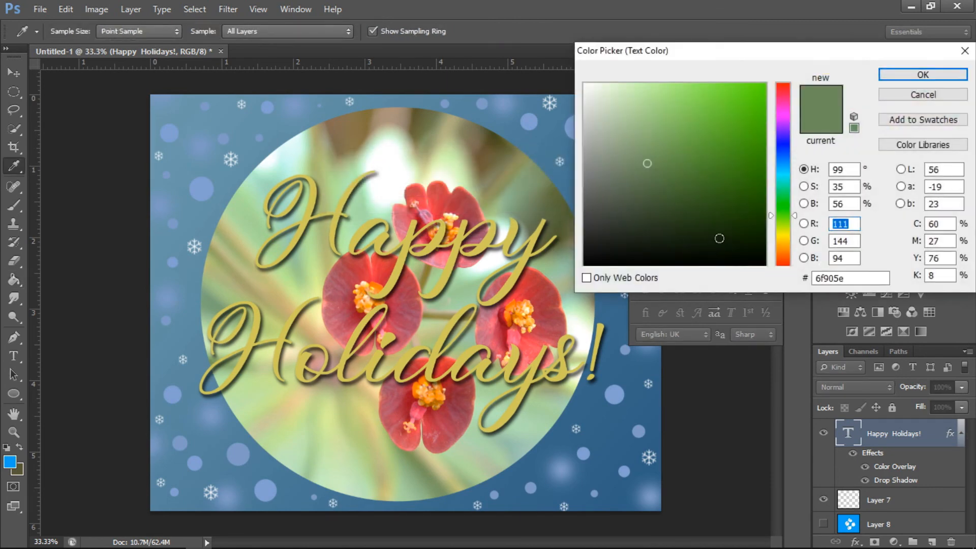
pyautogui.moveTo(719, 237)
pyautogui.mouseDown()
pyautogui.moveTo(607, 164)
pyautogui.moveTo(572, 308)
pyautogui.moveTo(559, 308)
pyautogui.mouseUp()
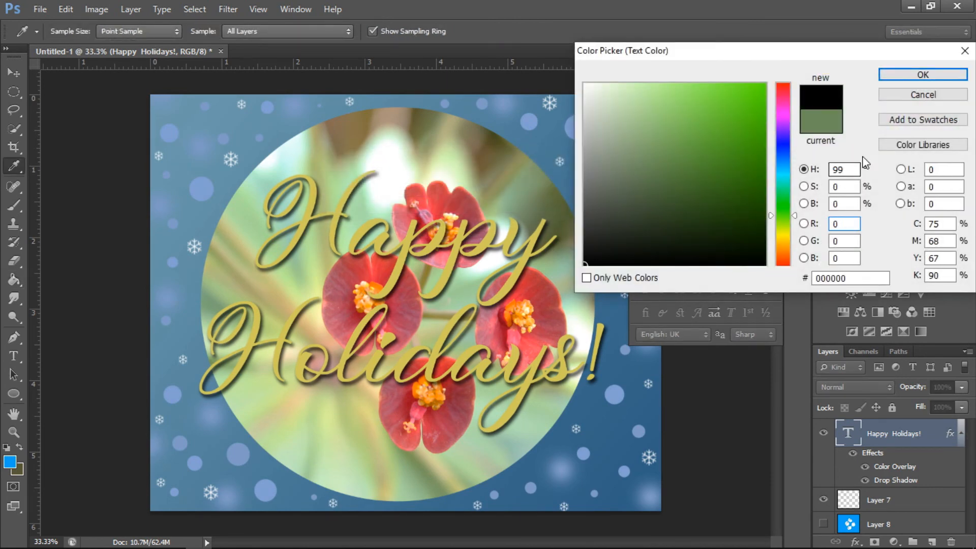
pyautogui.click(922, 74)
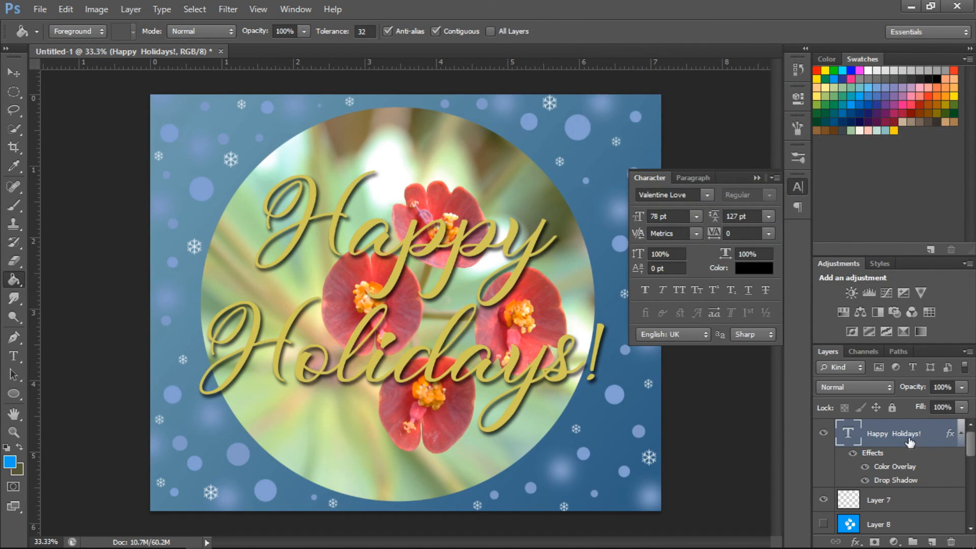
# Step: Compare the text with and without its Color Overlay effect, and leave the overlay hidden
pyautogui.click(864, 467)
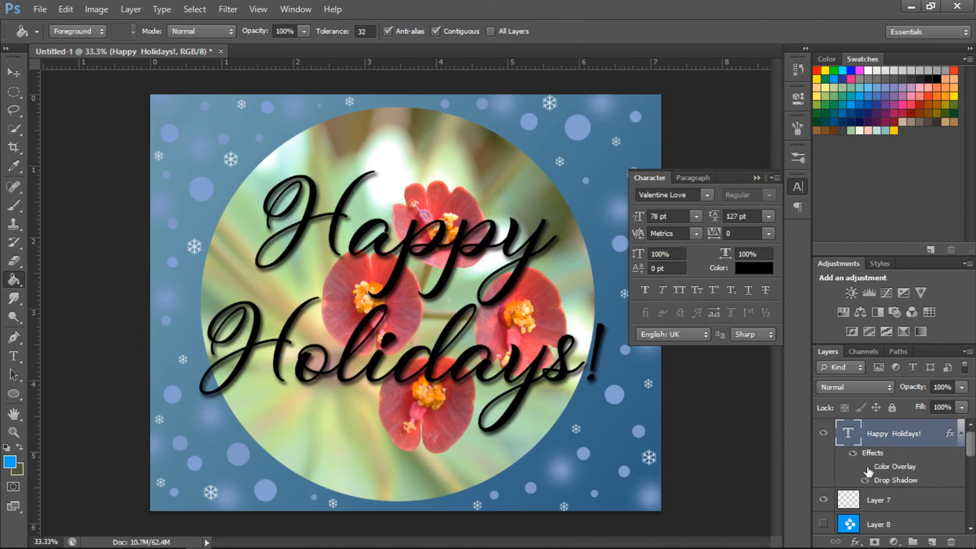
pyautogui.click(865, 467)
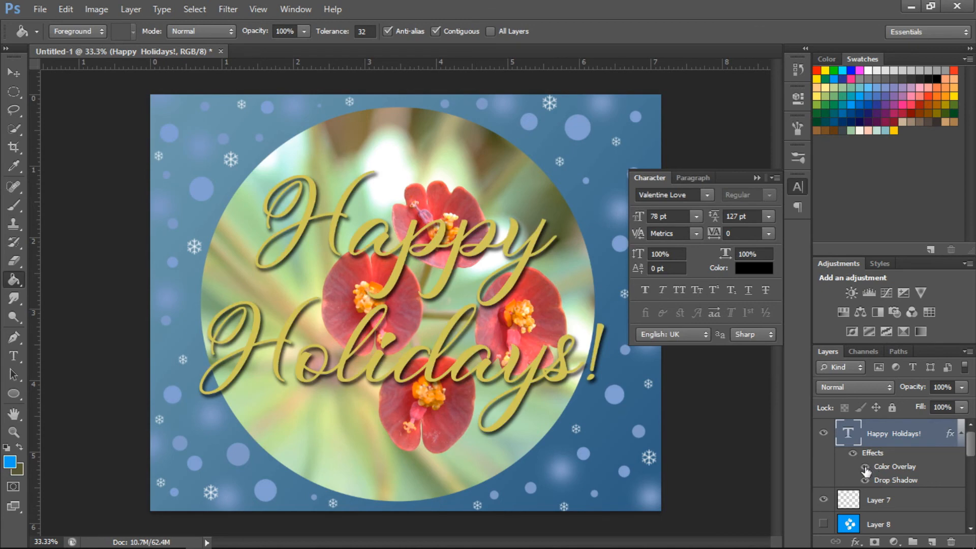
pyautogui.click(865, 467)
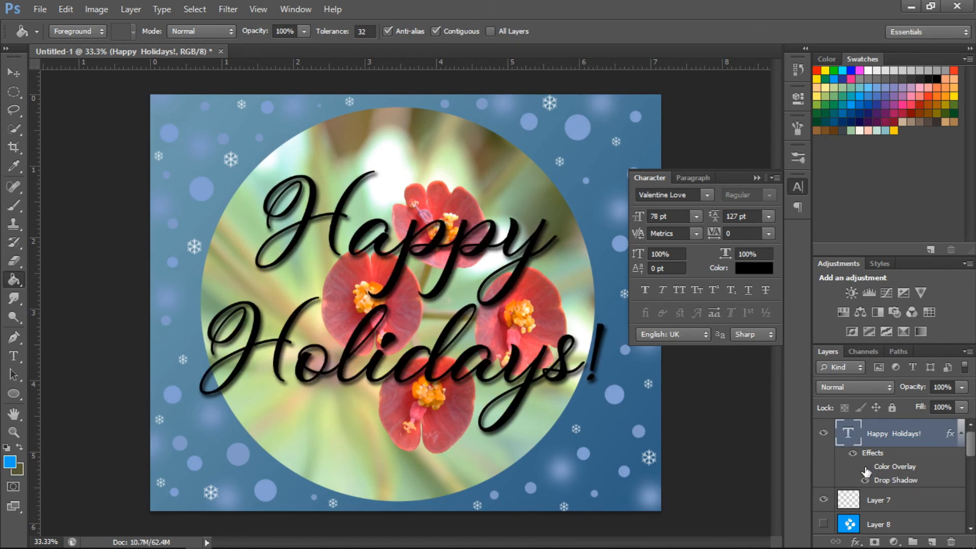
pyautogui.click(864, 468)
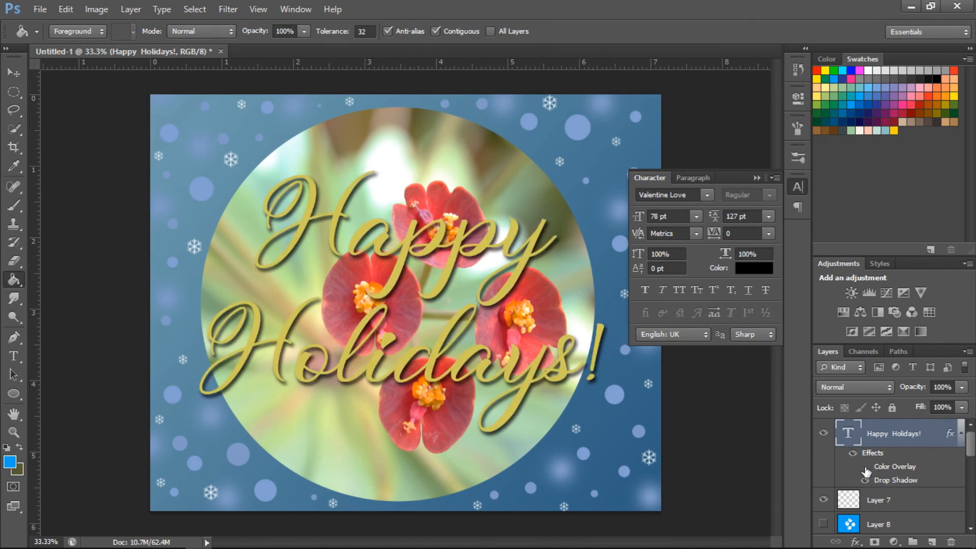
pyautogui.click(865, 468)
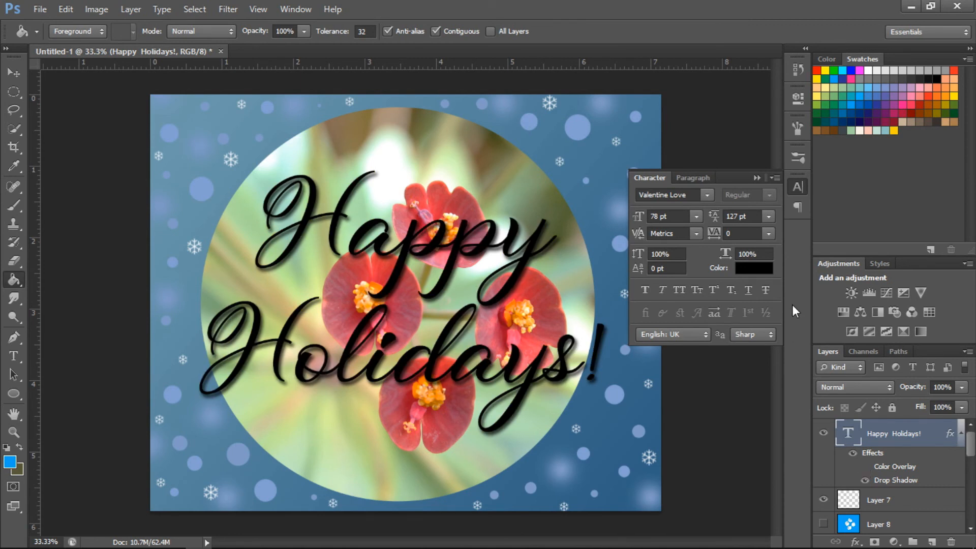
# Step: Browse fonts for the Happy Holidays! text and set it to Wicked Mouse
pyautogui.click(649, 198)
pyautogui.press('Down')
pyautogui.press('Down')
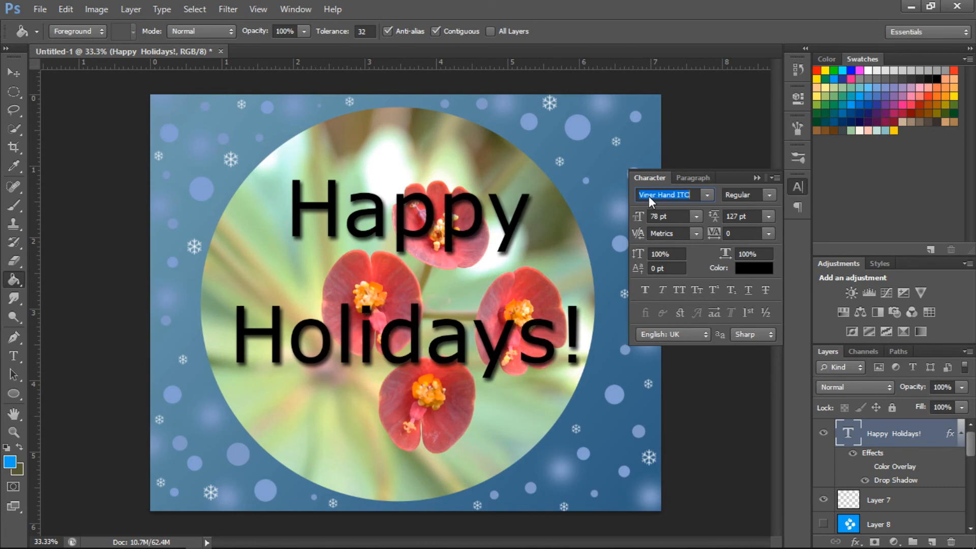
pyautogui.press('Down')
pyautogui.press('Down')
pyautogui.press('Down')
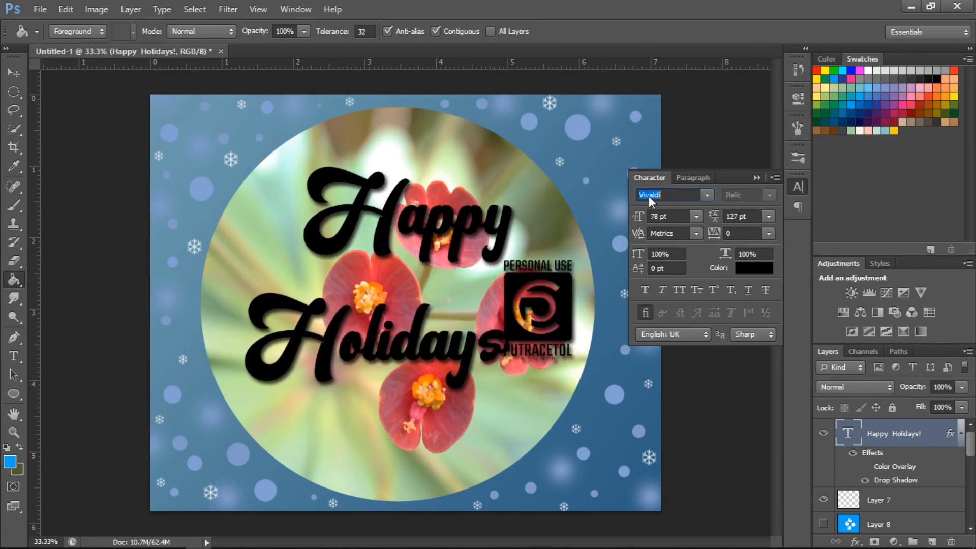
pyautogui.press('Down')
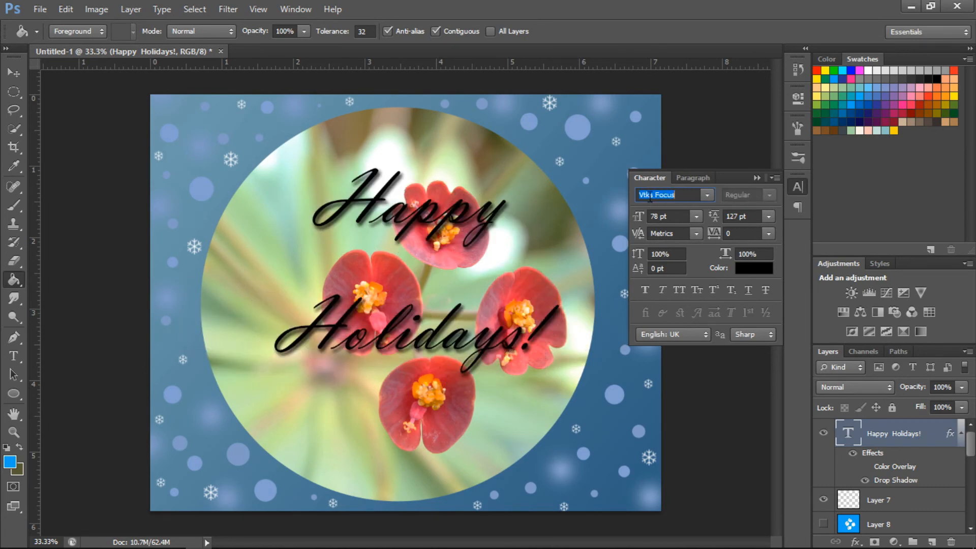
pyautogui.press('Down')
pyautogui.press('Down')
pyautogui.press('Down')
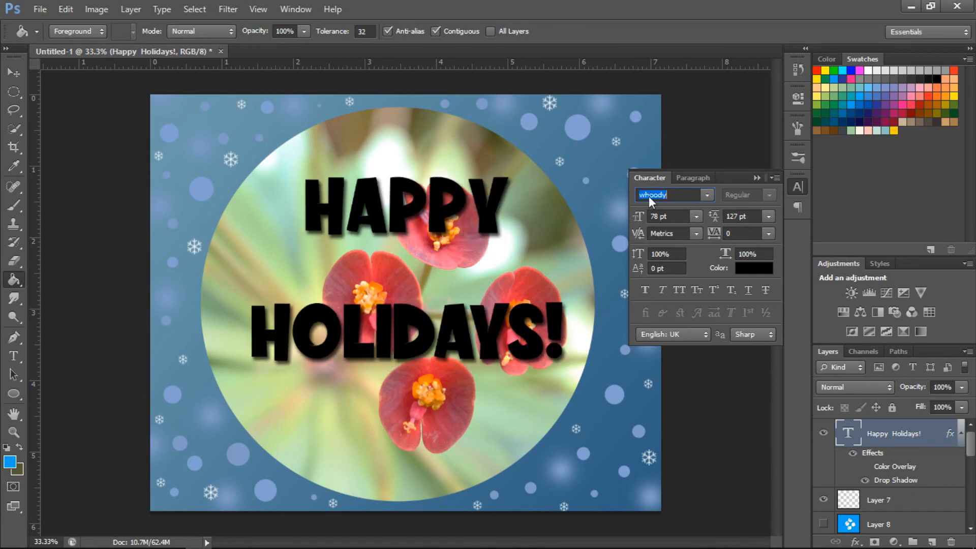
pyautogui.press('Down')
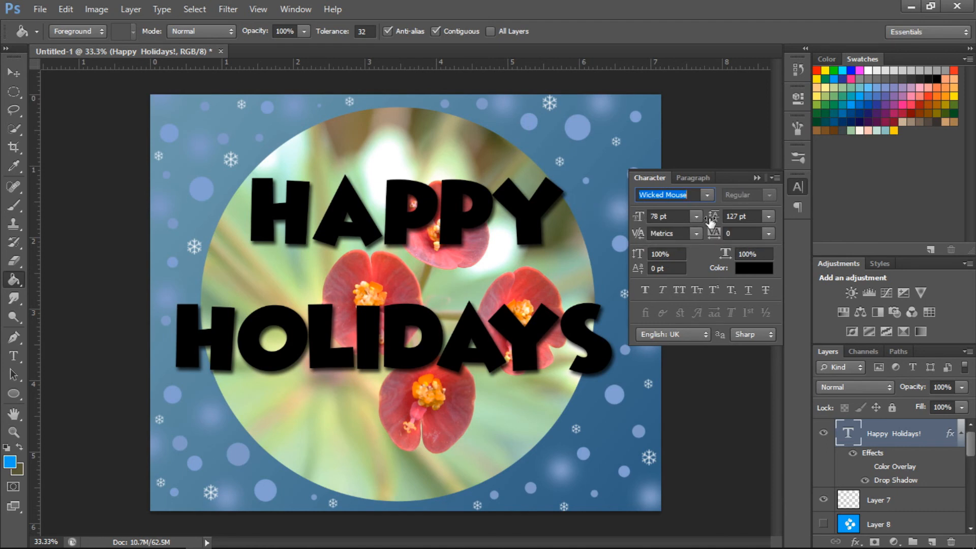
# Step: Tighten the text's leading to 88 pt and move both lines down to the middle of the flower circle
pyautogui.moveTo(713, 222)
pyautogui.mouseDown()
pyautogui.moveTo(724, 221)
pyautogui.moveTo(699, 223)
pyautogui.moveTo(711, 222)
pyautogui.mouseUp()
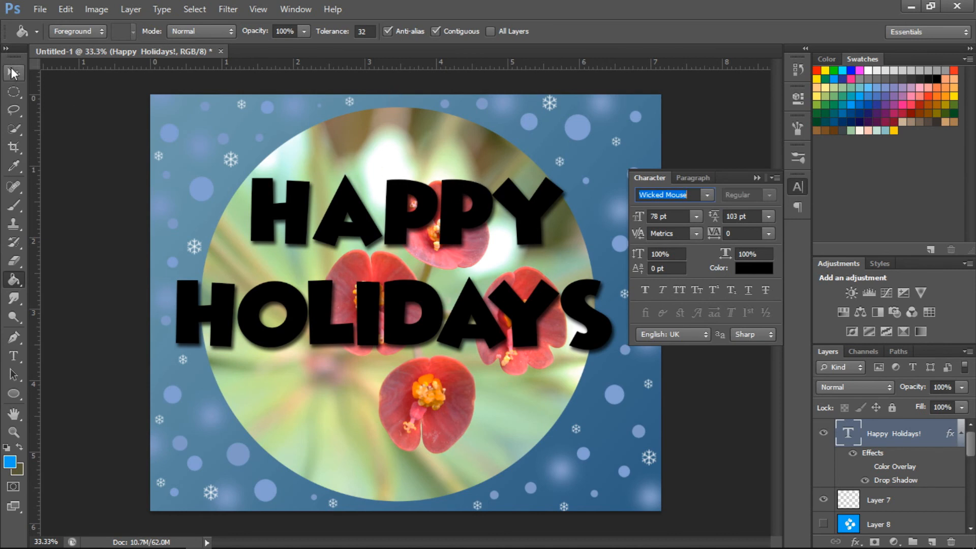
pyautogui.click(13, 73)
pyautogui.moveTo(458, 223)
pyautogui.mouseDown()
pyautogui.moveTo(456, 253)
pyautogui.moveTo(456, 244)
pyautogui.mouseUp()
pyautogui.moveTo(716, 216); pyautogui.dragTo(706, 218)
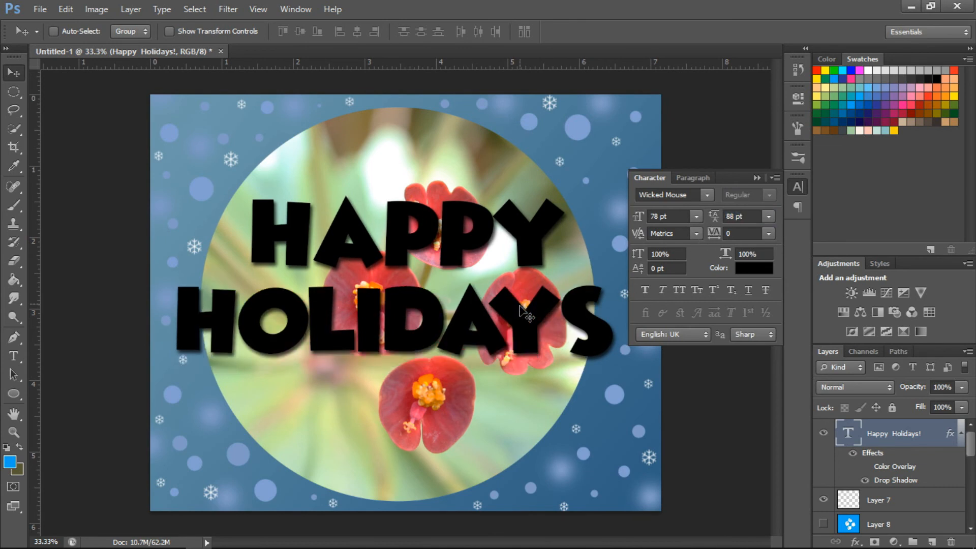
pyautogui.moveTo(520, 308); pyautogui.dragTo(520, 327)
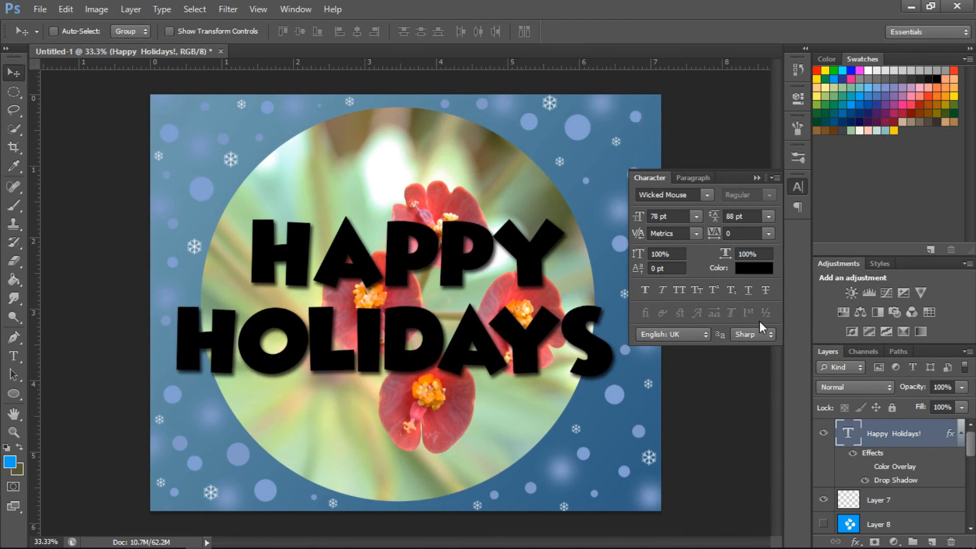
# Step: Open the text colour for editing and try brown 574646 and reds c12929, d72d2d and eb4141
pyautogui.click(742, 271)
pyautogui.click(618, 203)
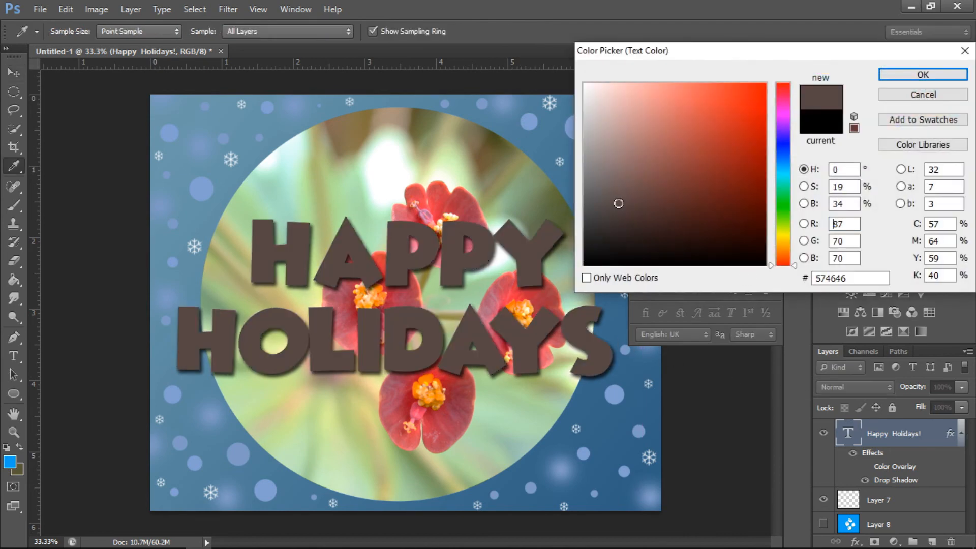
pyautogui.click(728, 127)
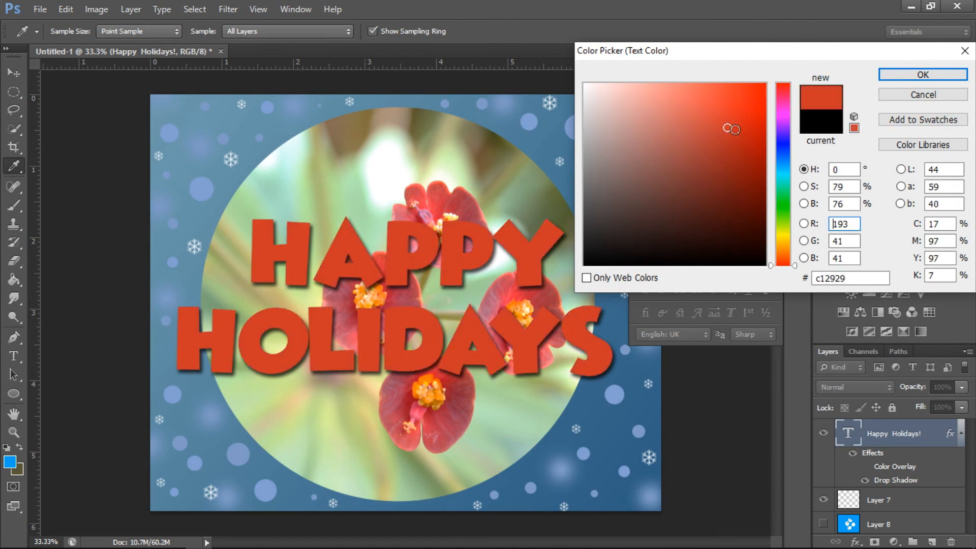
pyautogui.moveTo(727, 156); pyautogui.dragTo(727, 112)
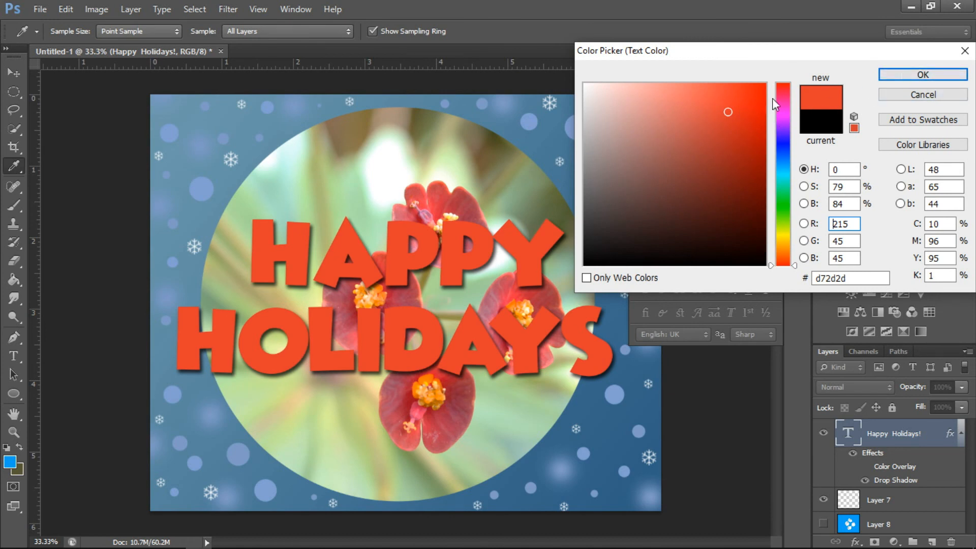
pyautogui.click(716, 97)
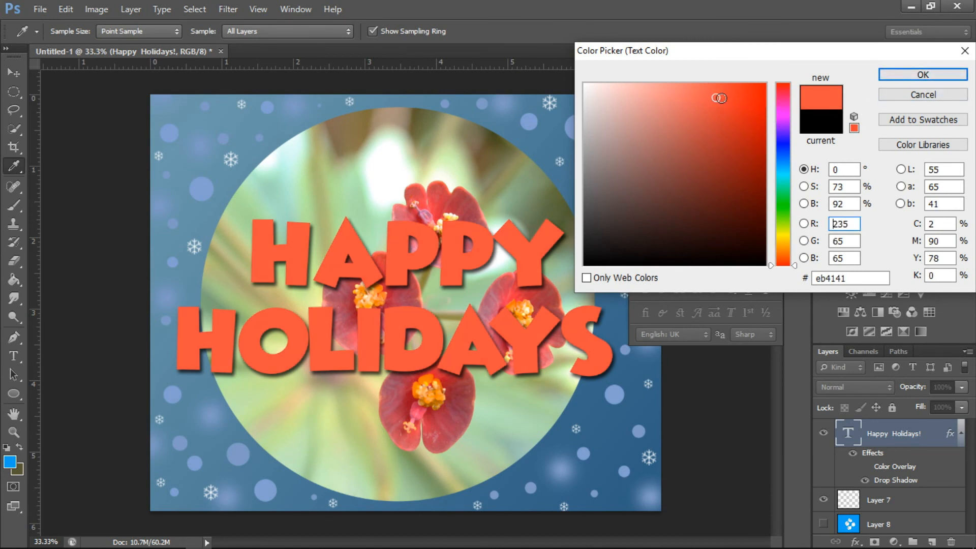
# Step: Try blue shades 4145eb, 222482 and dark navy 000136 for the Happy Holidays! text colour
pyautogui.click(785, 145)
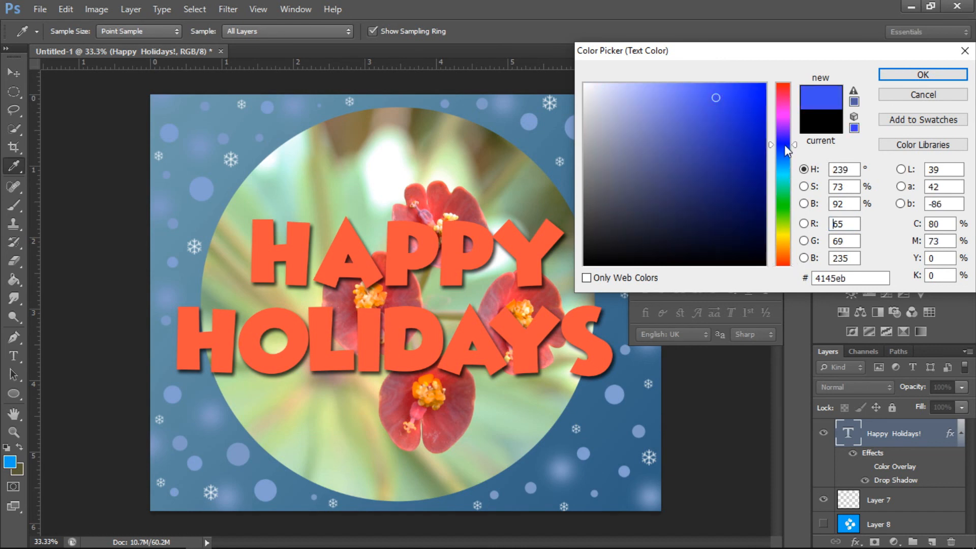
pyautogui.moveTo(718, 133); pyautogui.dragTo(718, 172)
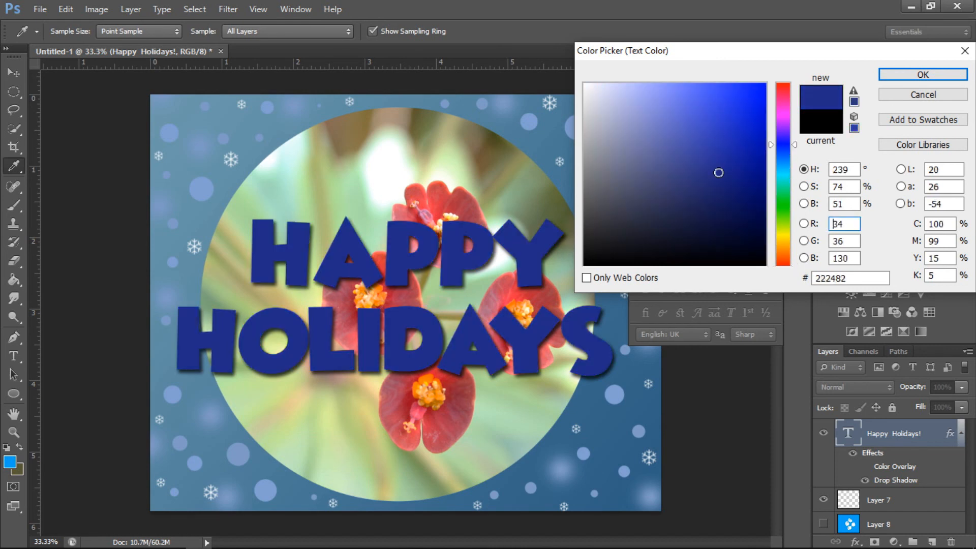
pyautogui.moveTo(707, 115)
pyautogui.mouseDown()
pyautogui.moveTo(624, 98)
pyautogui.moveTo(651, 96)
pyautogui.mouseUp()
pyautogui.moveTo(721, 182)
pyautogui.mouseDown()
pyautogui.moveTo(738, 227)
pyautogui.moveTo(770, 233)
pyautogui.mouseUp()
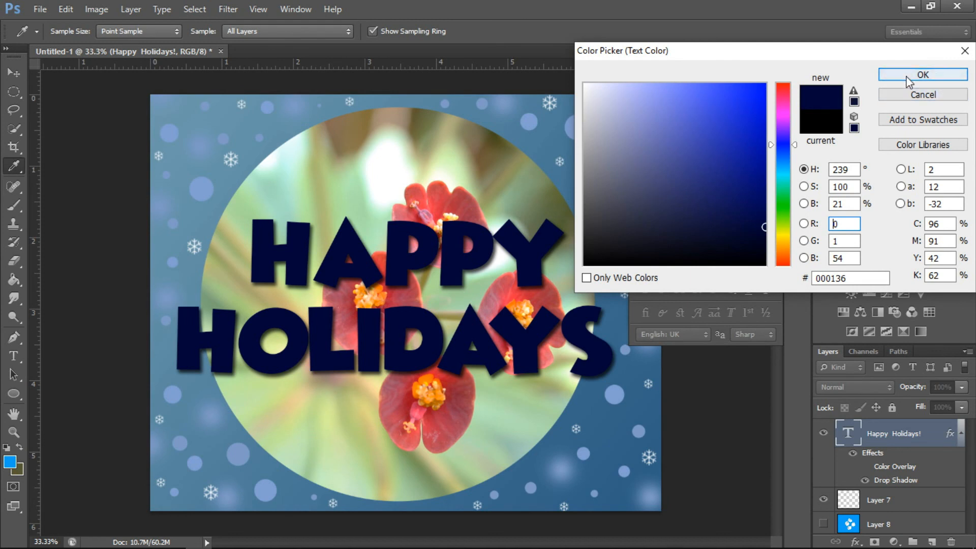
# Step: Try dark brown 361700 and light green 6bf26b for the Happy Holidays! text colour
pyautogui.moveTo(790, 197); pyautogui.dragTo(788, 251)
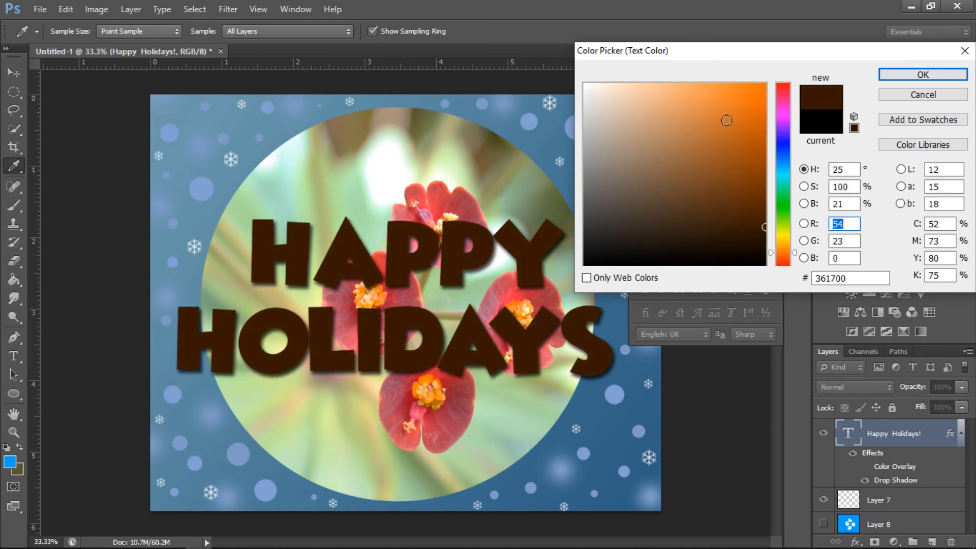
pyautogui.moveTo(726, 121)
pyautogui.mouseDown()
pyautogui.moveTo(766, 97)
pyautogui.moveTo(723, 81)
pyautogui.moveTo(684, 92)
pyautogui.mouseUp()
pyautogui.click(782, 209)
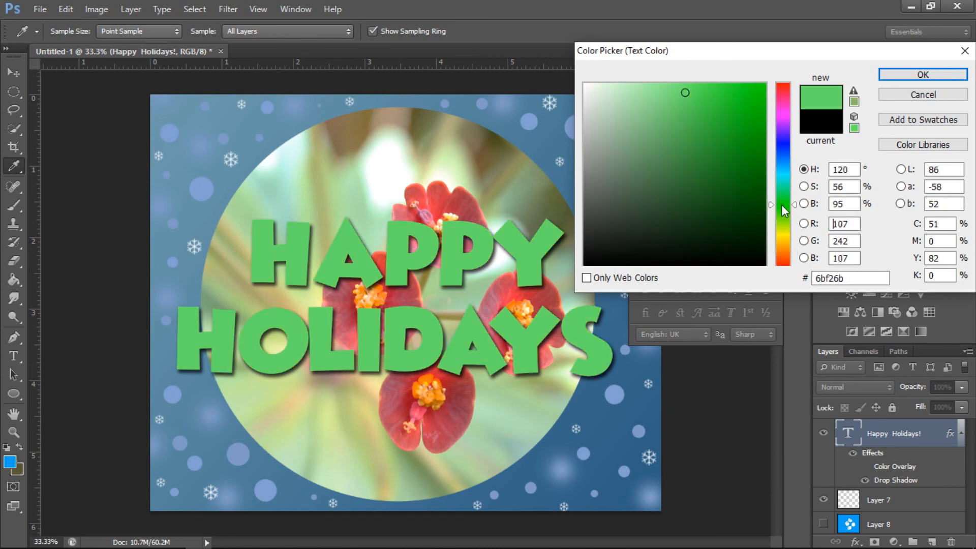
# Step: Sample browns 685a37 and 656139 and greens b5cc85 and a9c17a from the picture, then accept flower red 9a3256 as the text colour
pyautogui.click(488, 151)
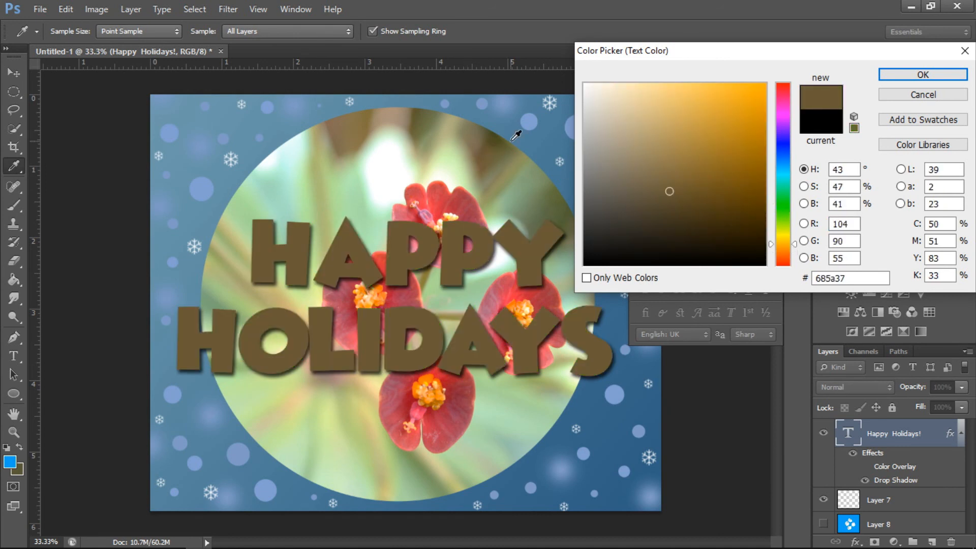
pyautogui.click(501, 151)
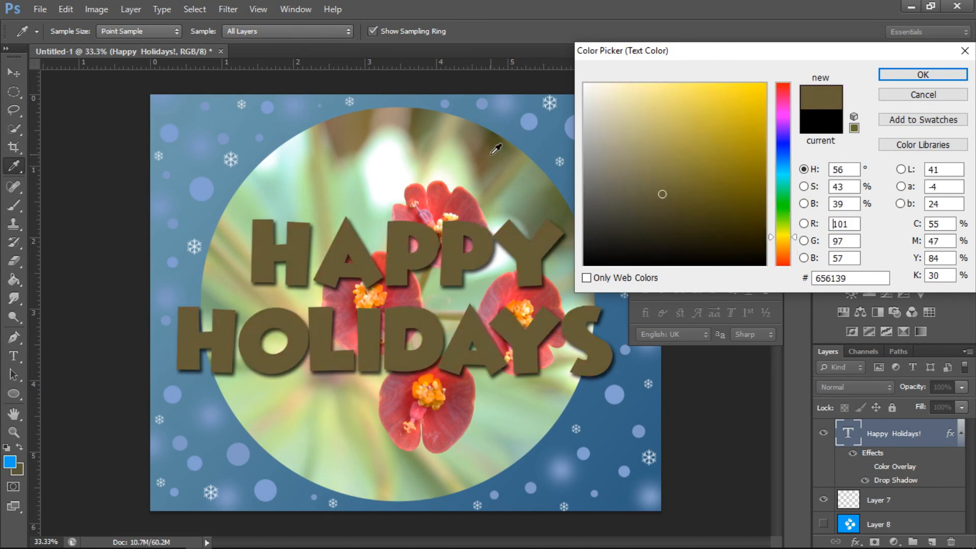
pyautogui.click(527, 401)
pyautogui.click(328, 197)
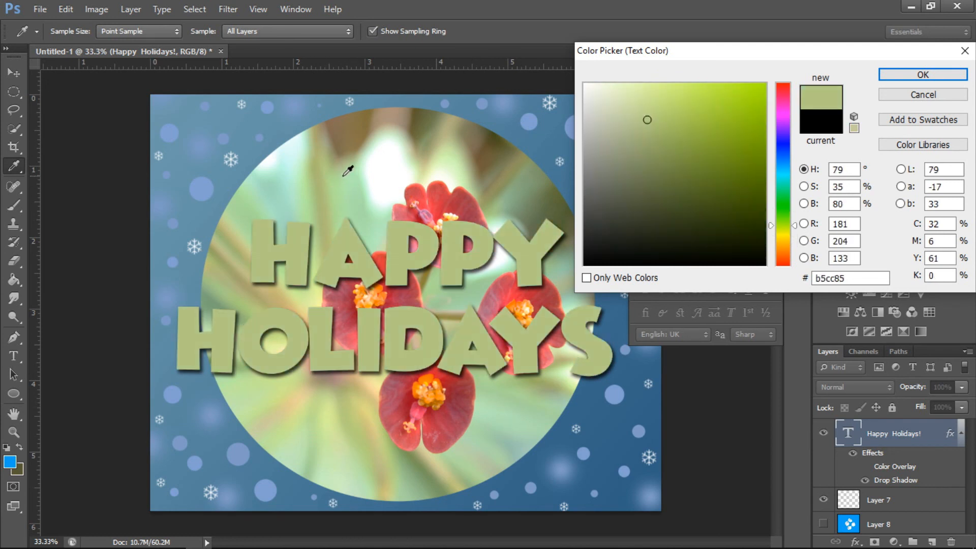
pyautogui.click(325, 195)
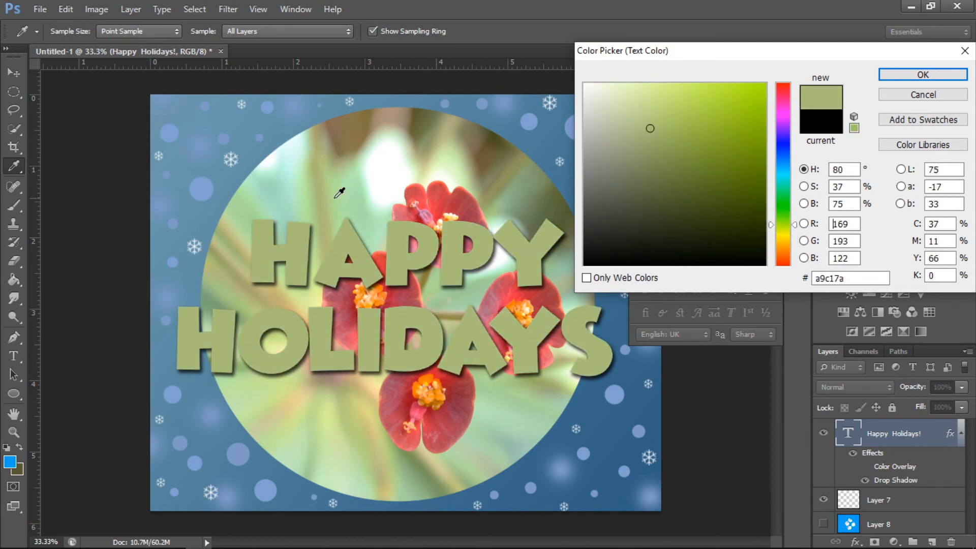
pyautogui.click(472, 417)
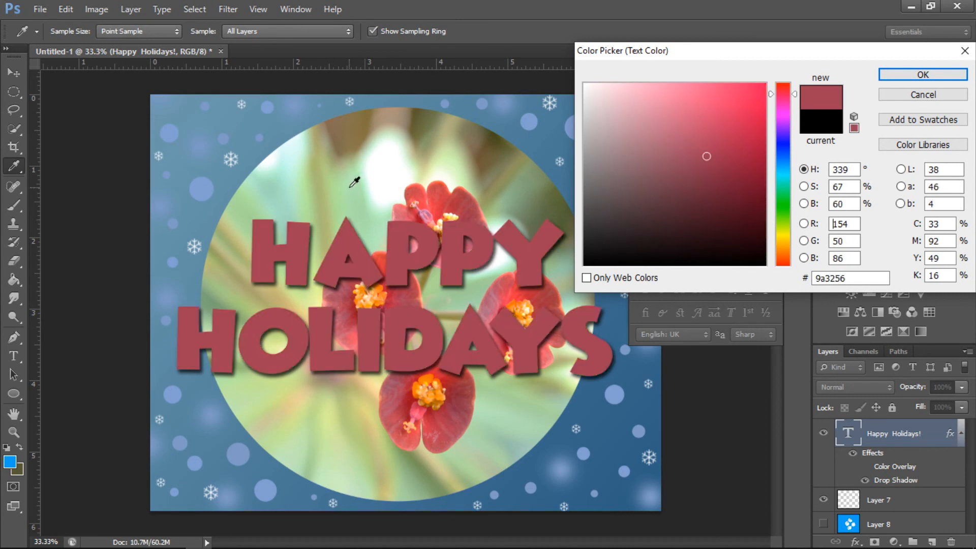
pyautogui.click(895, 75)
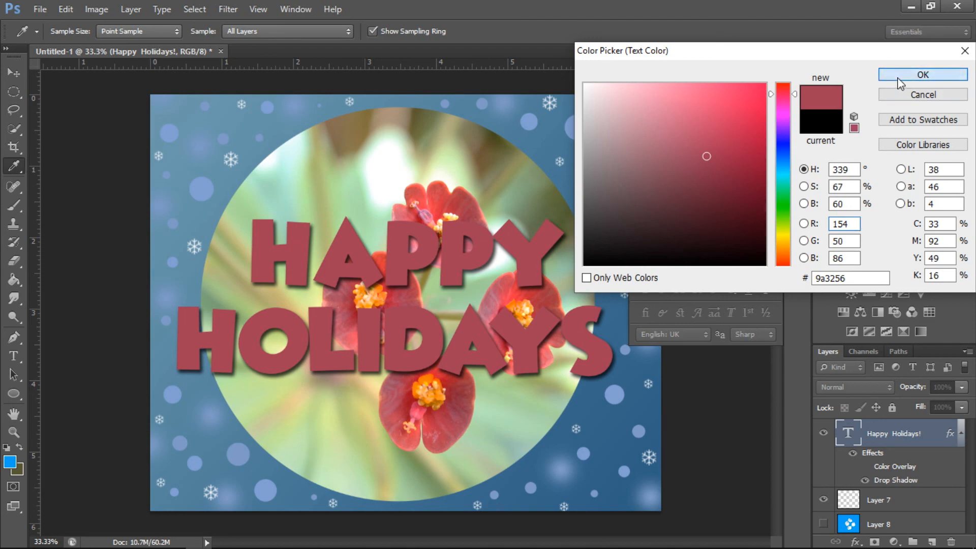
# Step: Check the IMG_7833 copy layer by toggling its visibility and move it below Layer 4
pyautogui.scroll(-3, 921, 454)
pyautogui.scroll(-3, 920, 455)
pyautogui.scroll(3, 915, 463)
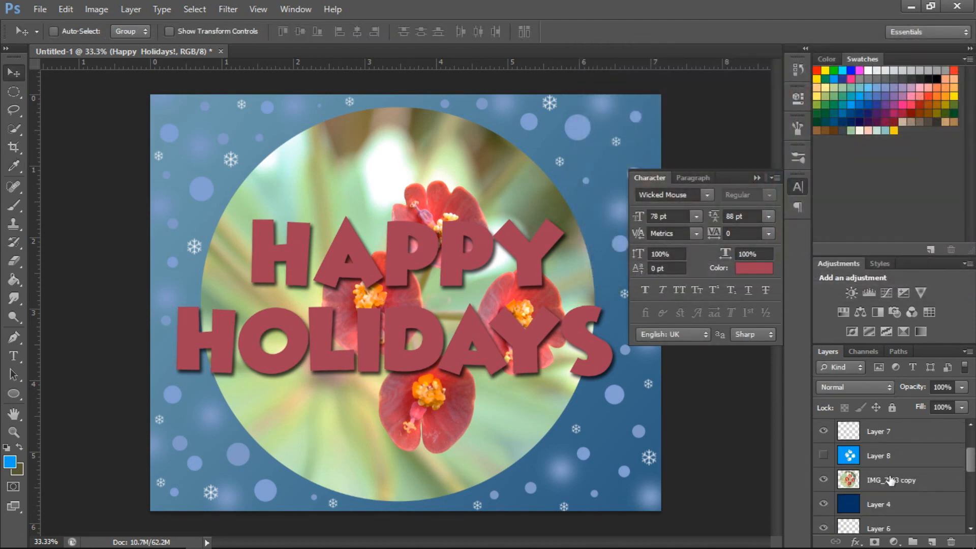
pyautogui.click(823, 479)
pyautogui.click(824, 482)
pyautogui.click(824, 482)
pyautogui.click(879, 480)
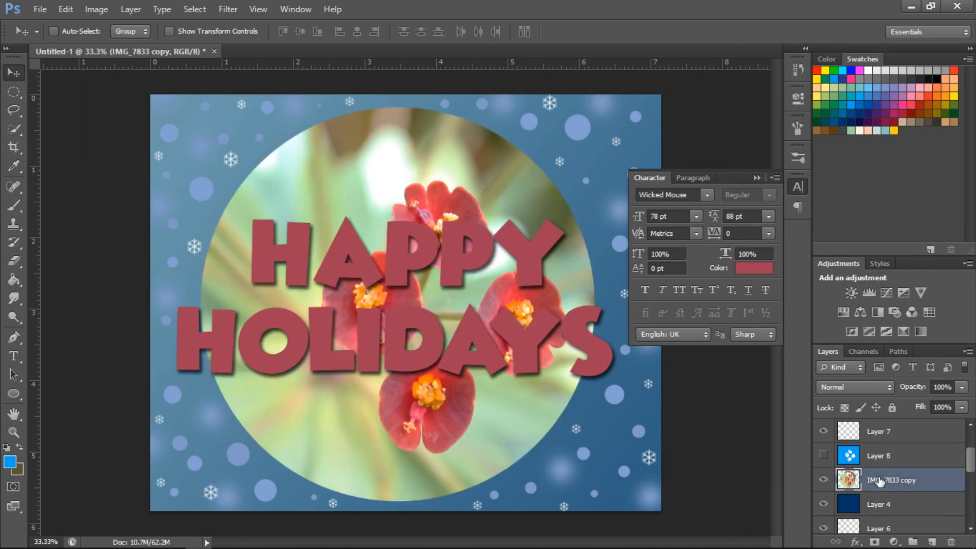
pyautogui.moveTo(879, 480); pyautogui.dragTo(885, 517)
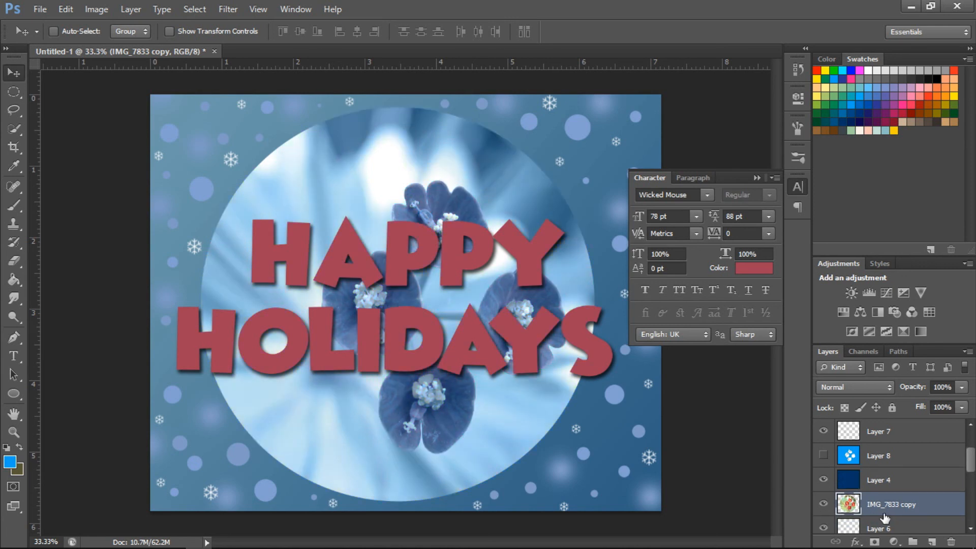
pyautogui.moveTo(884, 514)
pyautogui.mouseDown()
pyautogui.moveTo(867, 470)
pyautogui.moveTo(881, 478)
pyautogui.moveTo(885, 516)
pyautogui.mouseUp()
pyautogui.click(874, 388)
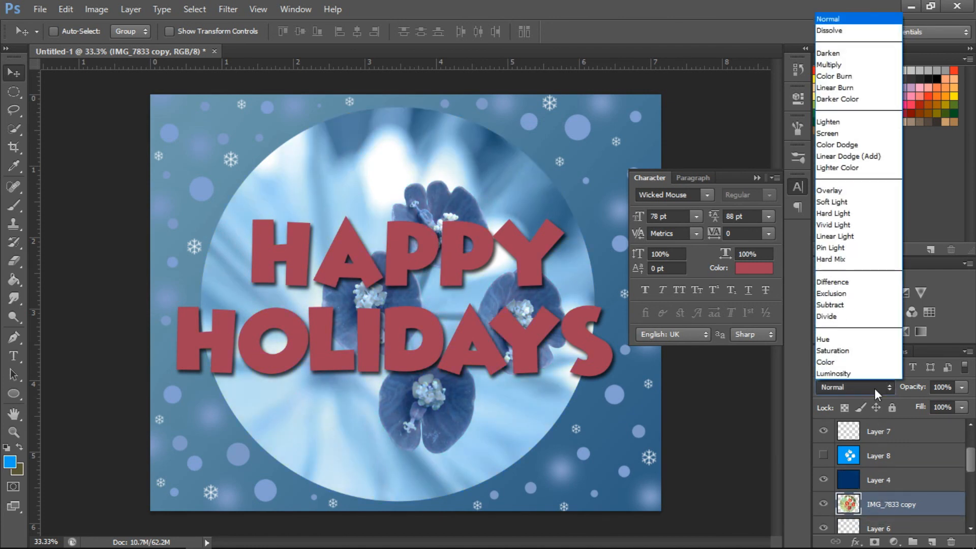
pyautogui.click(883, 497)
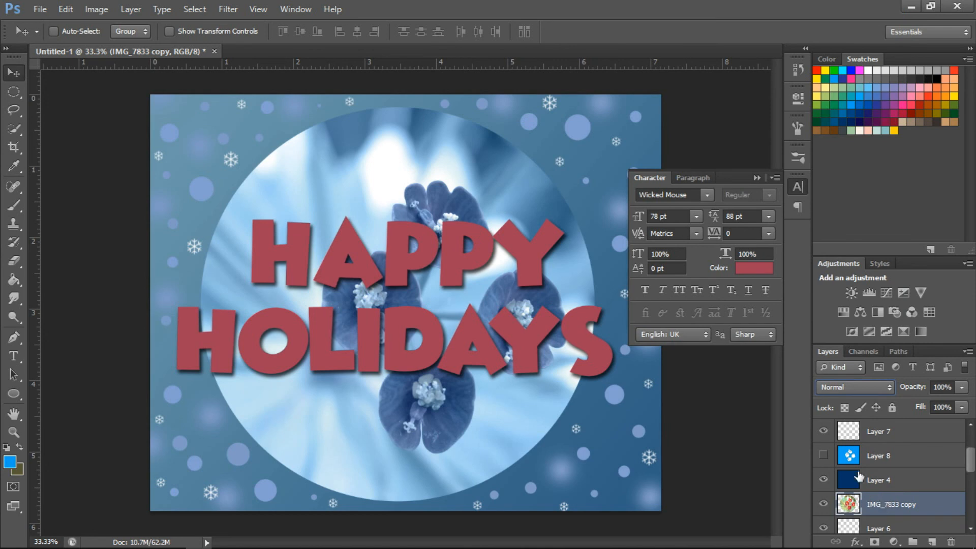
# Step: Move IMG_7833 copy back above Layer 4 and try blend modes such as Color, Hue, Linear Light, Overlay and Soft Light on it
pyautogui.moveTo(870, 508); pyautogui.dragTo(867, 473)
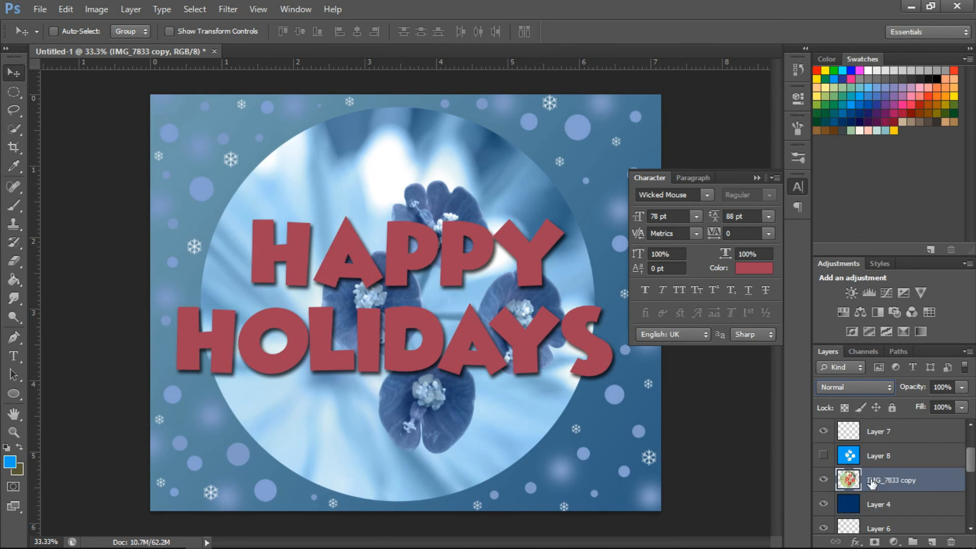
pyautogui.click(847, 393)
pyautogui.click(847, 377)
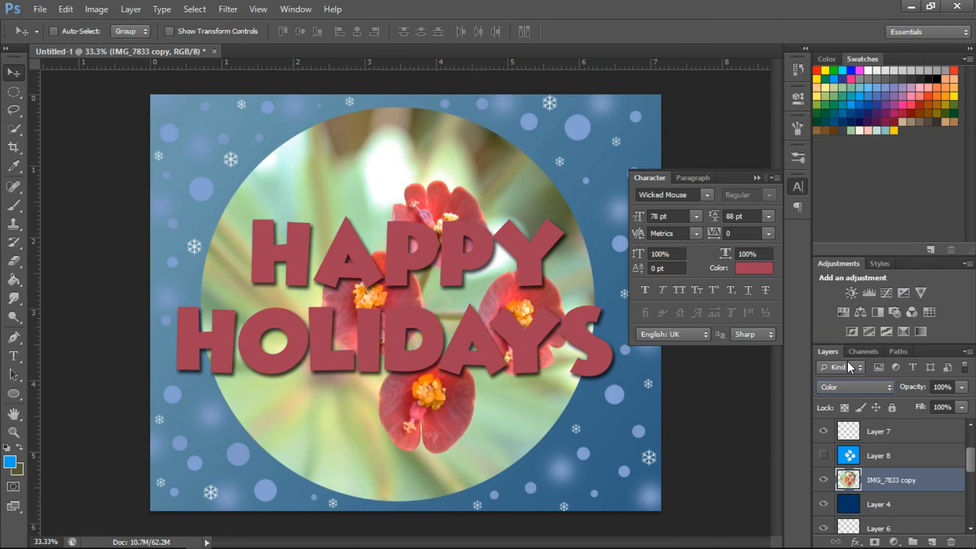
pyautogui.press('Up')
pyautogui.press('Up')
pyautogui.press('Up')
pyautogui.press('Up')
pyautogui.press('Up')
pyautogui.press('Up')
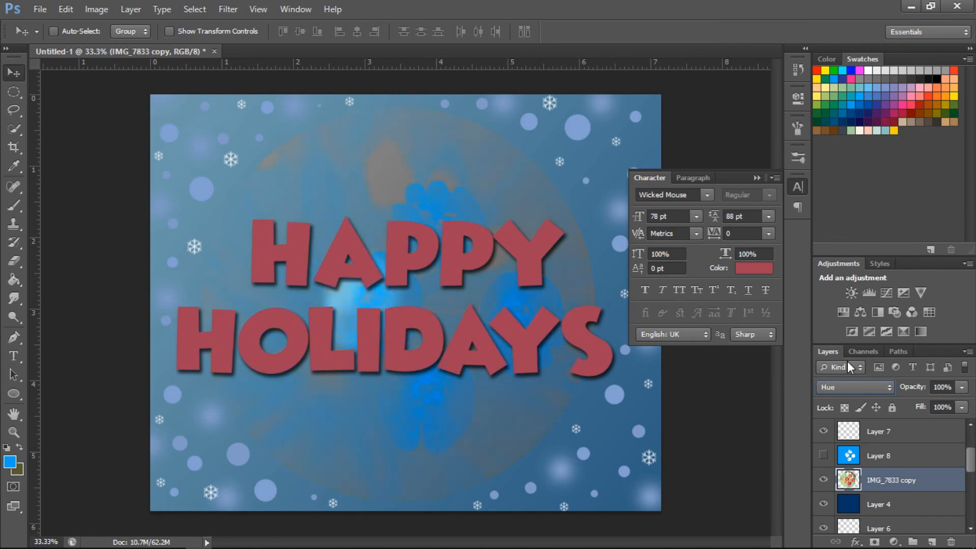
pyautogui.press('Up')
pyautogui.press('Up')
pyautogui.press('Up')
pyautogui.press('Up')
pyautogui.press('Up')
pyautogui.press('Up')
pyautogui.press('Up')
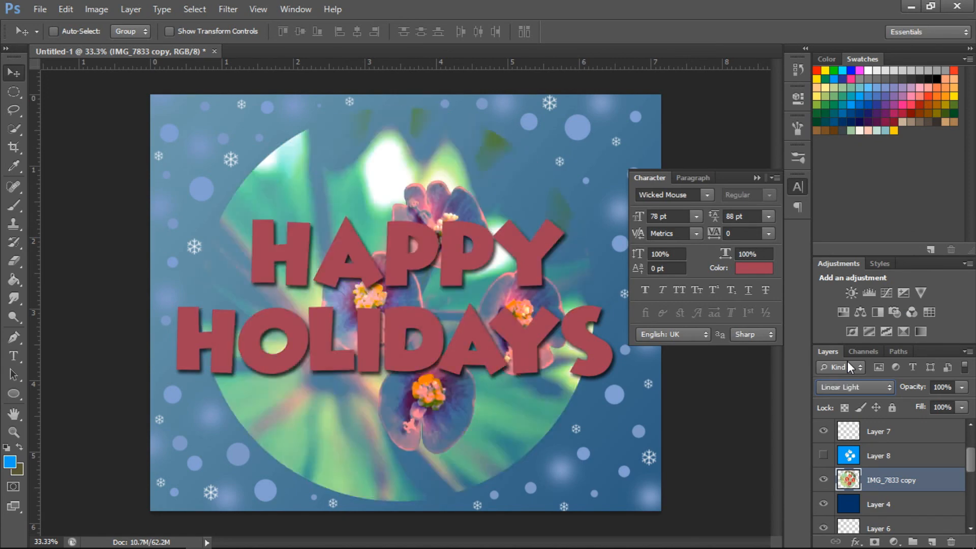
pyautogui.press('Up')
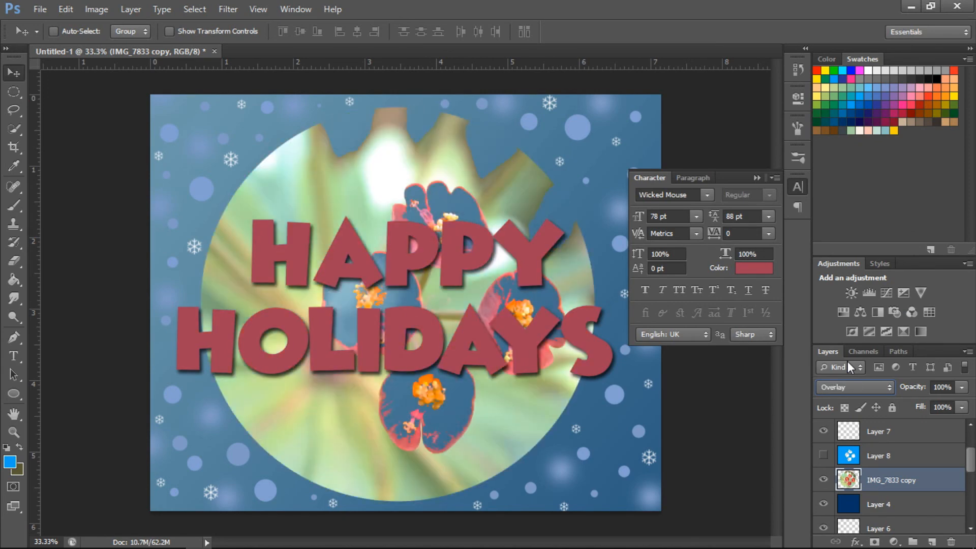
pyautogui.press('Down')
pyautogui.press('Down')
pyautogui.press('Down')
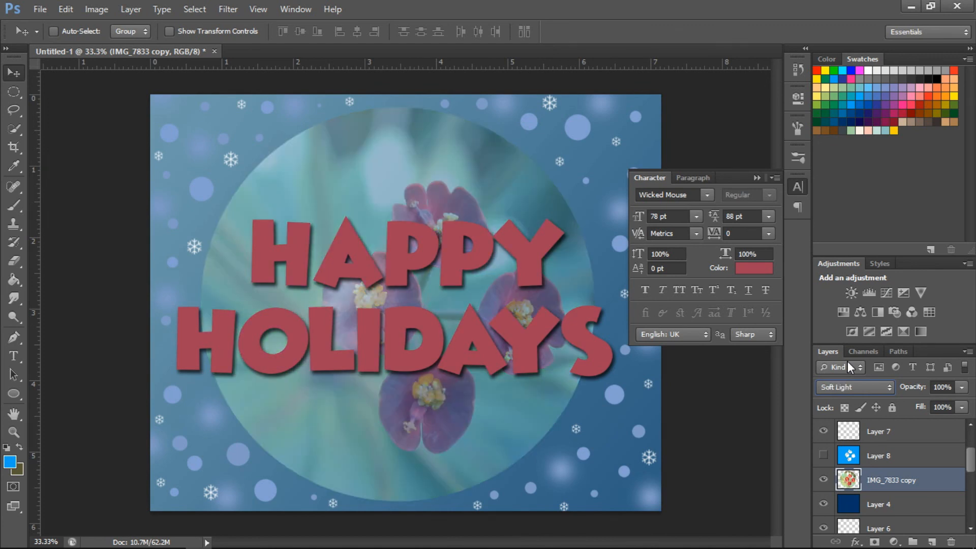
# Step: Set the IMG_7833 copy layer's blend mode to Normal and move the layer below Layer 4
pyautogui.click(847, 385)
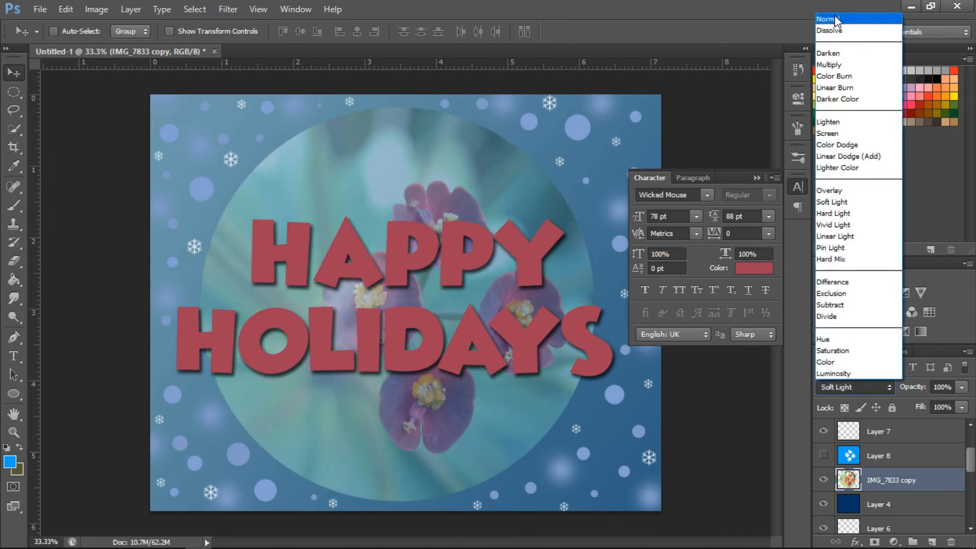
pyautogui.click(836, 20)
pyautogui.moveTo(884, 480); pyautogui.dragTo(884, 506)
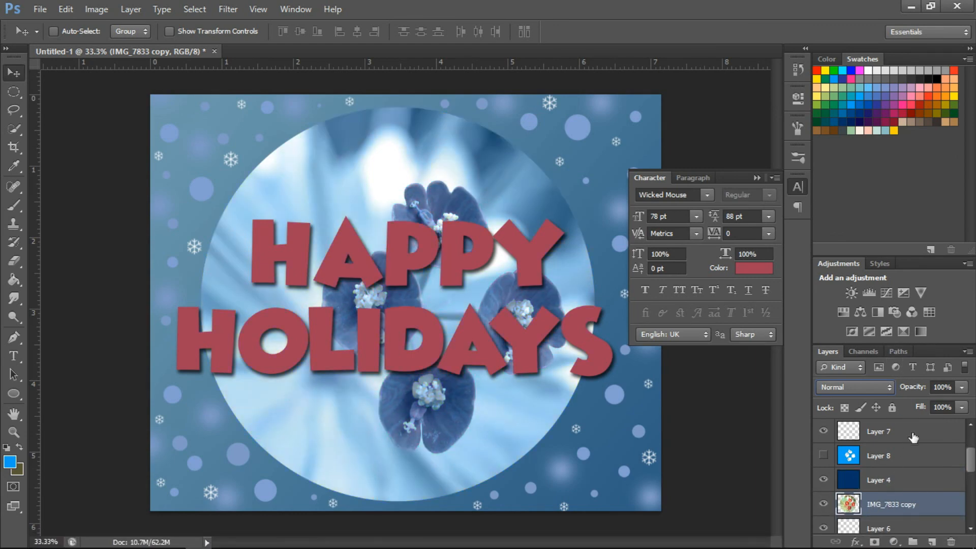
# Step: Try to set the text colour to white ffffff with the IMG_7833 copy layer selected
pyautogui.click(743, 269)
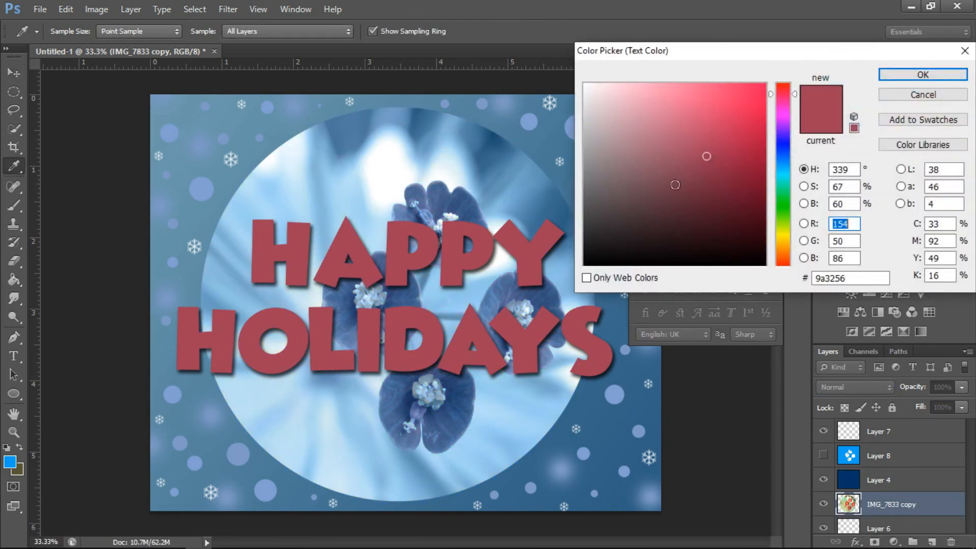
pyautogui.click(584, 84)
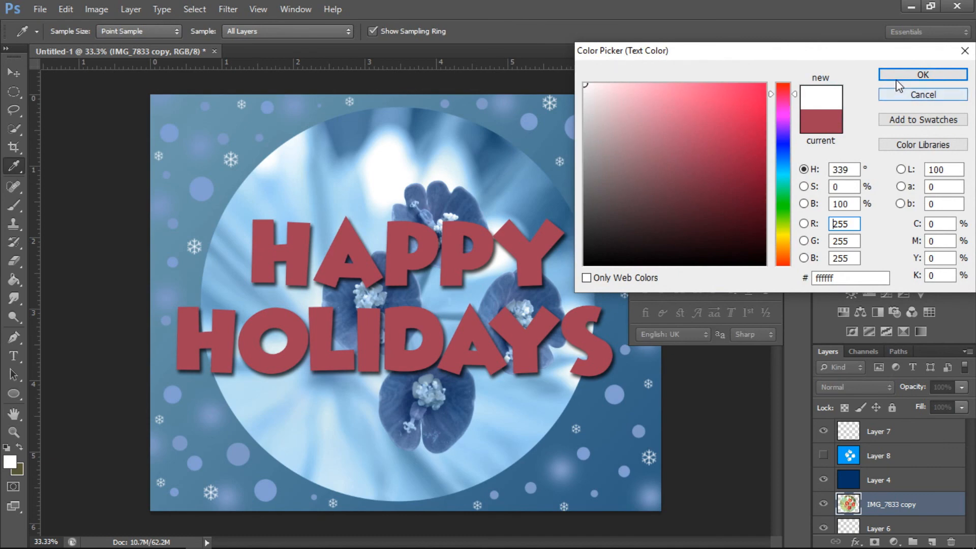
pyautogui.click(922, 75)
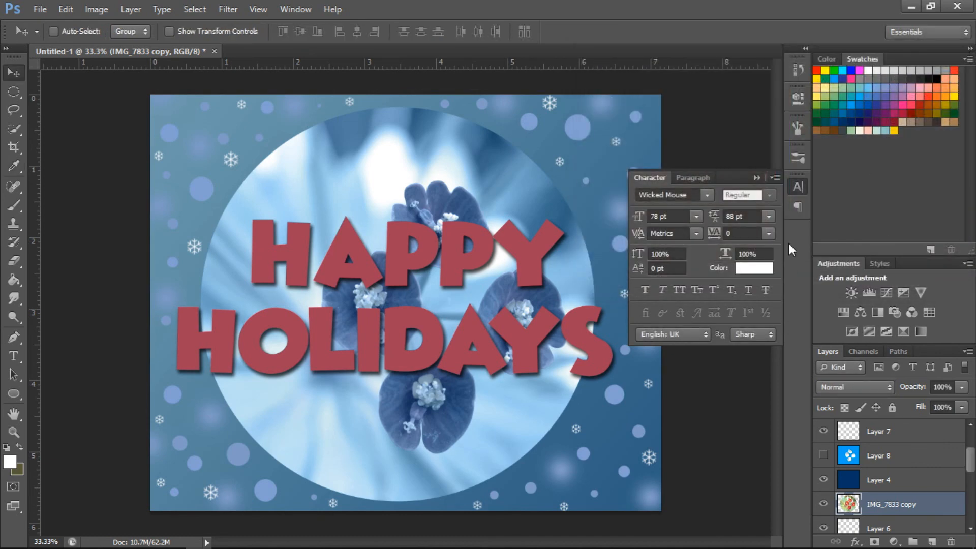
pyautogui.click(760, 178)
# Step: Select the Happy Holidays! text layer and set its text colour to white ffffff
pyautogui.scroll(2, 934, 499)
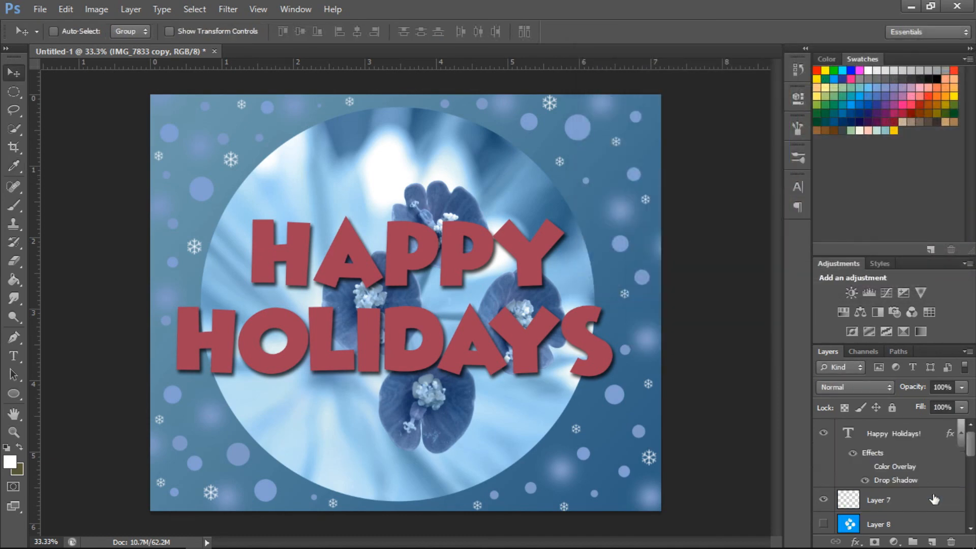
pyautogui.click(915, 435)
pyautogui.click(797, 187)
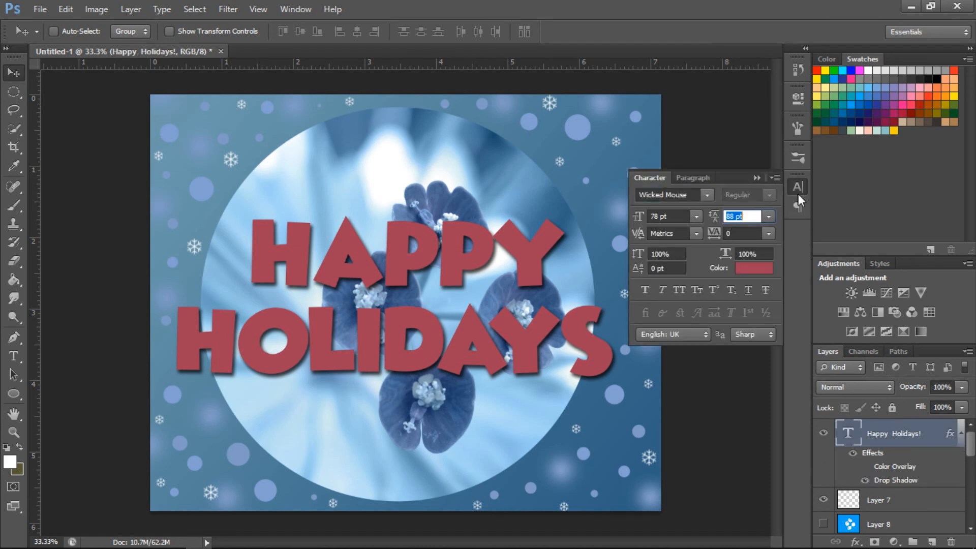
pyautogui.click(752, 280)
pyautogui.click(547, 92)
pyautogui.moveTo(546, 93); pyautogui.dragTo(538, 73)
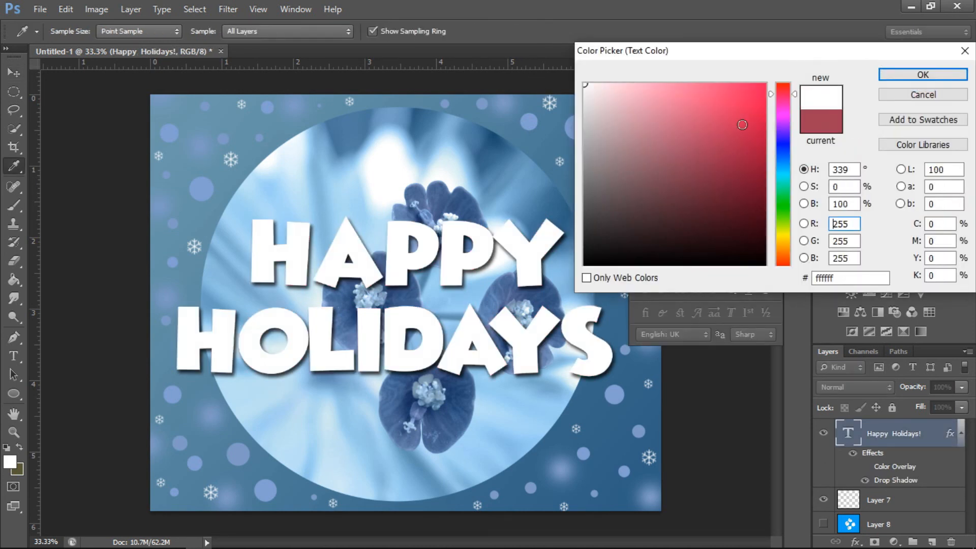
pyautogui.click(909, 75)
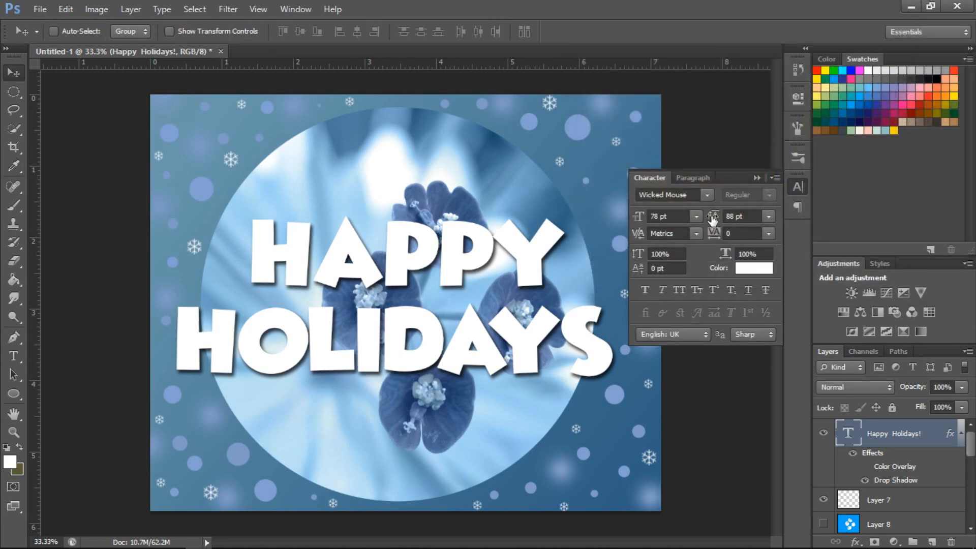
pyautogui.click(755, 178)
# Step: Select the IMG_7833 copy layer and switch its visibility off and back on to check what it contains
pyautogui.scroll(-3, 899, 496)
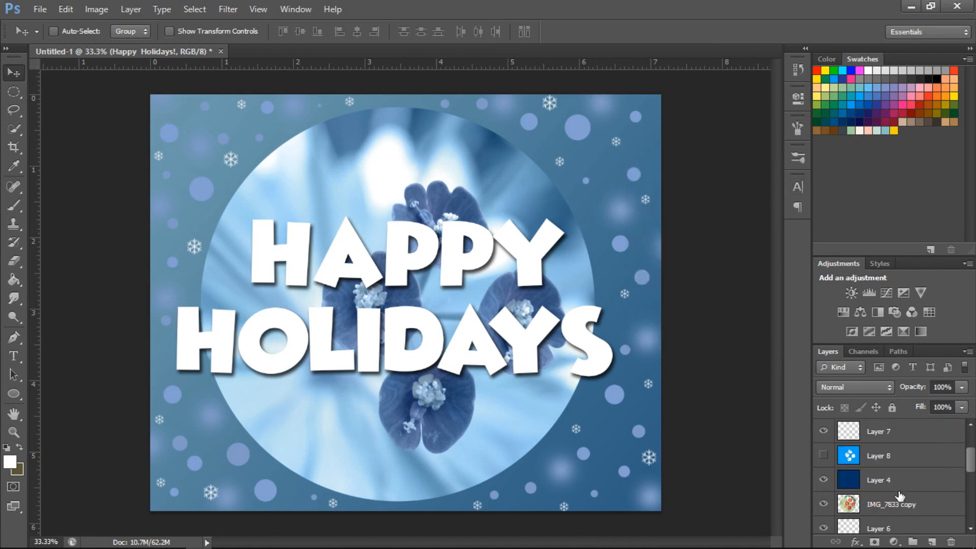
pyautogui.scroll(-3, 899, 501)
pyautogui.click(897, 437)
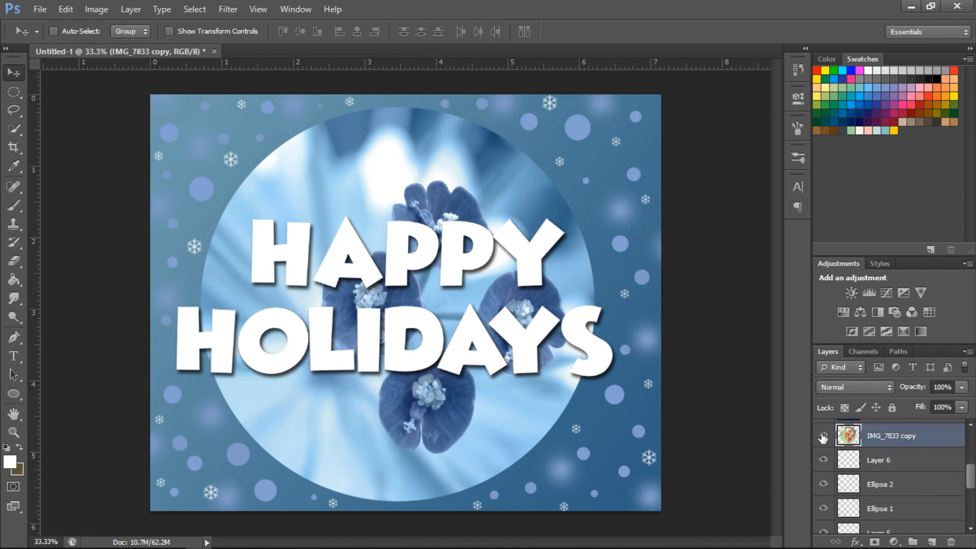
pyautogui.click(823, 435)
pyautogui.click(823, 435)
# Step: Try Gaussian Blur on the IMG_7833 copy layer at different radii such as 30.5 and 0.1 pixels
pyautogui.click(226, 9)
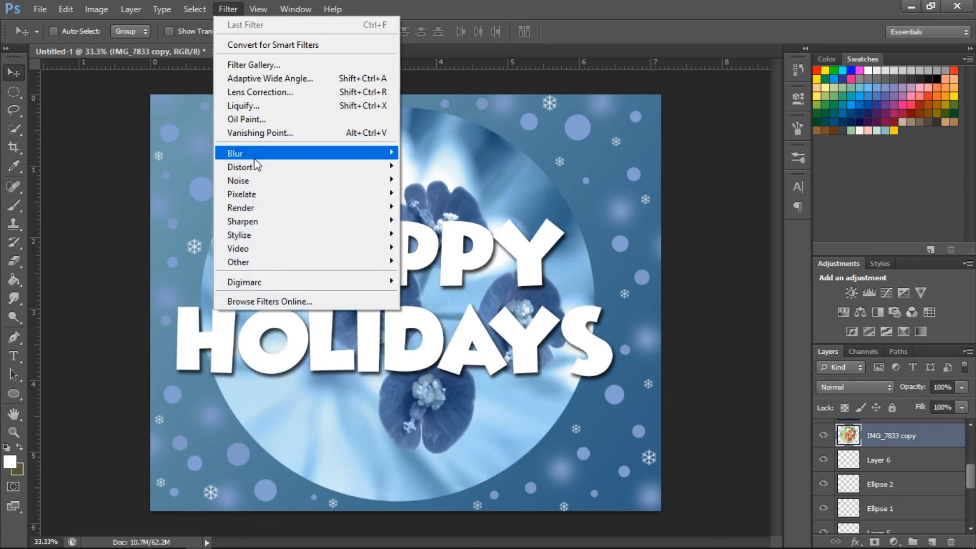
pyautogui.moveTo(195, 11)
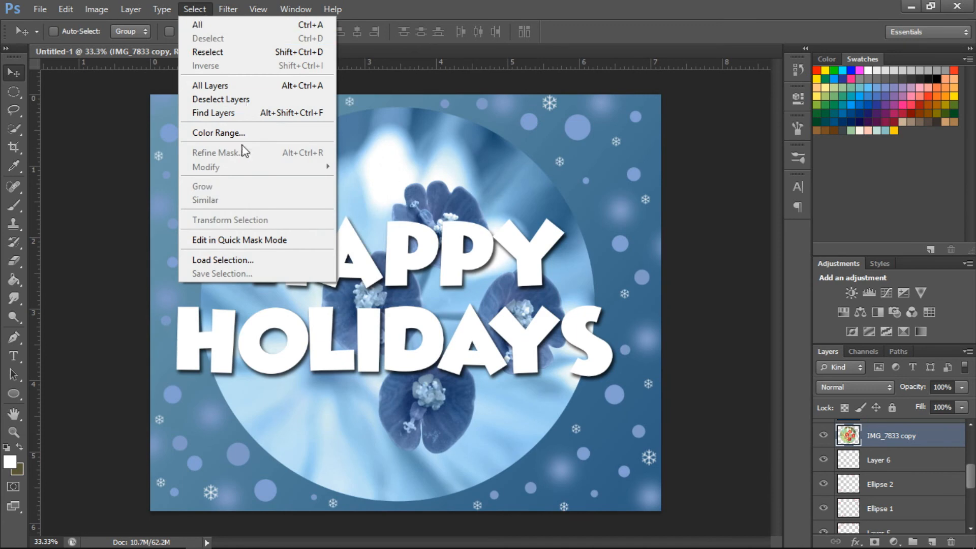
pyautogui.moveTo(227, 11)
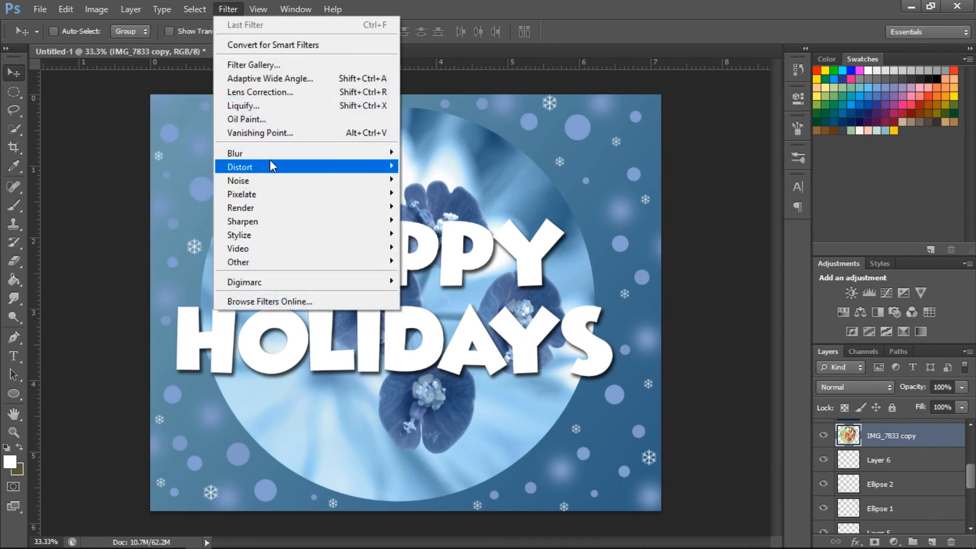
pyautogui.moveTo(320, 154)
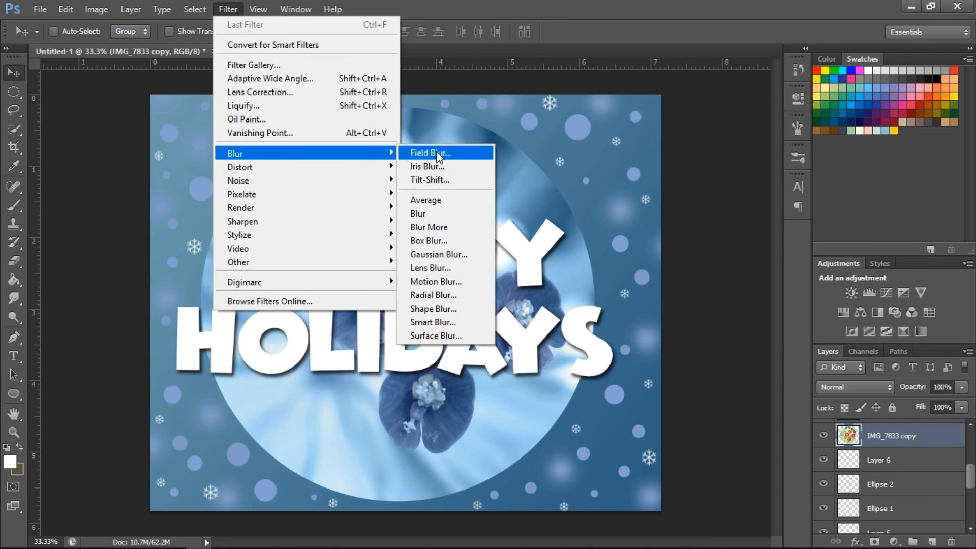
pyautogui.click(453, 262)
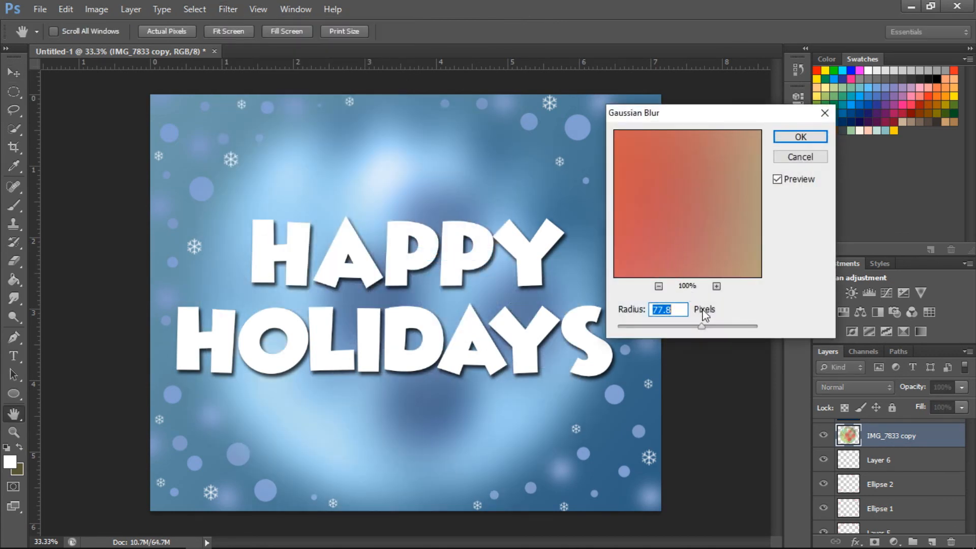
pyautogui.moveTo(701, 325); pyautogui.dragTo(667, 331)
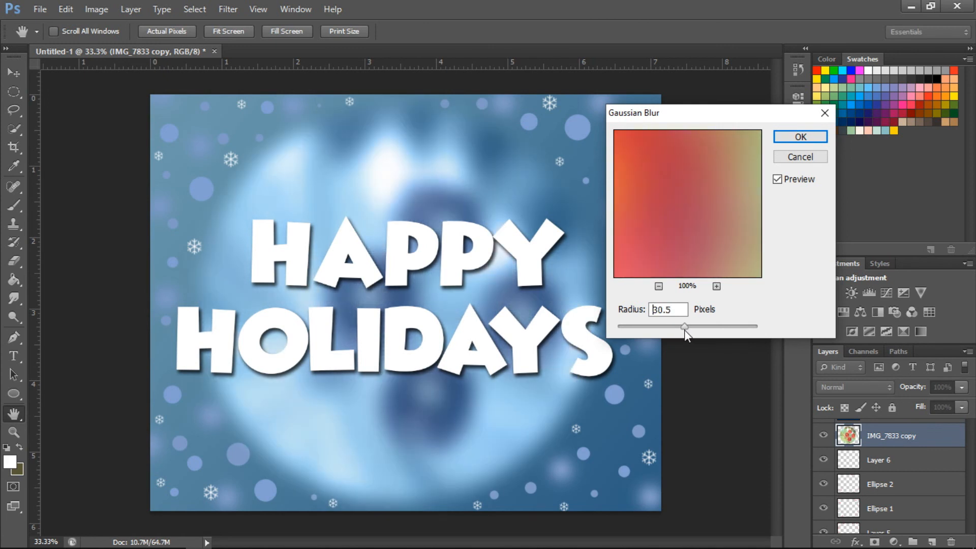
pyautogui.moveTo(684, 329); pyautogui.dragTo(684, 330)
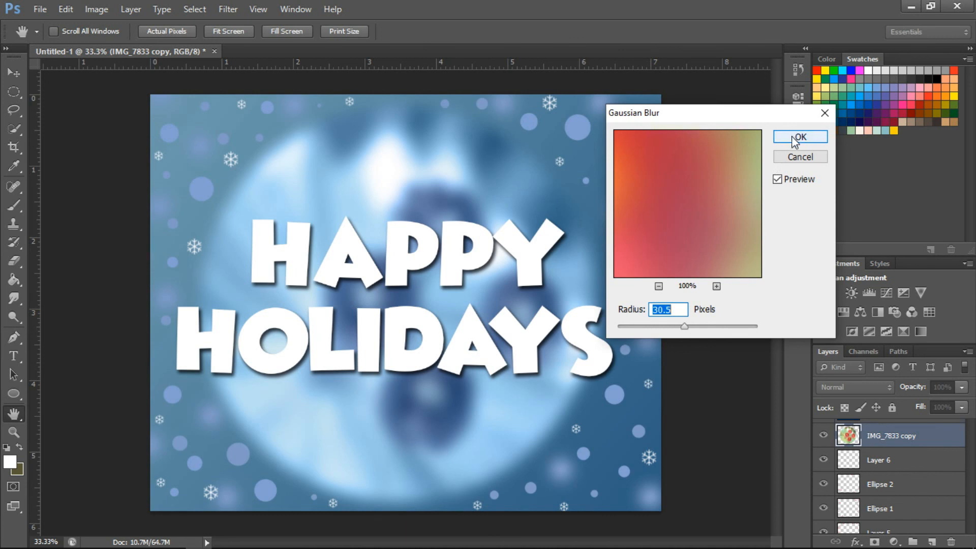
pyautogui.click(695, 326)
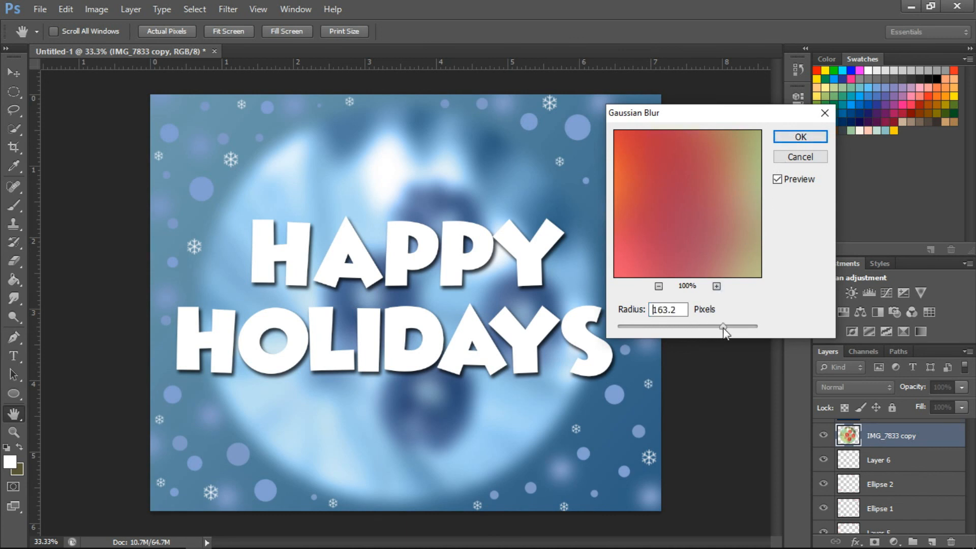
pyautogui.moveTo(723, 328); pyautogui.dragTo(634, 330)
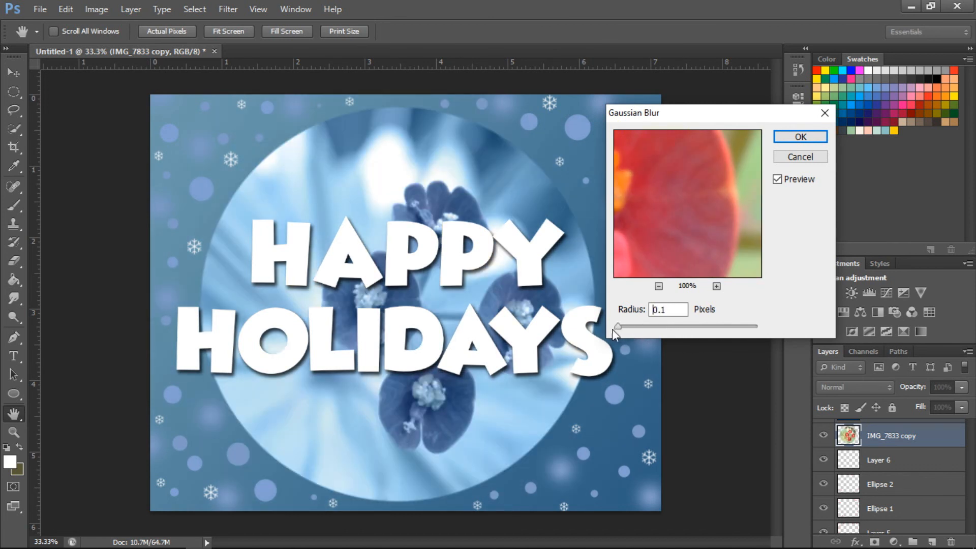
pyautogui.click(800, 156)
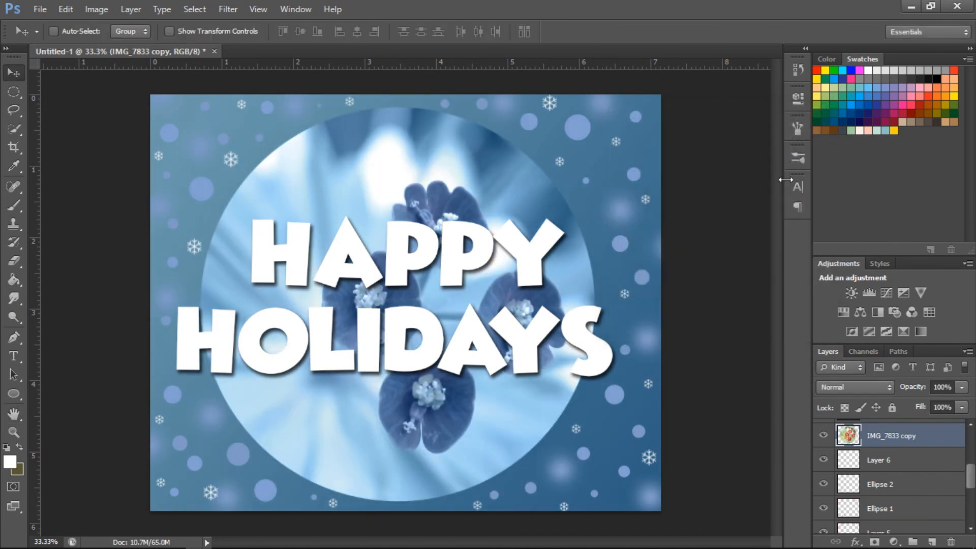
# Step: Give the IMG_7833 copy layer an Inner Bevel with depth 817%, size 29 px and soften 7 px
pyautogui.rightClick(870, 440)
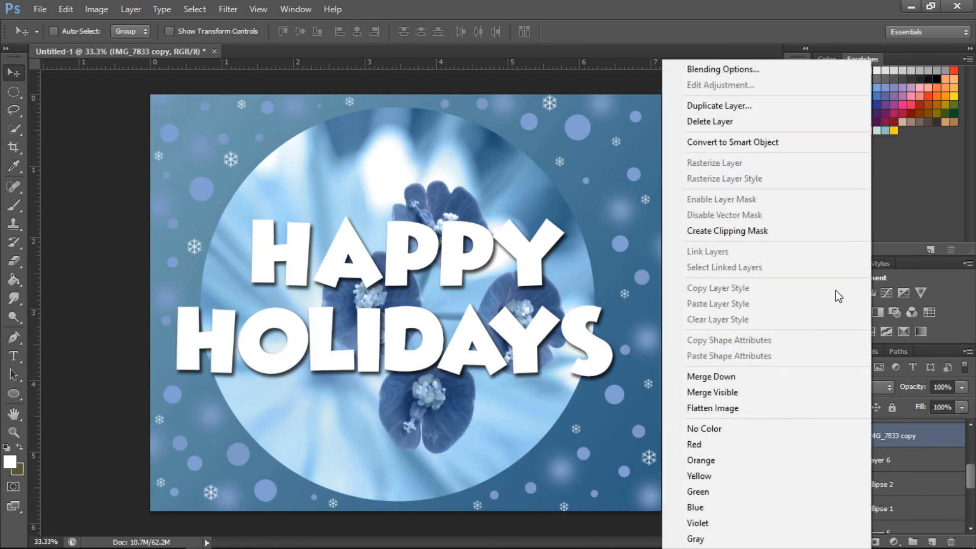
pyautogui.click(738, 67)
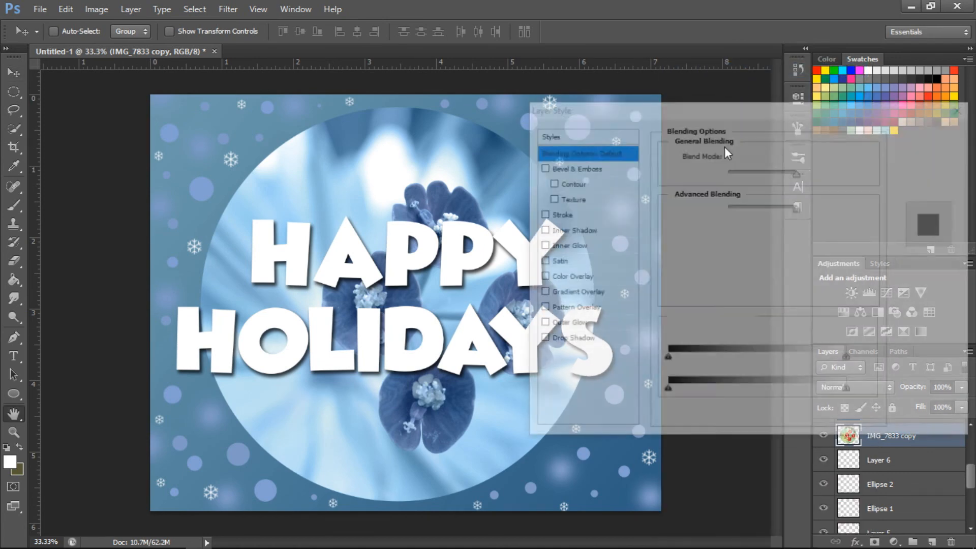
pyautogui.click(540, 167)
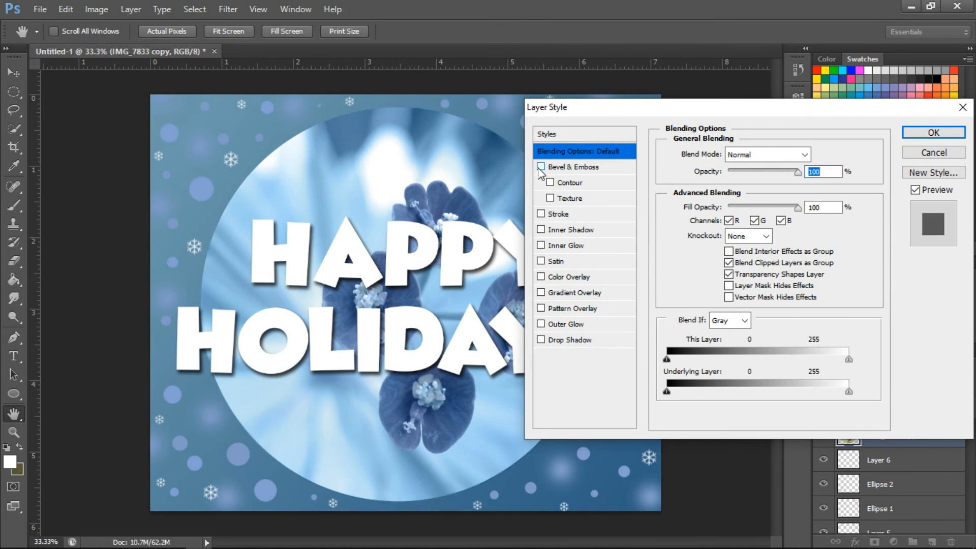
pyautogui.click(585, 171)
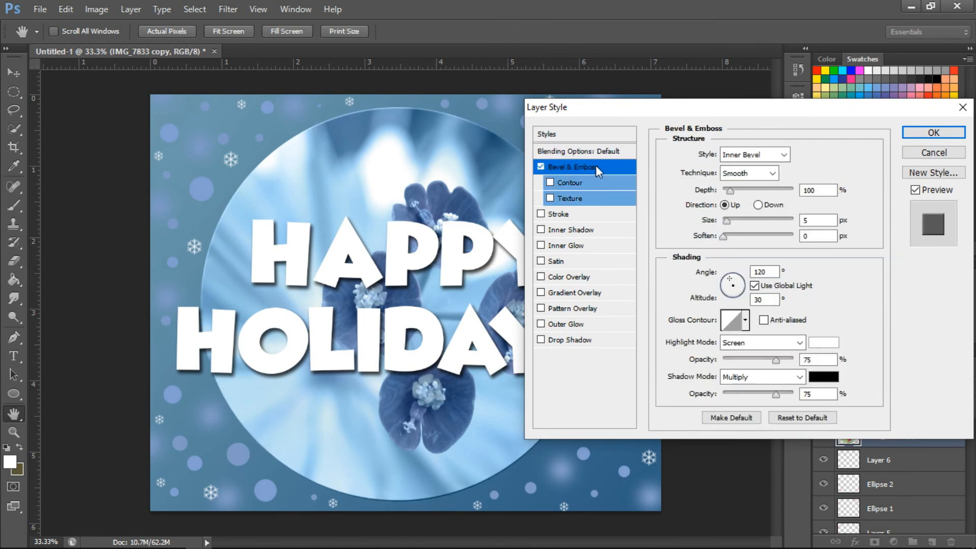
pyautogui.moveTo(730, 191); pyautogui.dragTo(780, 189)
pyautogui.moveTo(732, 220); pyautogui.dragTo(755, 236)
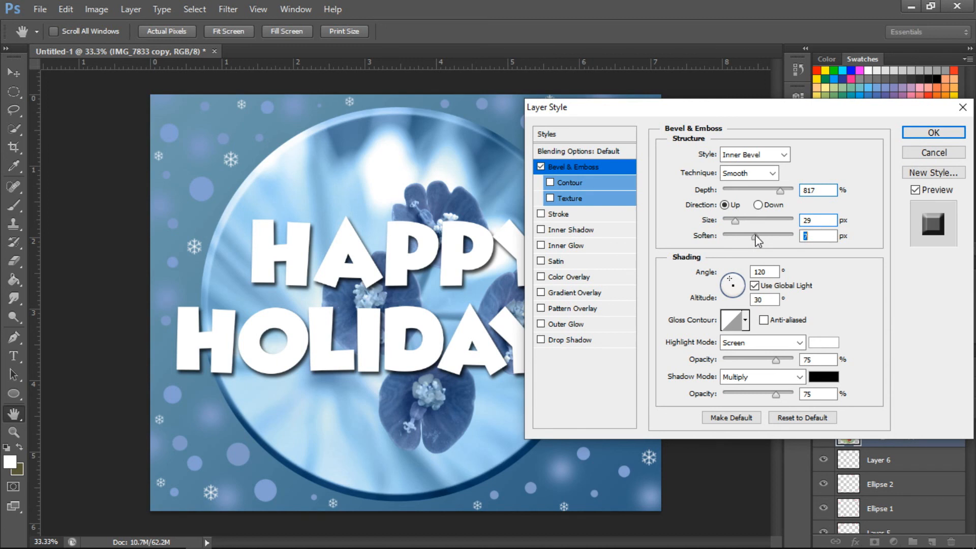
# Step: Enable Inner Shadow and the bevel's Contour on the flower circle, and set the bevel size to 4 px
pyautogui.click(541, 229)
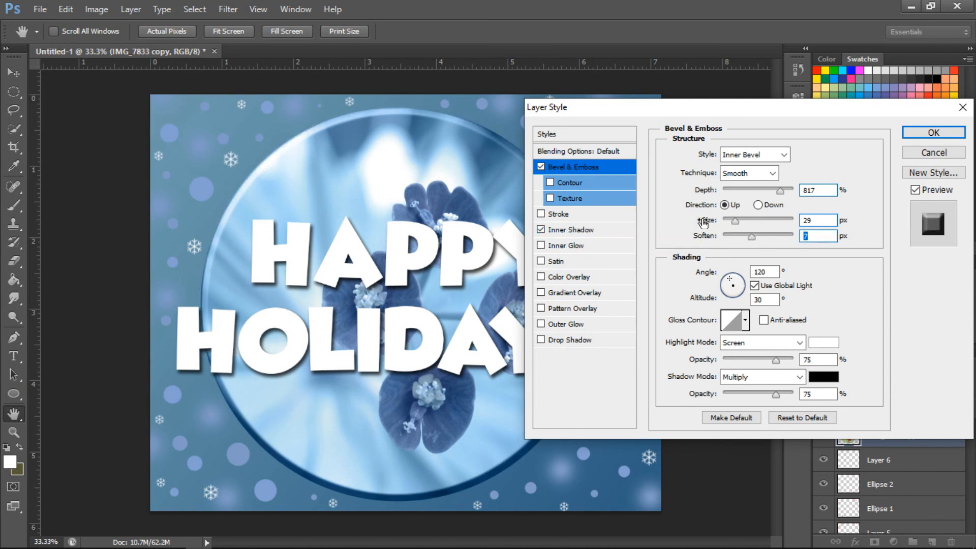
pyautogui.moveTo(732, 222); pyautogui.dragTo(726, 225)
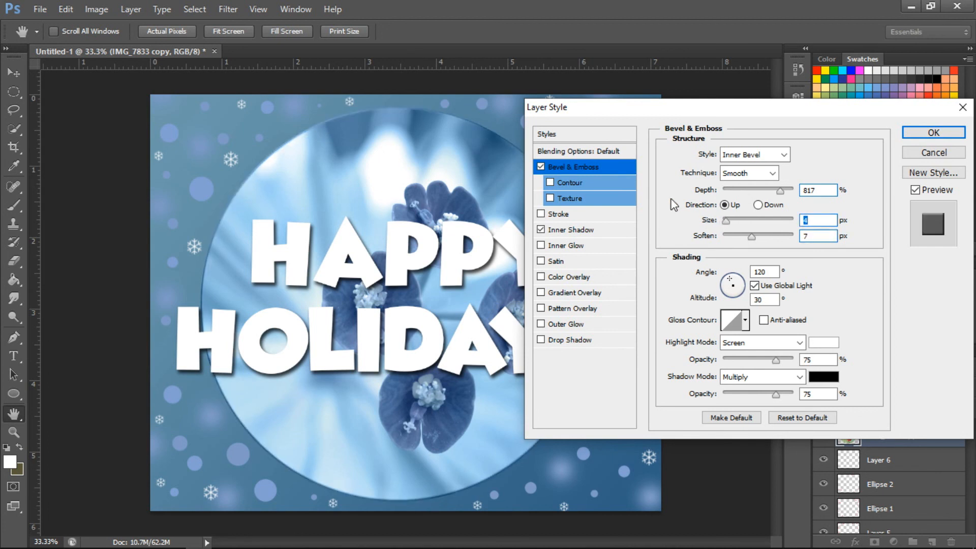
pyautogui.click(550, 182)
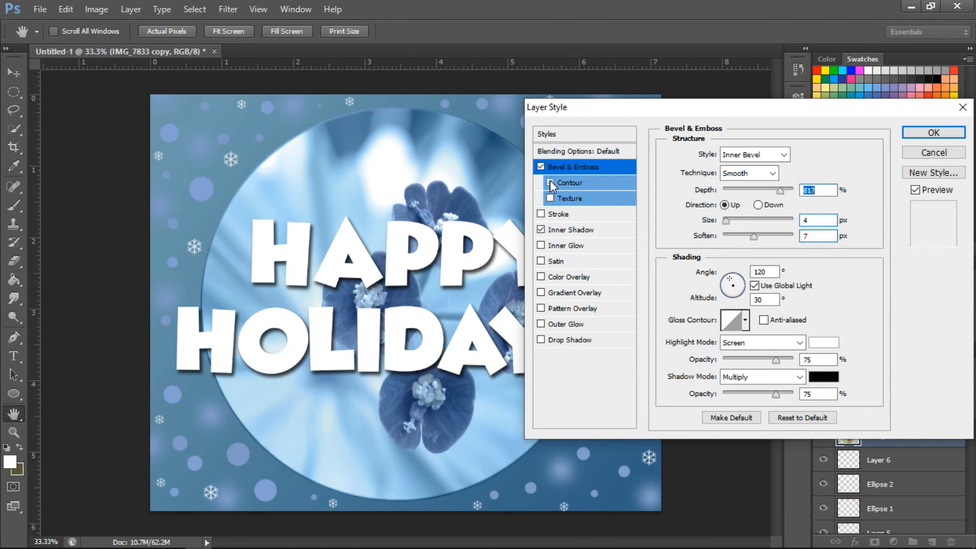
# Step: Try the Stroke, Color Overlay and Drop Shadow effects on the flower circle
pyautogui.click(542, 214)
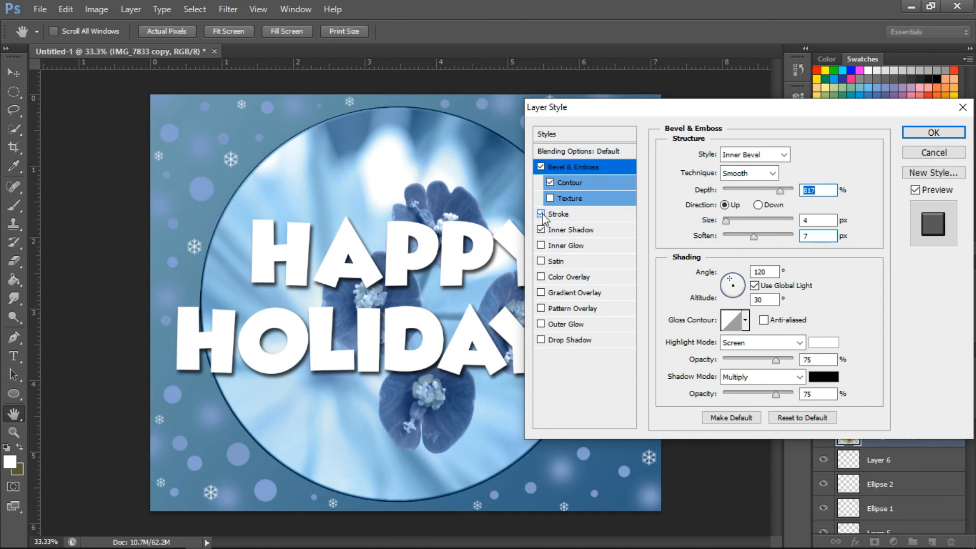
pyautogui.click(541, 214)
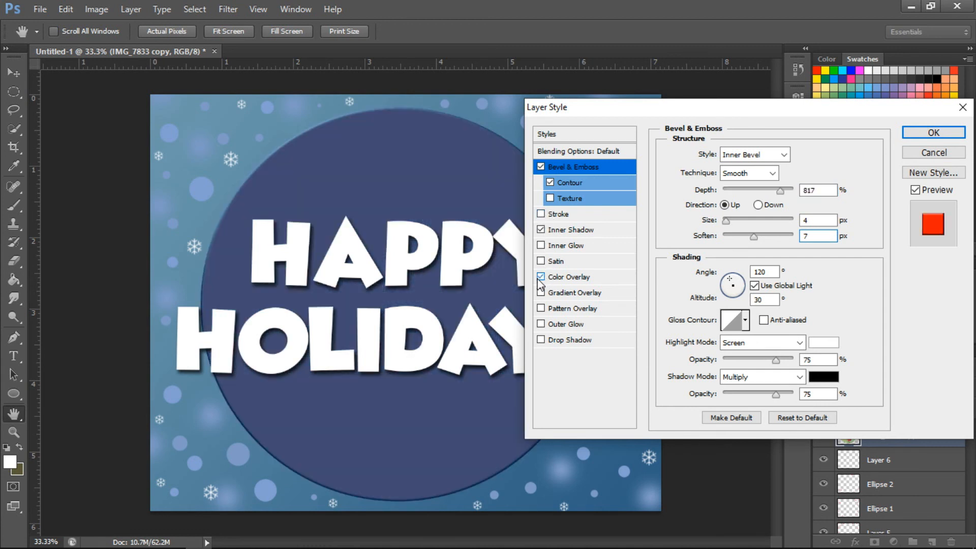
pyautogui.click(541, 340)
pyautogui.click(540, 340)
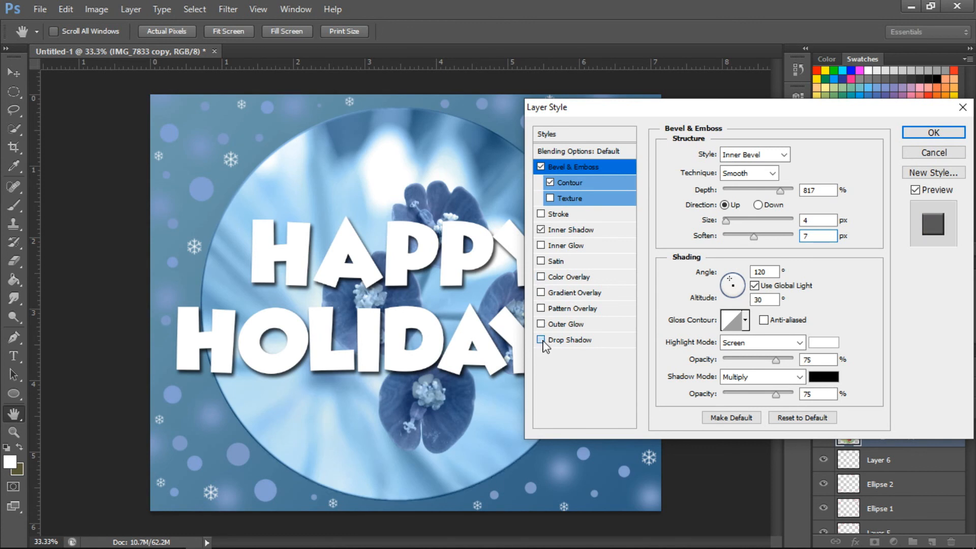
# Step: Add a Drop Shadow with a distance of 63 px to the flower circle and apply the layer style
pyautogui.click(564, 340)
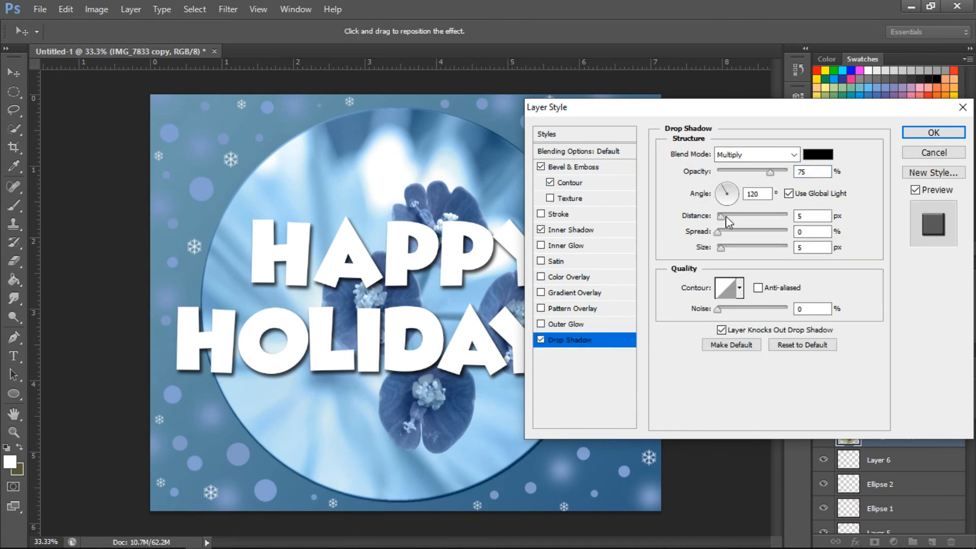
pyautogui.moveTo(722, 216); pyautogui.dragTo(757, 218)
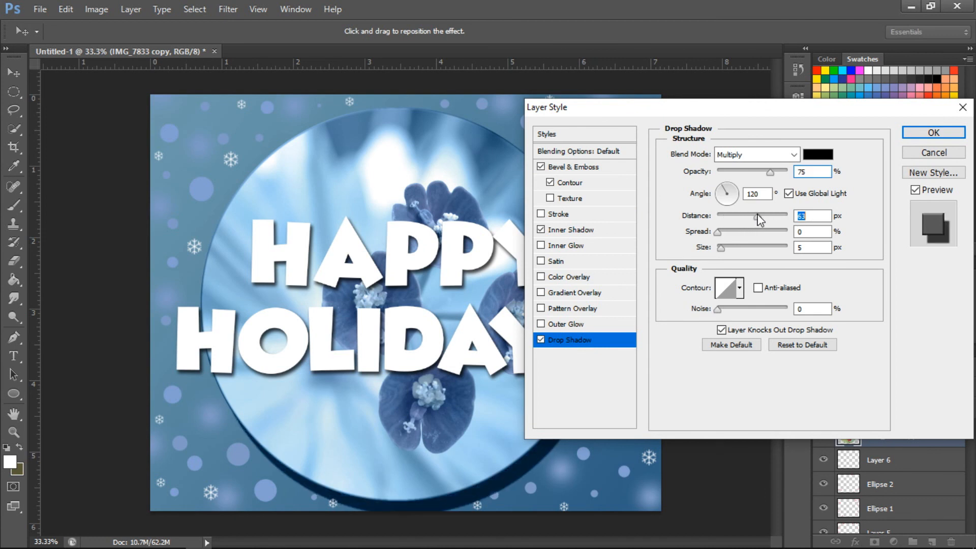
pyautogui.click(931, 133)
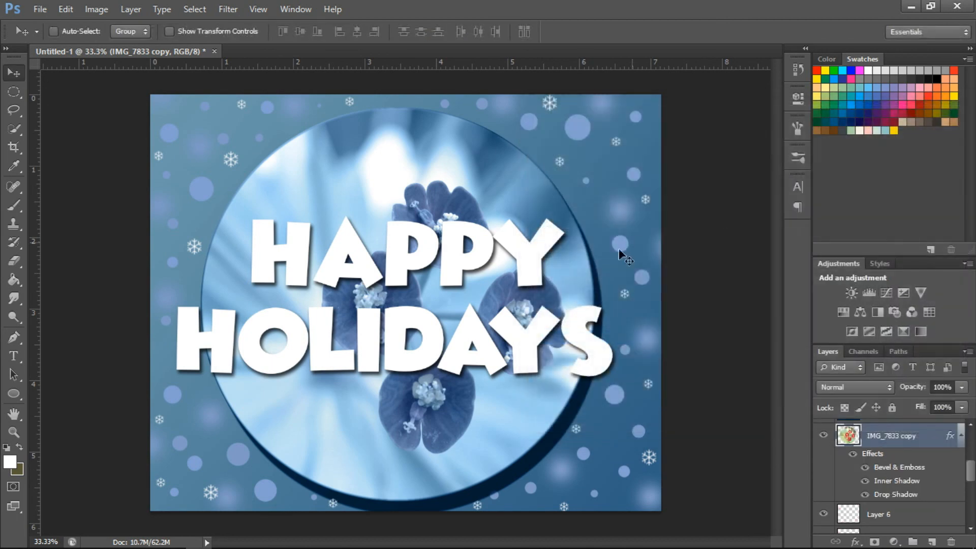
# Step: Move the flower circle slightly up and to the left so it and its shadow sit centred on the card
pyautogui.moveTo(555, 217); pyautogui.dragTo(559, 210)
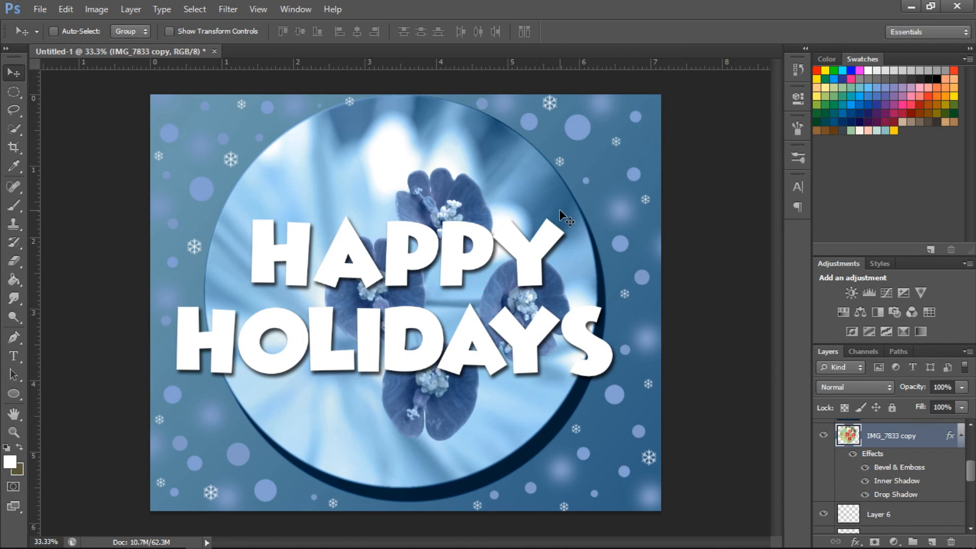
pyautogui.moveTo(479, 163); pyautogui.dragTo(481, 172)
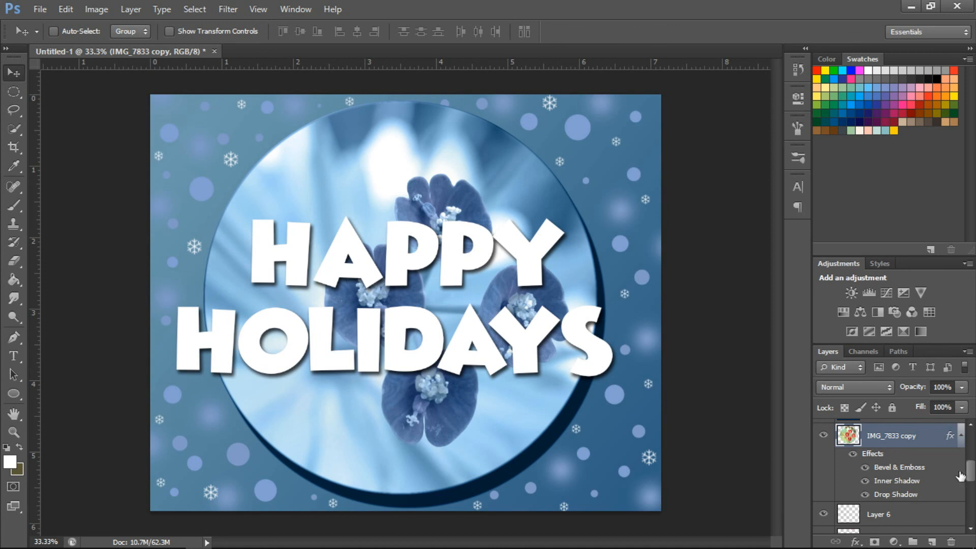
pyautogui.moveTo(969, 472); pyautogui.dragTo(971, 443)
pyautogui.moveTo(425, 453)
pyautogui.mouseDown()
pyautogui.moveTo(434, 455)
pyautogui.moveTo(419, 457)
pyautogui.mouseUp()
pyautogui.moveTo(414, 453); pyautogui.dragTo(415, 454)
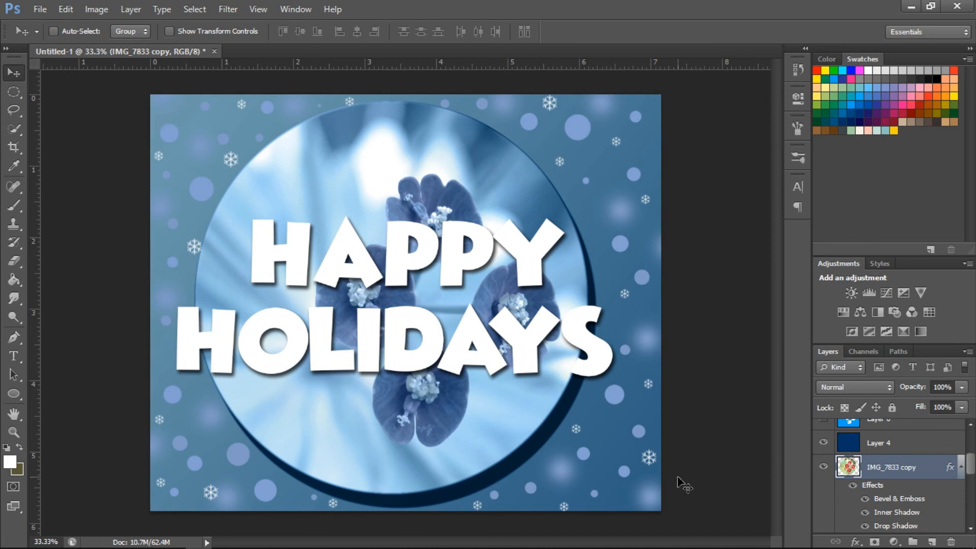
# Step: Set the Happy Holidays! text layer's drop shadow to distance 23 px, spread 13% and size 38 px
pyautogui.scroll(3, 897, 471)
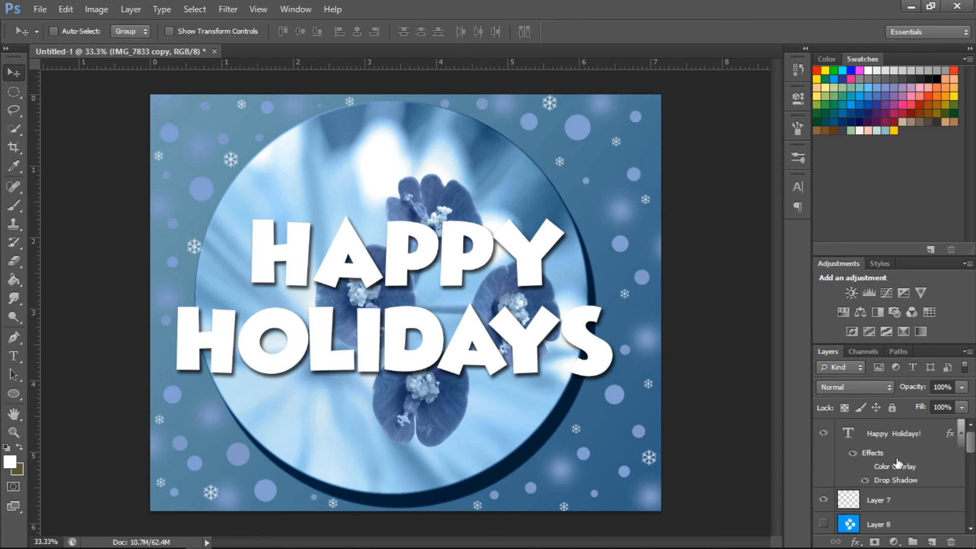
pyautogui.click(895, 438)
pyautogui.rightClick(893, 432)
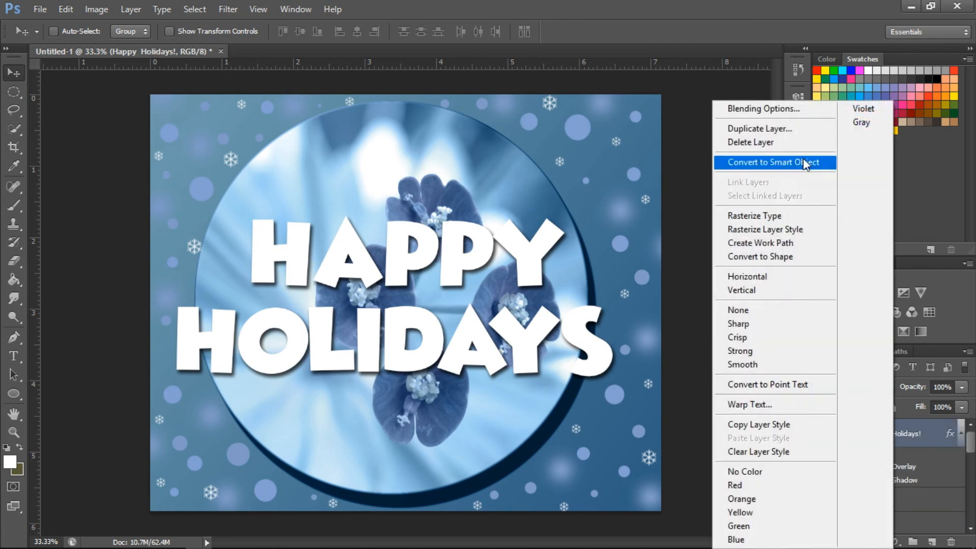
pyautogui.click(793, 106)
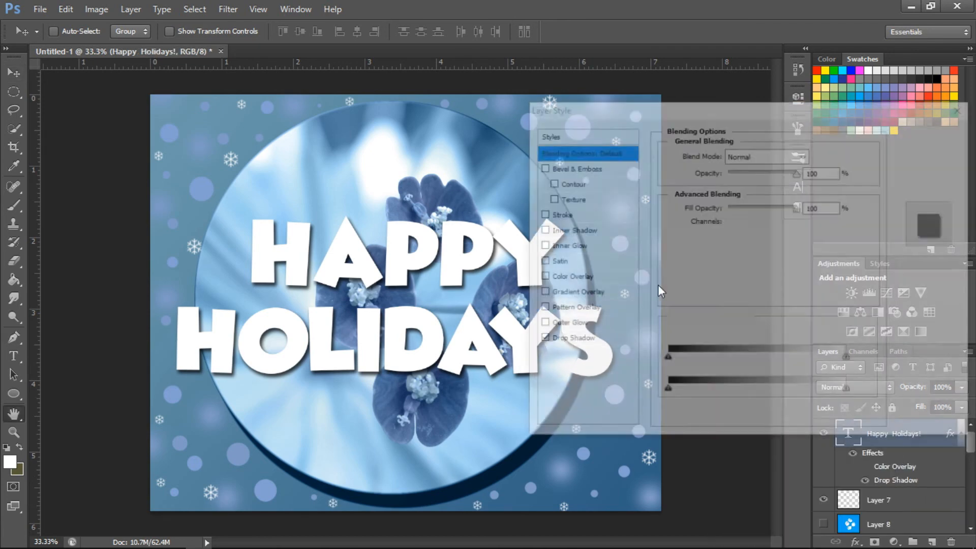
pyautogui.click(566, 344)
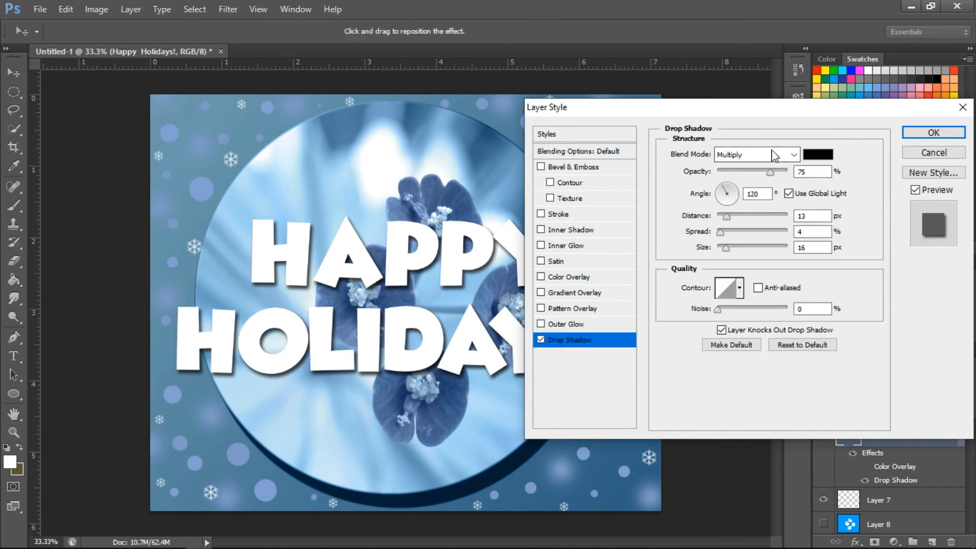
pyautogui.moveTo(732, 224)
pyautogui.mouseDown()
pyautogui.moveTo(747, 223)
pyautogui.moveTo(733, 224)
pyautogui.moveTo(732, 251)
pyautogui.moveTo(727, 233)
pyautogui.mouseUp()
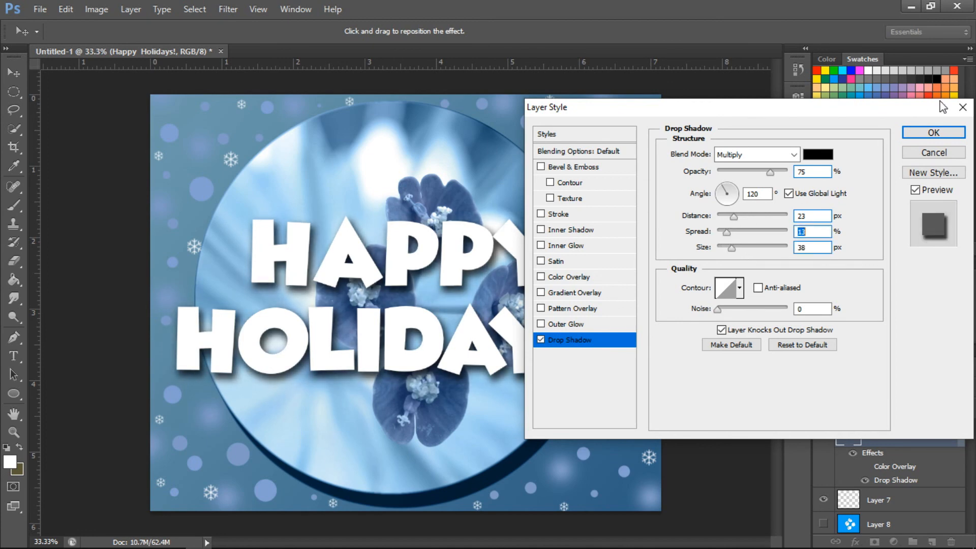
pyautogui.click(927, 134)
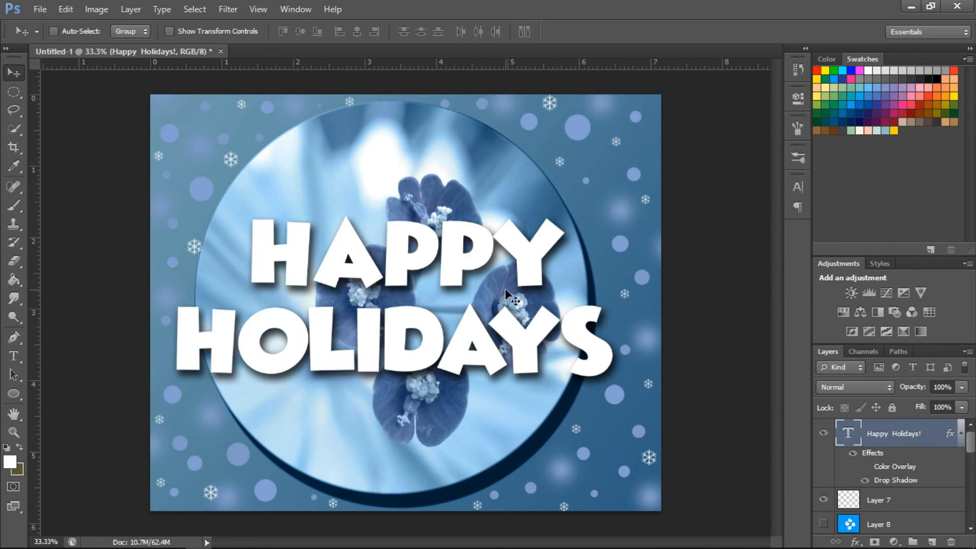